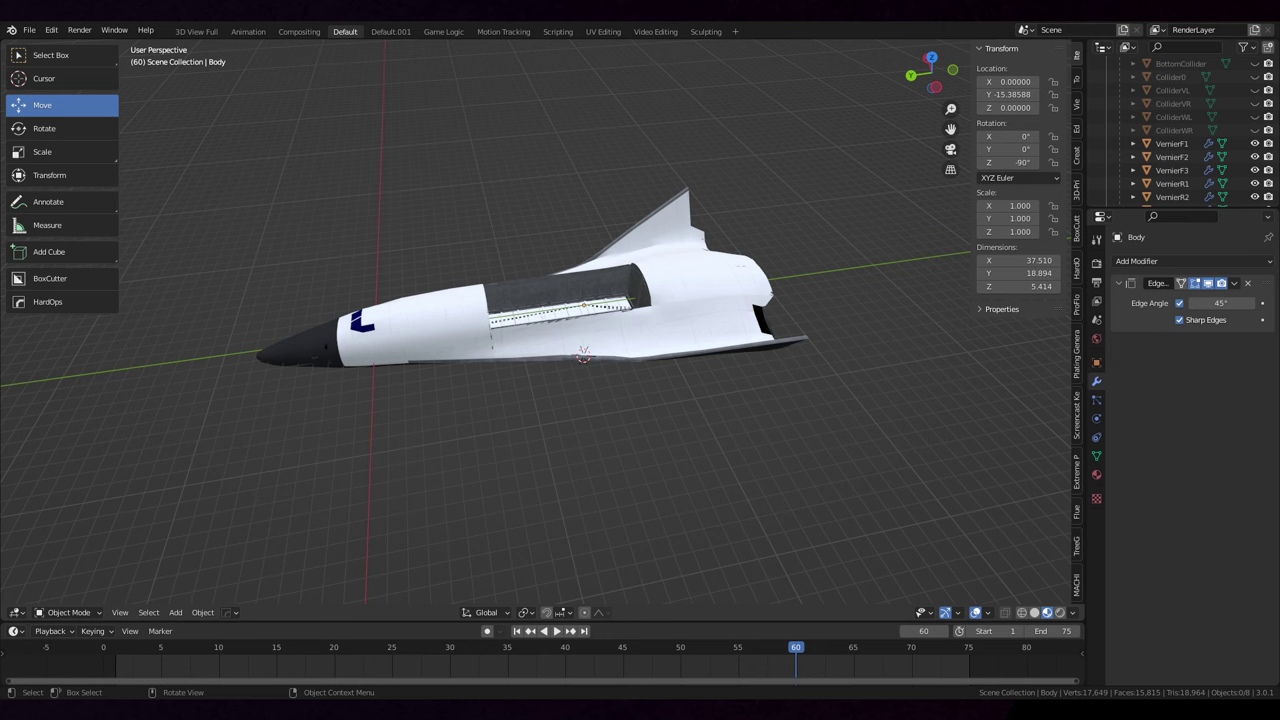
Orbit the viewport to a flatter side view of the spaceplane
{"action": "mouse_move", "coordinate": [270, 296]}
{"action": "middle_mouse_down"}
{"action": "mouse_move", "coordinate": [230, 292]}
{"action": "mouse_move", "coordinate": [270, 296]}
{"action": "middle_mouse_up"}
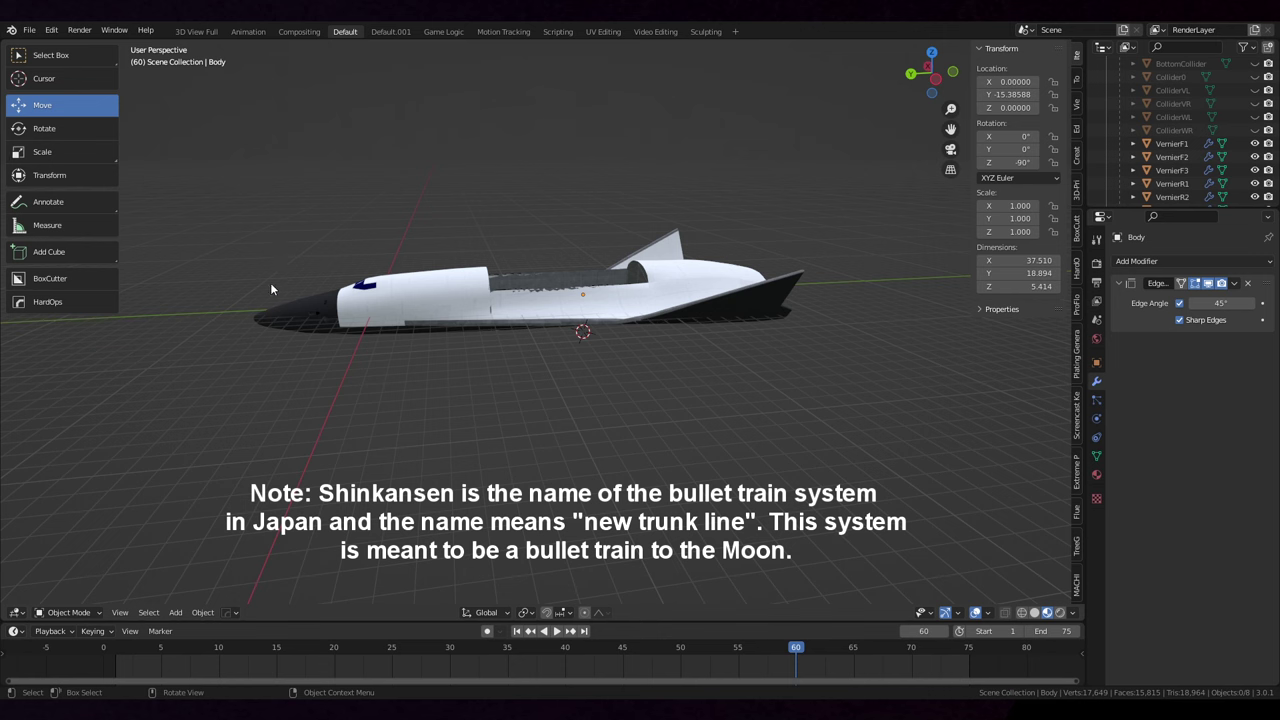
{"action": "middle_click_drag", "start_coordinate": [607, 391], "coordinate": [589, 374]}
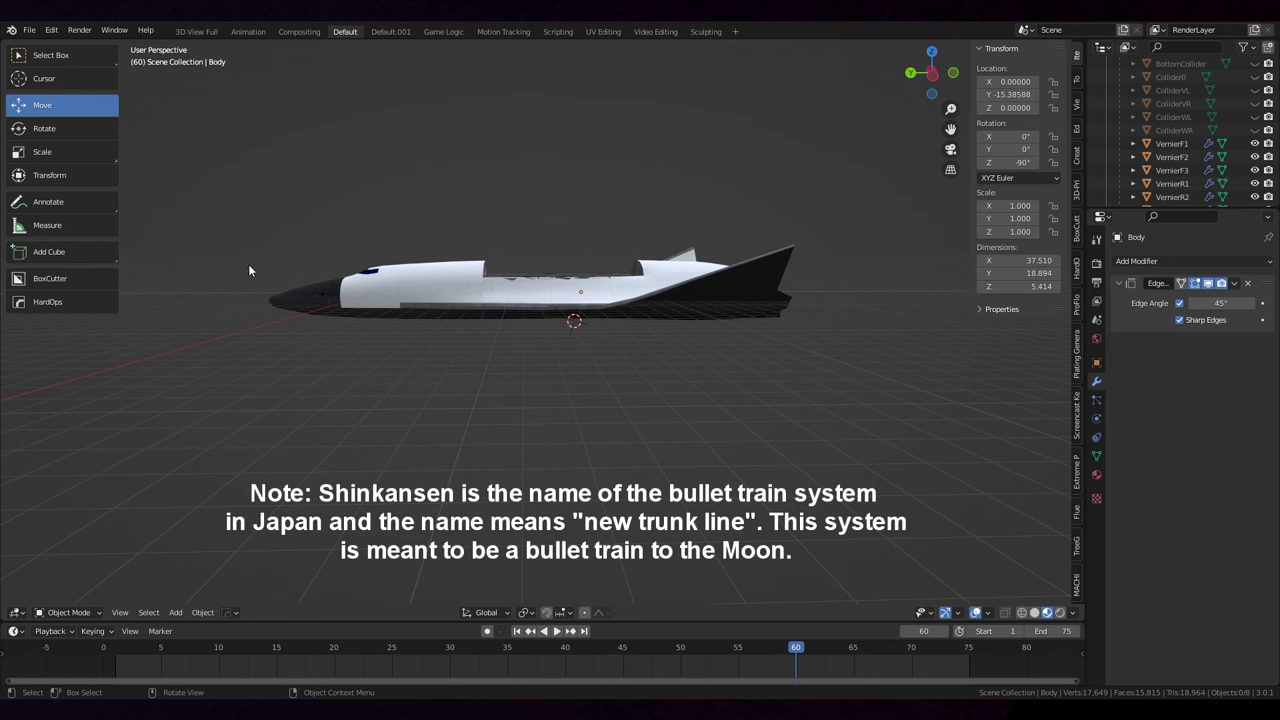
{"action": "left_click", "coordinate": [431, 290]}
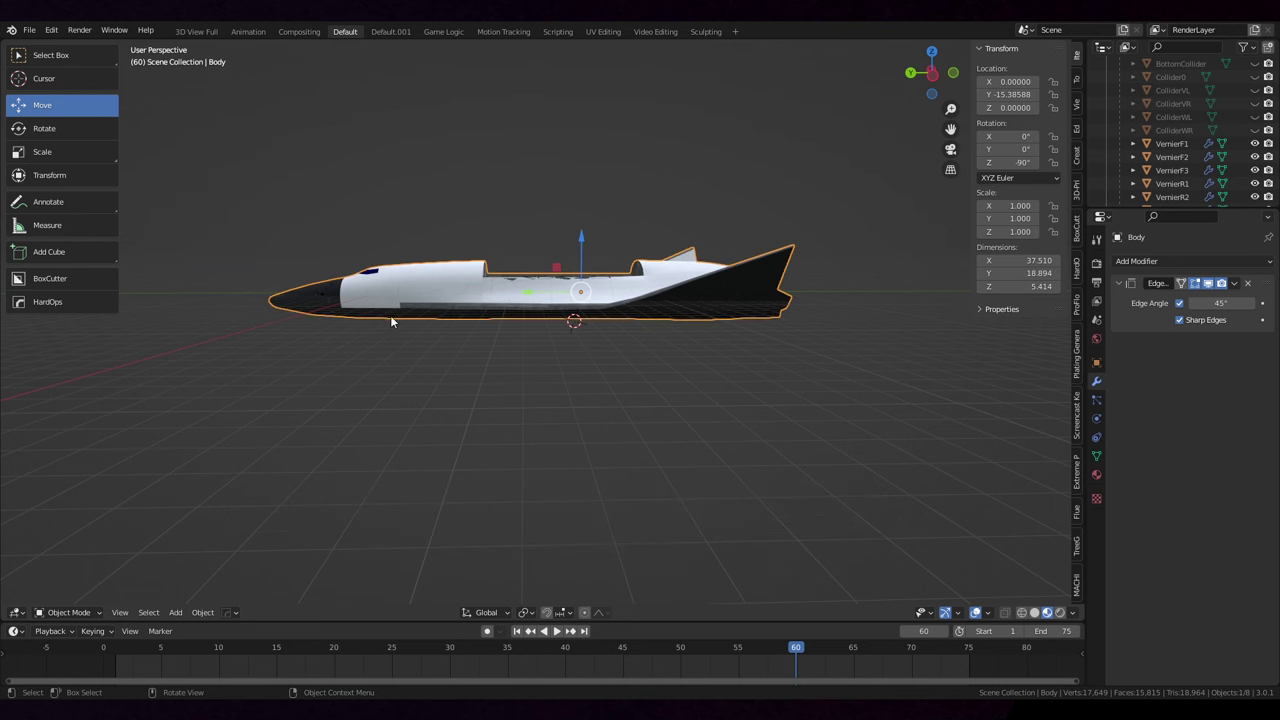
{"action": "middle_click_drag", "start_coordinate": [295, 340], "coordinate": [528, 433]}
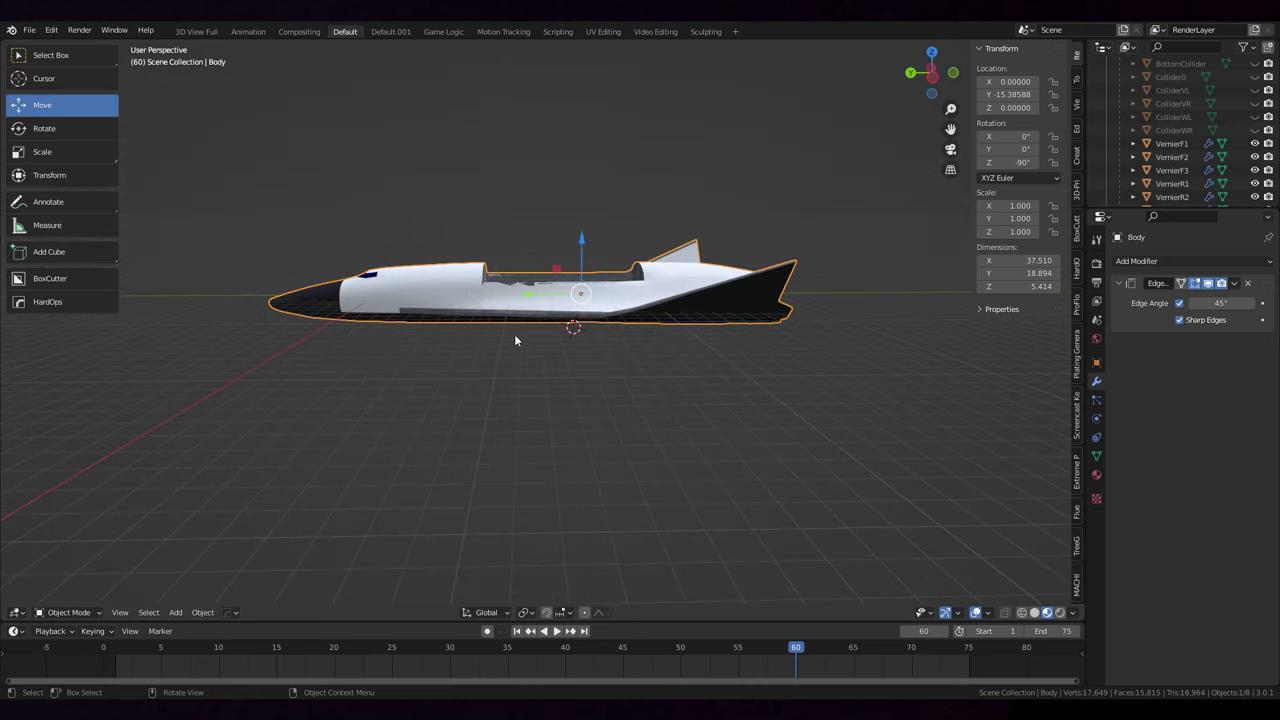
{"action": "middle_click_drag", "start_coordinate": [315, 371], "coordinate": [450, 420]}
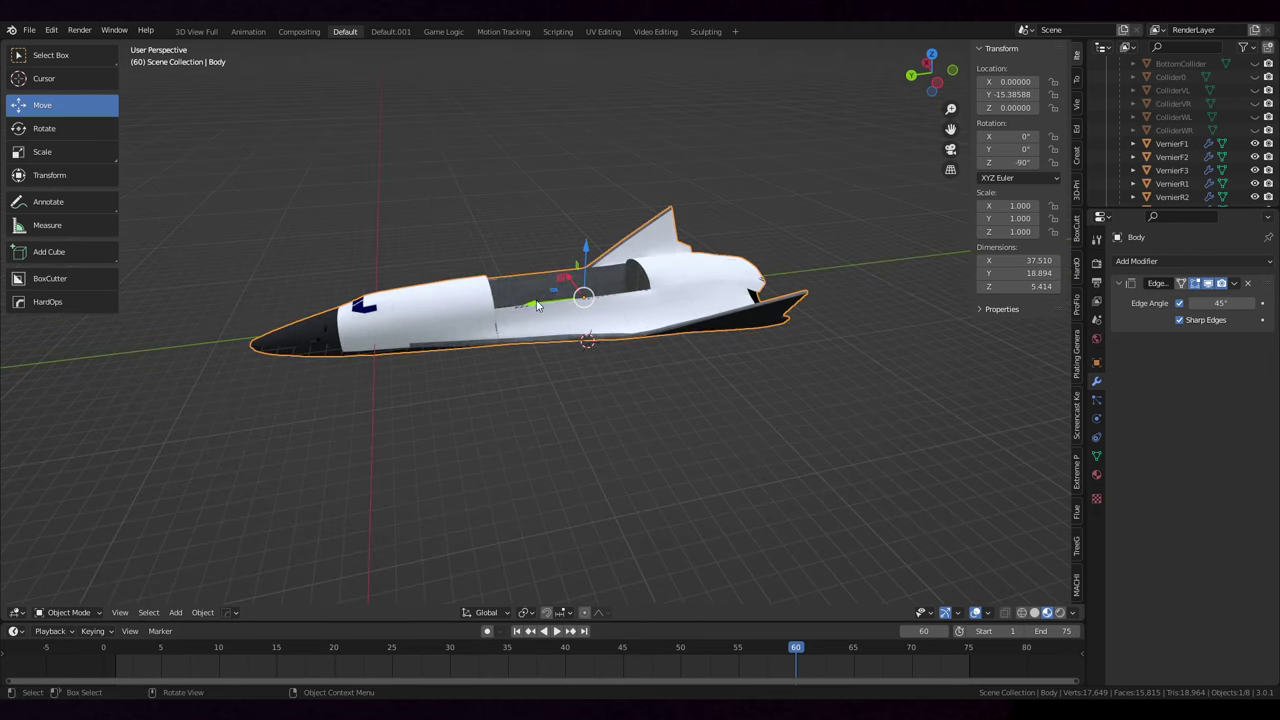
{"action": "middle_click_drag", "start_coordinate": [574, 461], "coordinate": [404, 406]}
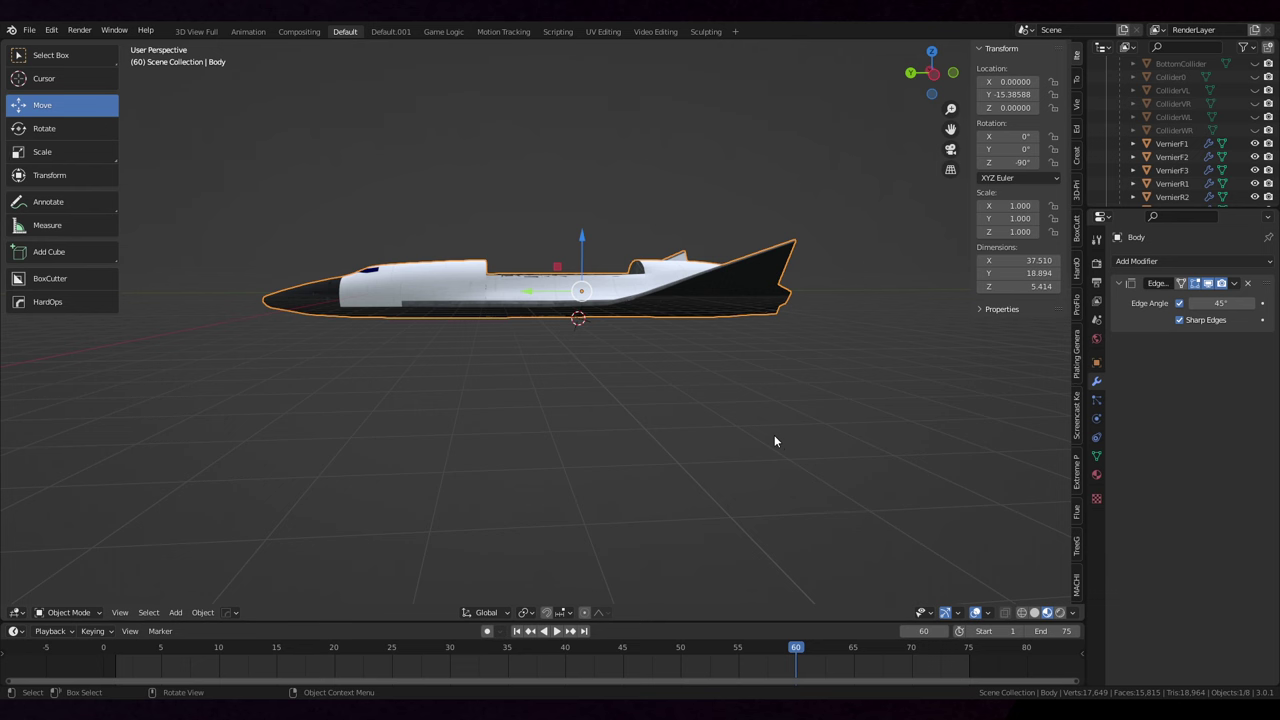
{"action": "middle_click_drag", "start_coordinate": [774, 441], "coordinate": [437, 411]}
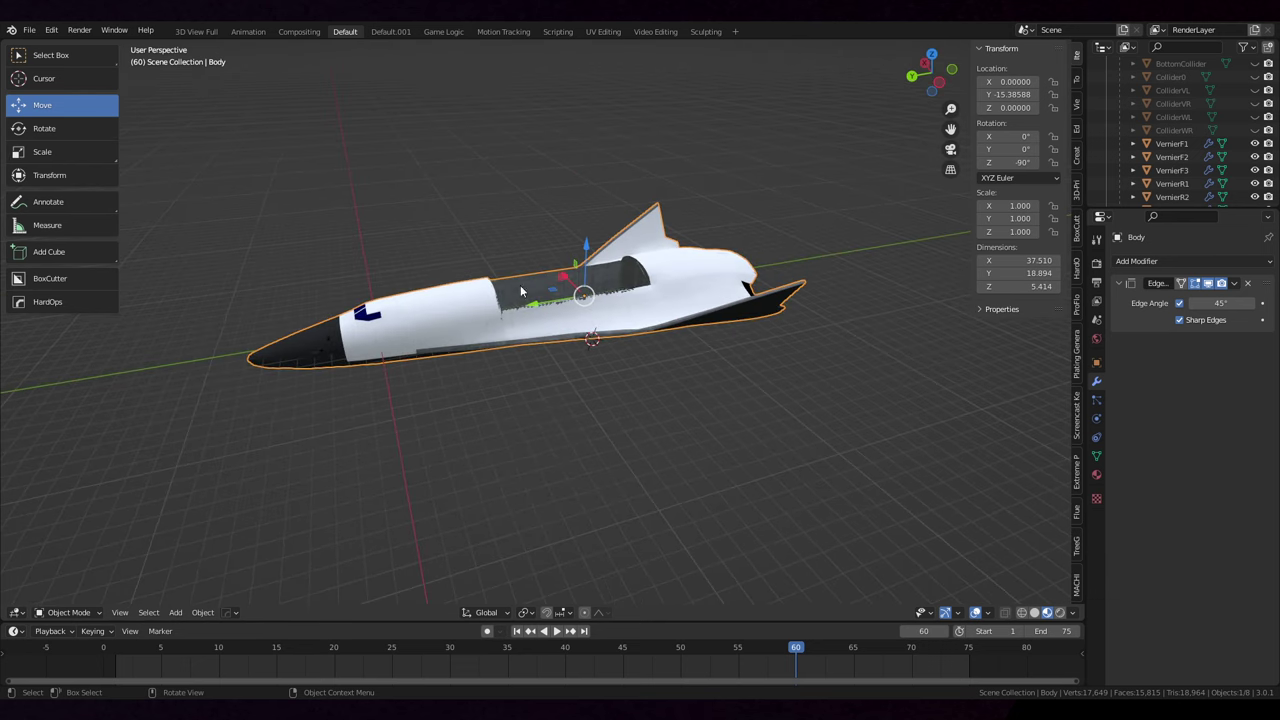
{"action": "middle_click_drag", "start_coordinate": [778, 382], "coordinate": [754, 391]}
{"action": "middle_click_drag", "start_coordinate": [712, 431], "coordinate": [716, 432]}
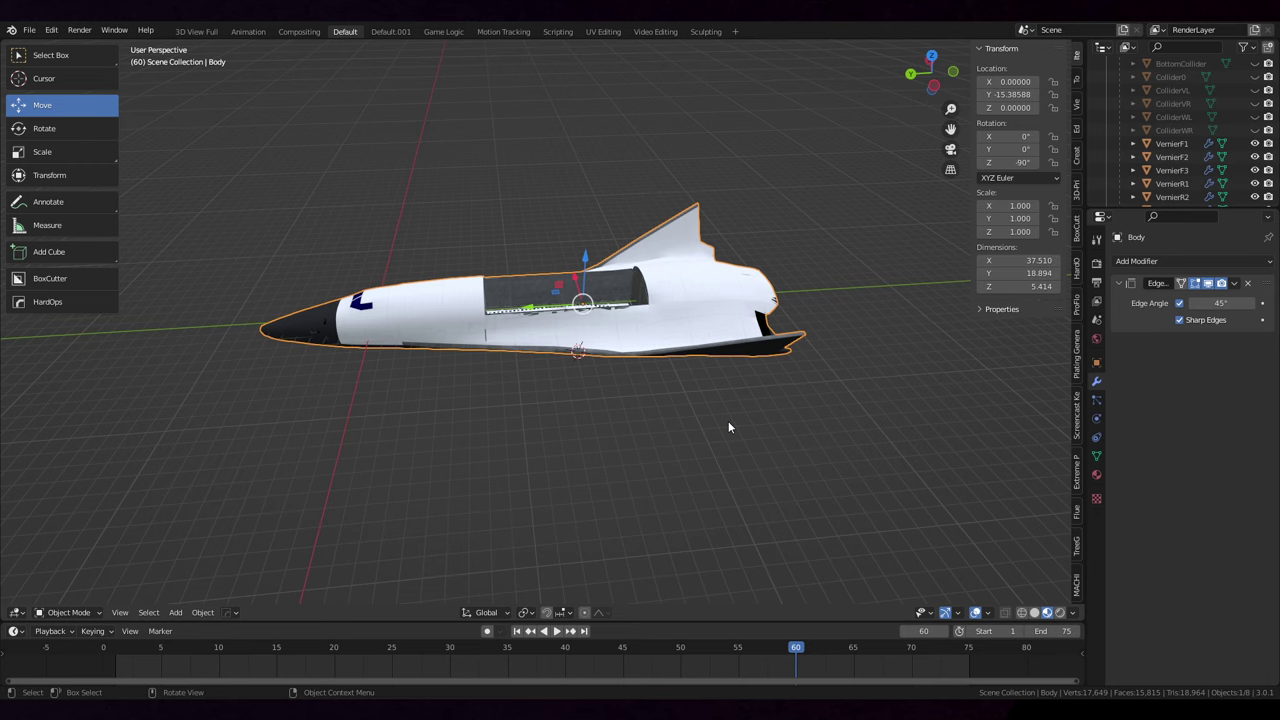
{"action": "middle_click_drag", "start_coordinate": [728, 427], "coordinate": [748, 424]}
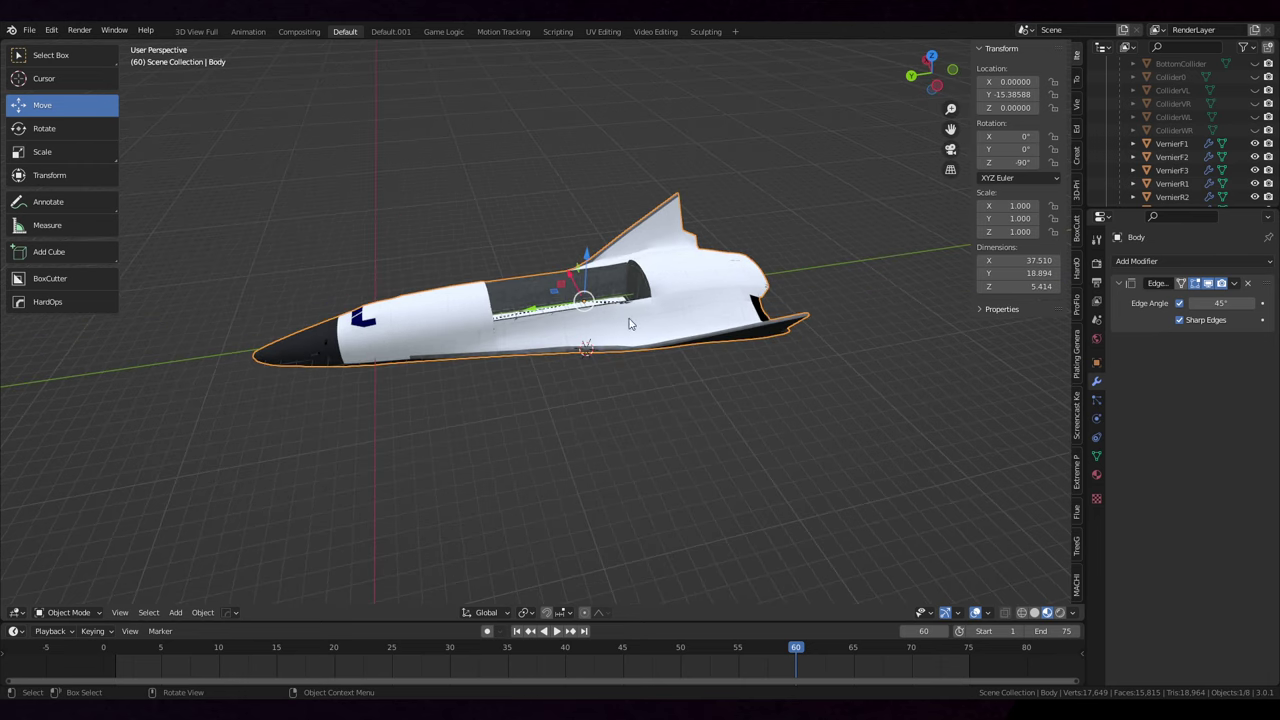
{"action": "middle_click_drag", "start_coordinate": [678, 322], "coordinate": [738, 391]}
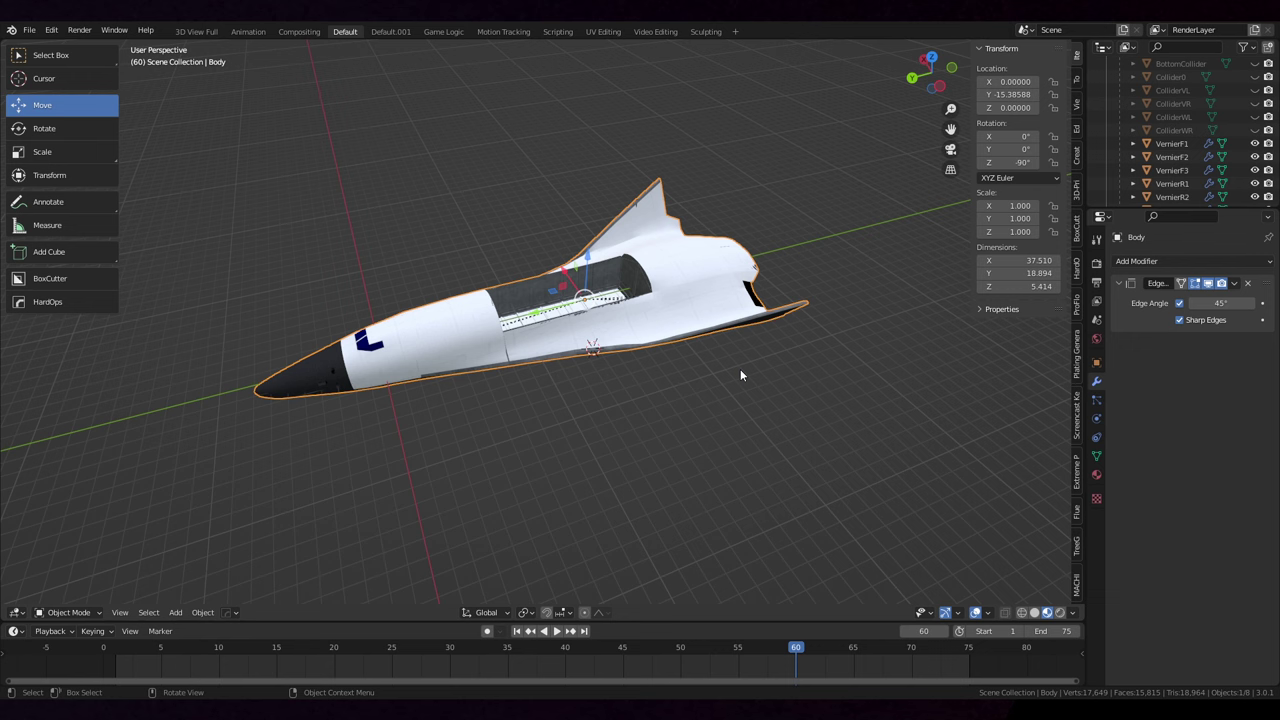
{"action": "middle_click_drag", "start_coordinate": [740, 372], "coordinate": [664, 398]}
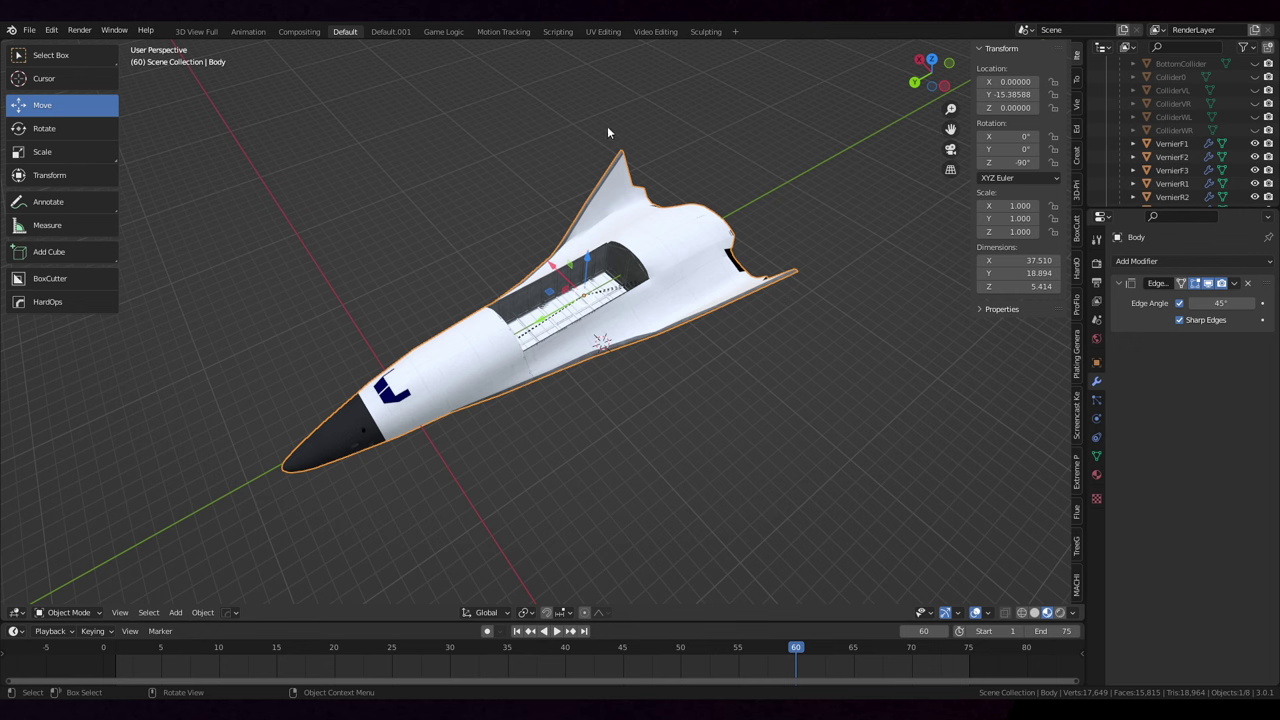
{"action": "middle_click_drag", "start_coordinate": [806, 470], "coordinate": [788, 467]}
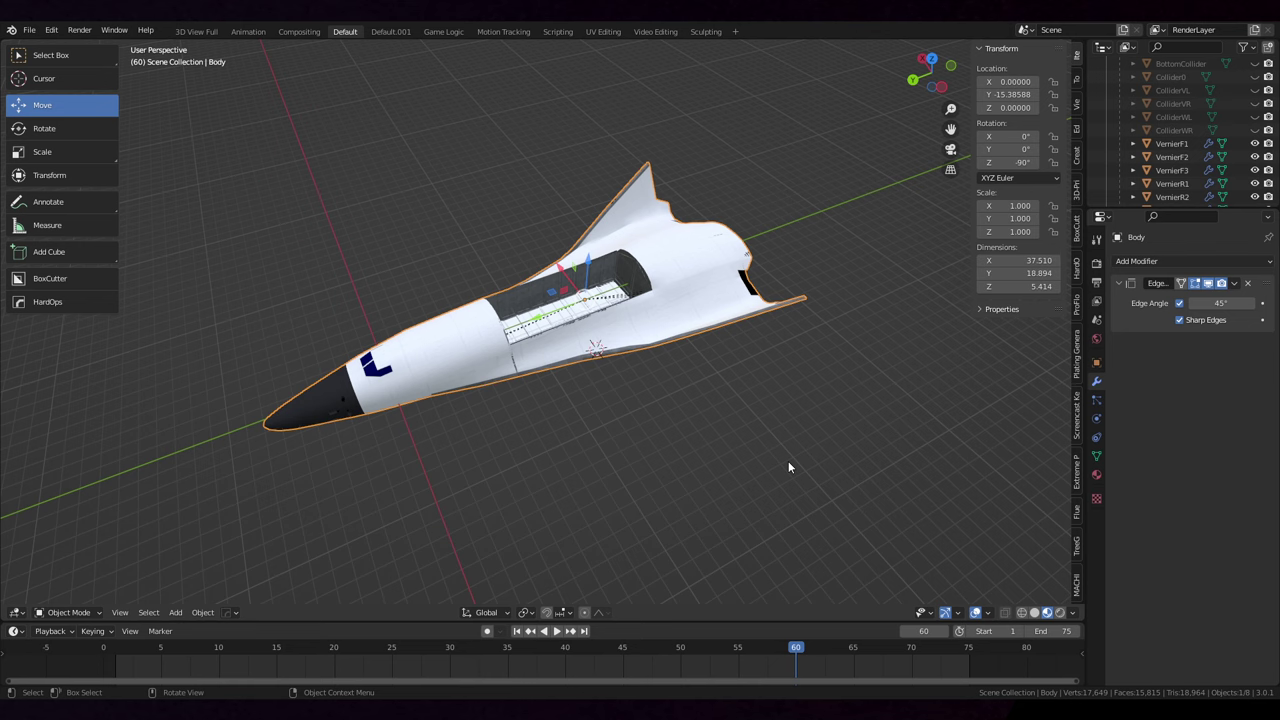
{"action": "middle_click_drag", "start_coordinate": [788, 465], "coordinate": [727, 440]}
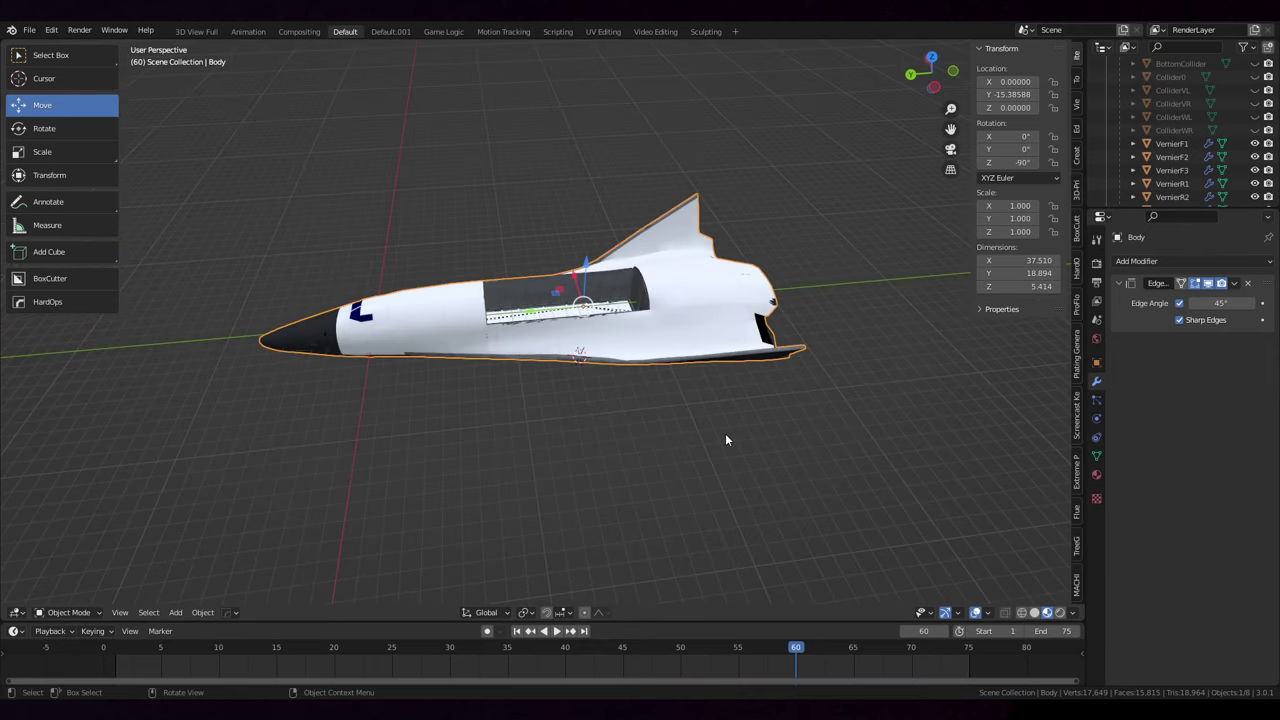
{"action": "middle_click_drag", "start_coordinate": [726, 440], "coordinate": [730, 465]}
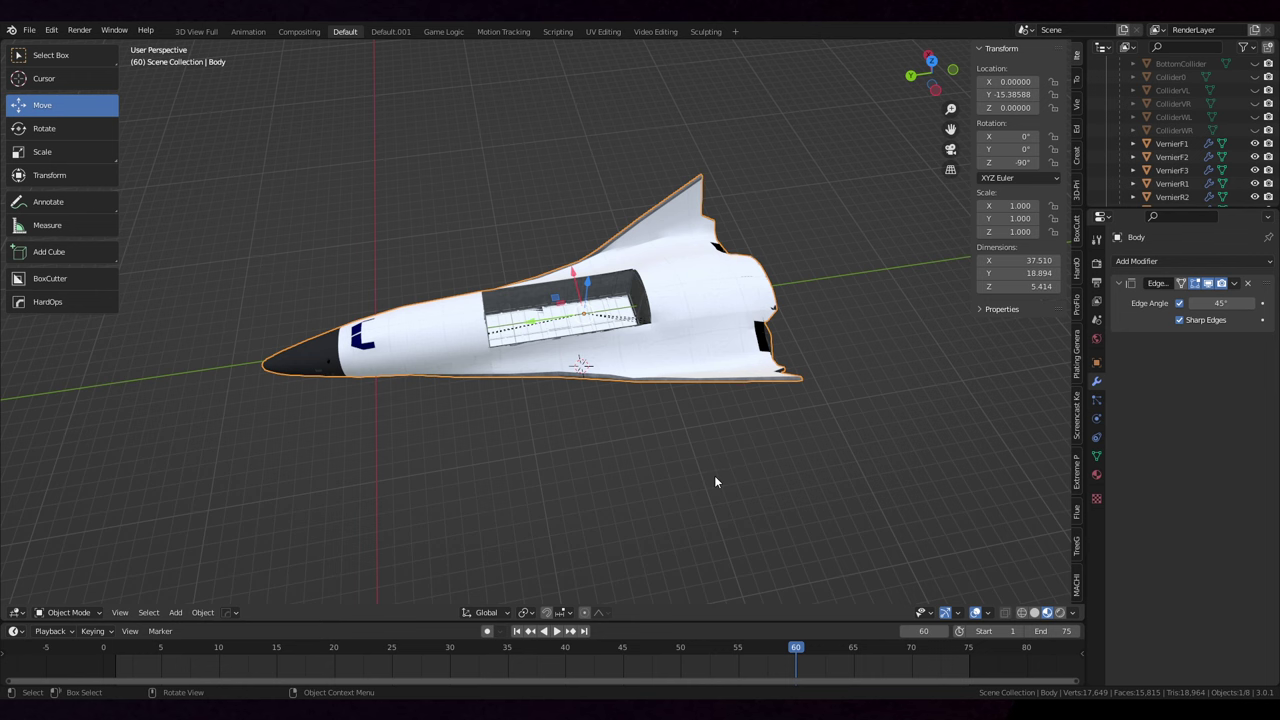
{"action": "middle_click_drag", "start_coordinate": [714, 476], "coordinate": [778, 409]}
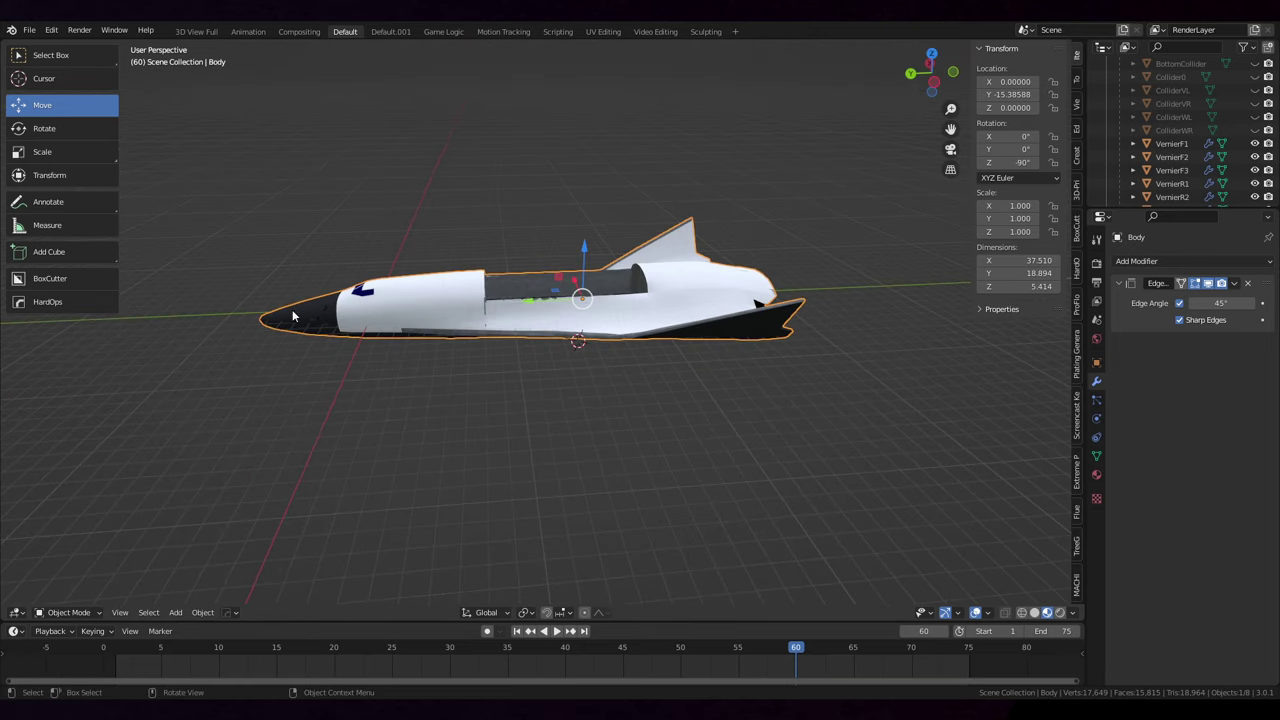
{"action": "middle_click_drag", "start_coordinate": [662, 456], "coordinate": [606, 389]}
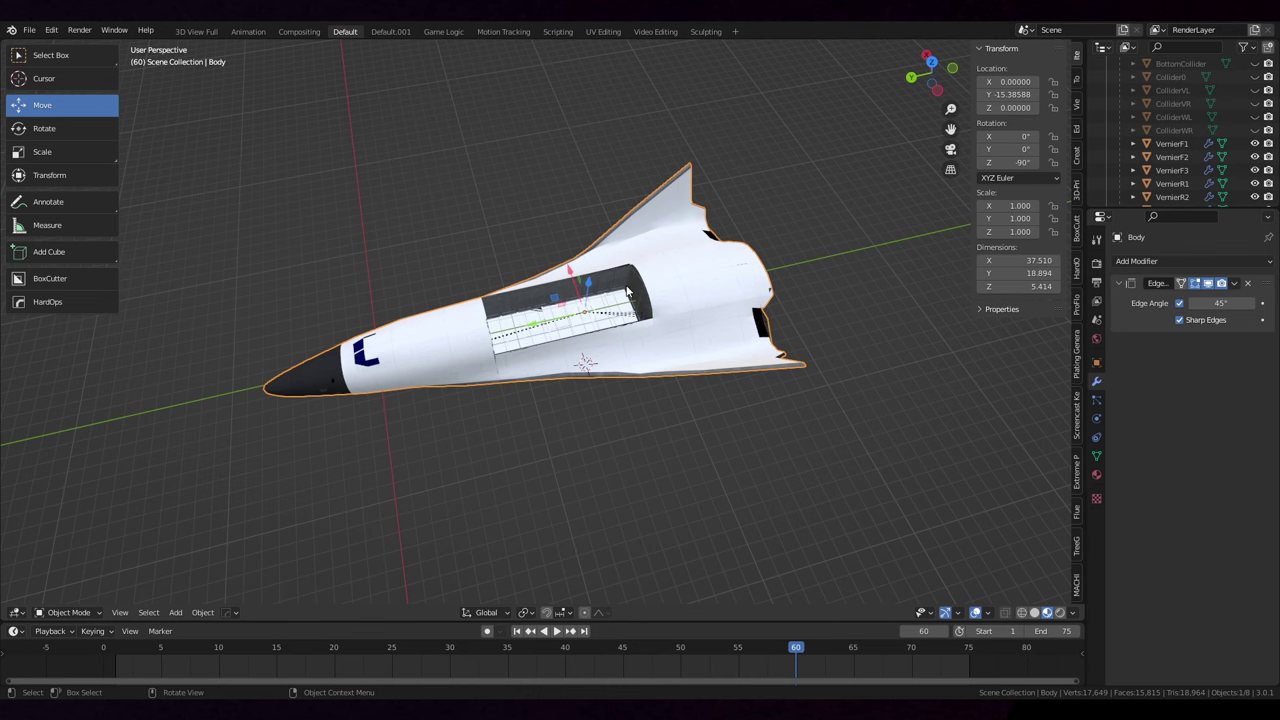
{"action": "middle_click_drag", "start_coordinate": [663, 429], "coordinate": [754, 354]}
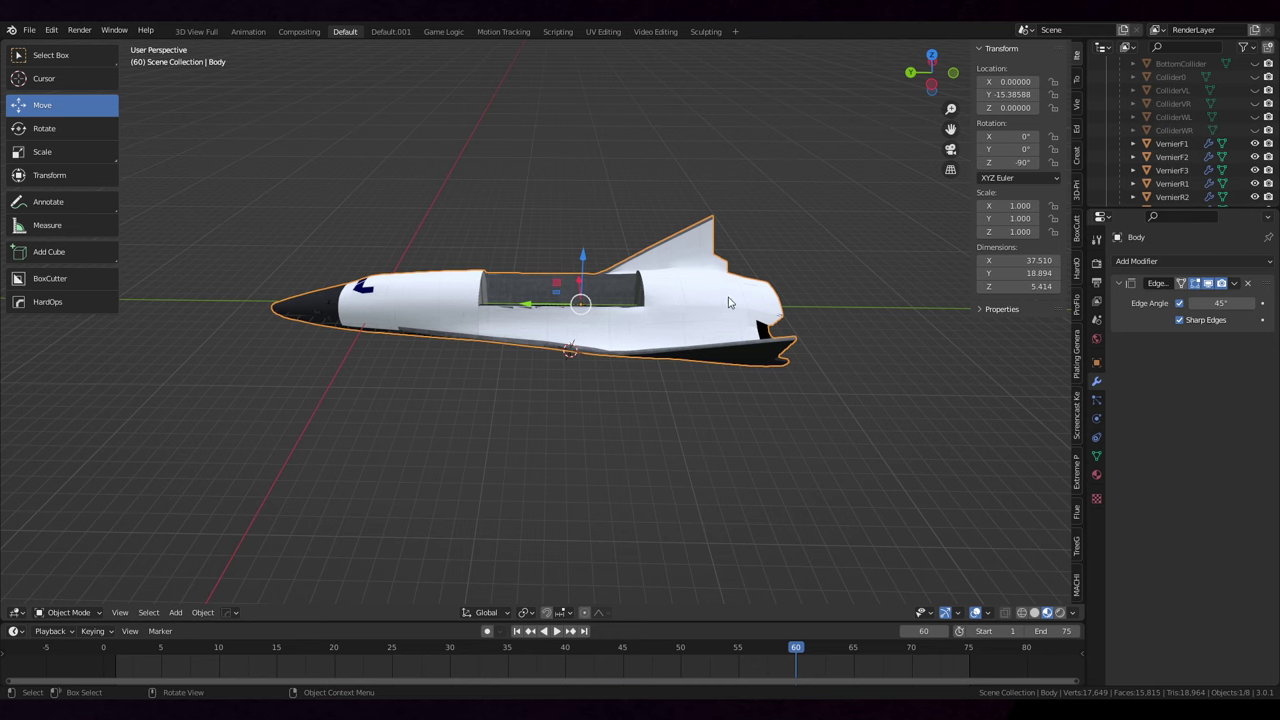
{"action": "middle_click_drag", "start_coordinate": [707, 430], "coordinate": [715, 447]}
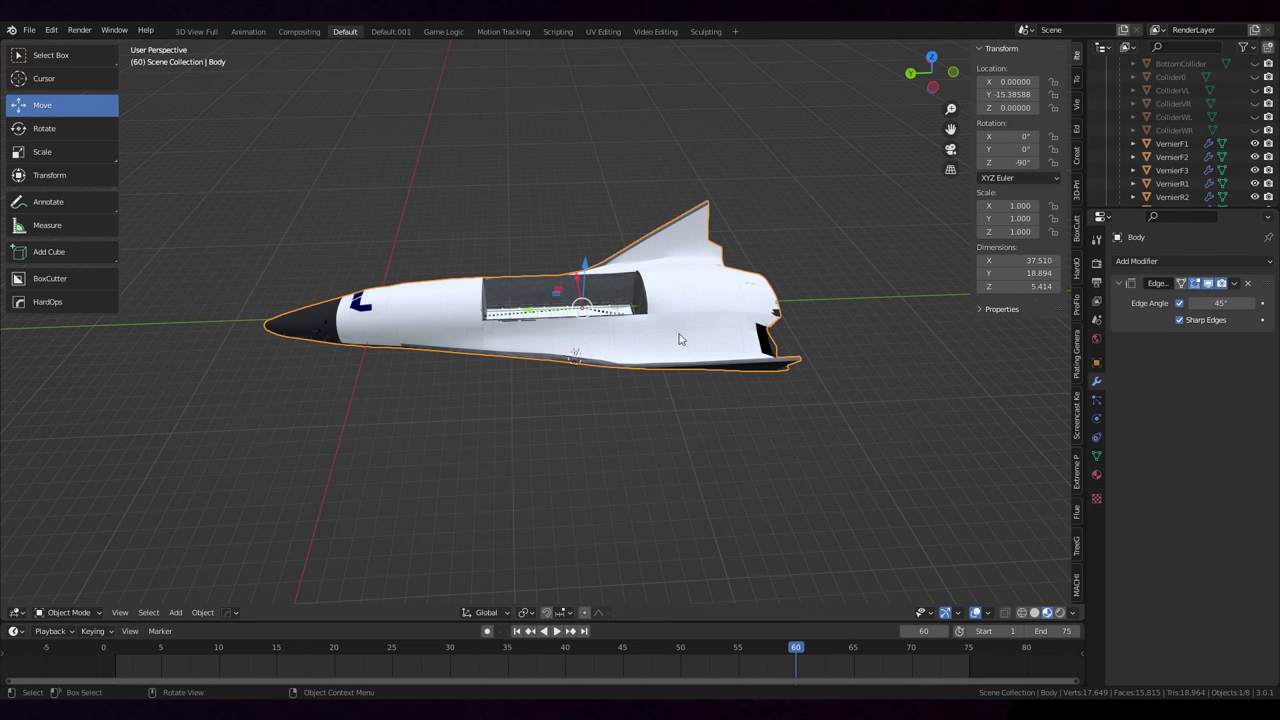
{"action": "middle_click_drag", "start_coordinate": [683, 446], "coordinate": [703, 476]}
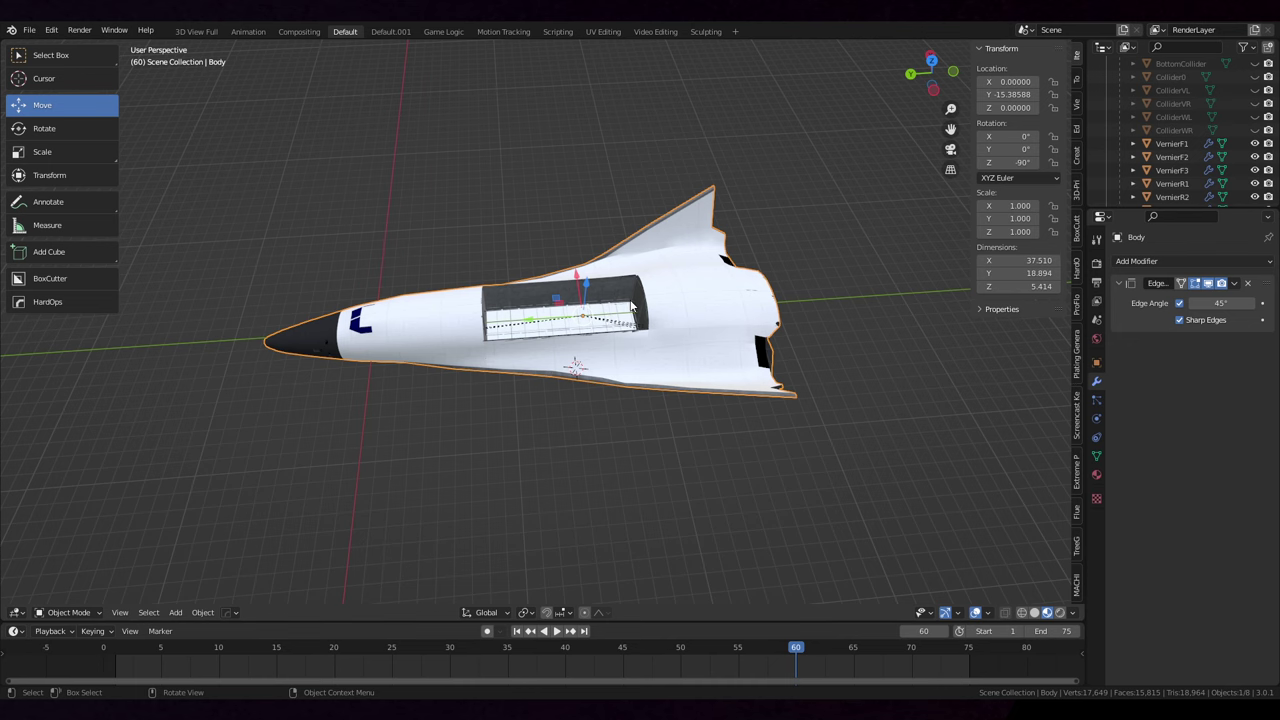
{"action": "middle_click_drag", "start_coordinate": [652, 292], "coordinate": [650, 339]}
{"action": "middle_click_drag", "start_coordinate": [646, 397], "coordinate": [657, 491]}
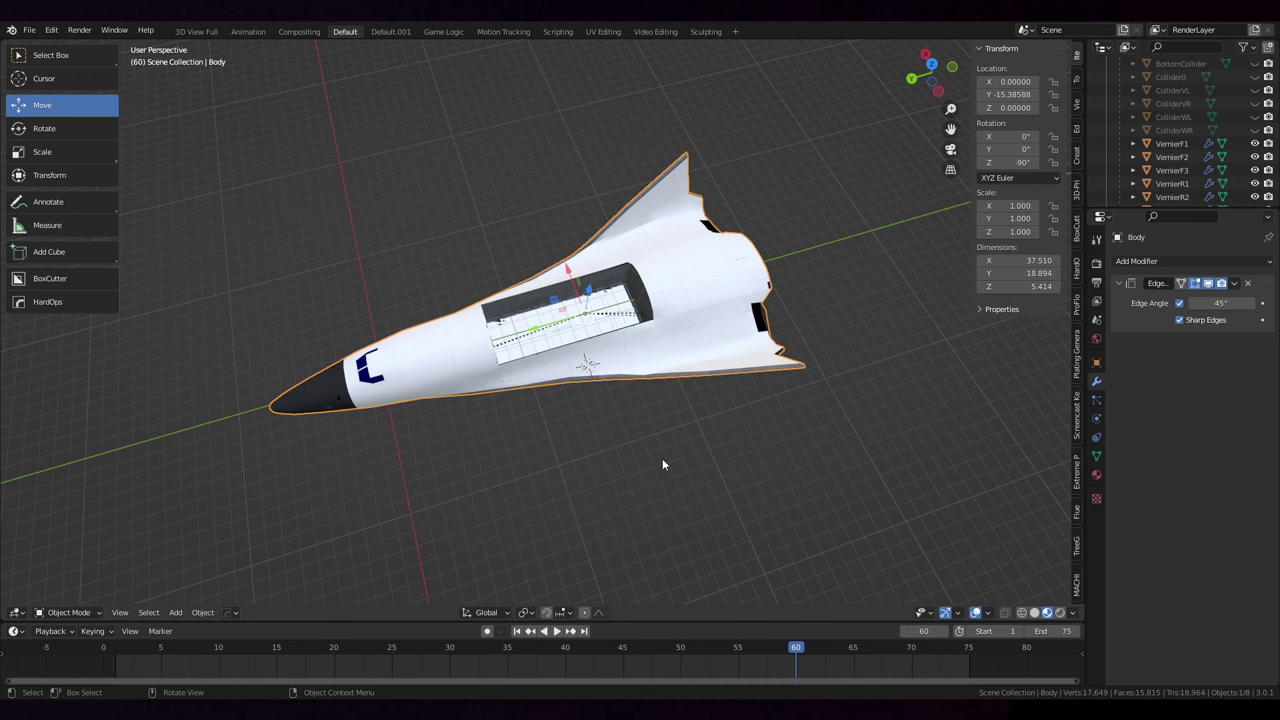
{"action": "middle_click_drag", "start_coordinate": [662, 460], "coordinate": [666, 436]}
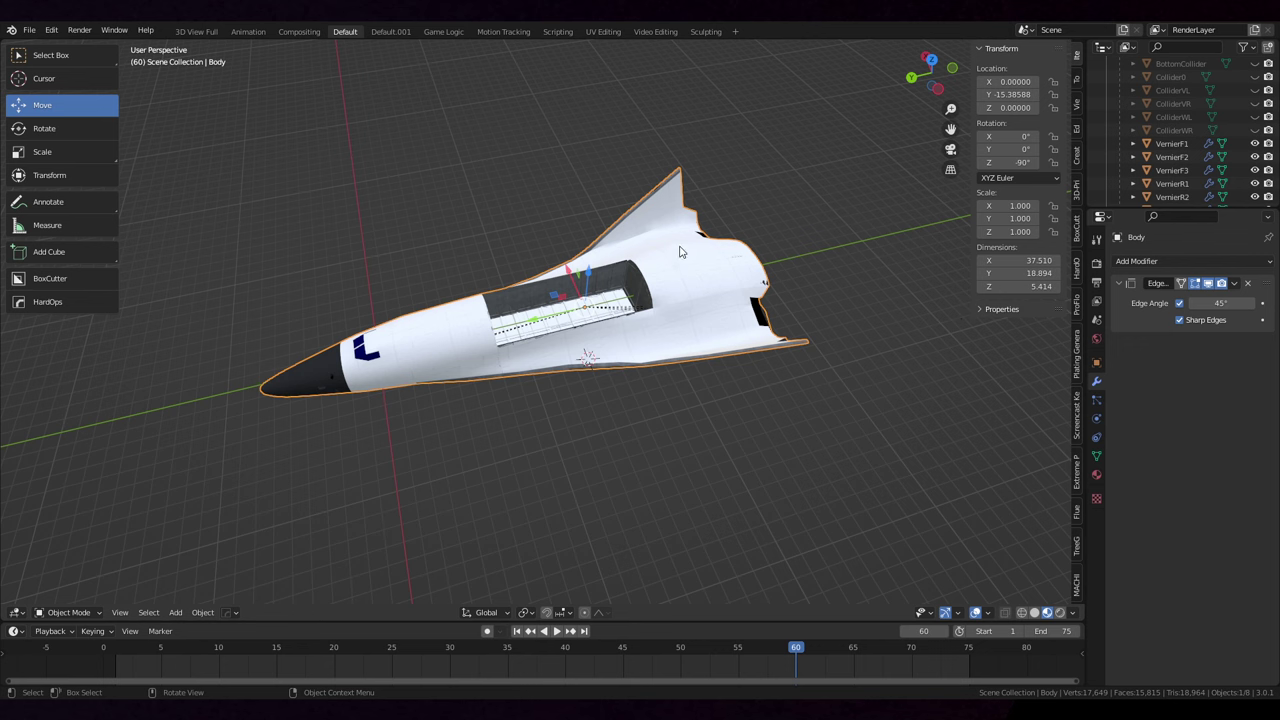
{"action": "scroll", "coordinate": [773, 525], "scroll_direction": "up", "scroll_amount": 2}
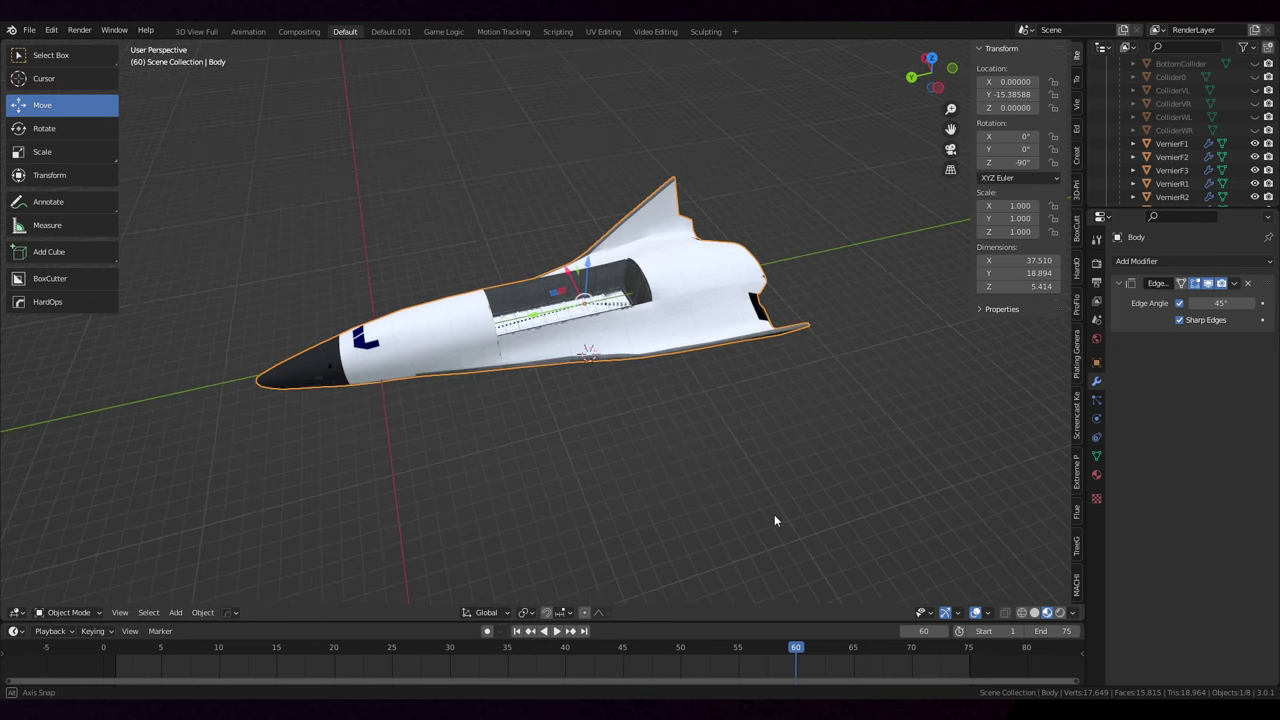
{"action": "middle_click_drag", "start_coordinate": [775, 518], "coordinate": [726, 463]}
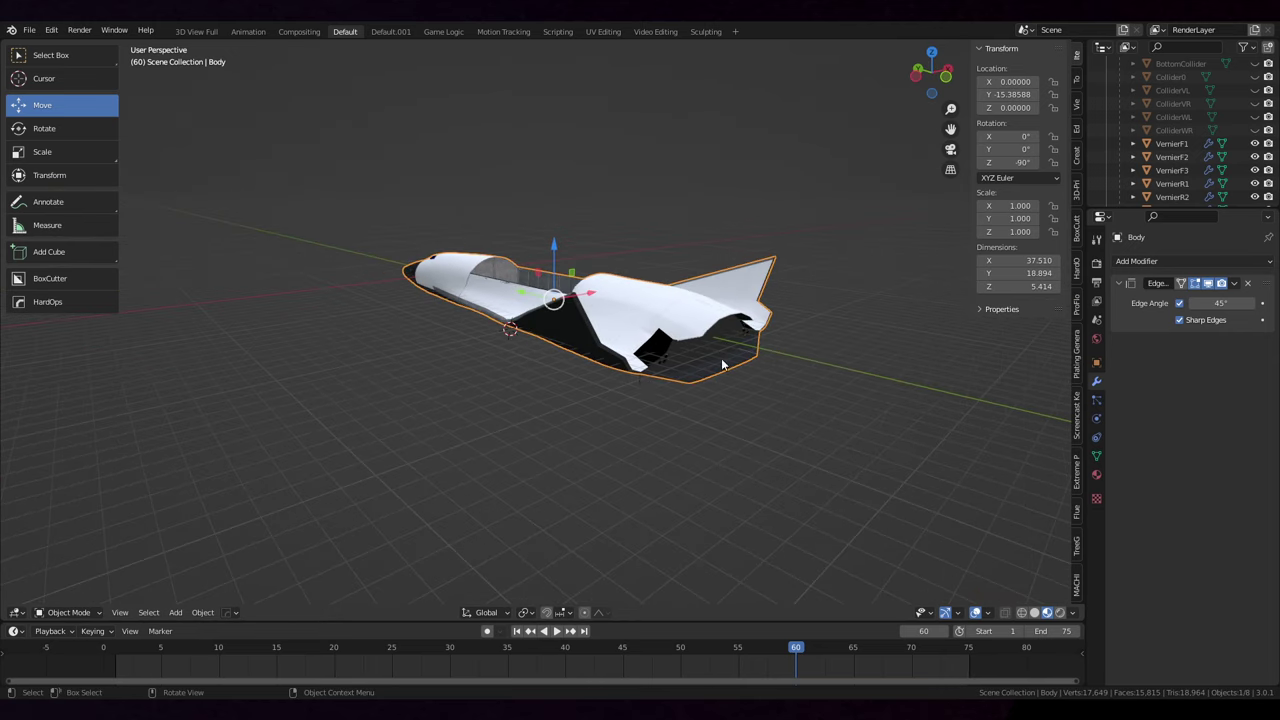
{"action": "middle_click_drag", "start_coordinate": [788, 348], "coordinate": [720, 447]}
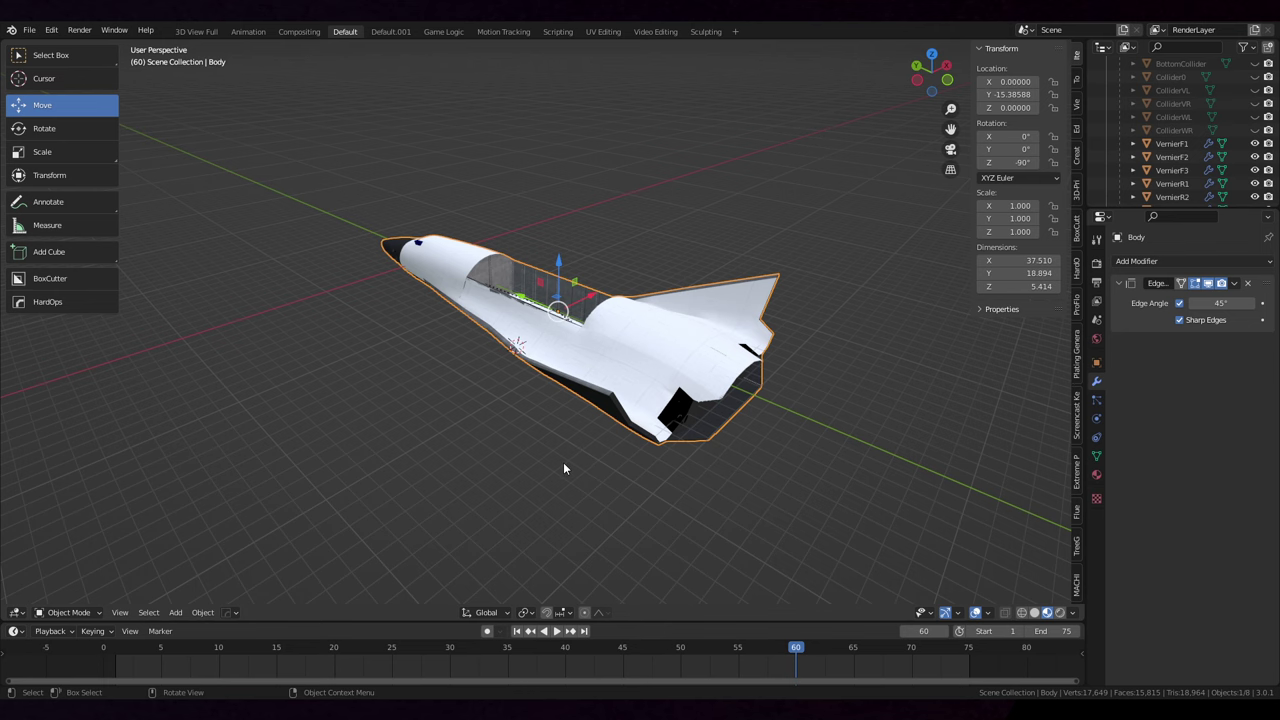
{"action": "middle_click_drag", "start_coordinate": [563, 463], "coordinate": [643, 457]}
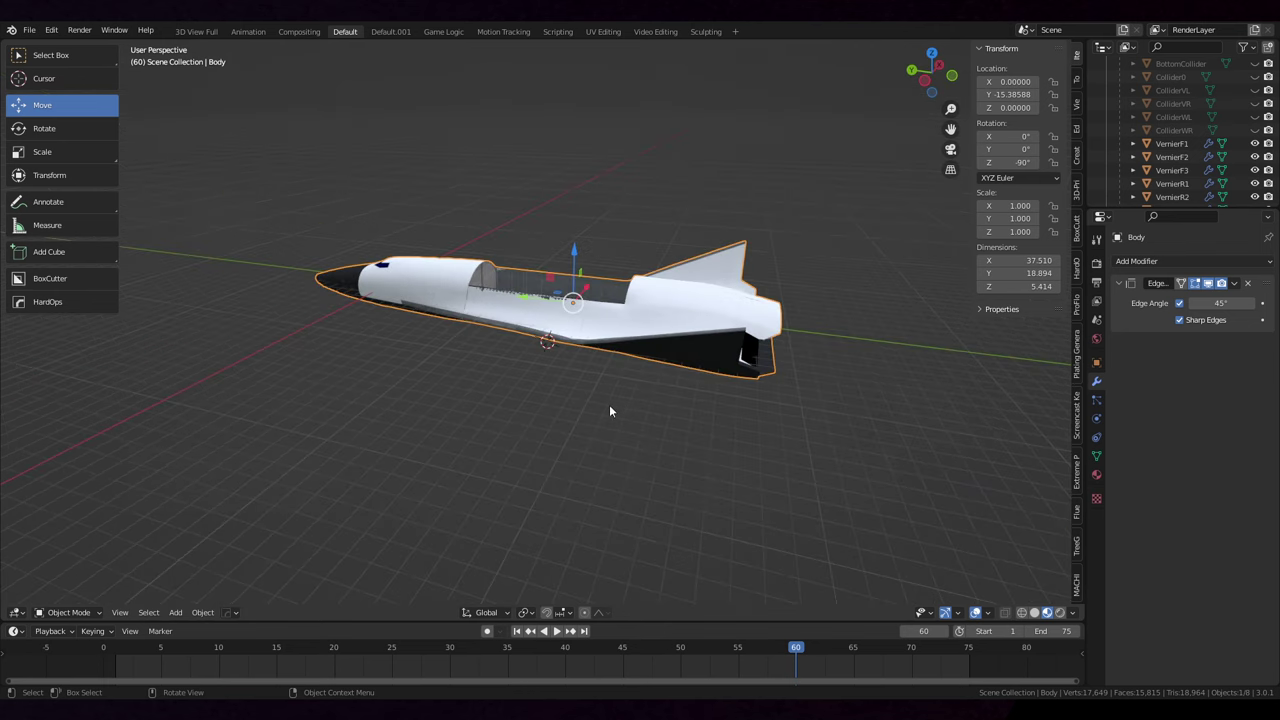
{"action": "middle_click_drag", "start_coordinate": [607, 416], "coordinate": [665, 450]}
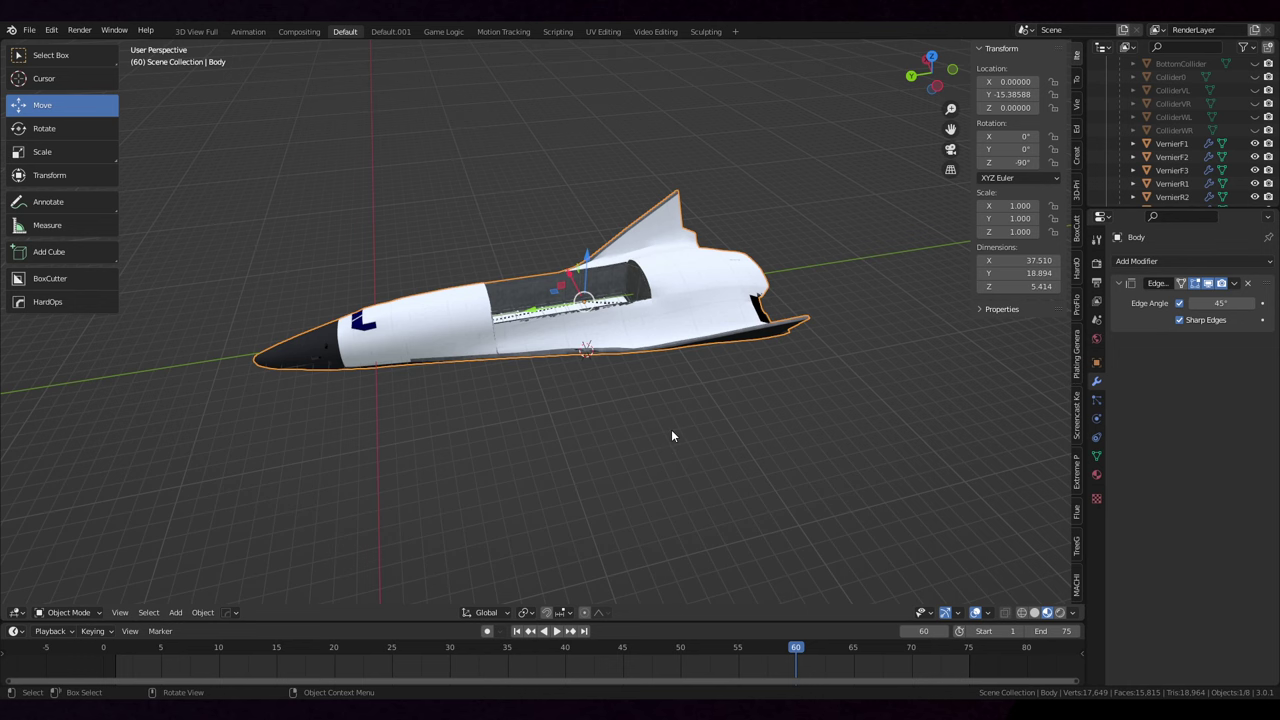
{"action": "middle_click_drag", "start_coordinate": [671, 430], "coordinate": [670, 452]}
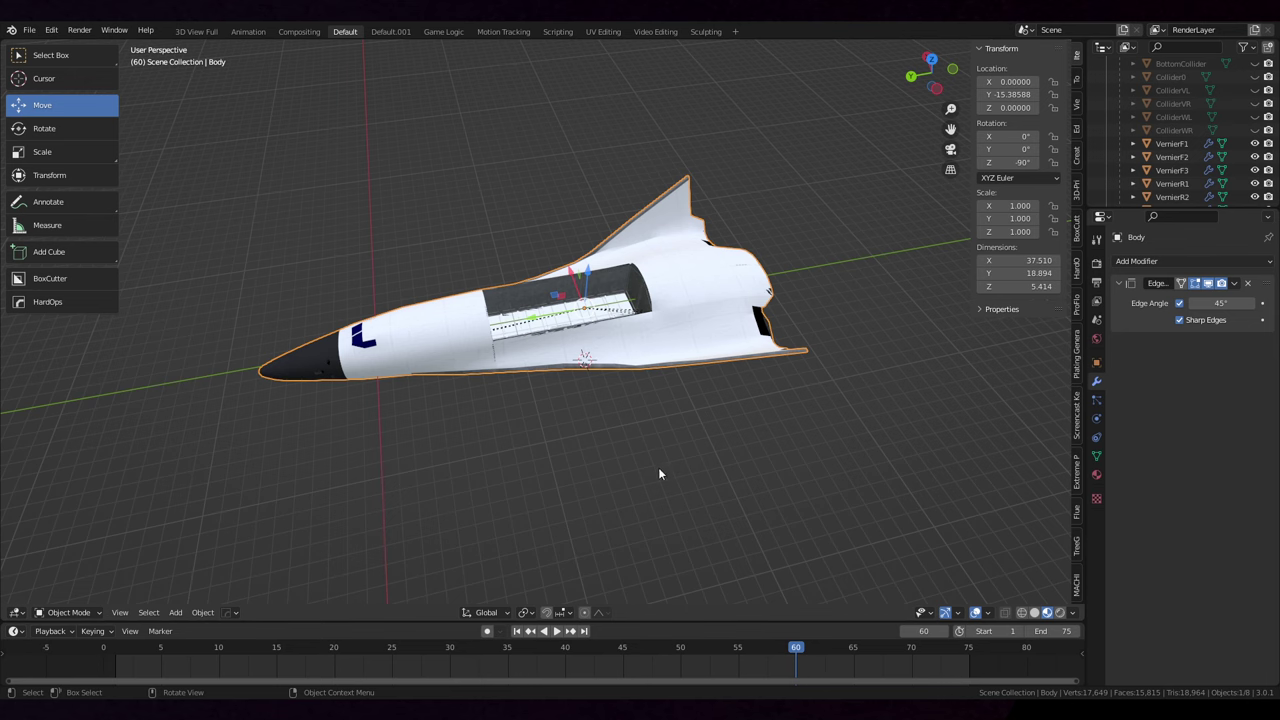
{"action": "middle_click_drag", "start_coordinate": [659, 473], "coordinate": [656, 457]}
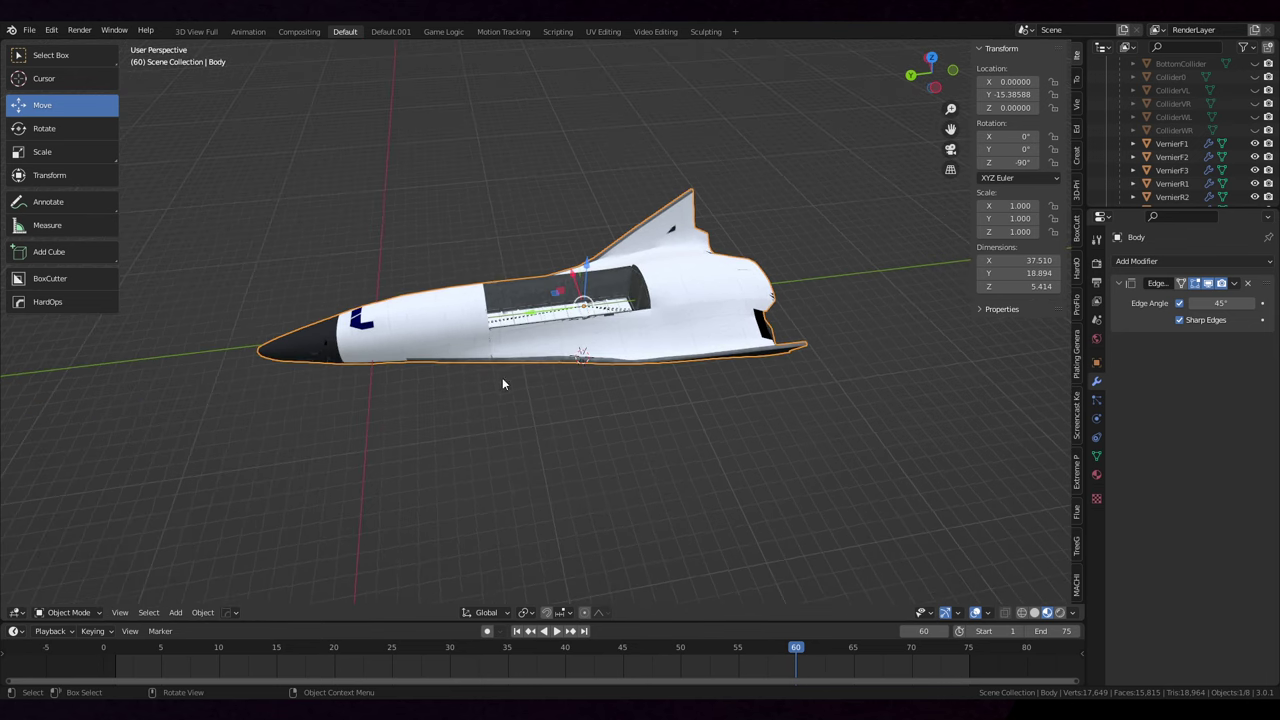
{"action": "middle_click_drag", "start_coordinate": [538, 380], "coordinate": [562, 392]}
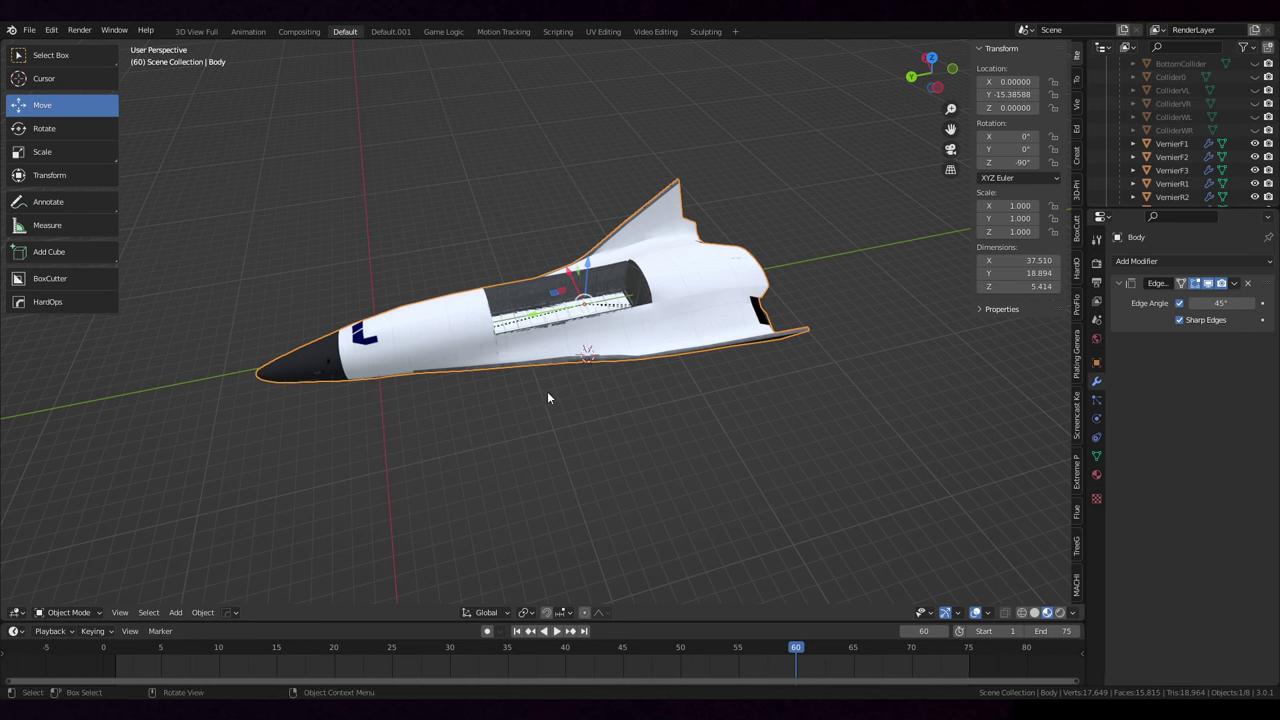
{"action": "middle_click_drag", "start_coordinate": [606, 486], "coordinate": [671, 438]}
{"action": "scroll", "coordinate": [595, 458], "scroll_direction": "up", "scroll_amount": 3}
{"action": "middle_click_drag", "start_coordinate": [594, 457], "coordinate": [651, 429]}
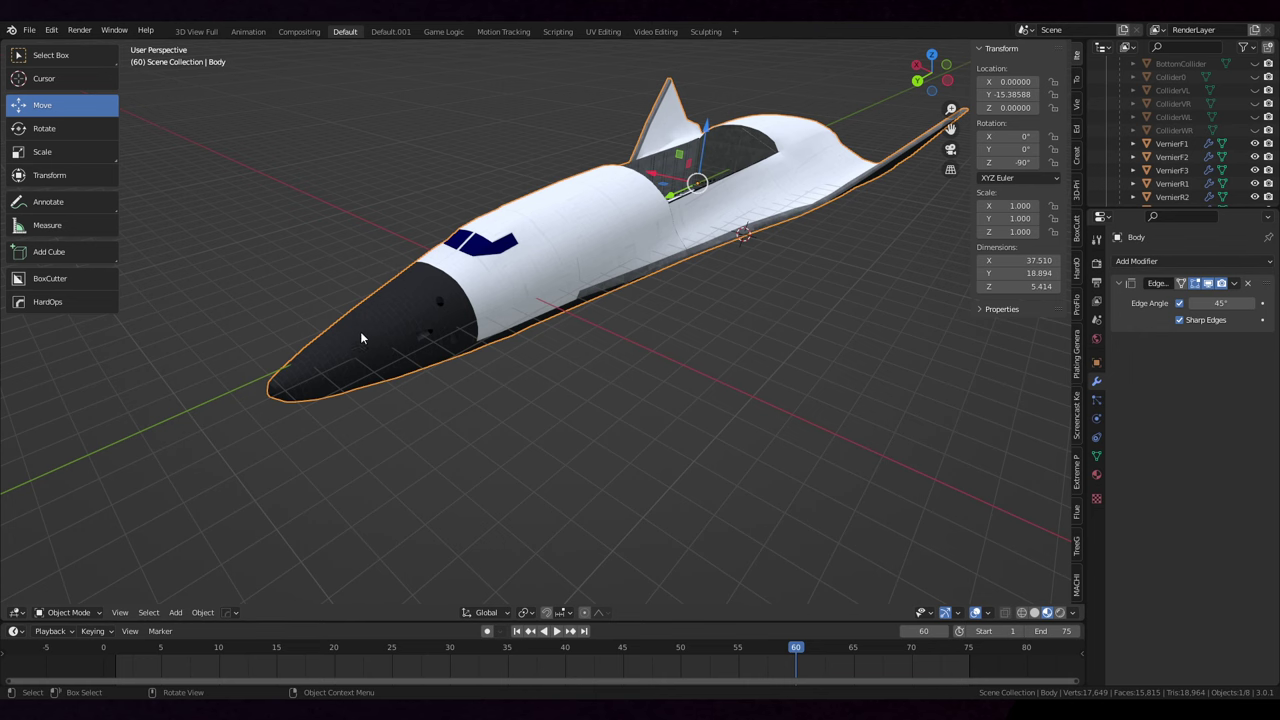
{"action": "middle_click_drag", "start_coordinate": [385, 340], "coordinate": [508, 374]}
{"action": "middle_click_drag", "start_coordinate": [402, 347], "coordinate": [733, 267]}
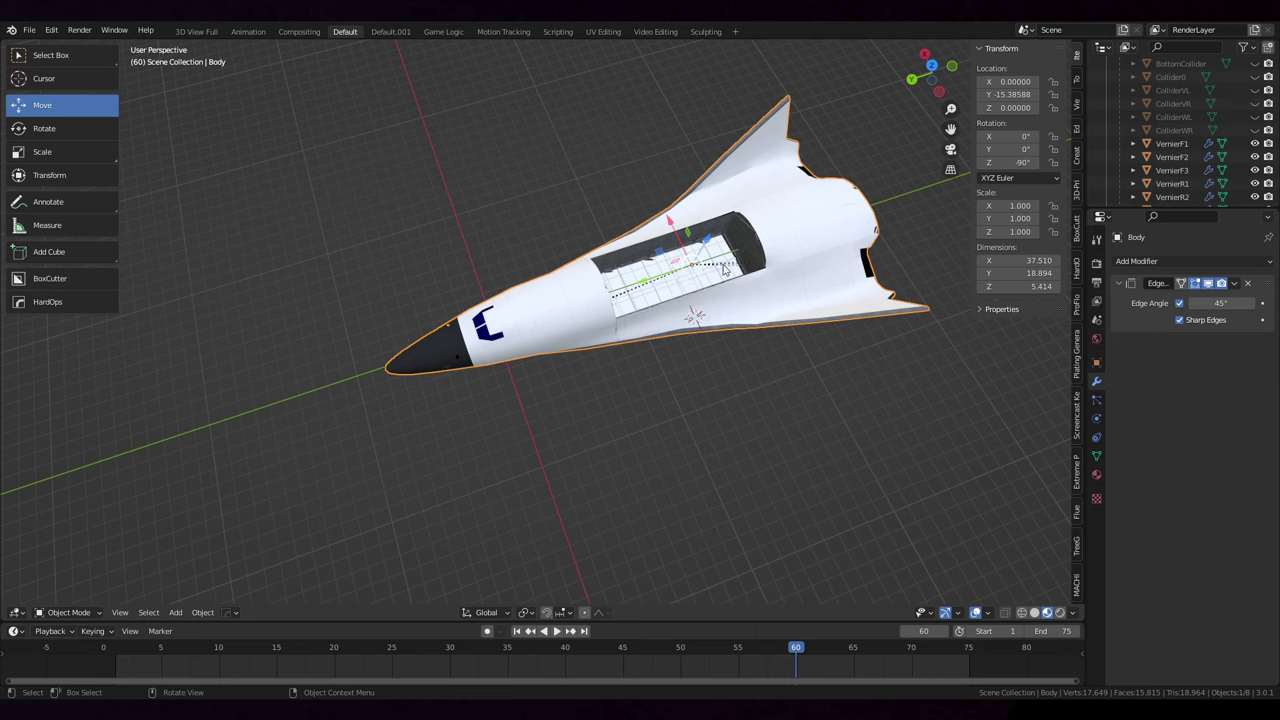
{"action": "middle_click_drag", "start_coordinate": [811, 245], "coordinate": [820, 246]}
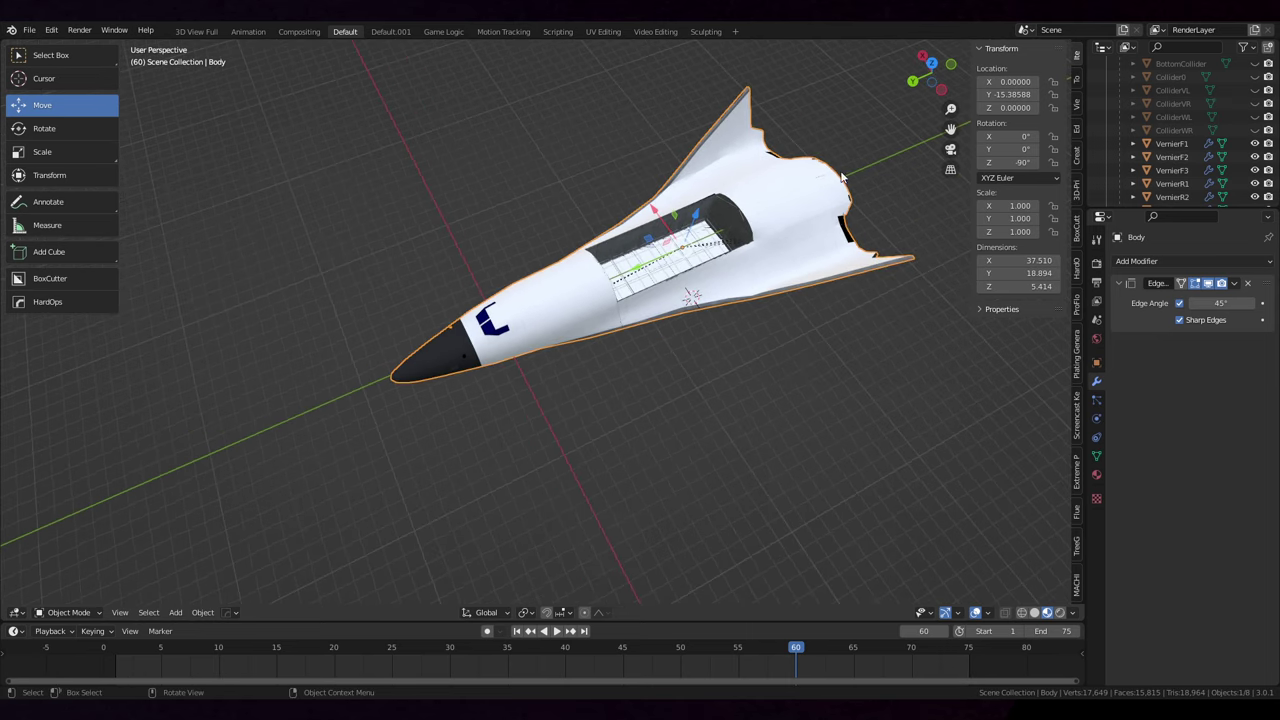
{"action": "middle_click_drag", "start_coordinate": [763, 374], "coordinate": [900, 322]}
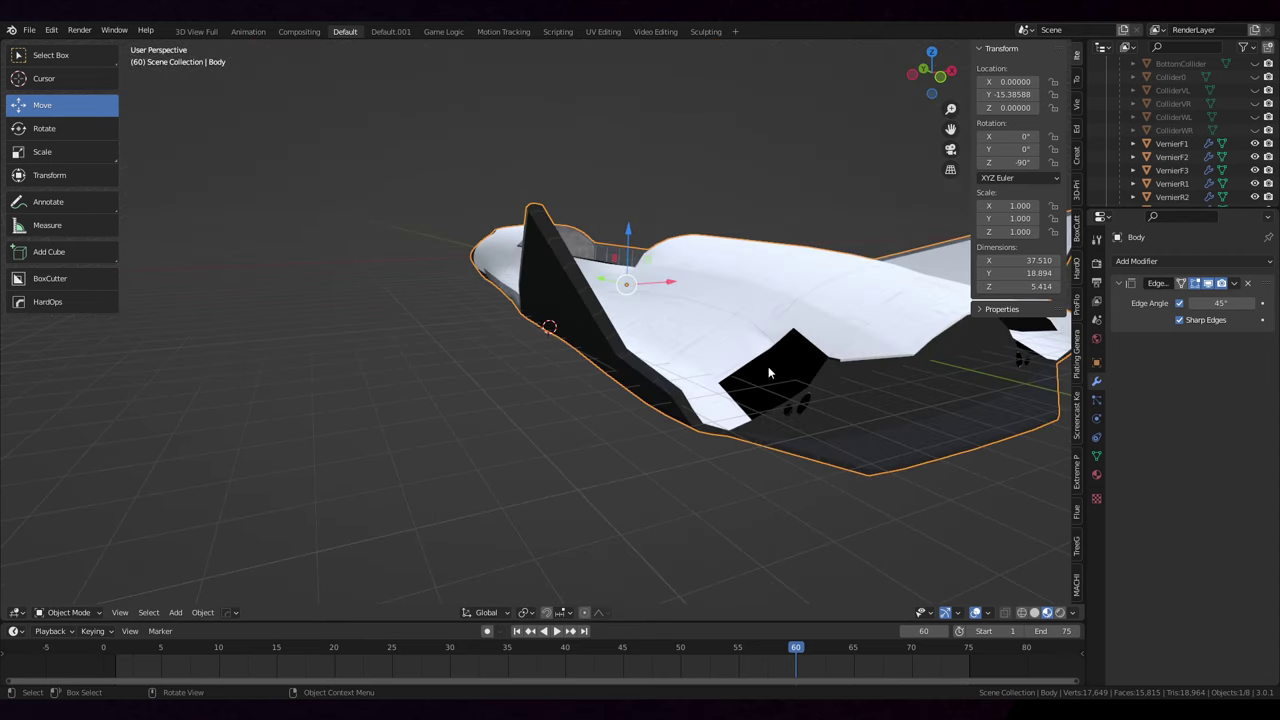
{"action": "middle_click_drag", "start_coordinate": [760, 371], "coordinate": [541, 254]}
{"action": "middle_click_drag", "start_coordinate": [631, 322], "coordinate": [590, 374]}
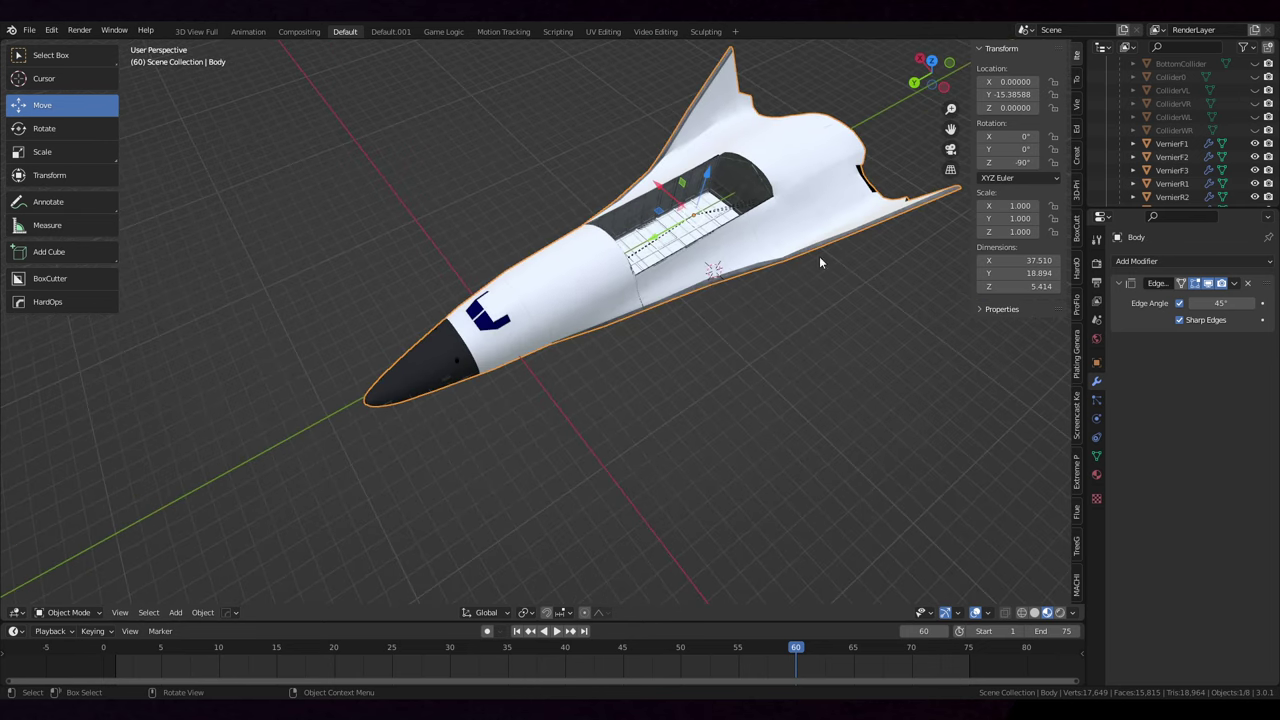
{"action": "middle_click_drag", "start_coordinate": [800, 280], "coordinate": [815, 170]}
{"action": "middle_click_drag", "start_coordinate": [642, 357], "coordinate": [469, 341]}
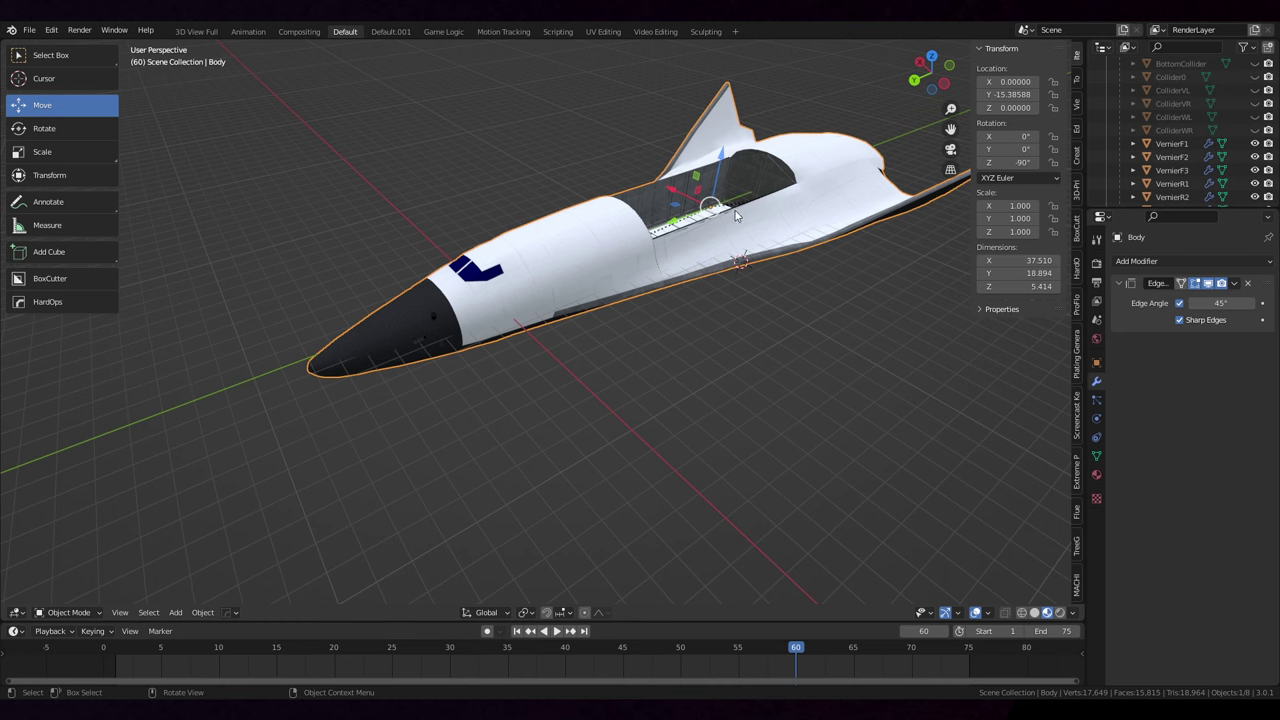
{"action": "middle_click_drag", "start_coordinate": [735, 213], "coordinate": [392, 411]}
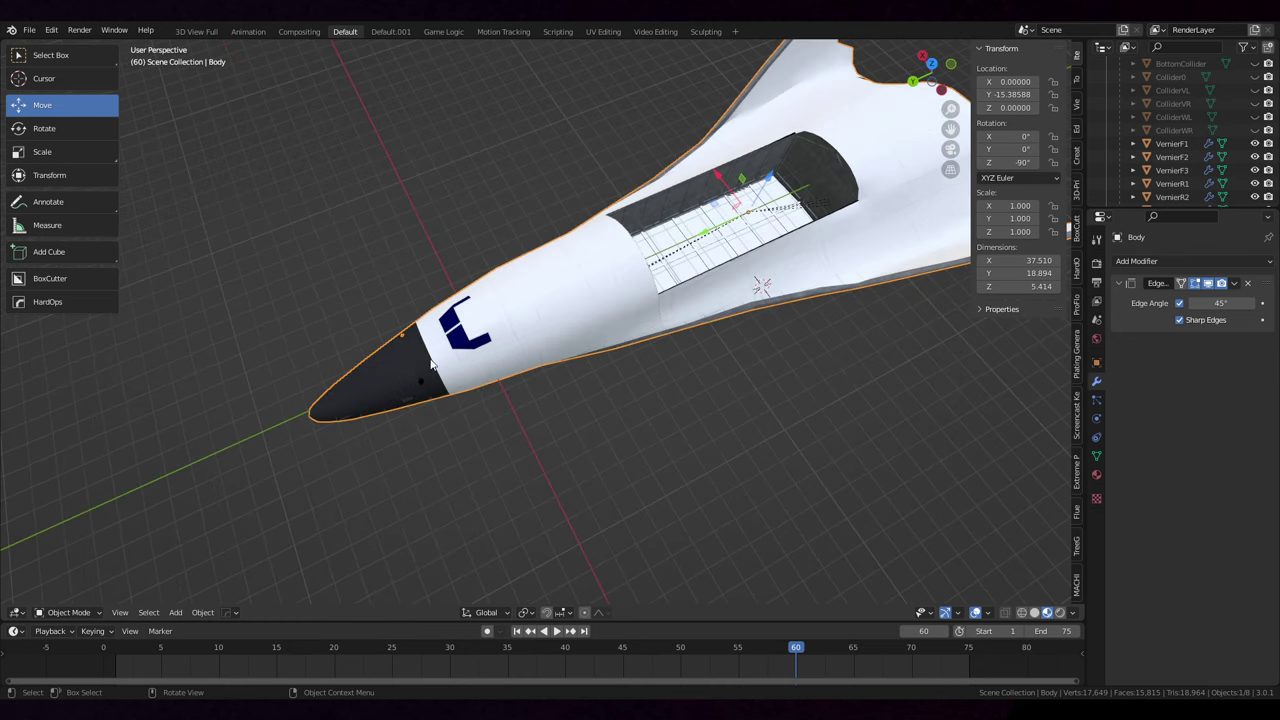
{"action": "middle_click_drag", "start_coordinate": [644, 378], "coordinate": [520, 390]}
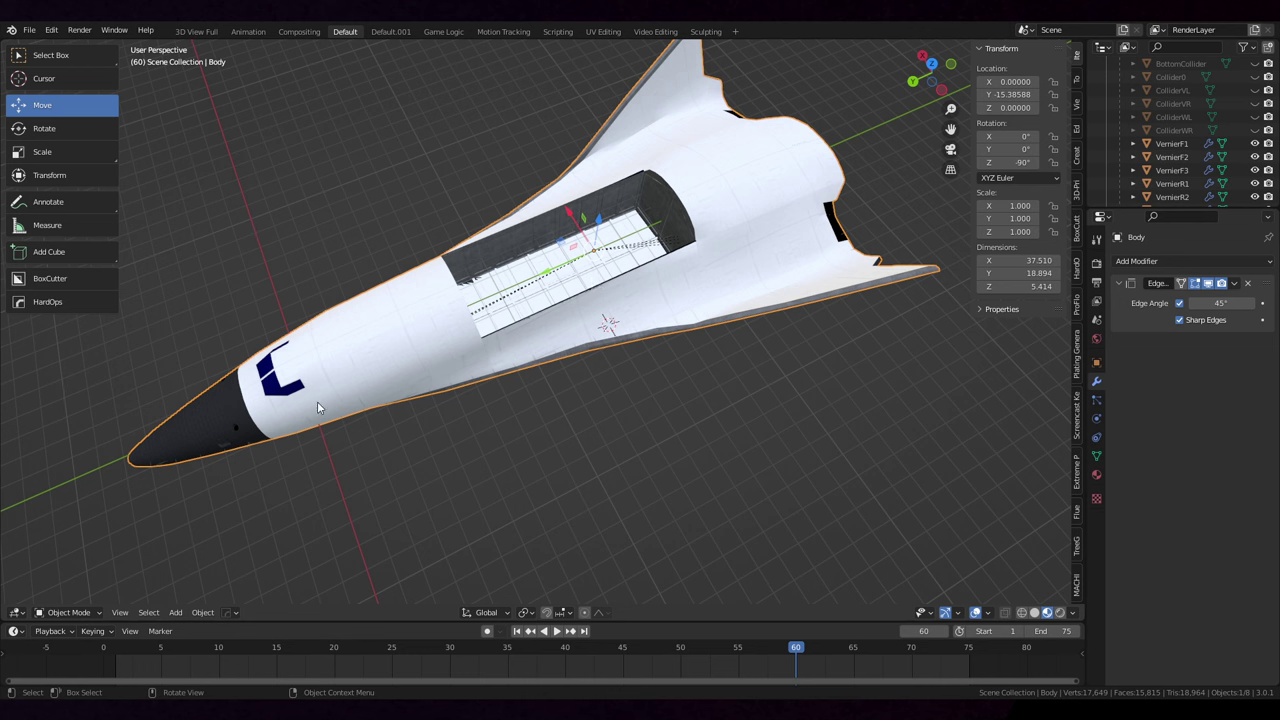
{"action": "middle_click_drag", "start_coordinate": [349, 466], "coordinate": [605, 299]}
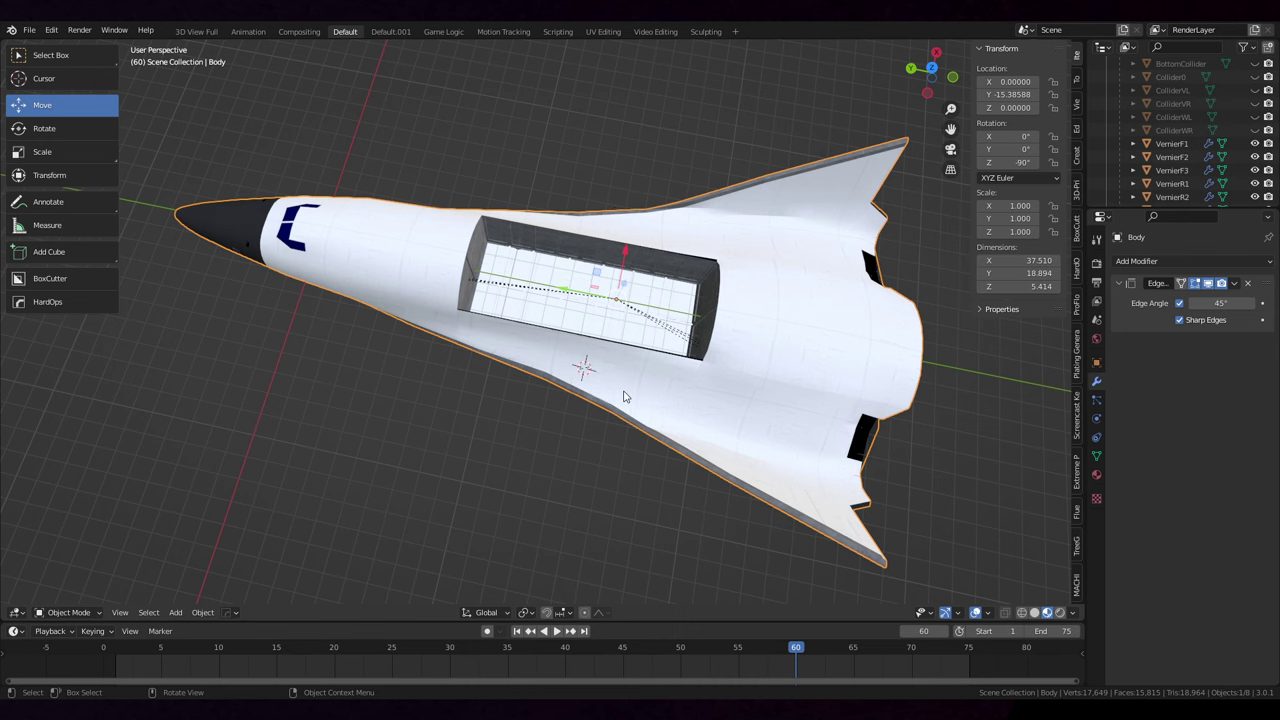
Orbit and zoom around the ship to inspect its cargo bay from side, oblique and top-down angles
{"action": "middle_click_drag", "start_coordinate": [546, 411], "coordinate": [586, 403]}
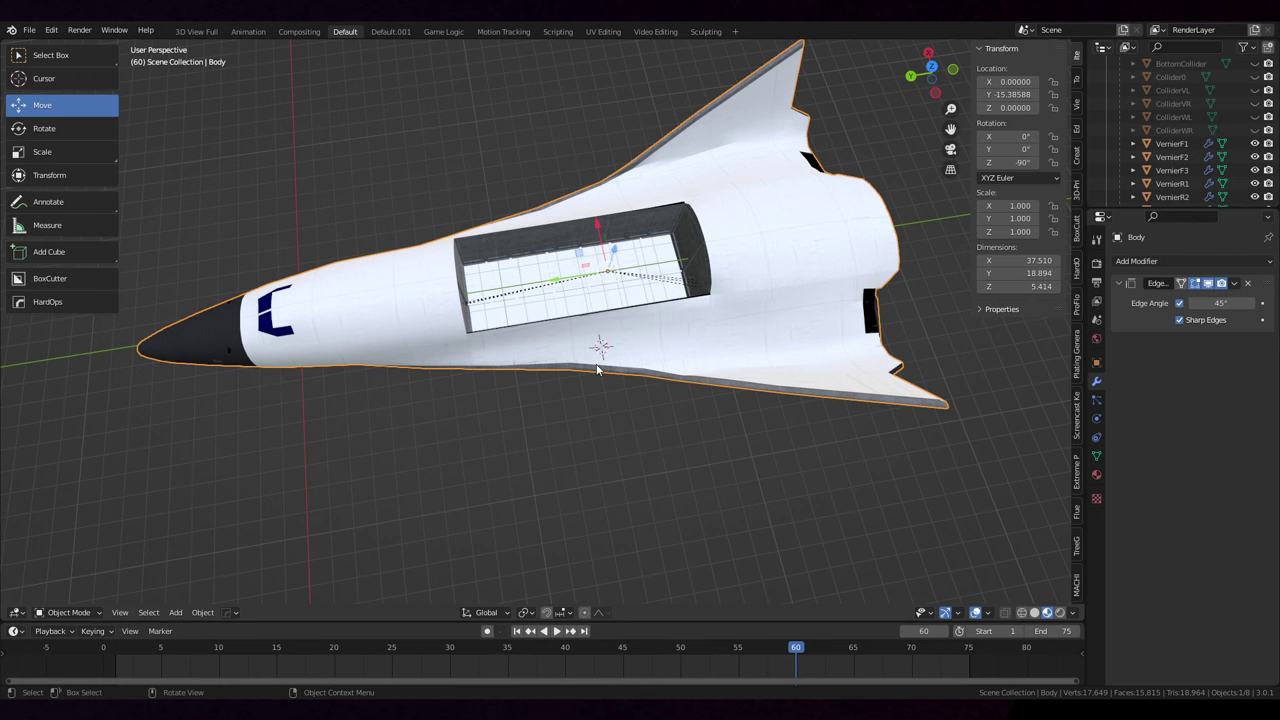
{"action": "scroll", "coordinate": [597, 370], "scroll_direction": "down", "scroll_amount": 1}
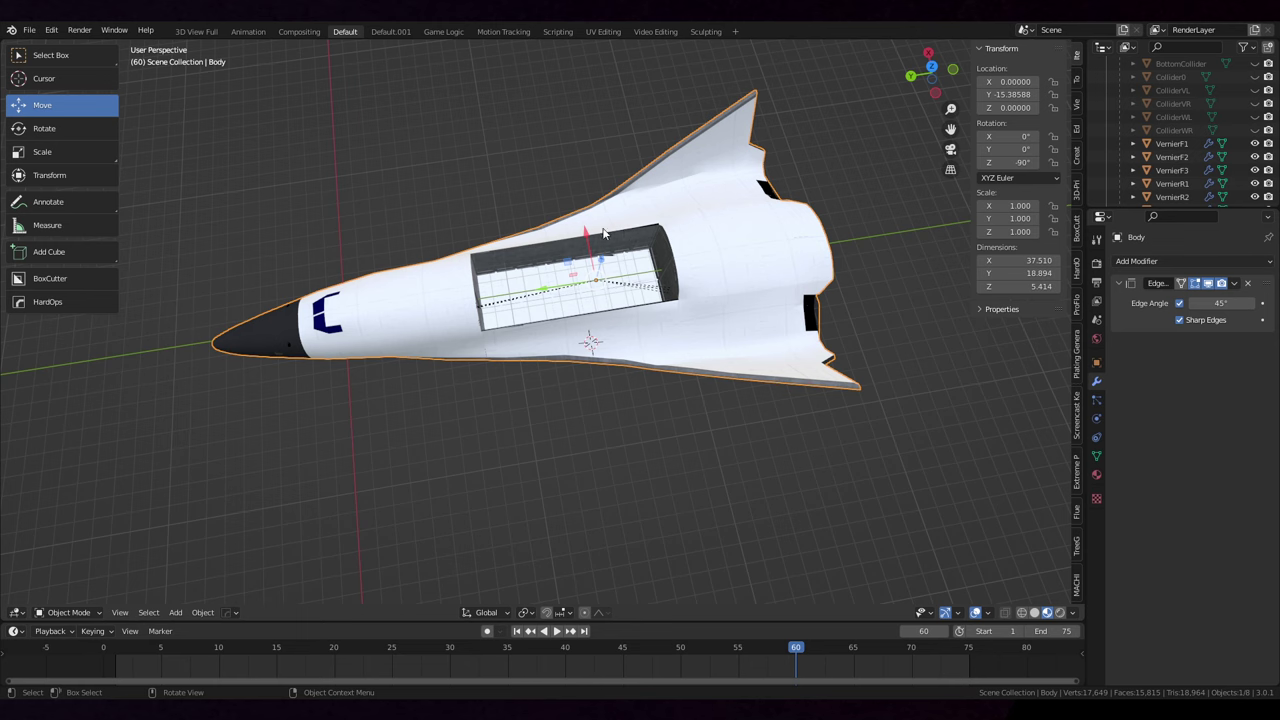
{"action": "middle_click_drag", "start_coordinate": [549, 365], "coordinate": [617, 229]}
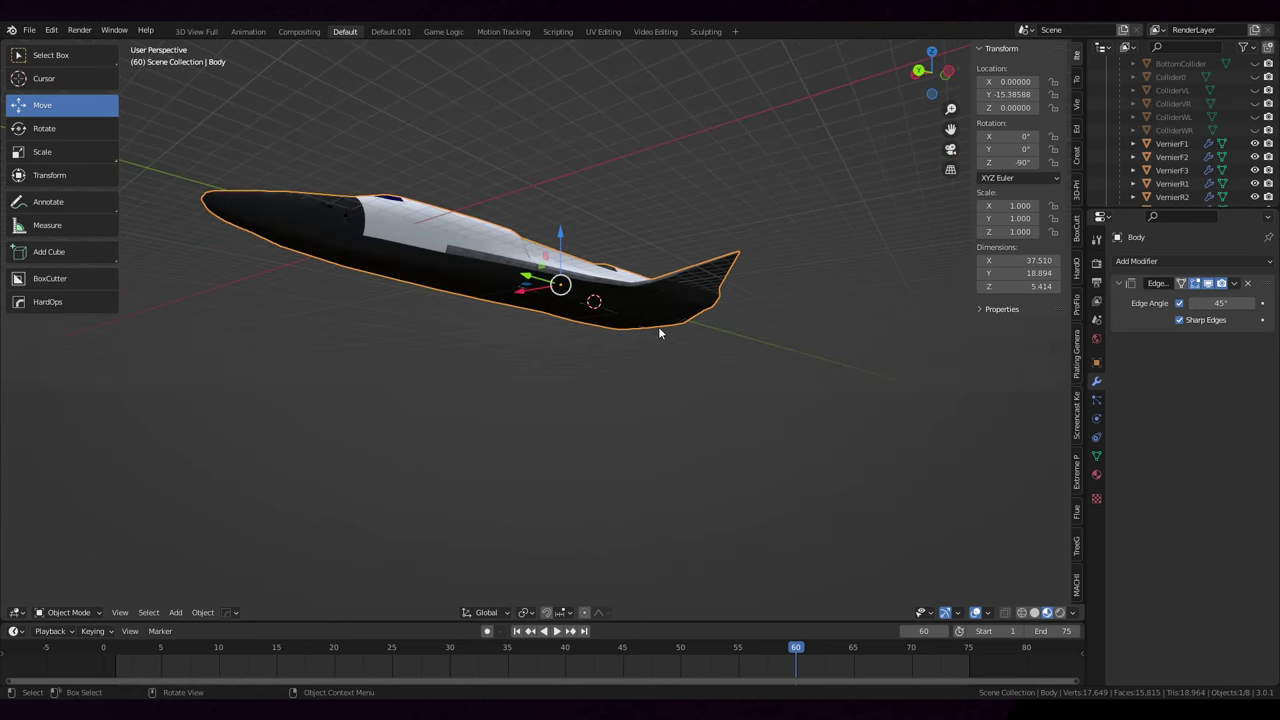
{"action": "middle_click_drag", "start_coordinate": [658, 333], "coordinate": [690, 392]}
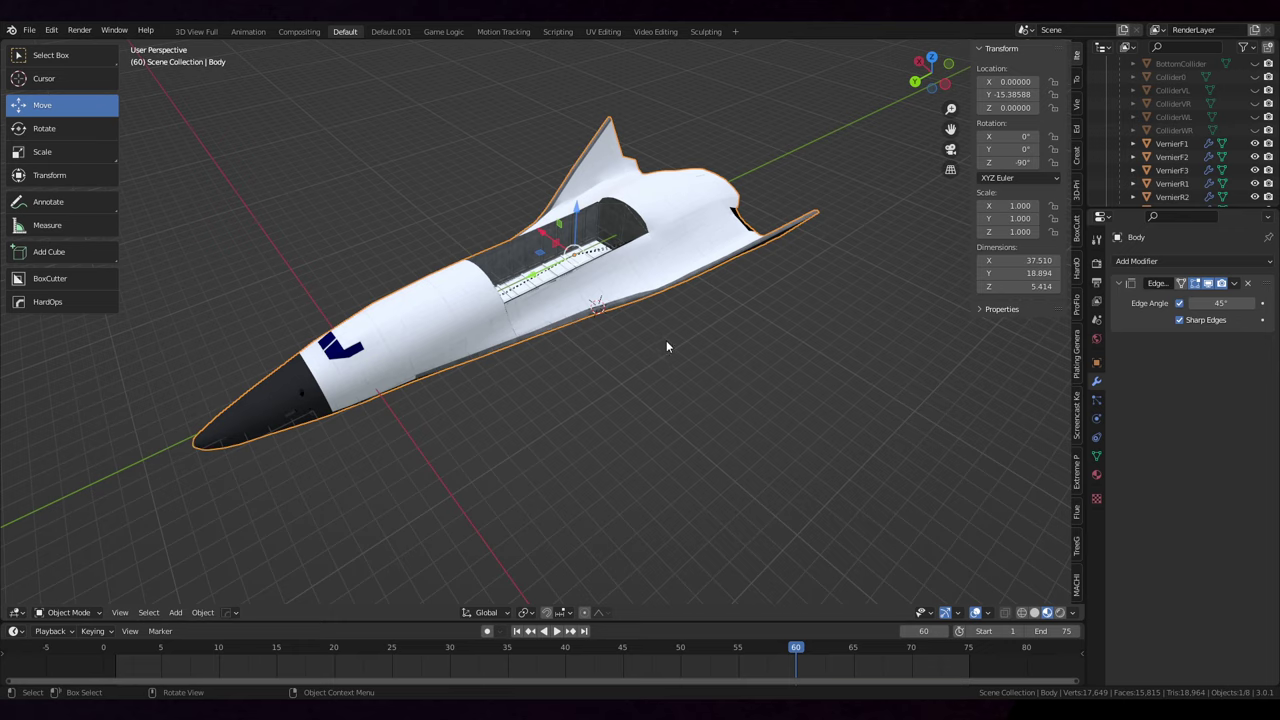
{"action": "middle_click_drag", "start_coordinate": [677, 337], "coordinate": [717, 360]}
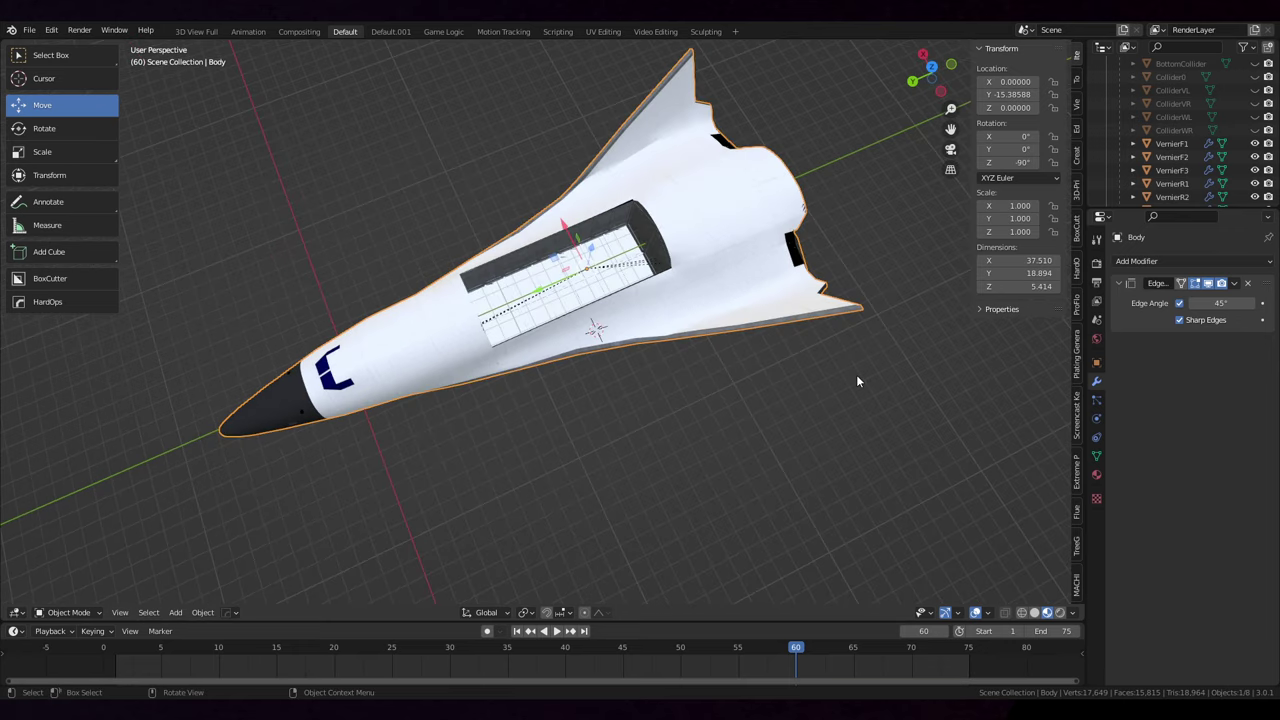
{"action": "middle_click_drag", "start_coordinate": [857, 381], "coordinate": [450, 343]}
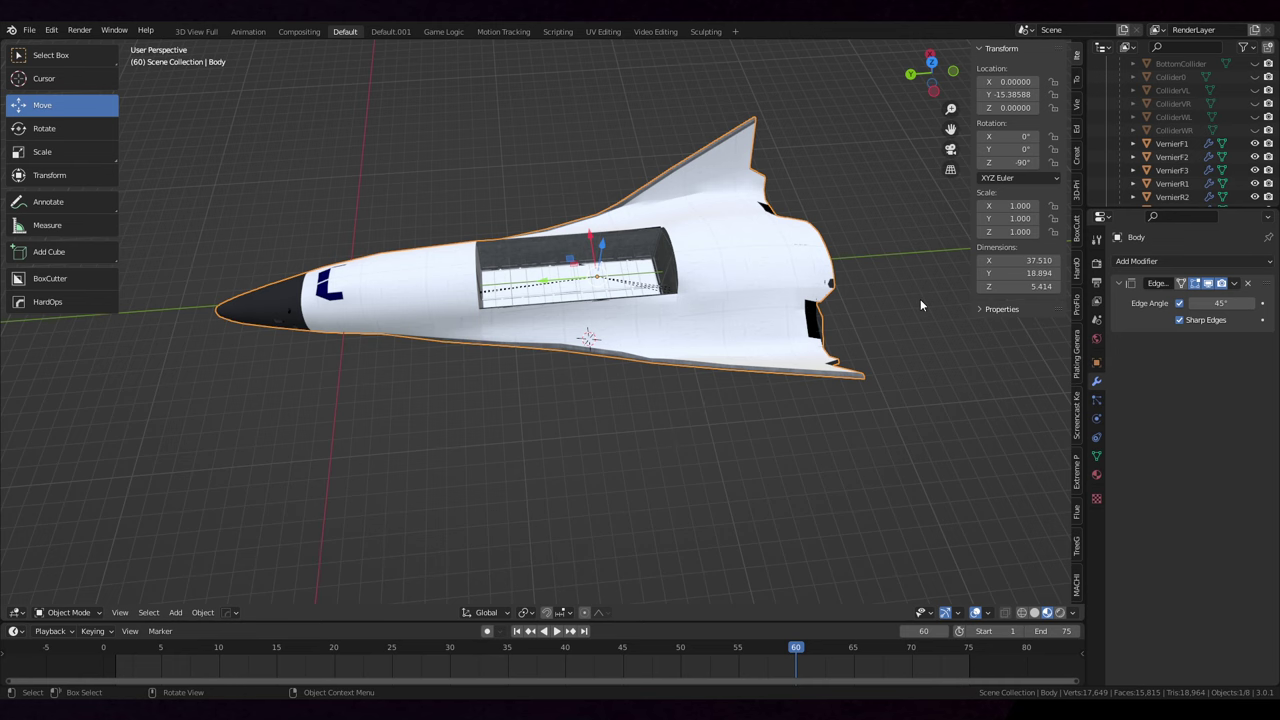
{"action": "middle_click_drag", "start_coordinate": [919, 304], "coordinate": [907, 345]}
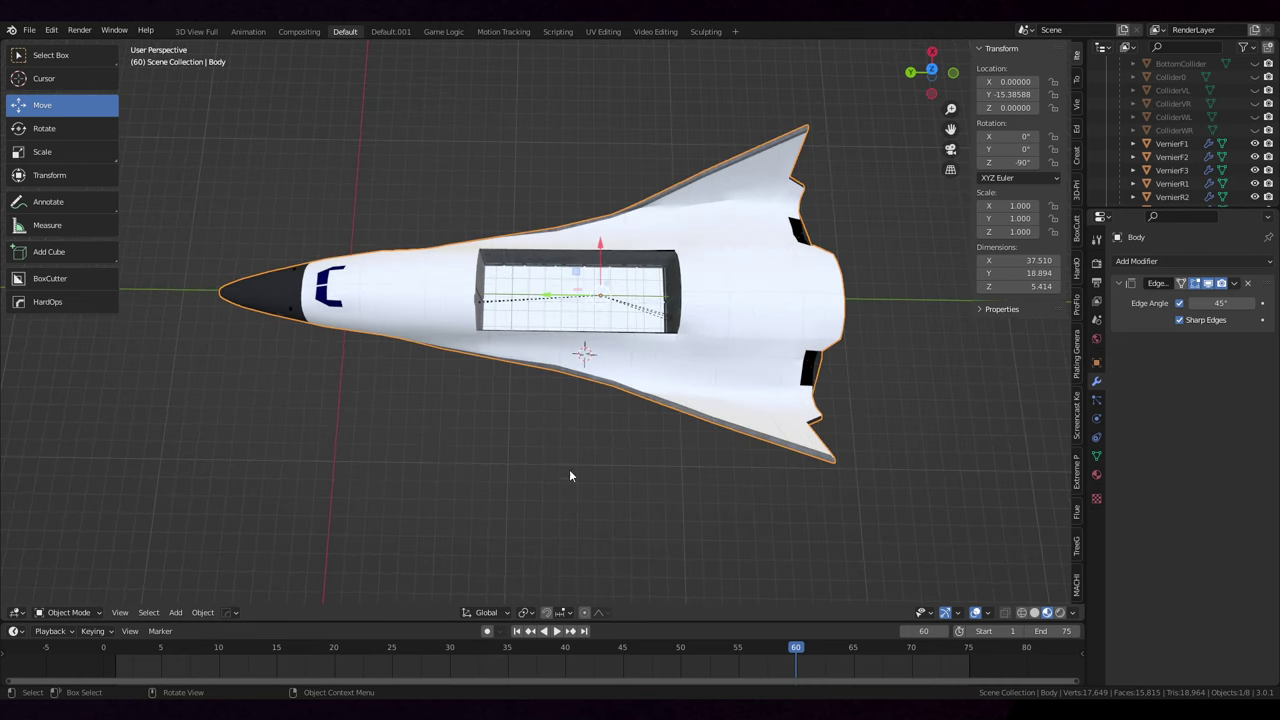
{"action": "middle_click_drag", "start_coordinate": [598, 490], "coordinate": [300, 442]}
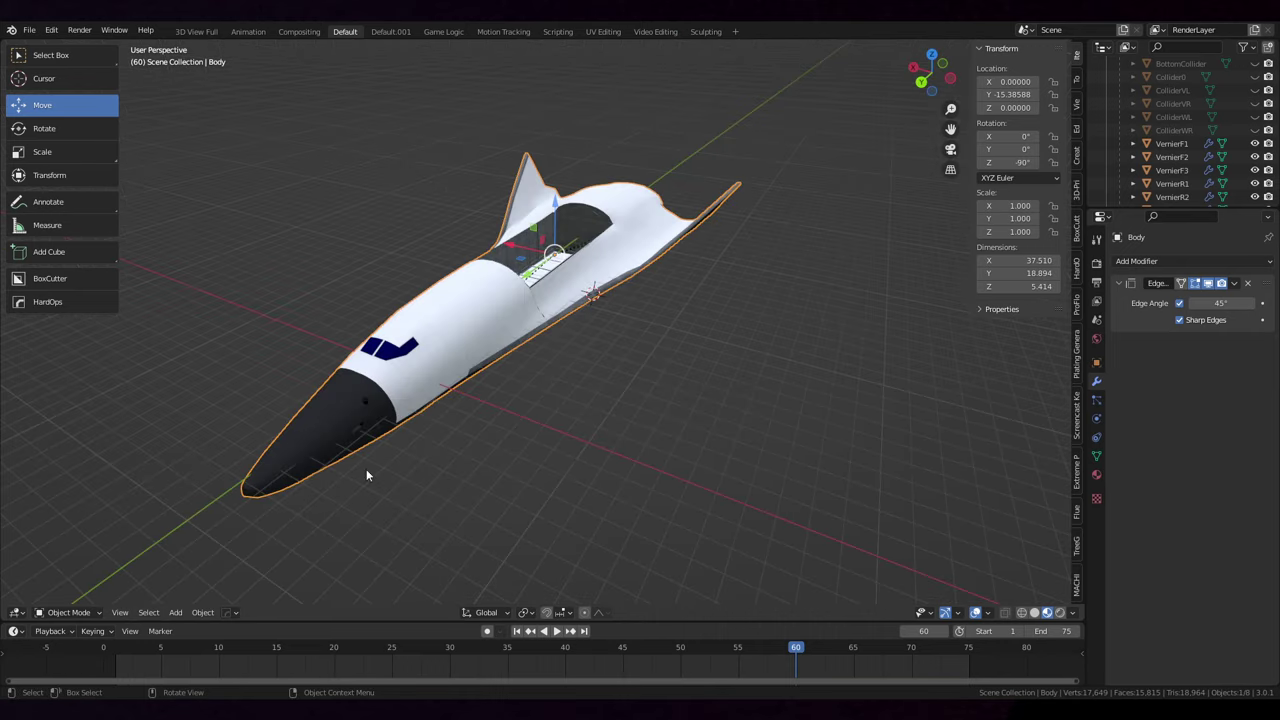
{"action": "middle_click_drag", "start_coordinate": [497, 477], "coordinate": [521, 501]}
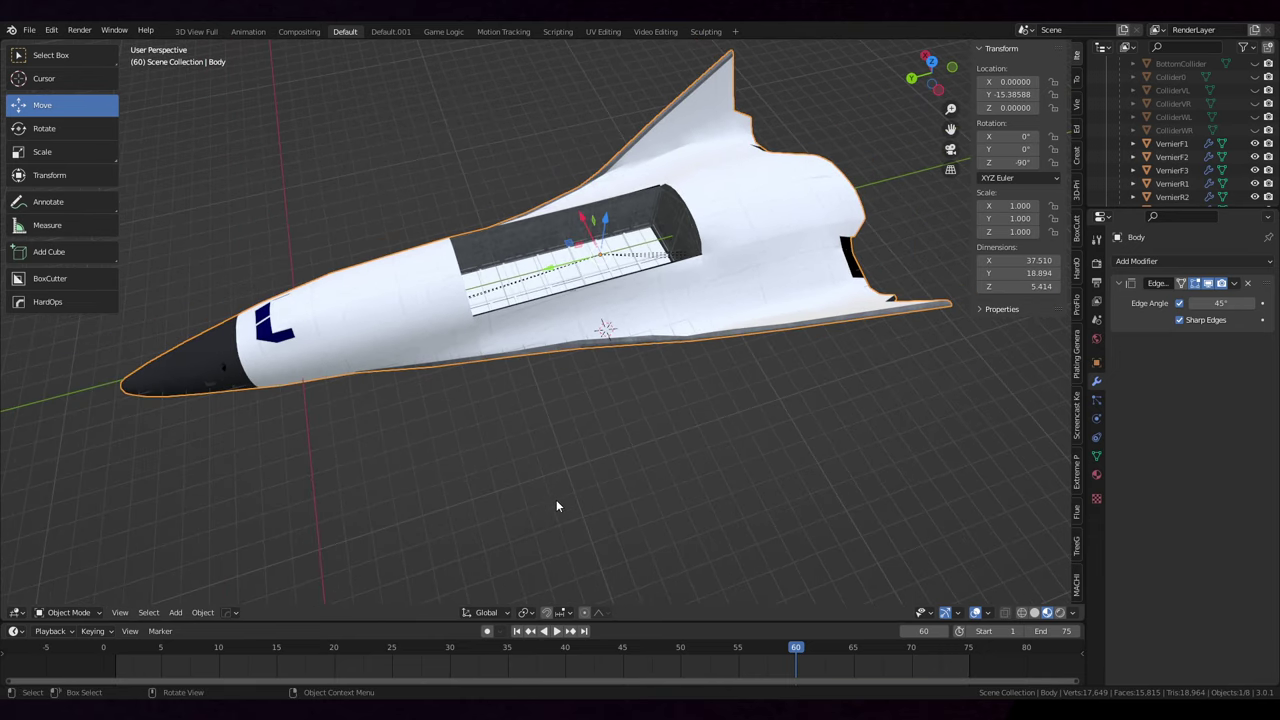
{"action": "middle_click_drag", "start_coordinate": [596, 433], "coordinate": [621, 503]}
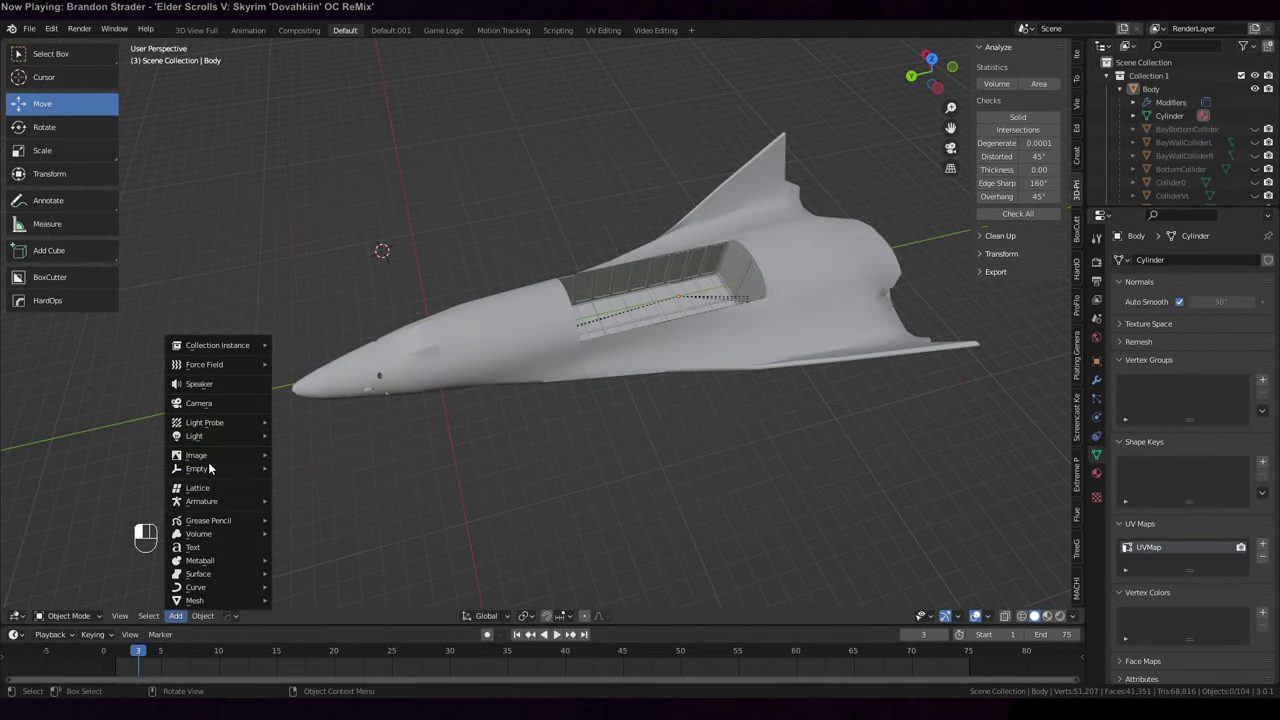
Add a cylinder mesh and set its Y and Z location to 0
{"action": "mouse_move", "coordinate": [197, 605]}
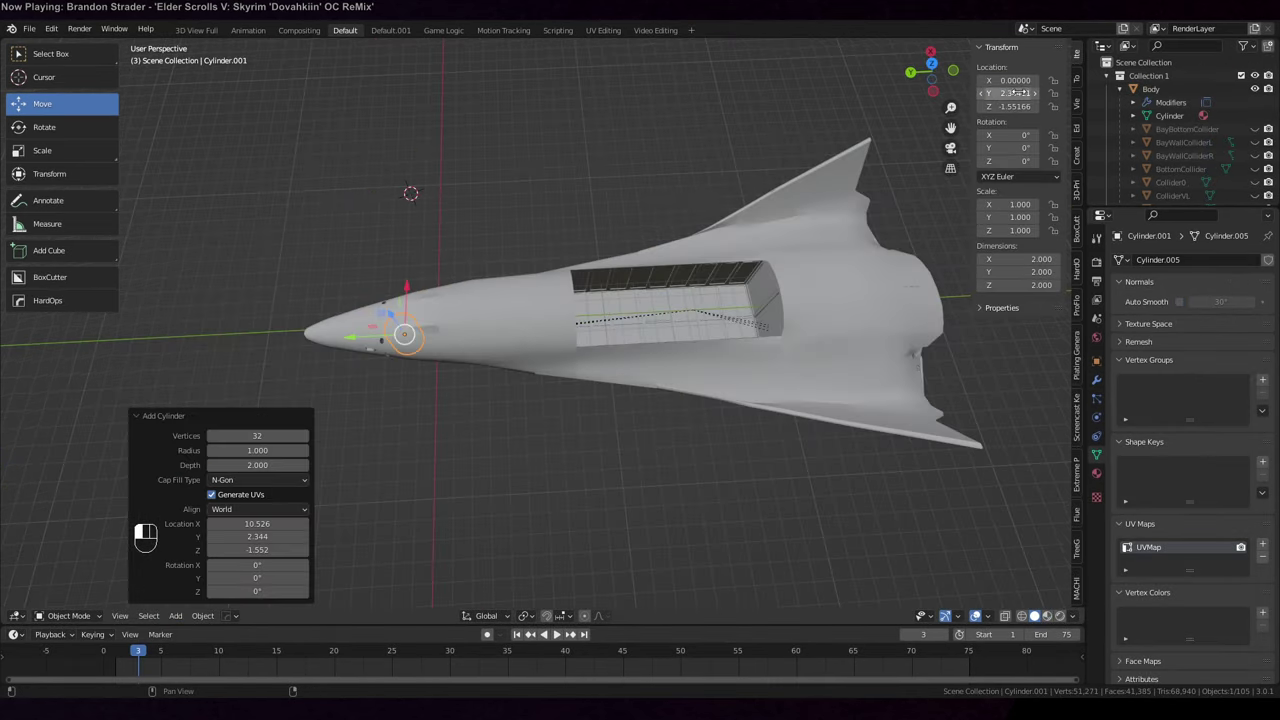
{"action": "left_click", "coordinate": [1015, 92]}
{"action": "type", "text": "0"}
{"action": "key", "text": "Return"}
{"action": "left_click", "coordinate": [1018, 106]}
{"action": "type", "text": "0"}
{"action": "key", "text": "Return"}
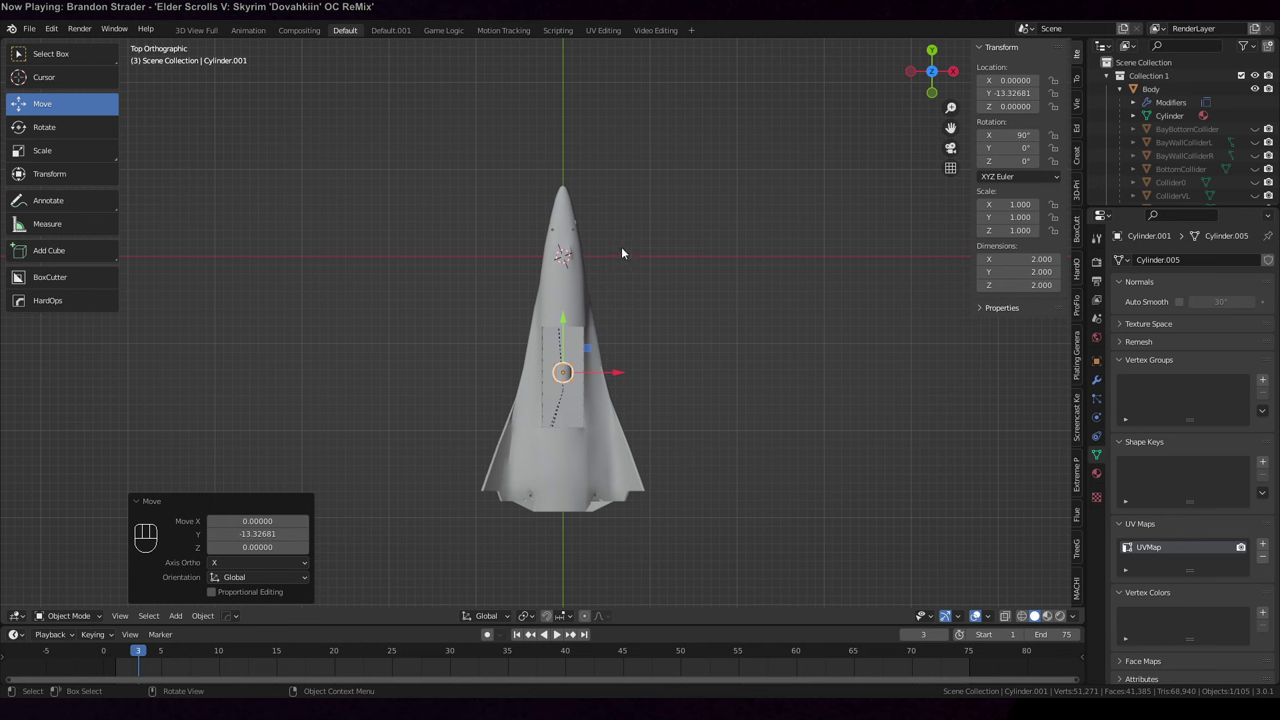
Stretch the cylinder's end vertices along Y across the ship's full length and switch to wireframe display
{"action": "key", "text": "Tab"}
{"action": "middle_click_drag", "start_coordinate": [621, 253], "coordinate": [726, 451]}
{"action": "key", "text": "KP_5"}
{"action": "key", "text": "KP_7"}
{"action": "scroll", "coordinate": [669, 319], "scroll_direction": "up", "scroll_amount": 3}
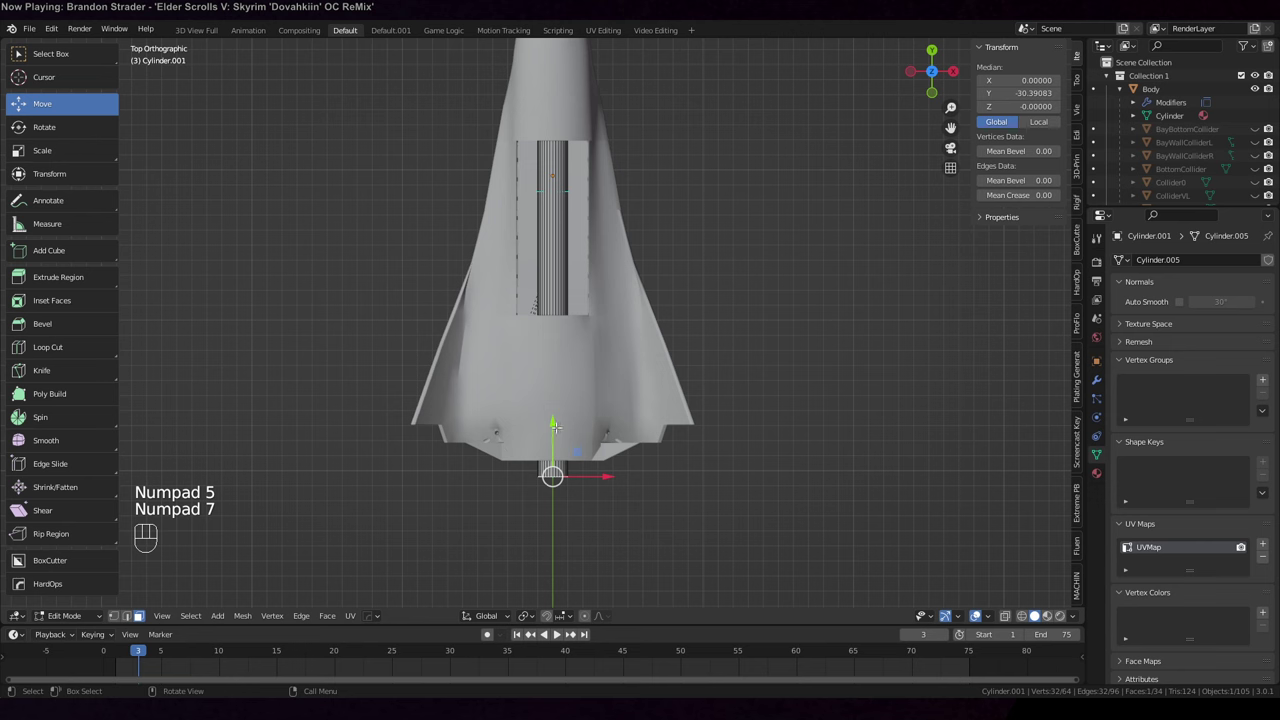
{"action": "left_click_drag", "start_coordinate": [555, 425], "coordinate": [555, 406]}
{"action": "middle_click_drag", "start_coordinate": [627, 260], "coordinate": [647, 366], "text": "shift"}
{"action": "middle_click_drag", "start_coordinate": [632, 290], "coordinate": [647, 367], "text": "shift"}
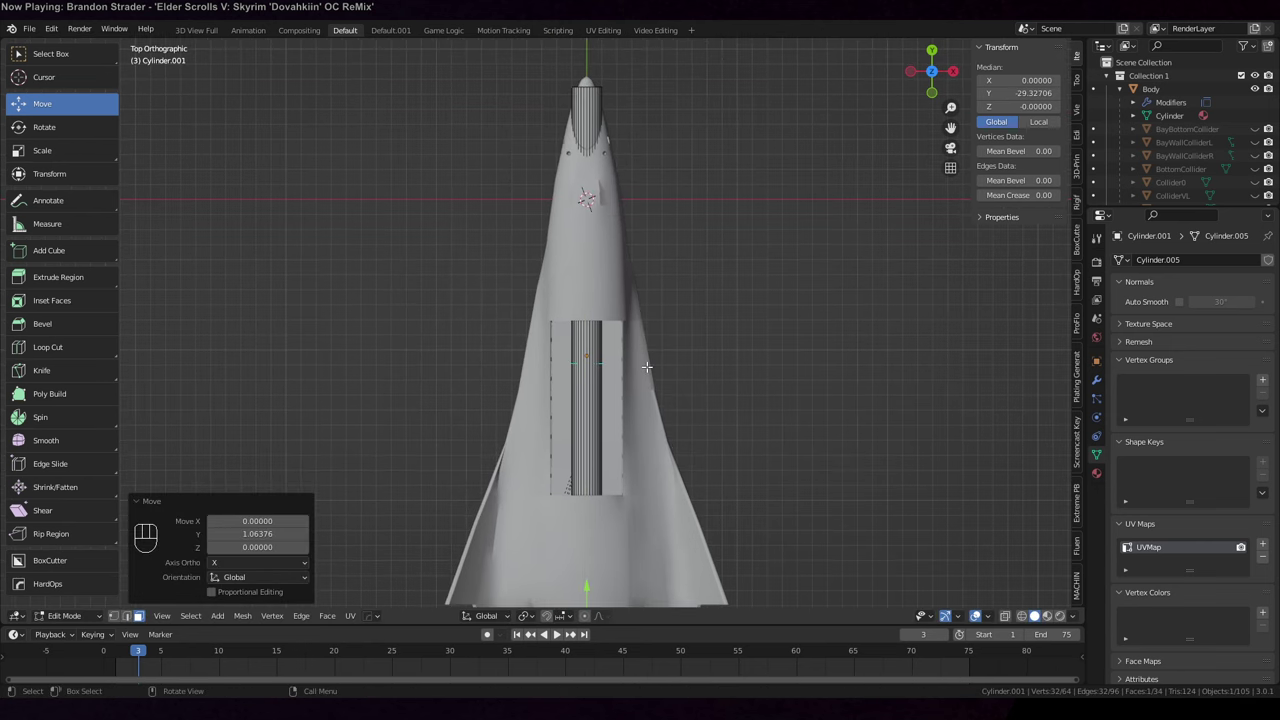
{"action": "key", "text": "z"}
{"action": "left_click", "coordinate": [664, 315]}
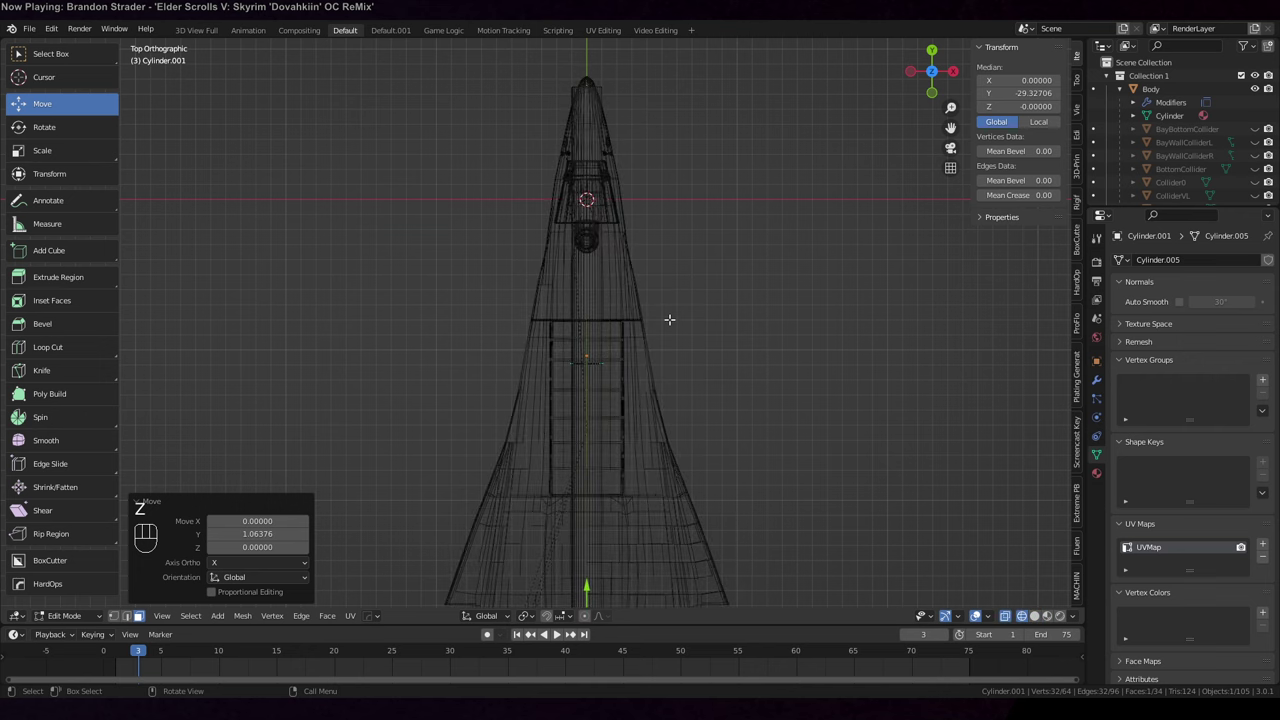
{"action": "key", "text": "Tab"}
Widen the cylinder along X and stretch it taller along Z
{"action": "scroll", "coordinate": [664, 297], "scroll_direction": "down", "scroll_amount": 1}
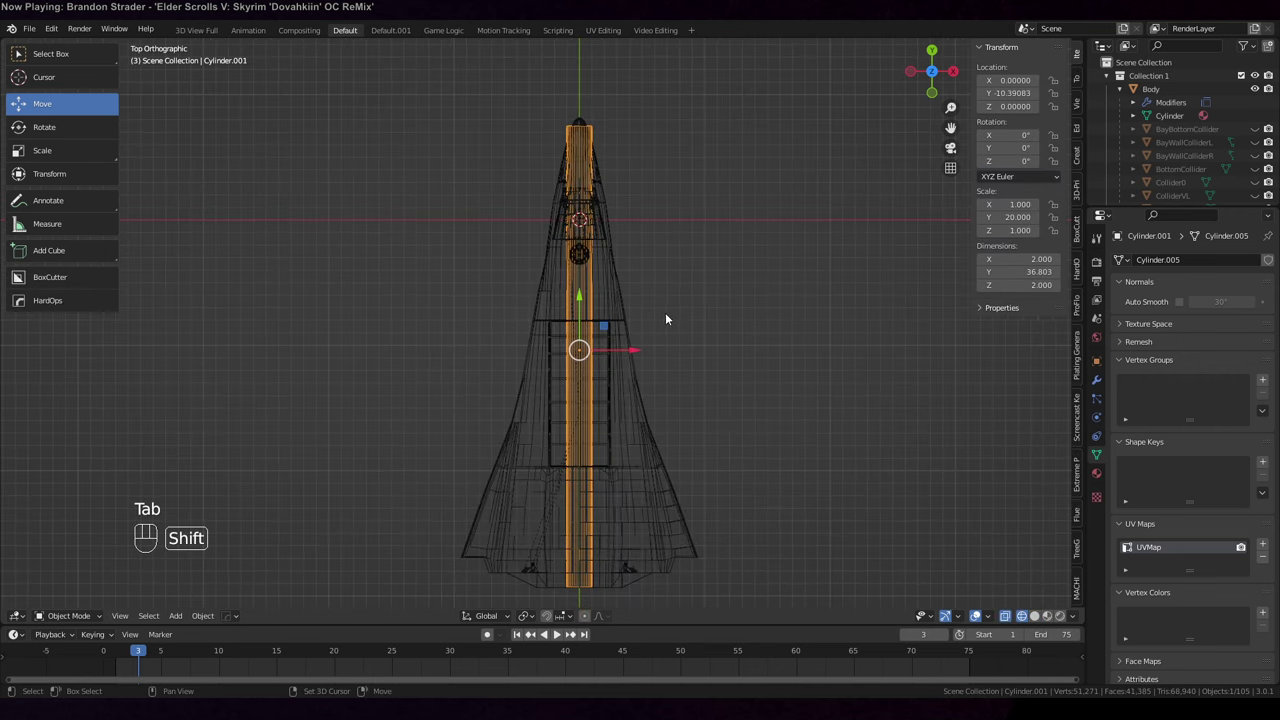
{"action": "middle_click_drag", "start_coordinate": [666, 313], "coordinate": [666, 282], "text": "shift"}
{"action": "key", "text": "s"}
{"action": "key", "text": "x"}
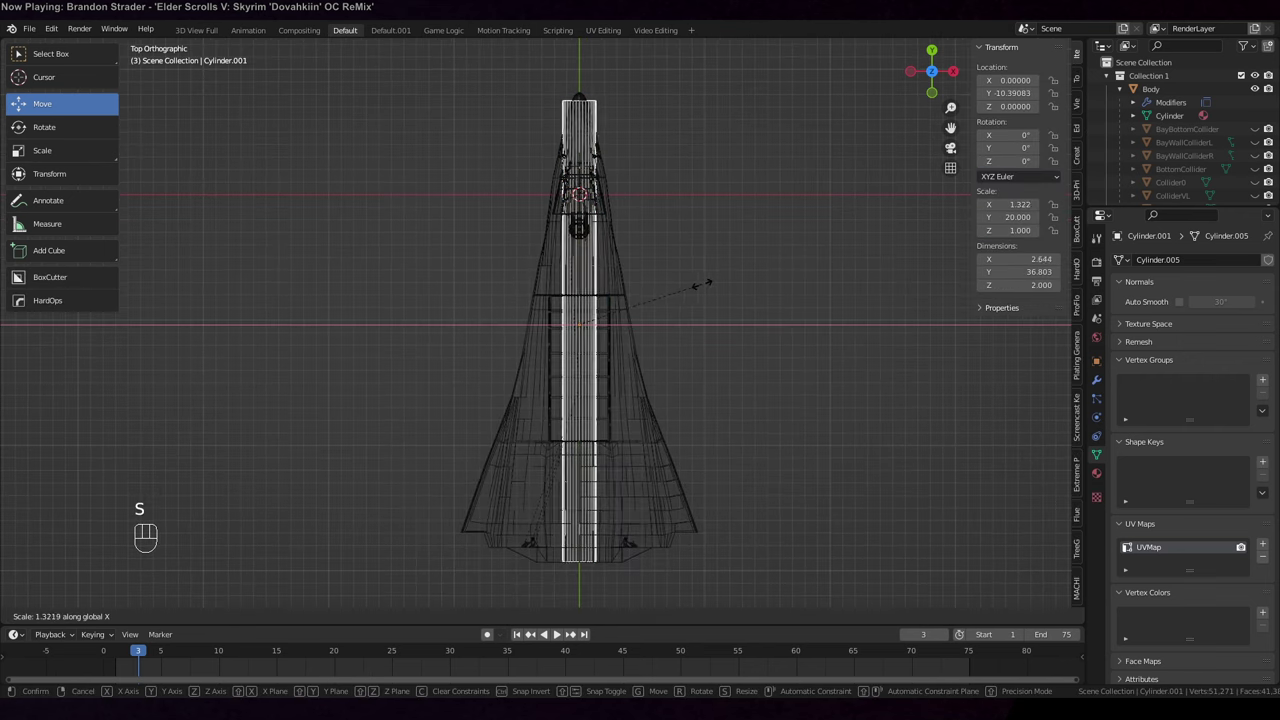
{"action": "left_click", "coordinate": [793, 285]}
{"action": "key", "text": "KP_3"}
{"action": "key", "text": "s"}
{"action": "key", "text": "z"}
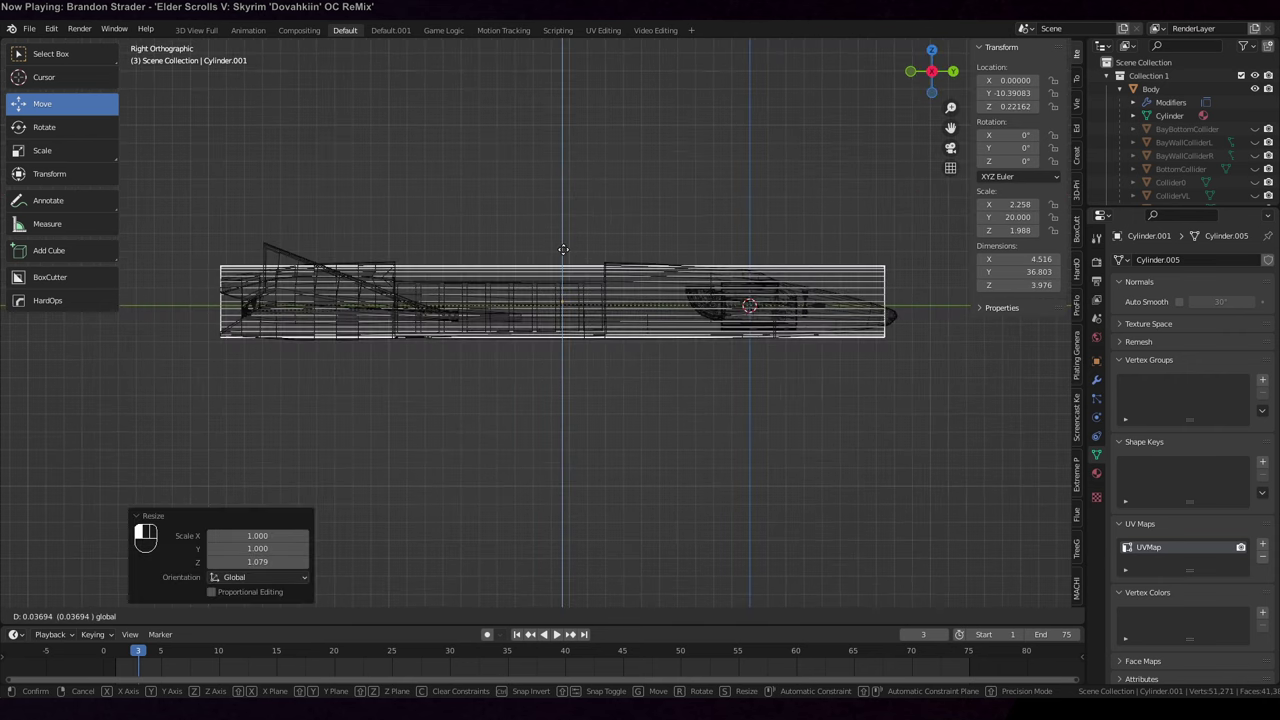
{"action": "left_click", "coordinate": [563, 247]}
Raise the cylinder slightly to Z 0.25855 and make it a bit taller, about 4.083 high
{"action": "key", "text": "g"}
{"action": "key", "text": "z"}
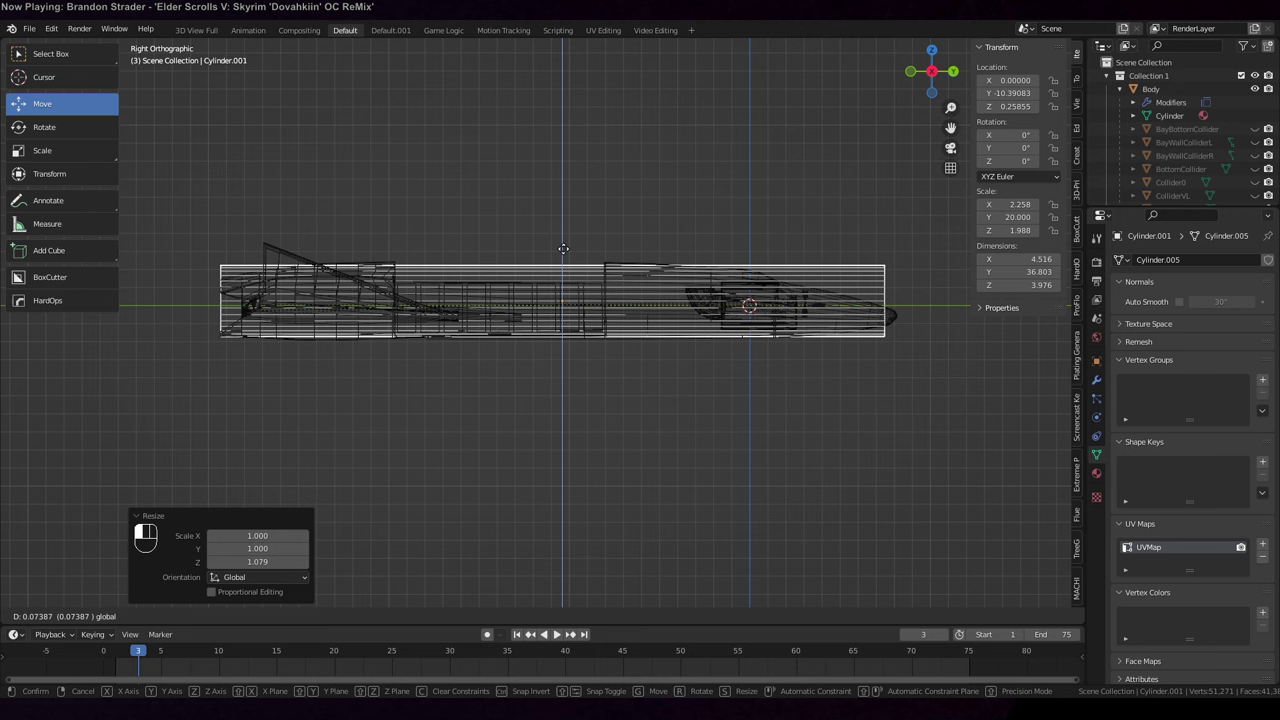
{"action": "left_click", "coordinate": [563, 248]}
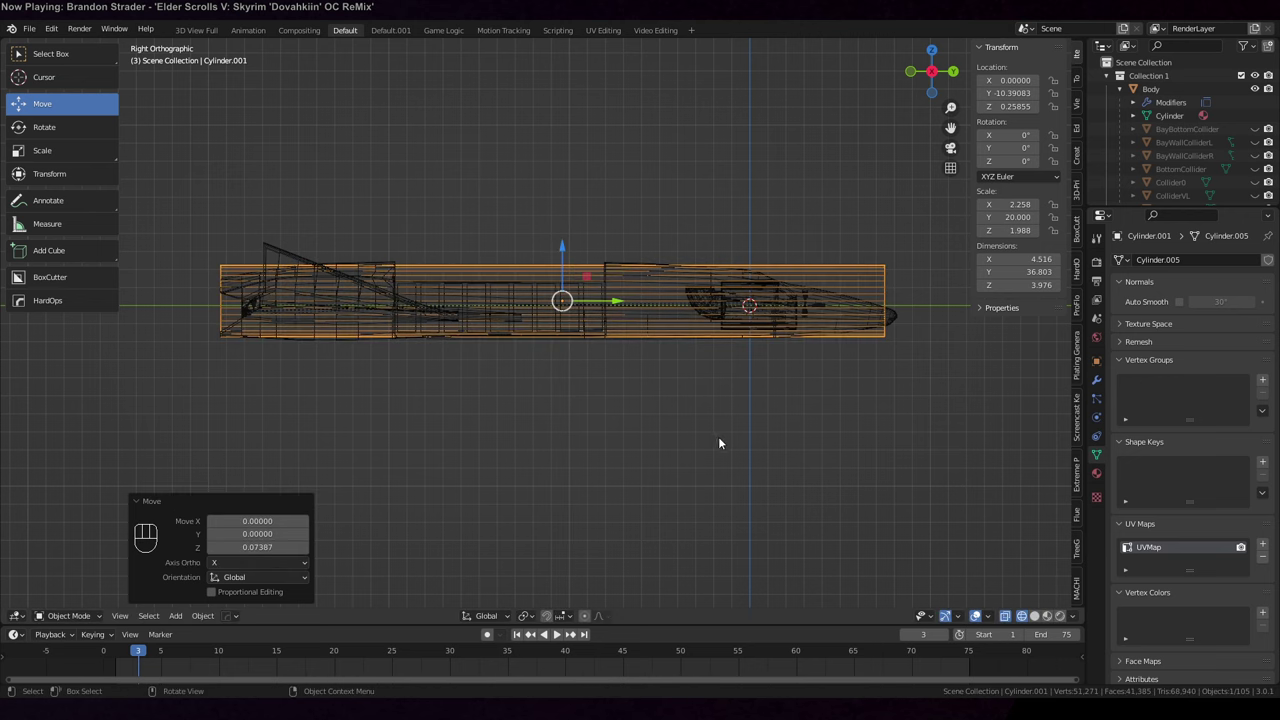
{"action": "key", "text": "s"}
{"action": "key", "text": "z"}
{"action": "left_click", "coordinate": [789, 432]}
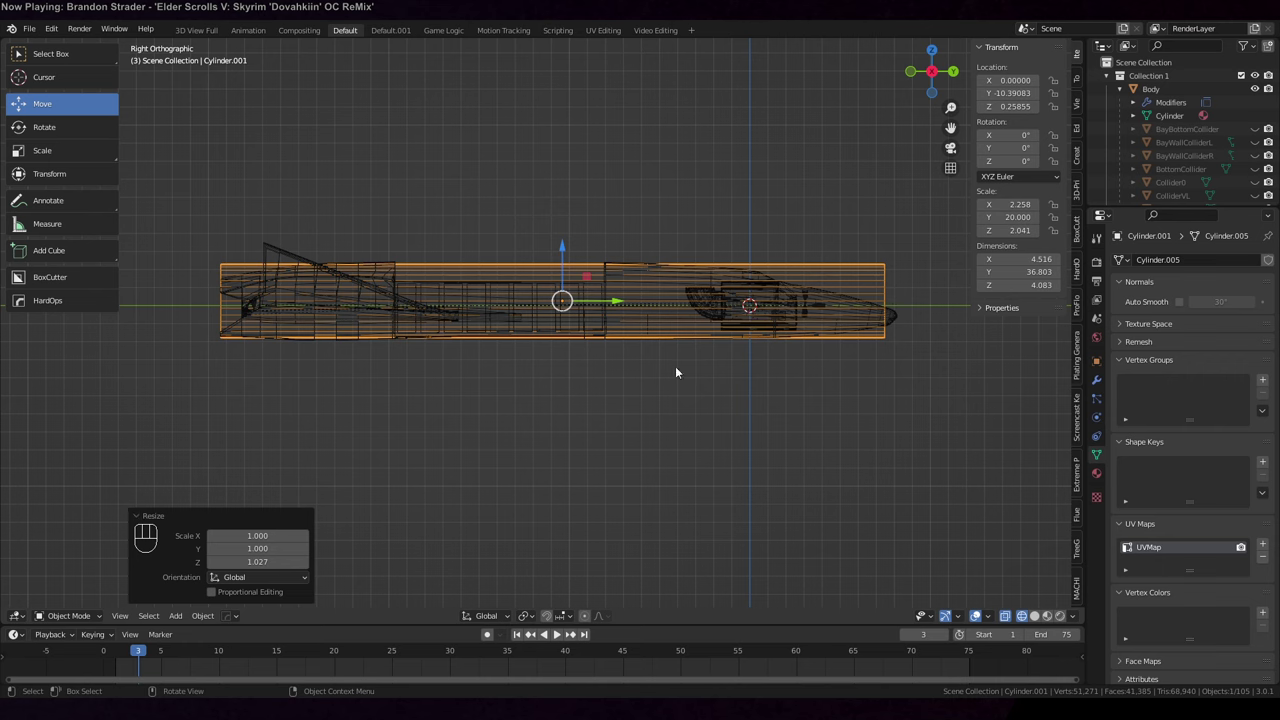
{"action": "middle_click_drag", "start_coordinate": [497, 357], "coordinate": [257, 380], "text": "shift"}
{"action": "scroll", "coordinate": [570, 424], "scroll_direction": "up", "scroll_amount": 3}
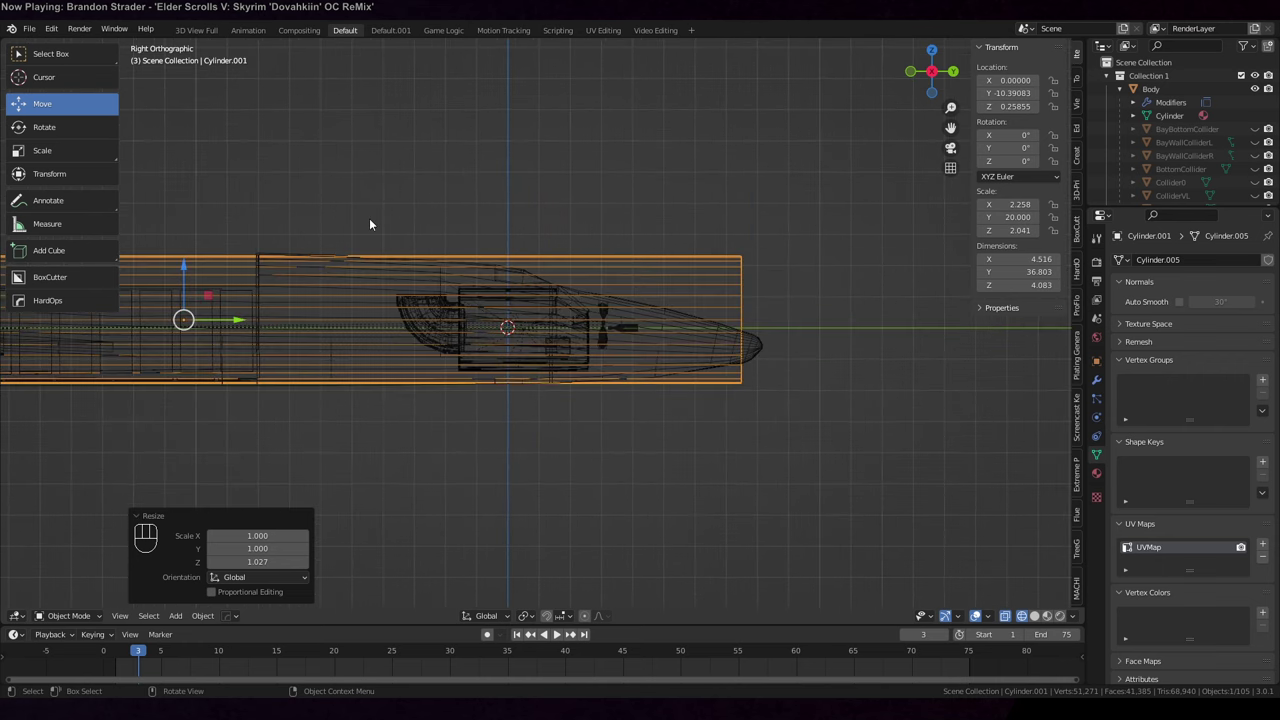
Add several loop cuts near the cylinder's front end and slide one into place
{"action": "key", "text": "Tab"}
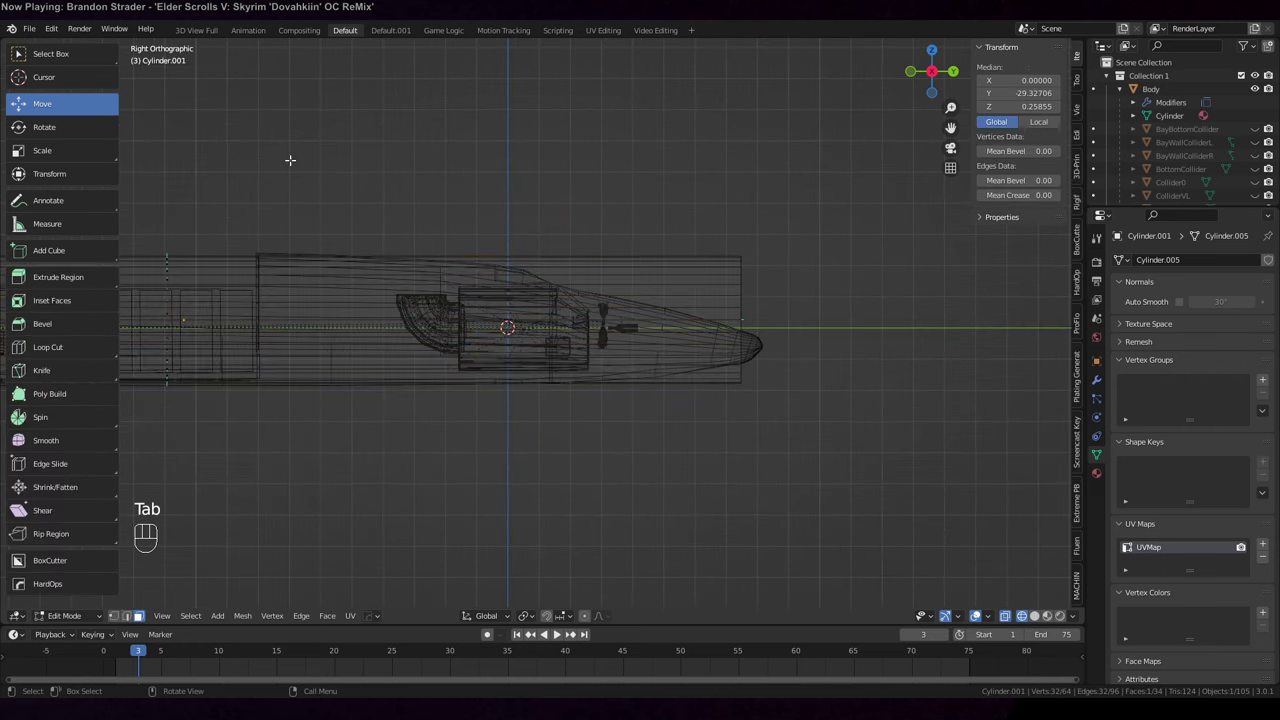
{"action": "left_click", "coordinate": [47, 349]}
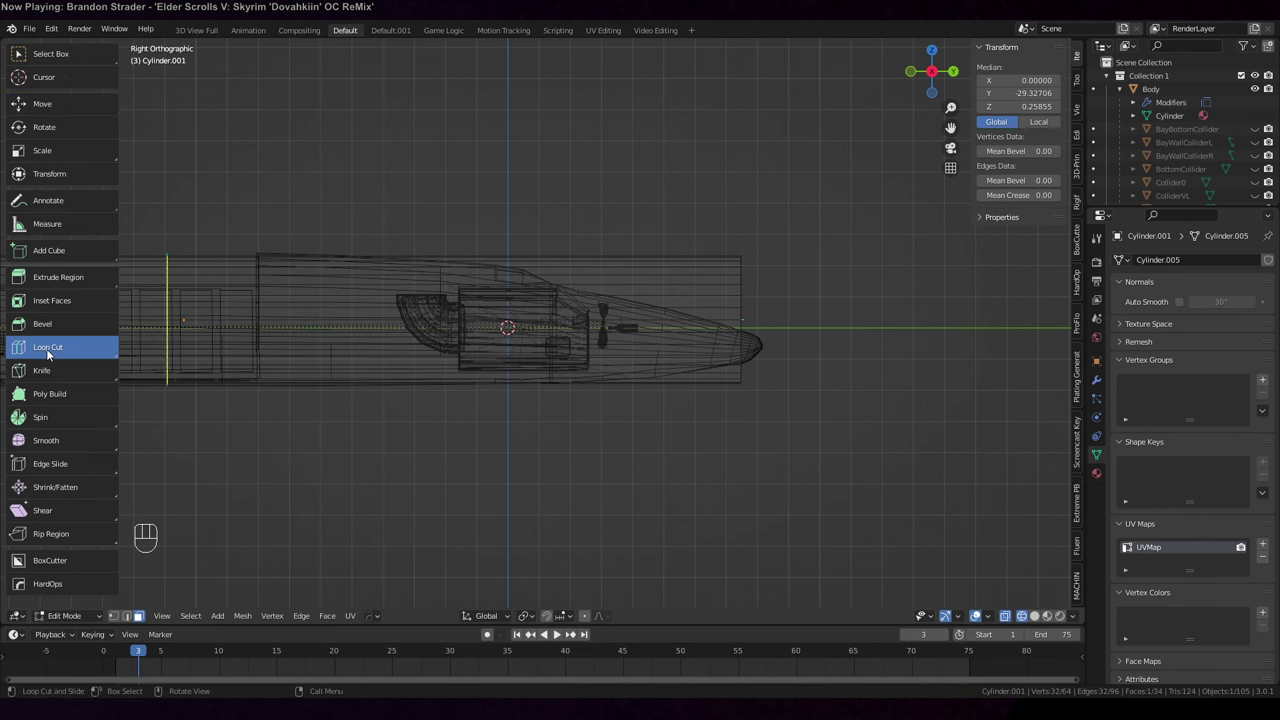
{"action": "left_click", "coordinate": [405, 285]}
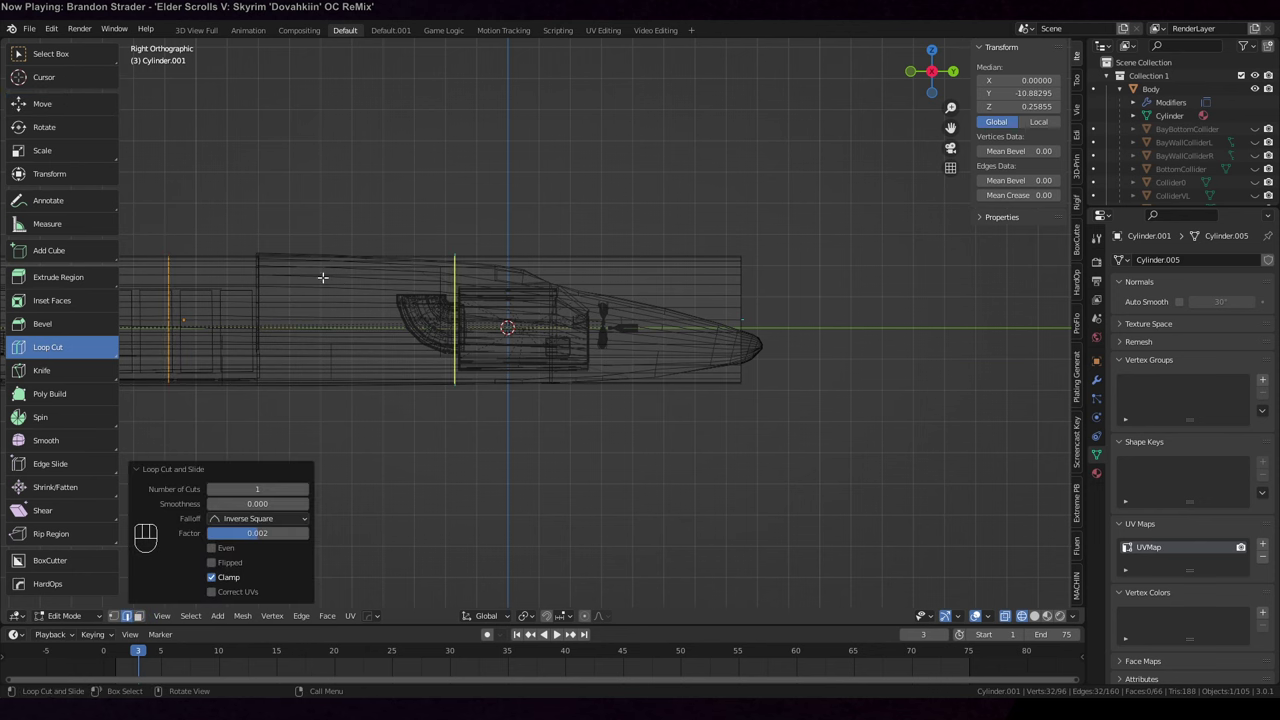
{"action": "left_click", "coordinate": [730, 279]}
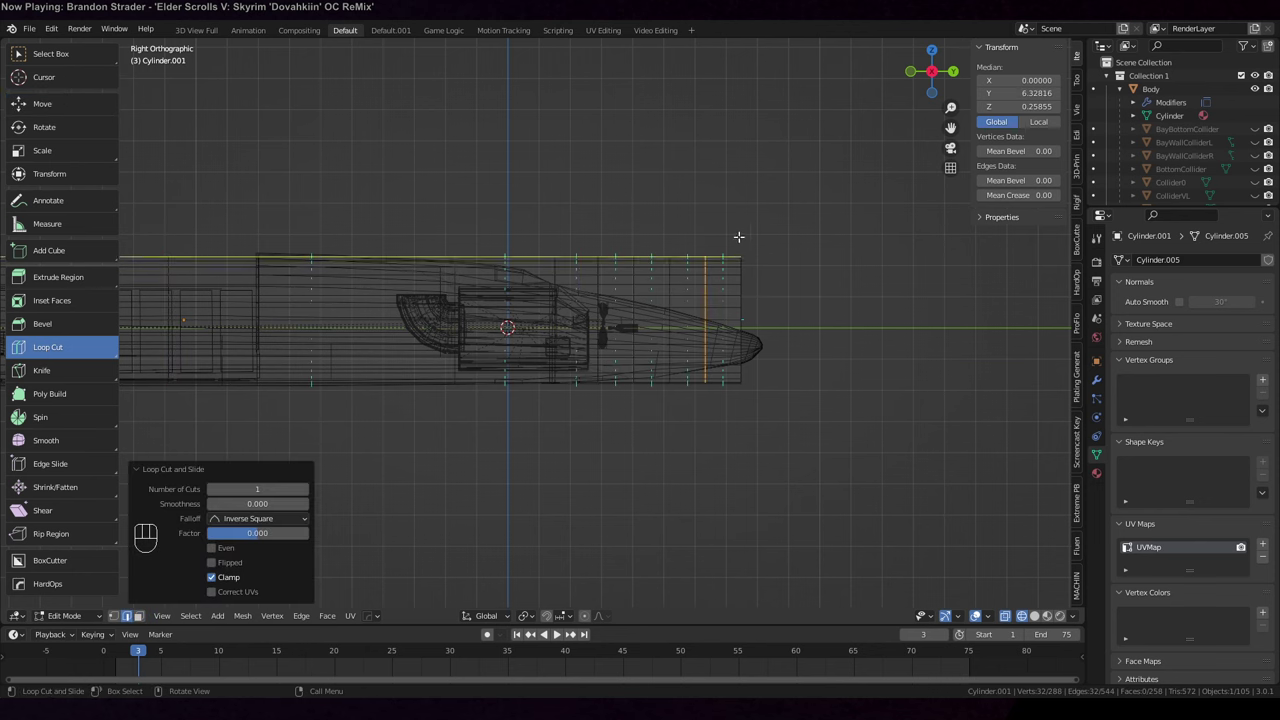
{"action": "left_click", "coordinate": [480, 287]}
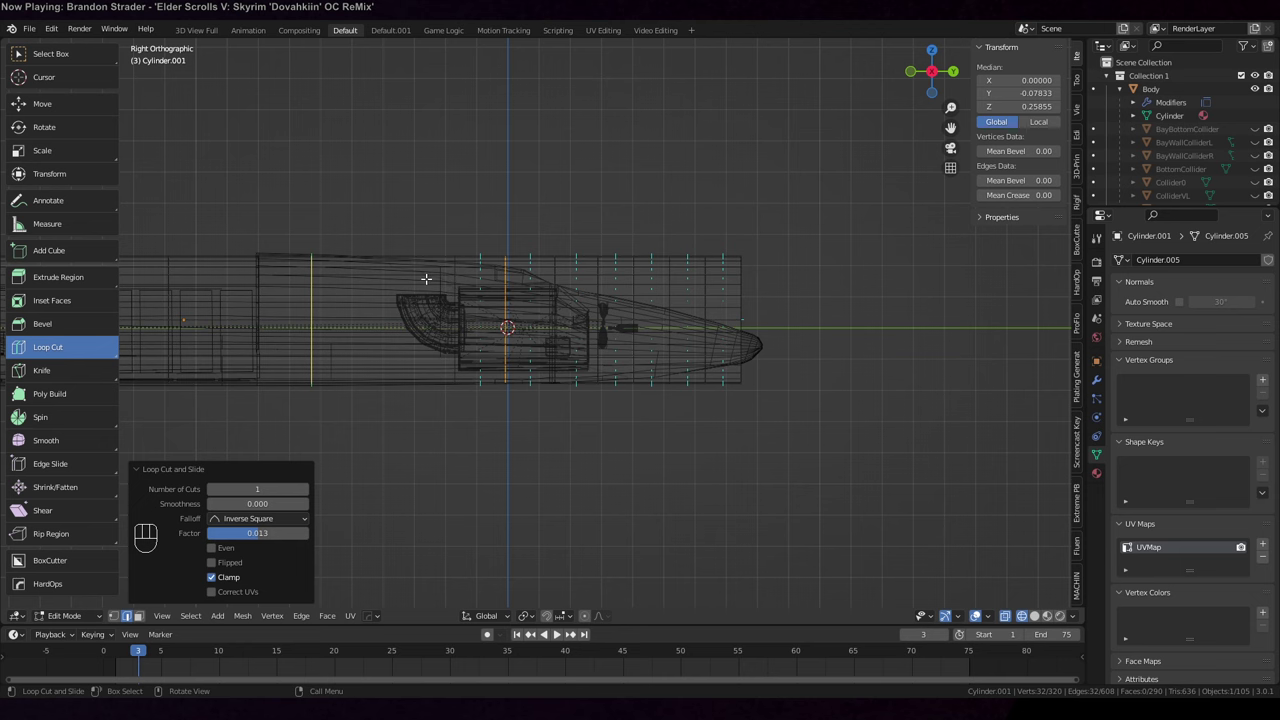
{"action": "left_click_drag", "start_coordinate": [426, 279], "coordinate": [398, 279]}
{"action": "key", "text": "KP_7"}
{"action": "key", "text": "g"}
{"action": "key", "text": "g"}
{"action": "left_click", "coordinate": [823, 392]}
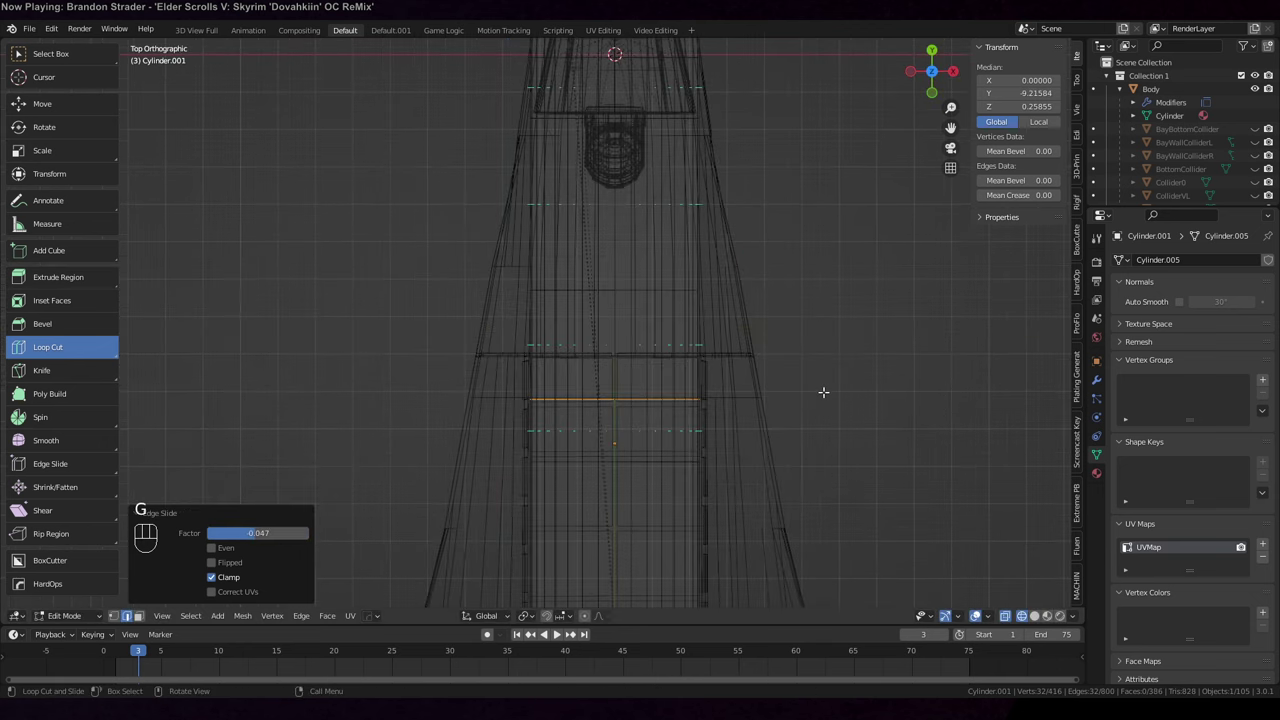
With smooth proportional editing, scale the end to 0.405 and lower it 0.72675 into a drooping taper
{"action": "scroll", "coordinate": [823, 392], "scroll_direction": "down", "scroll_amount": 3}
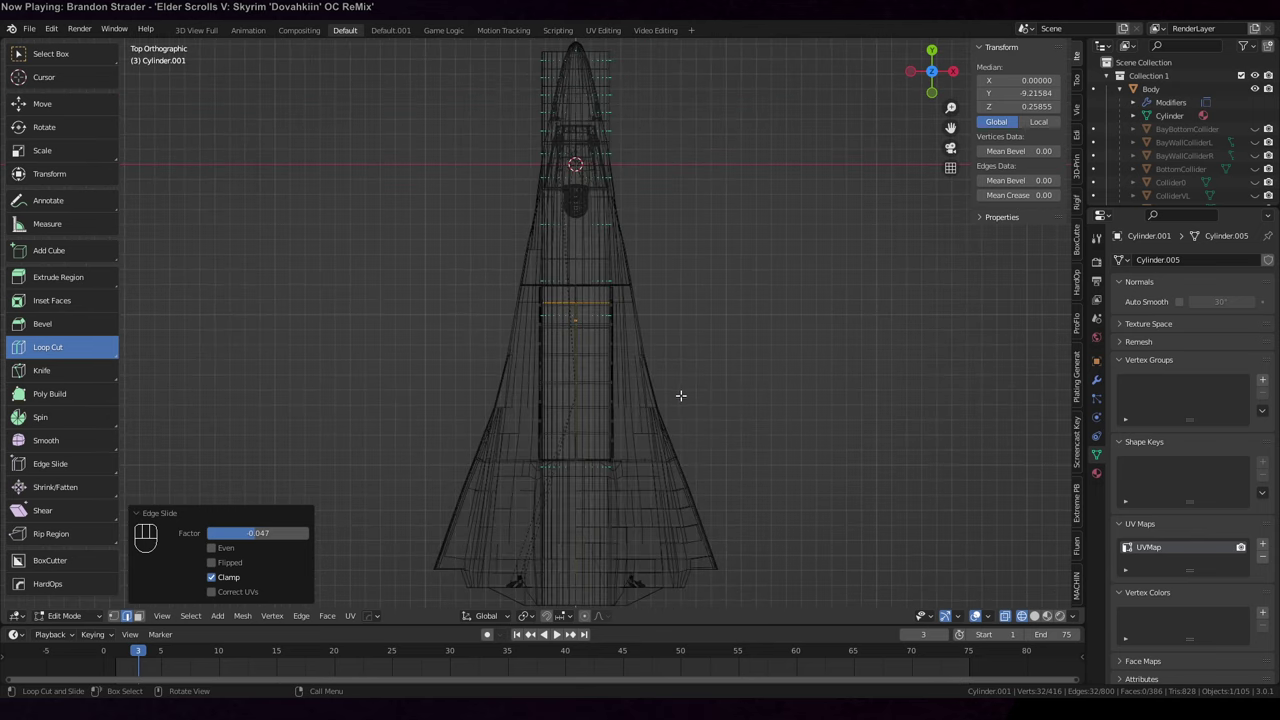
{"action": "middle_click_drag", "start_coordinate": [706, 388], "coordinate": [740, 330]}
{"action": "key", "text": "KP_3"}
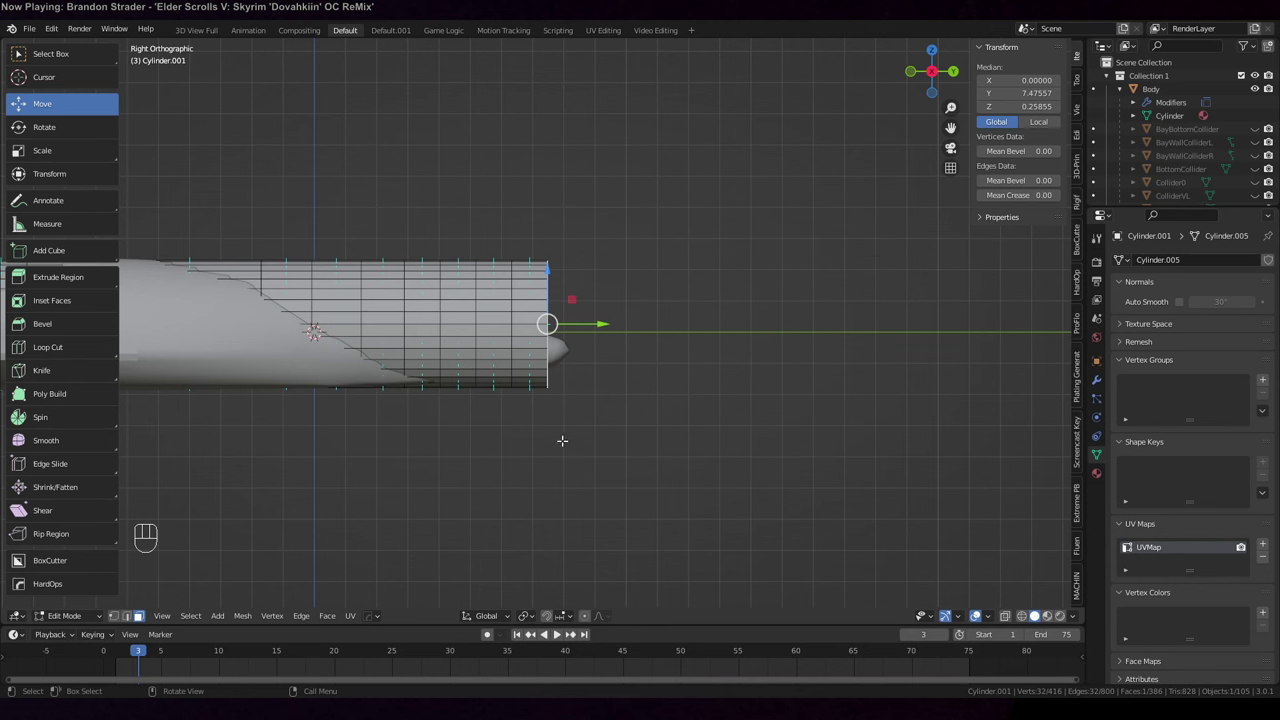
{"action": "key", "text": "o"}
{"action": "key", "text": "s"}
{"action": "scroll", "coordinate": [629, 387], "scroll_direction": "down", "scroll_amount": 10}
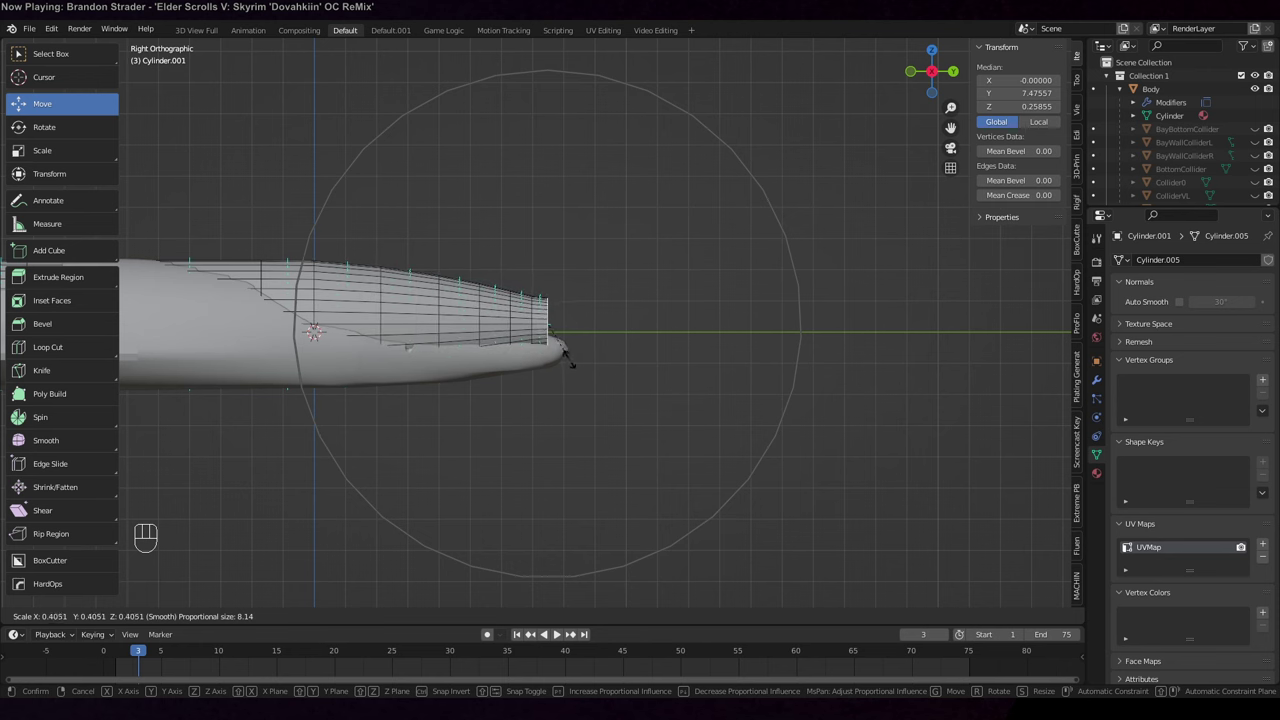
{"action": "left_click", "coordinate": [566, 358]}
{"action": "left_click_drag", "start_coordinate": [543, 269], "coordinate": [545, 292]}
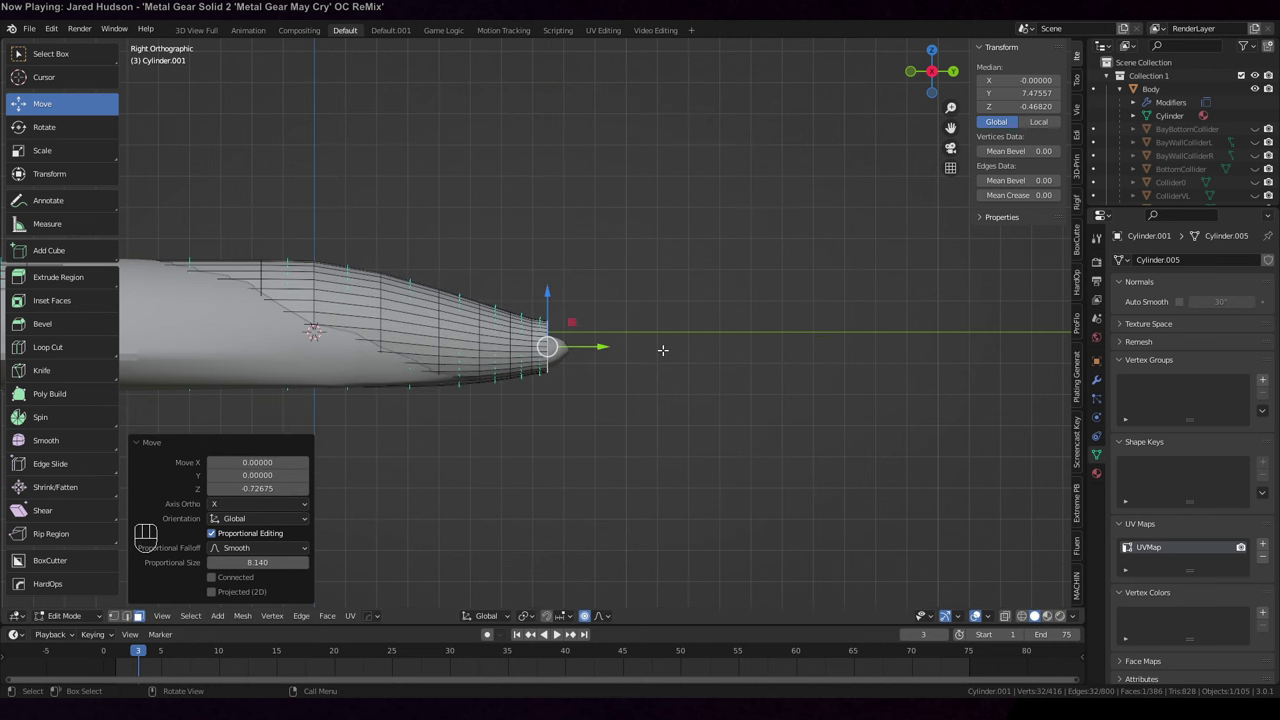
Undo the previous taper, add another loop cut, and set proportional falloff to Linear
{"action": "key", "text": "ctrl+z"}
{"action": "key", "text": "ctrl+z"}
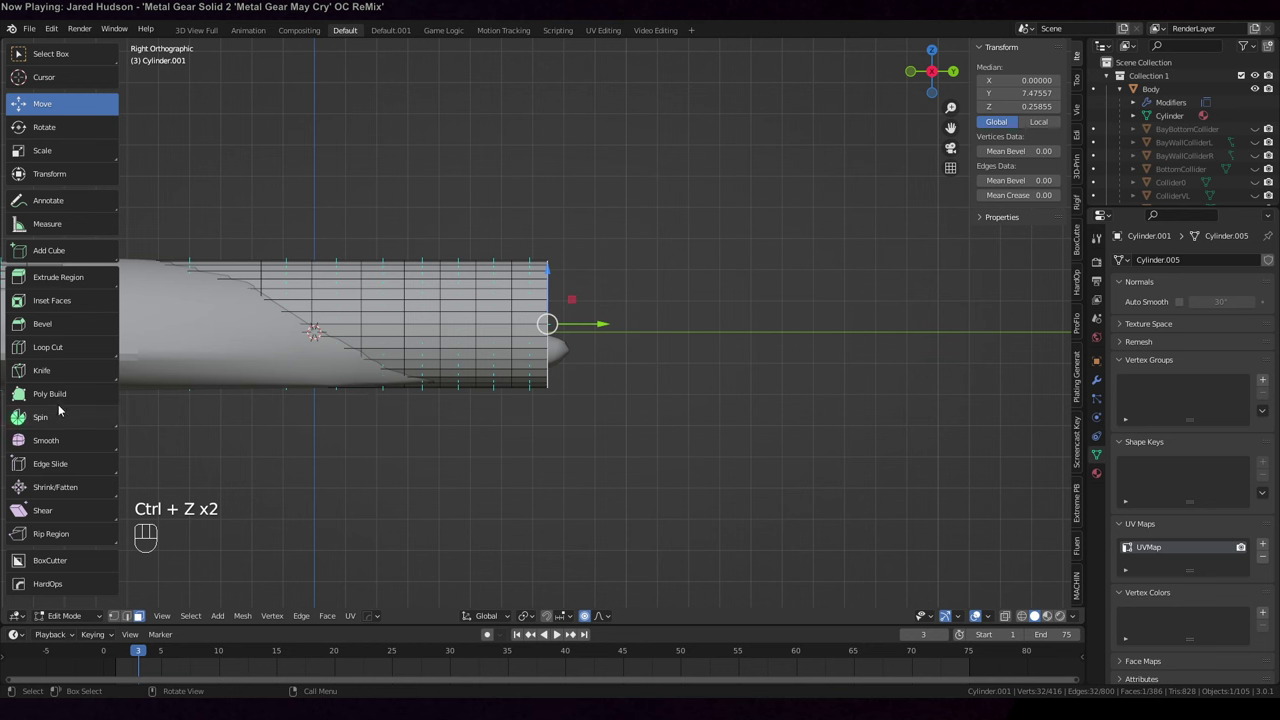
{"action": "left_click", "coordinate": [48, 347]}
{"action": "left_click", "coordinate": [399, 320]}
{"action": "left_click", "coordinate": [598, 615]}
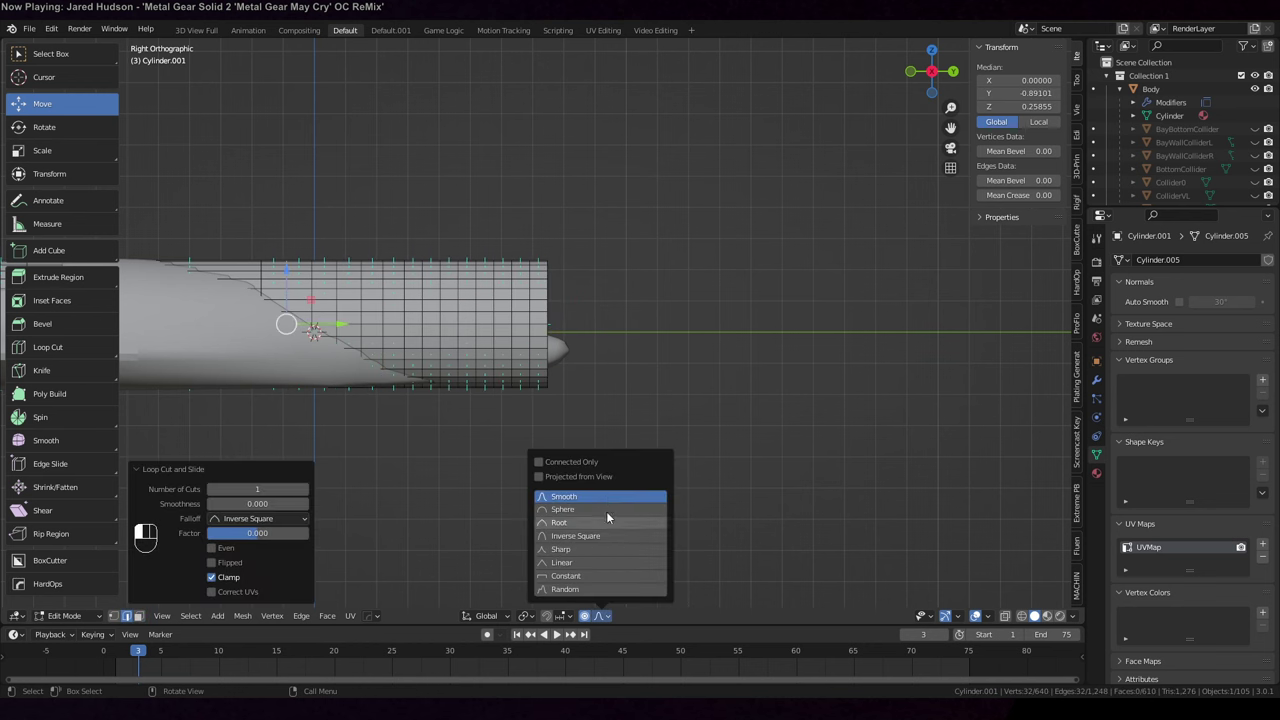
{"action": "left_click", "coordinate": [587, 562]}
Select the cylinder's end-cap face and shrink it to 0.204
{"action": "middle_click_drag", "start_coordinate": [636, 342], "coordinate": [570, 341]}
{"action": "left_click", "coordinate": [533, 322]}
{"action": "key", "text": "3"}
{"action": "left_click", "coordinate": [535, 322]}
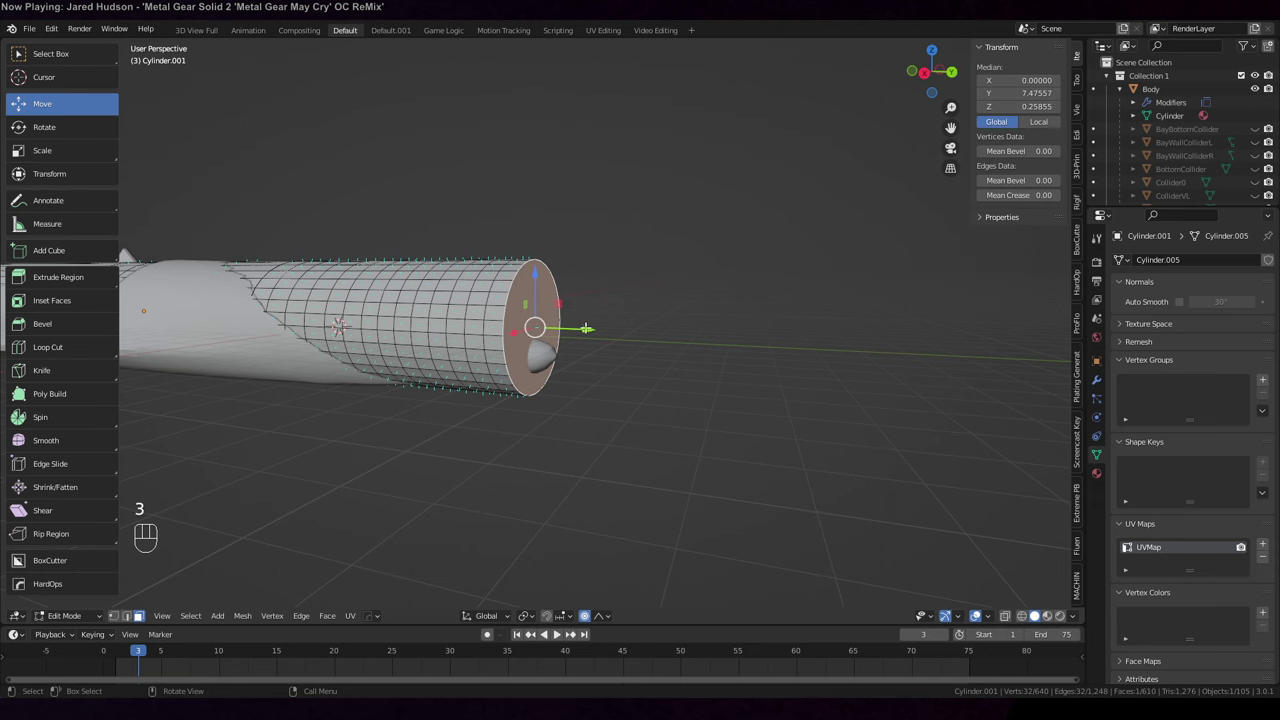
{"action": "key", "text": "KP_5"}
{"action": "key", "text": "KP_3"}
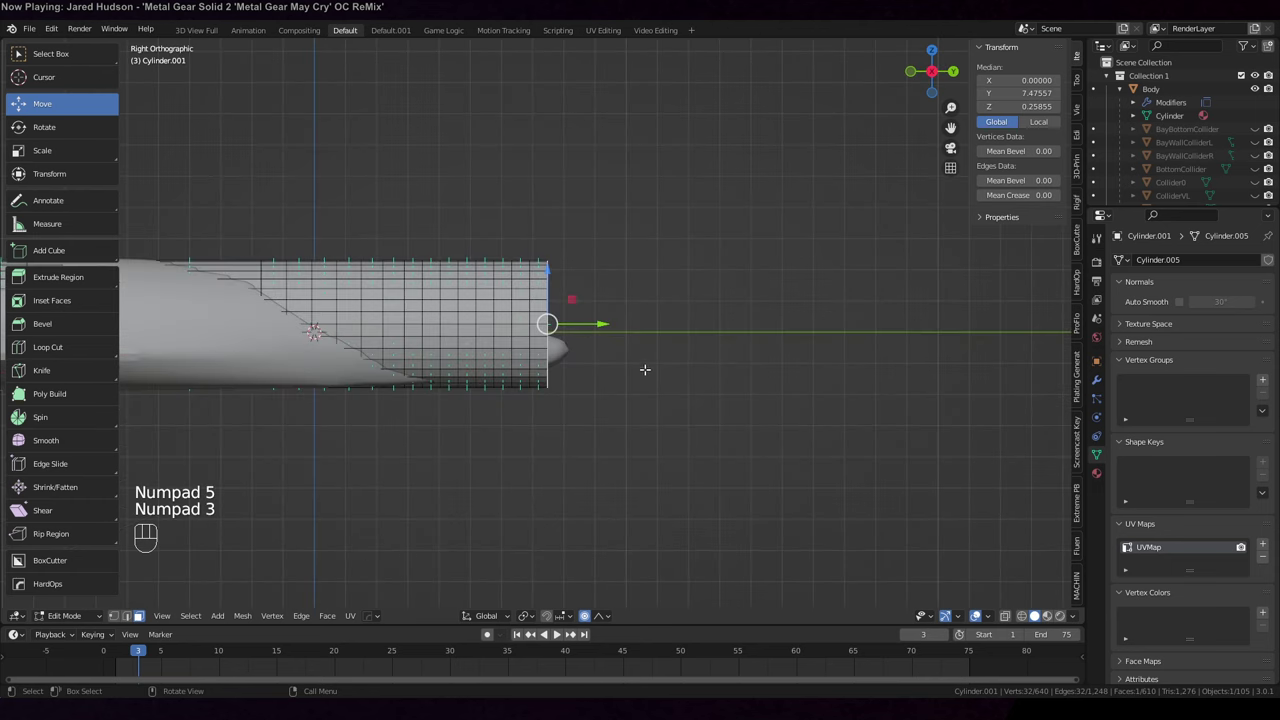
{"action": "key", "text": "s"}
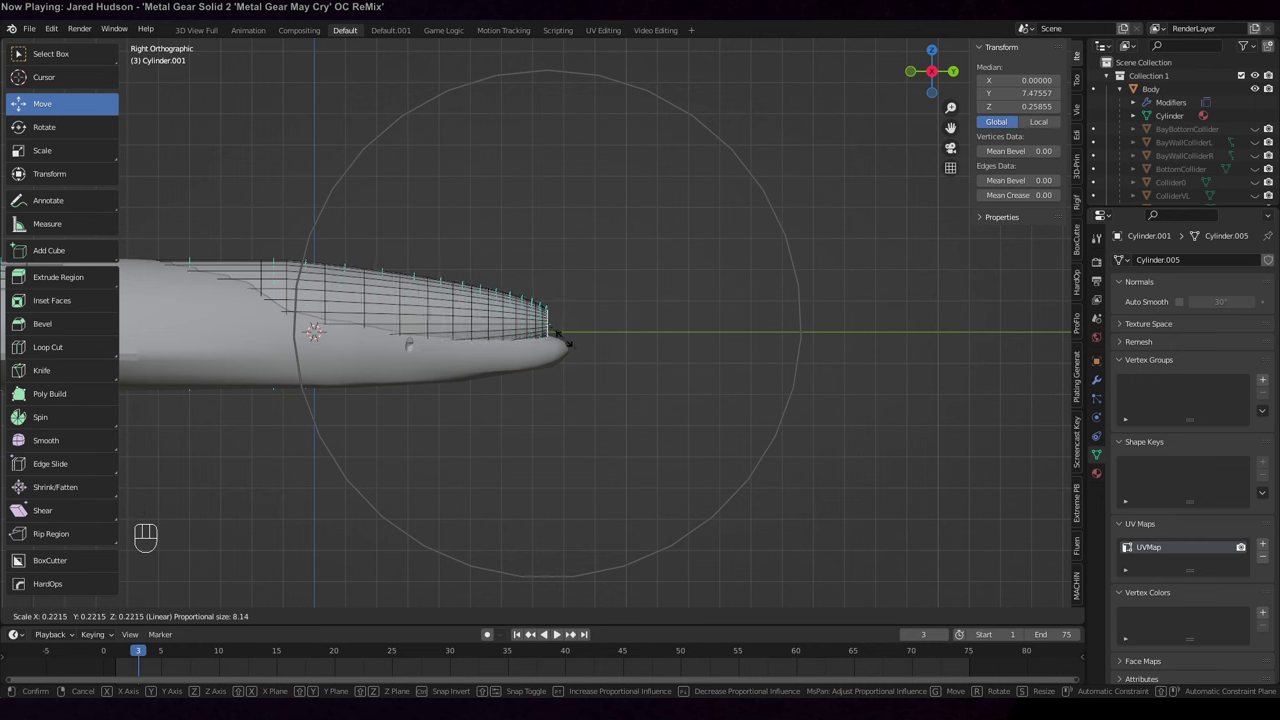
{"action": "left_click", "coordinate": [563, 345]}
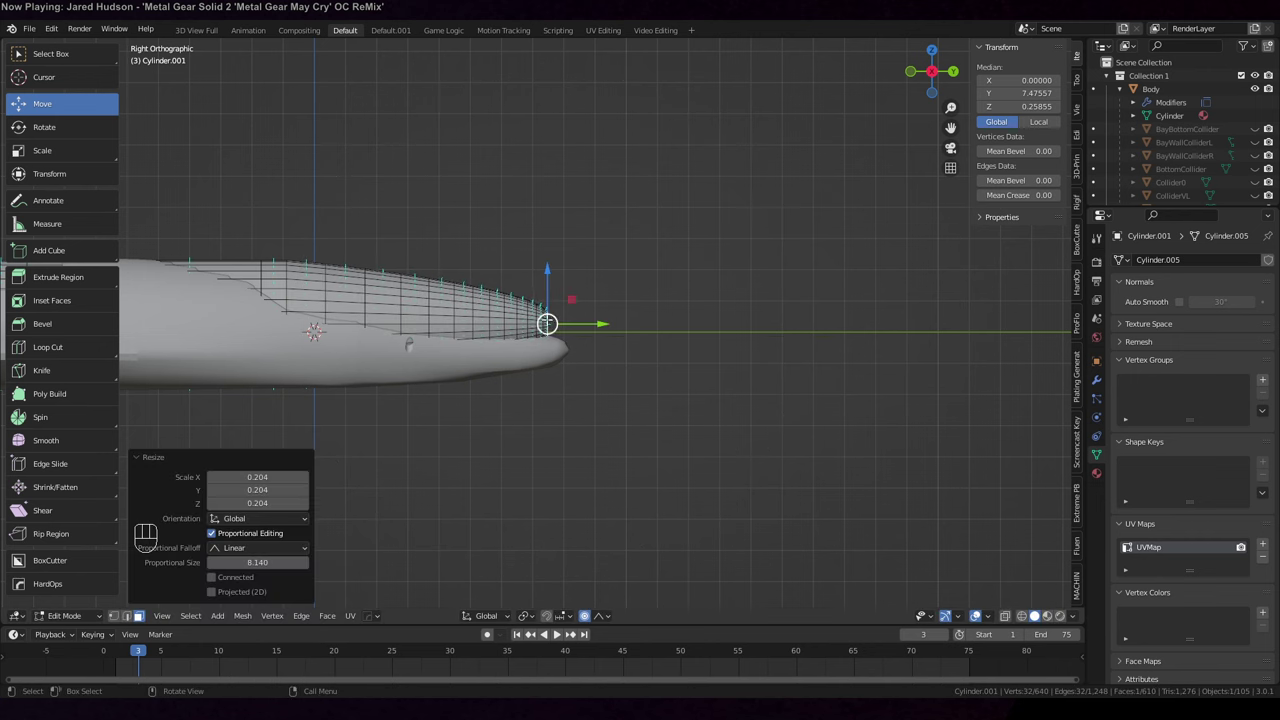
Lower the tip -0.89775 along Z, shrink the loop slightly, and return to object mode
{"action": "key", "text": "g"}
{"action": "key", "text": "z"}
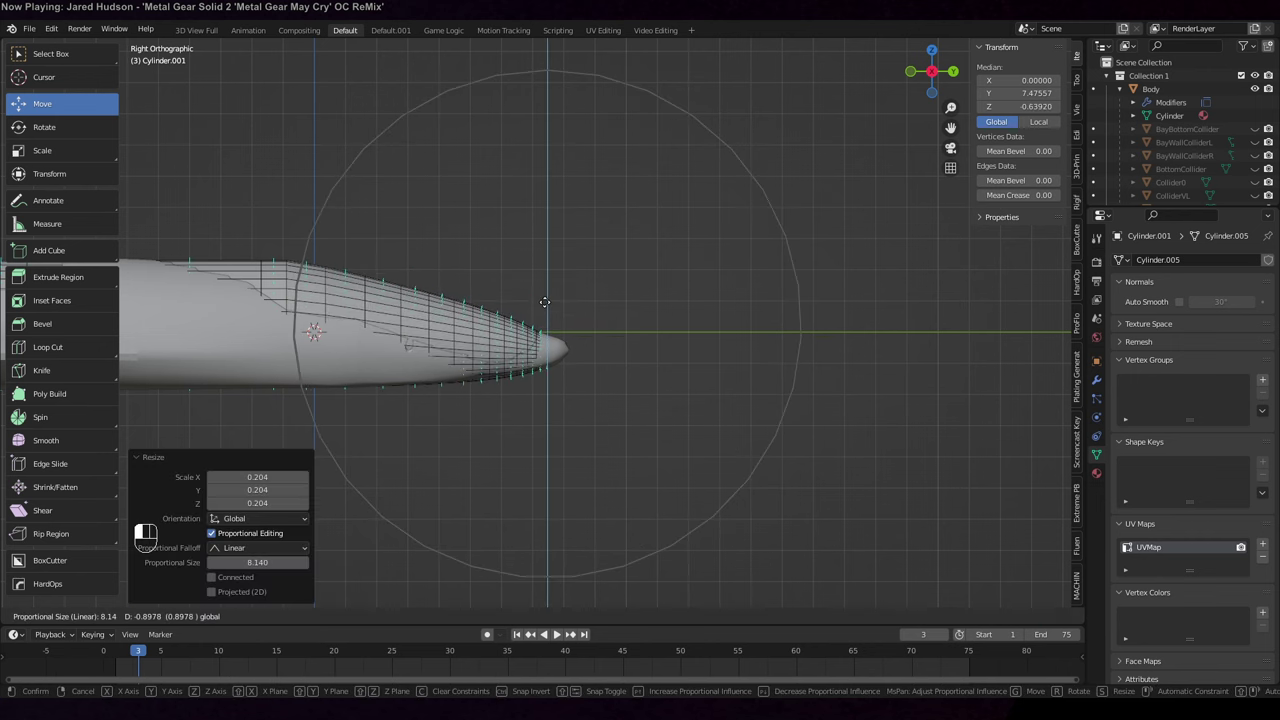
{"action": "left_click", "coordinate": [544, 302]}
{"action": "middle_click_drag", "start_coordinate": [546, 302], "coordinate": [600, 466]}
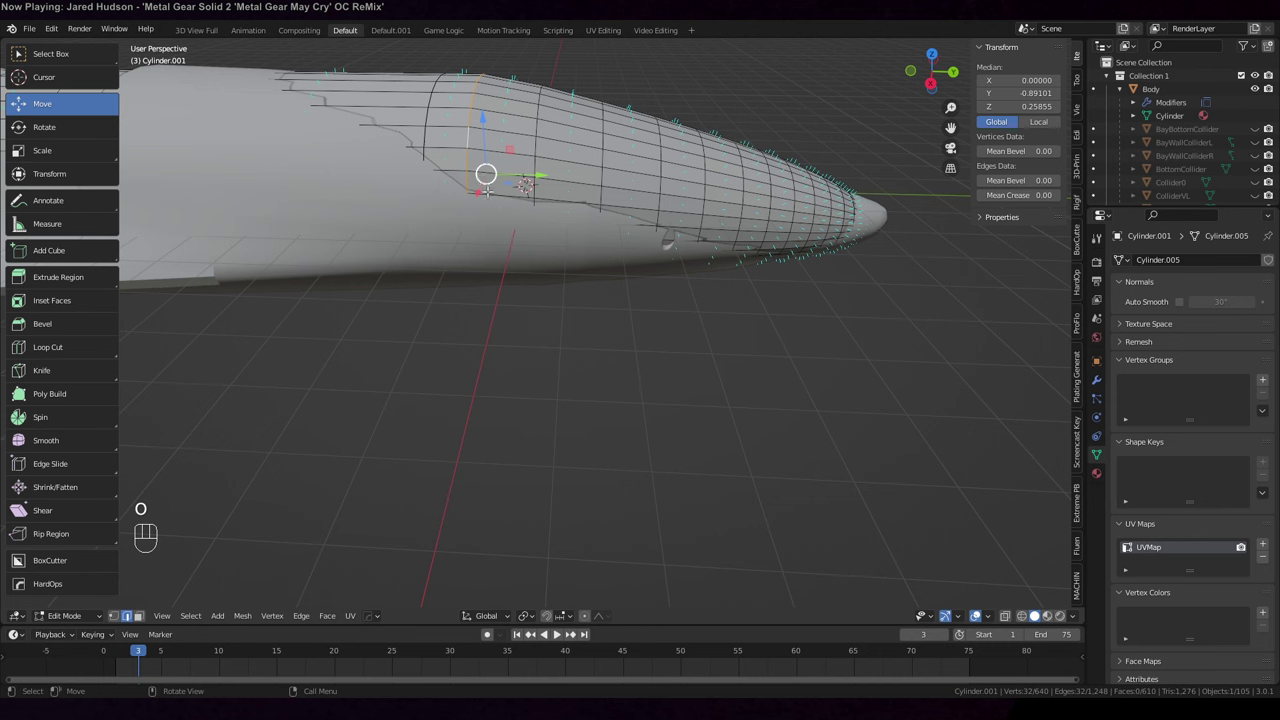
{"action": "key", "text": "s"}
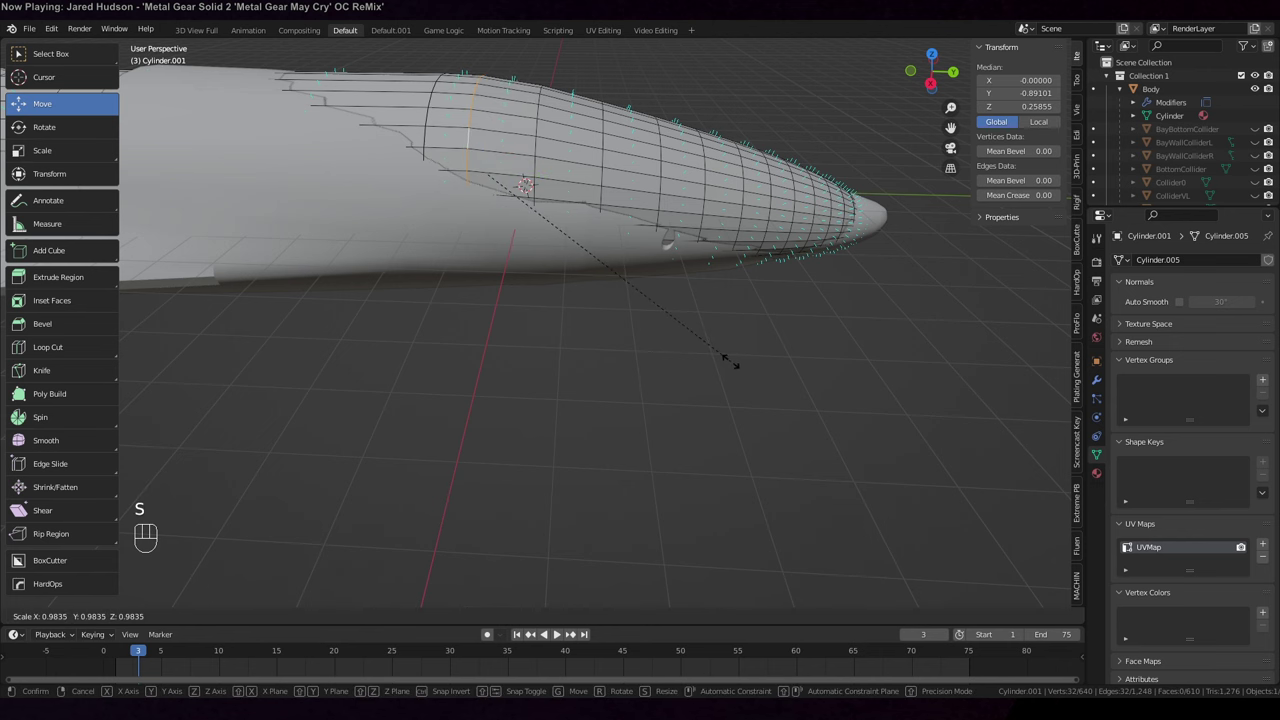
{"action": "left_click", "coordinate": [730, 361]}
{"action": "key", "text": "Tab"}
Shade the cylinder smooth and enable Auto Smooth at 30°
{"action": "scroll", "coordinate": [730, 356], "scroll_direction": "down", "scroll_amount": 2}
{"action": "right_click", "coordinate": [603, 252]}
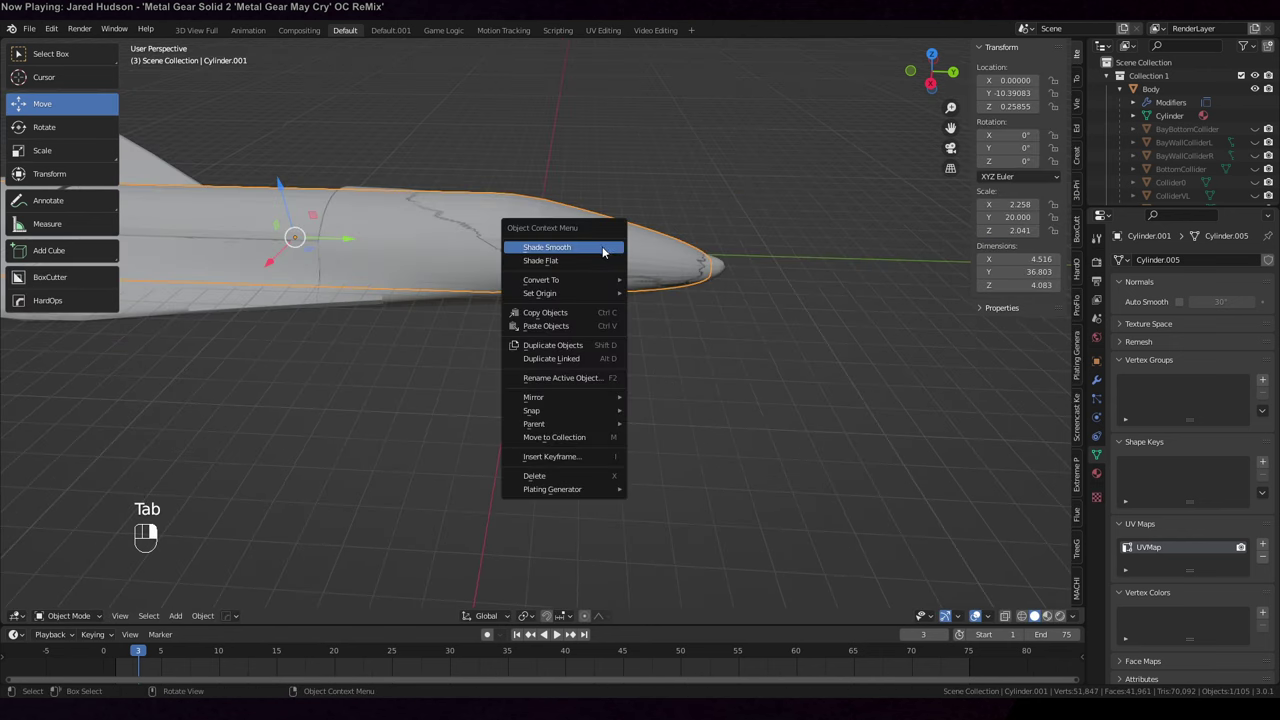
{"action": "left_click", "coordinate": [603, 249]}
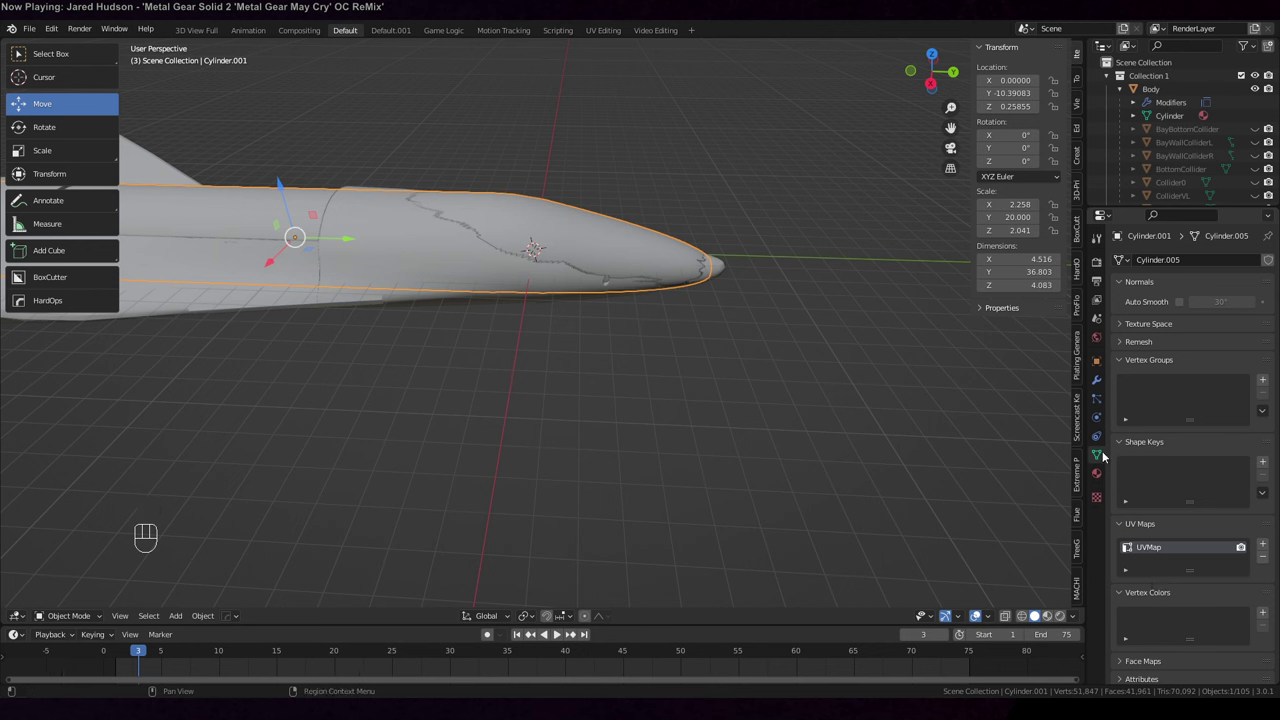
{"action": "scroll", "coordinate": [1120, 545], "scroll_direction": "down", "scroll_amount": 1}
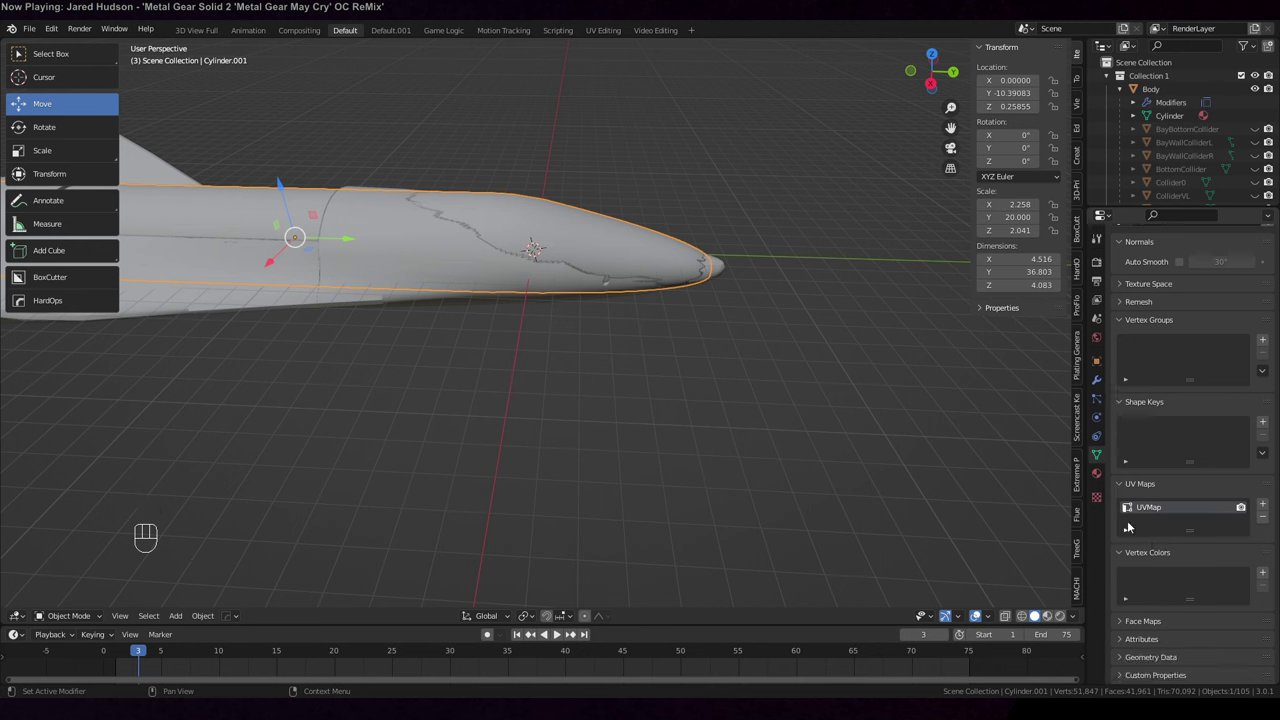
{"action": "left_click", "coordinate": [1170, 260]}
{"action": "scroll", "coordinate": [1172, 280], "scroll_direction": "up", "scroll_amount": 1}
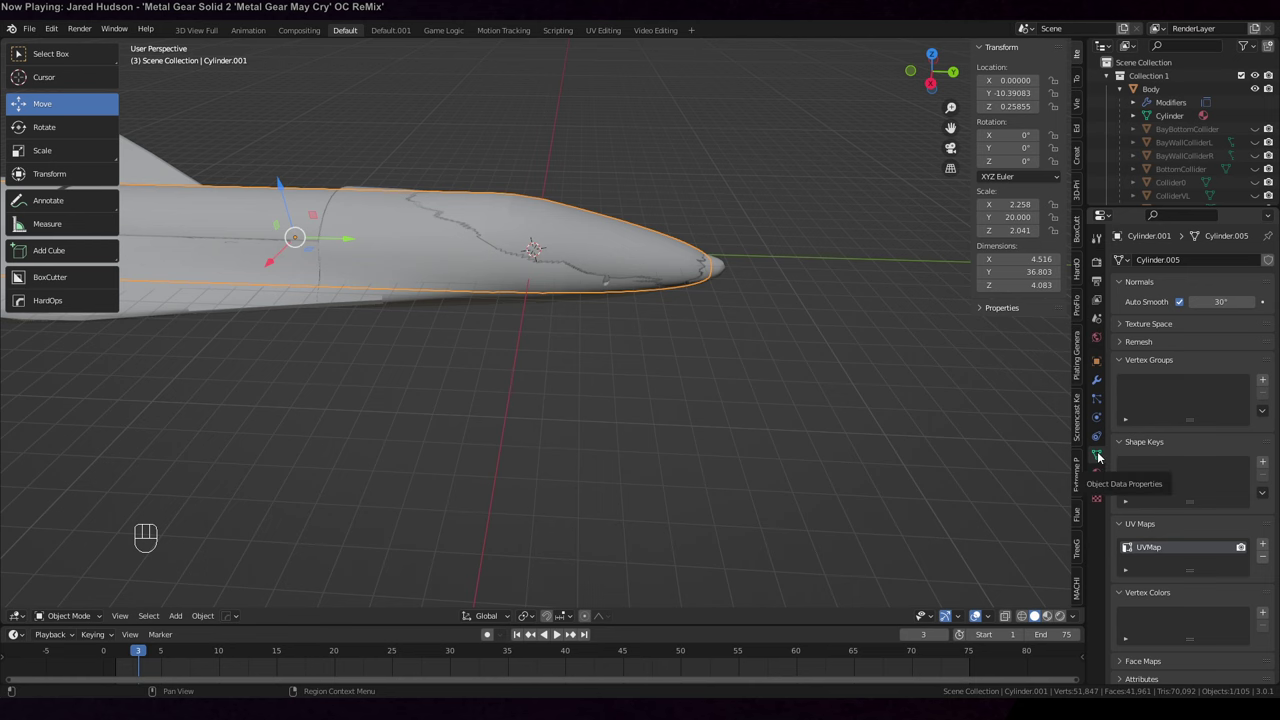
{"action": "middle_click_drag", "start_coordinate": [766, 518], "coordinate": [682, 519]}
Isolate the cylinder in local view and select its end face in face mode
{"action": "key", "text": "KP_Divide"}
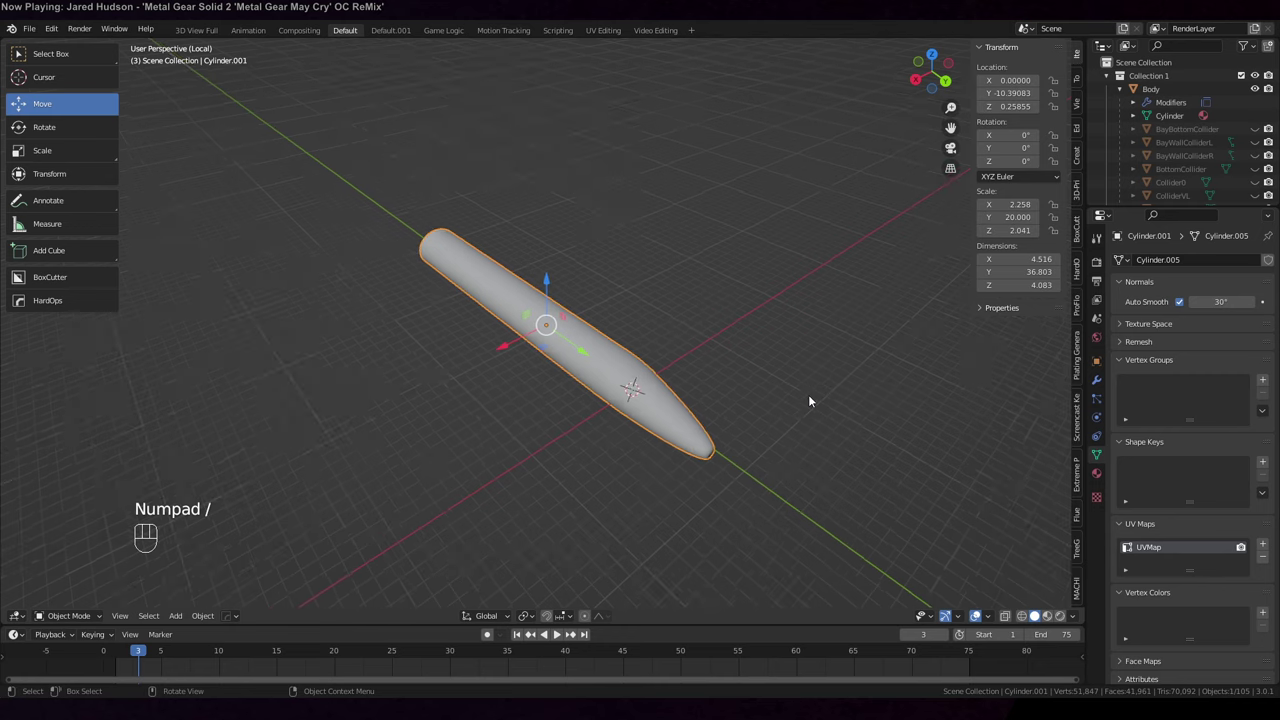
{"action": "middle_click_drag", "start_coordinate": [714, 443], "coordinate": [566, 356], "text": "shift"}
{"action": "scroll", "coordinate": [563, 356], "scroll_direction": "up", "scroll_amount": 5}
{"action": "key", "text": "Tab"}
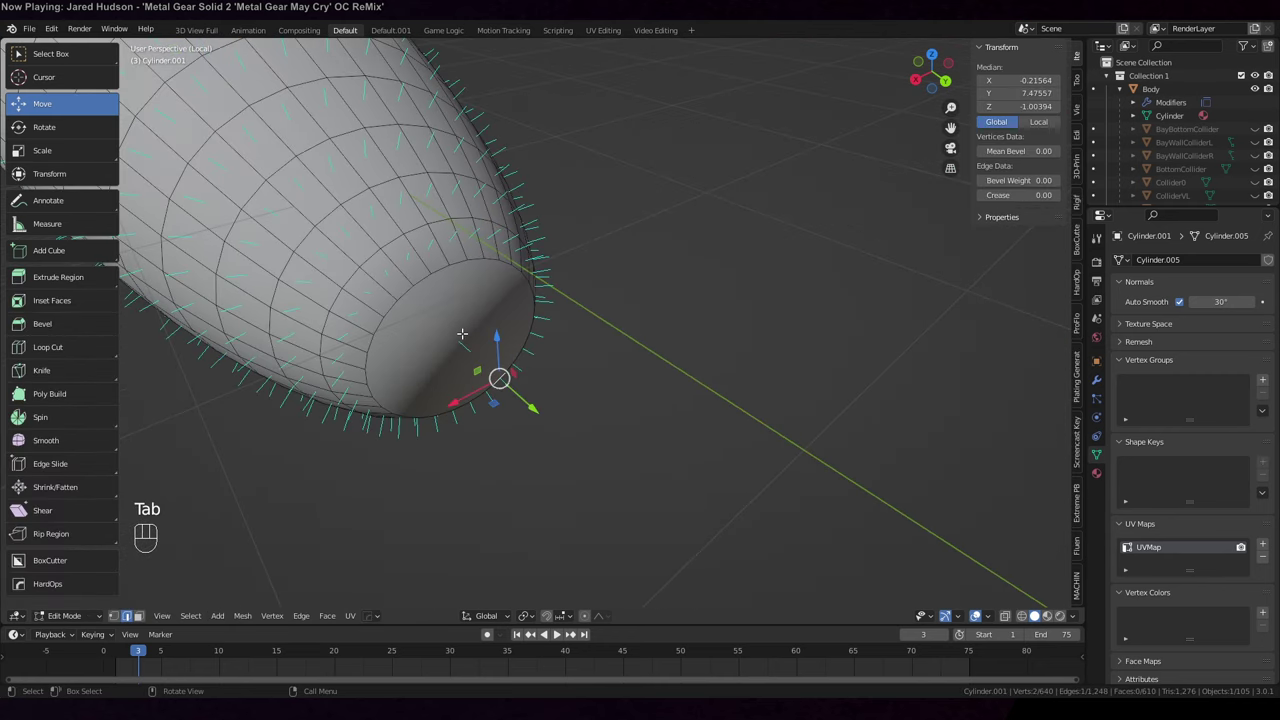
{"action": "key", "text": "3"}
{"action": "left_click", "coordinate": [470, 338]}
{"action": "middle_click_drag", "start_coordinate": [470, 338], "coordinate": [595, 333]}
Extrude the end face twice, shrinking it to 0.599 and then narrower again
{"action": "key", "text": "e"}
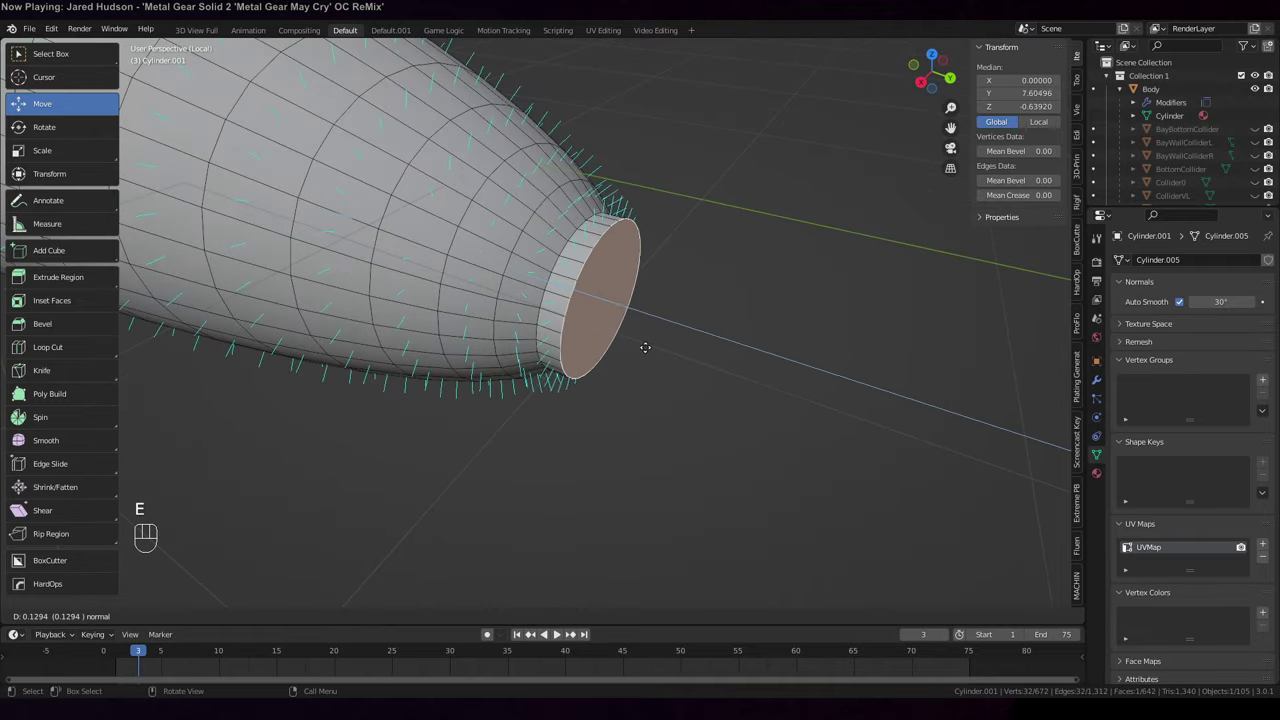
{"action": "left_click", "coordinate": [646, 346]}
{"action": "key", "text": "s"}
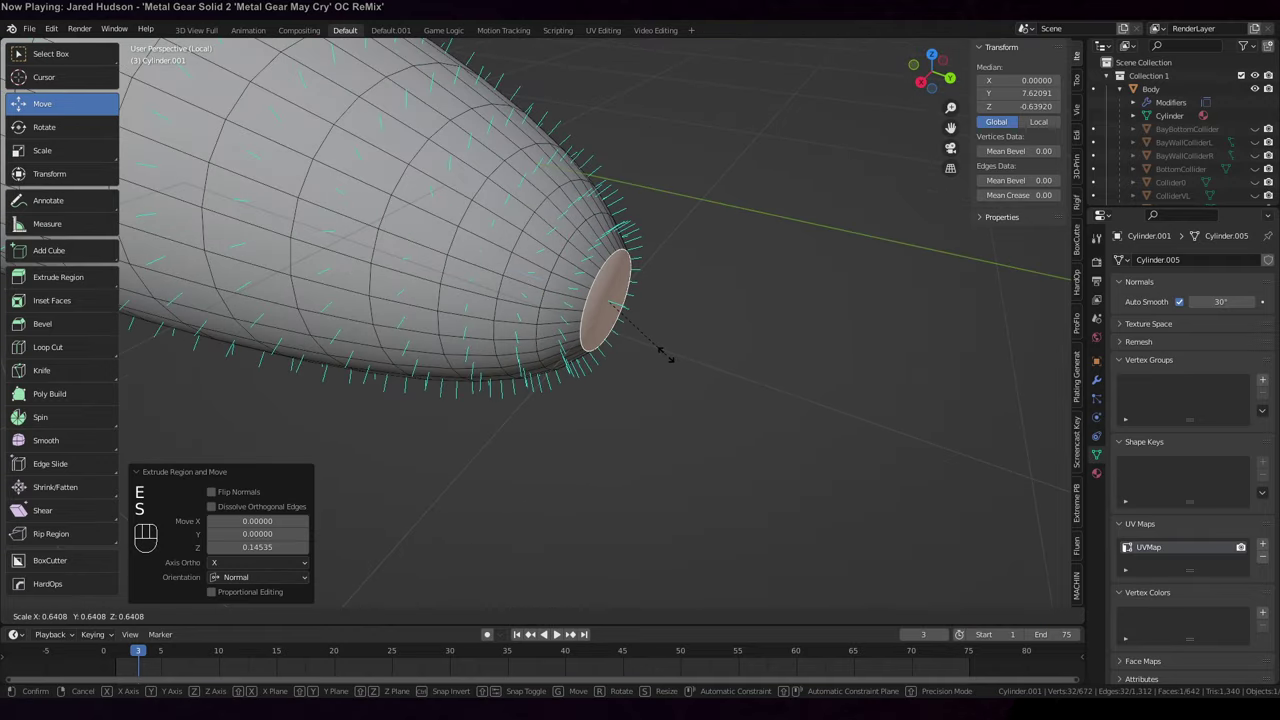
{"action": "left_click", "coordinate": [661, 352]}
{"action": "key", "text": "e"}
{"action": "left_click", "coordinate": [675, 353]}
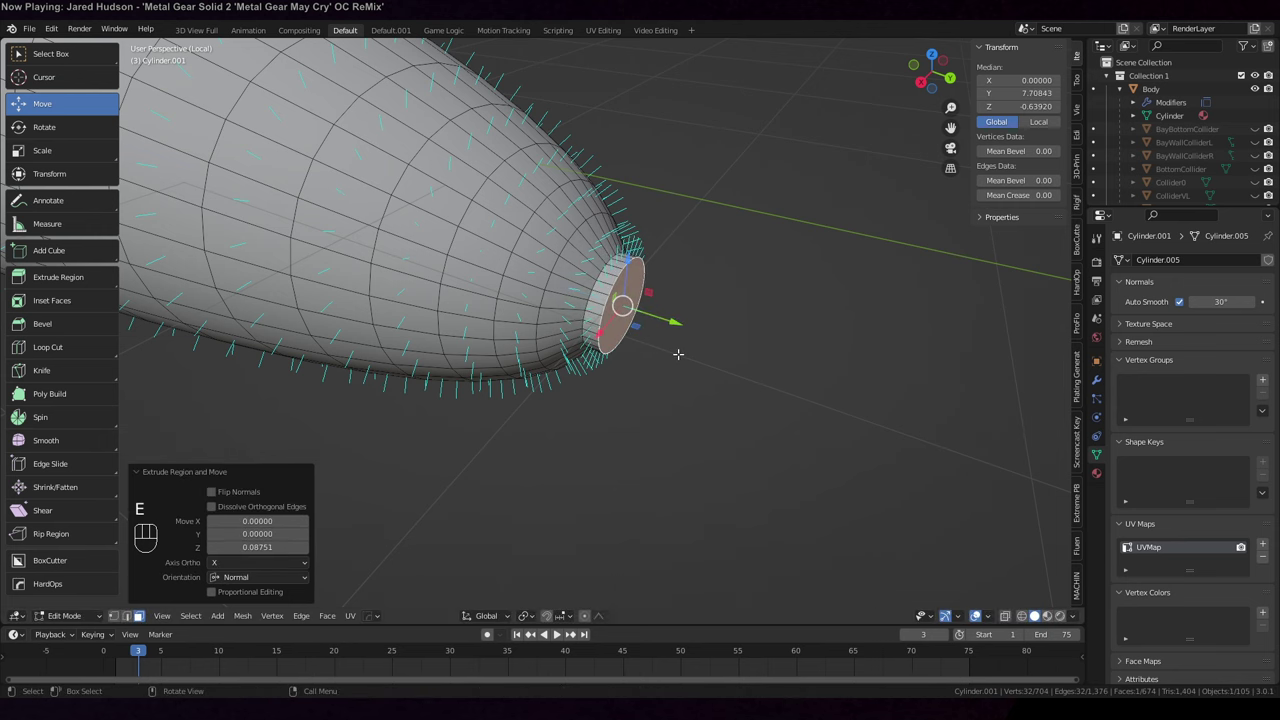
{"action": "key", "text": "s"}
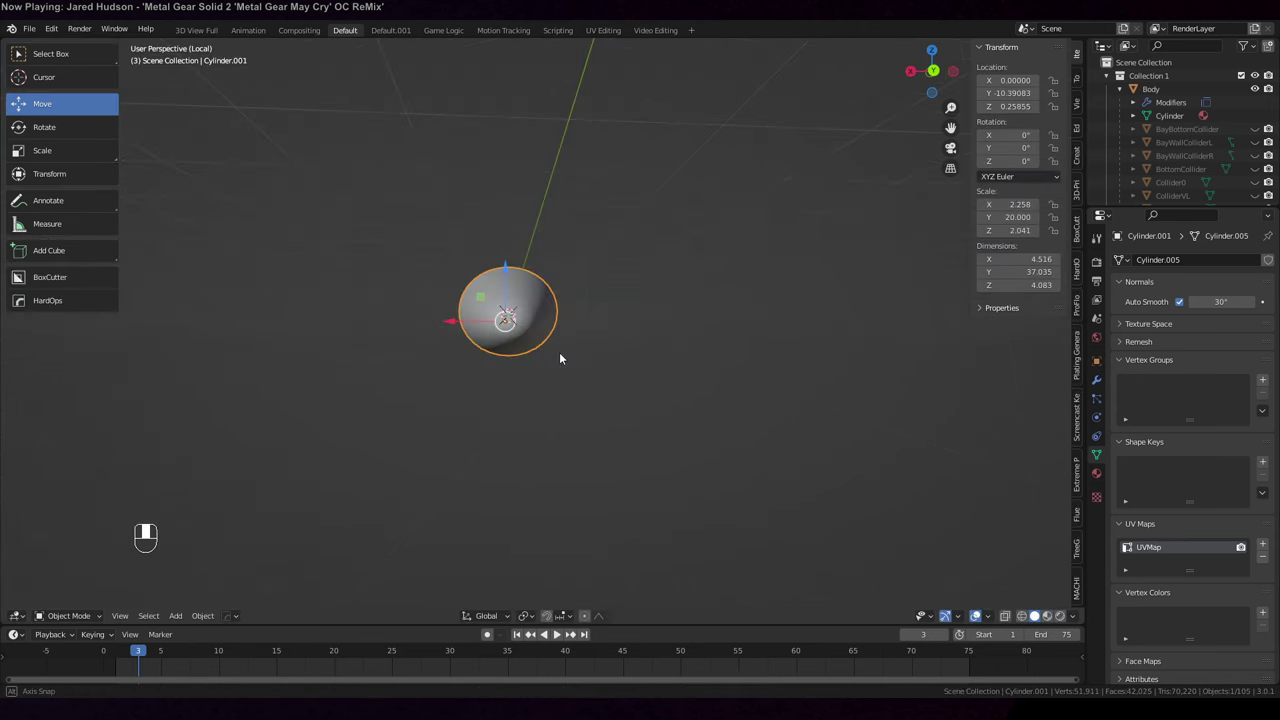
With proportional editing on, squash the tip vertically along Z to about 0.73
{"action": "middle_click_drag", "start_coordinate": [559, 358], "coordinate": [630, 409]}
{"action": "key", "text": "KP_5"}
{"action": "key", "text": "KP_3"}
{"action": "scroll", "coordinate": [647, 399], "scroll_direction": "up", "scroll_amount": 1}
{"action": "key", "text": "Tab"}
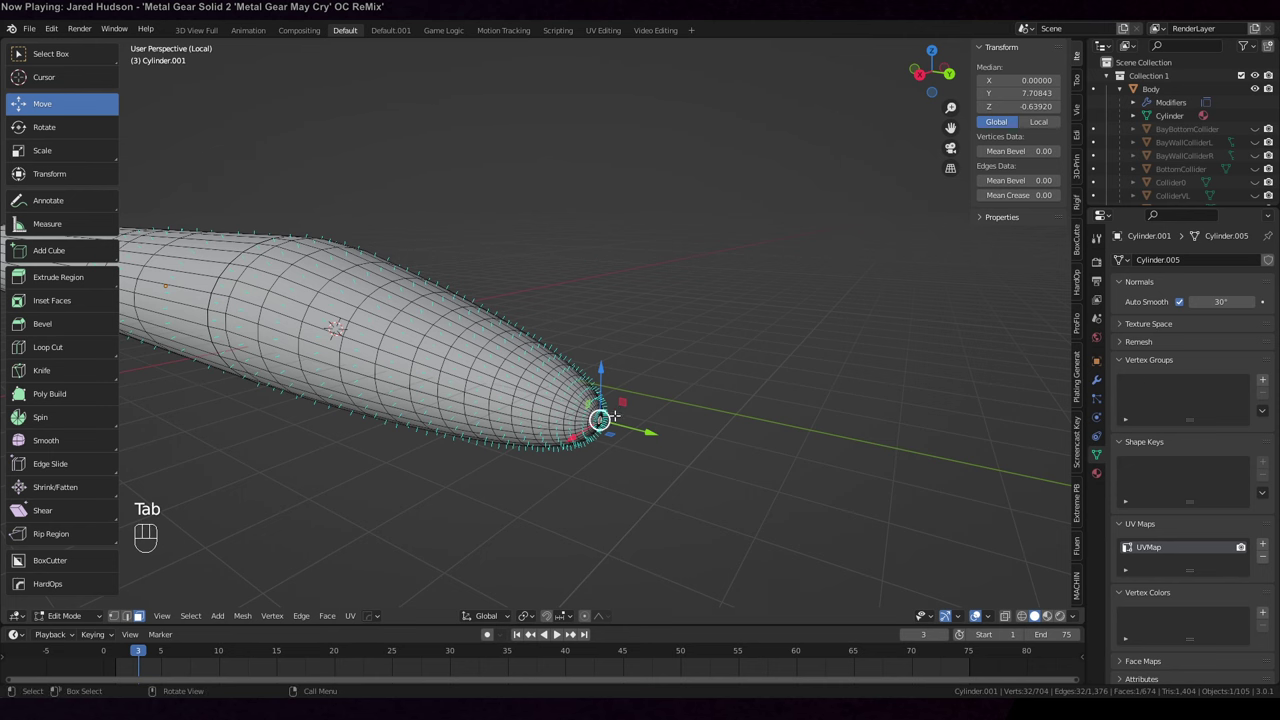
{"action": "key", "text": "KP_5"}
{"action": "key", "text": "KP_3"}
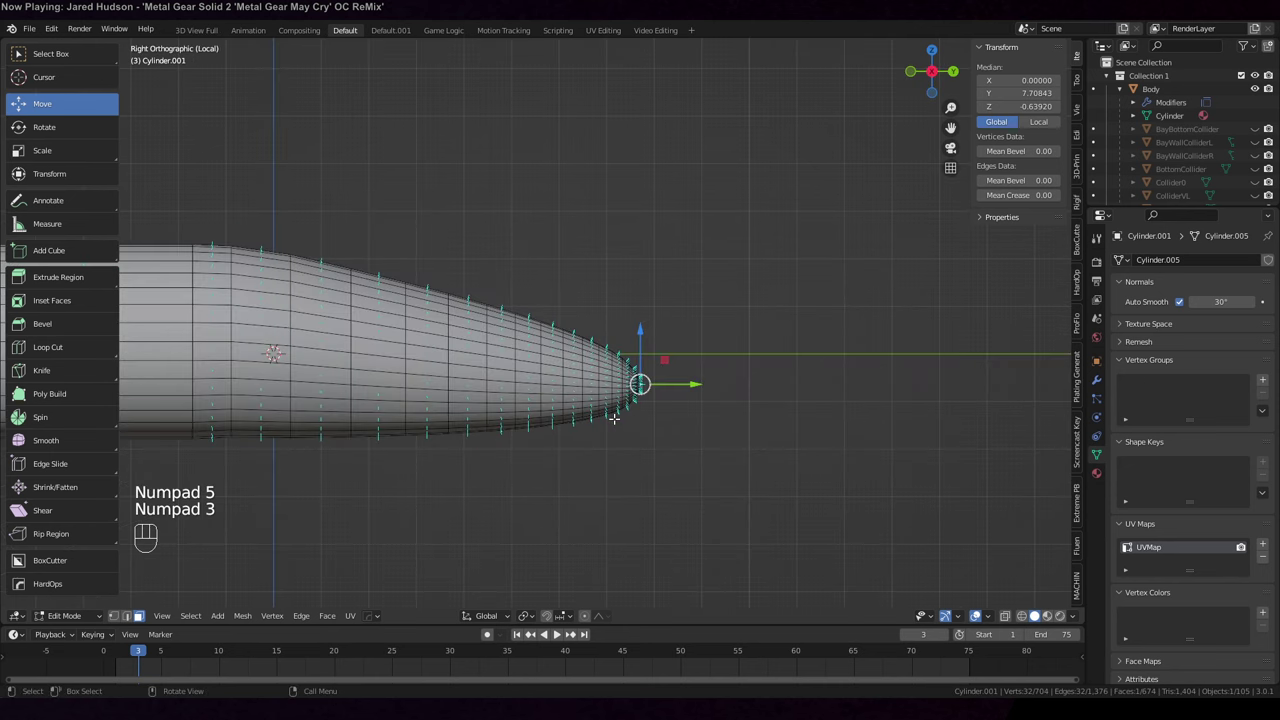
{"action": "key", "text": "o"}
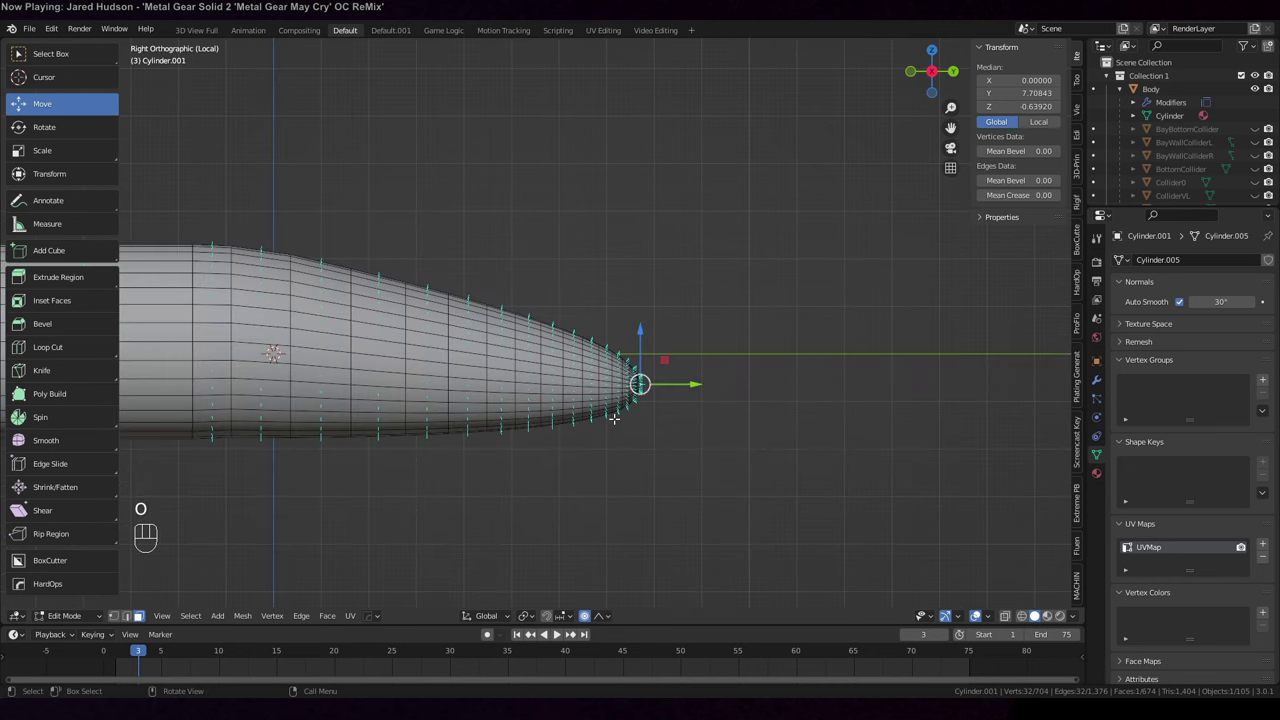
{"action": "key", "text": "s"}
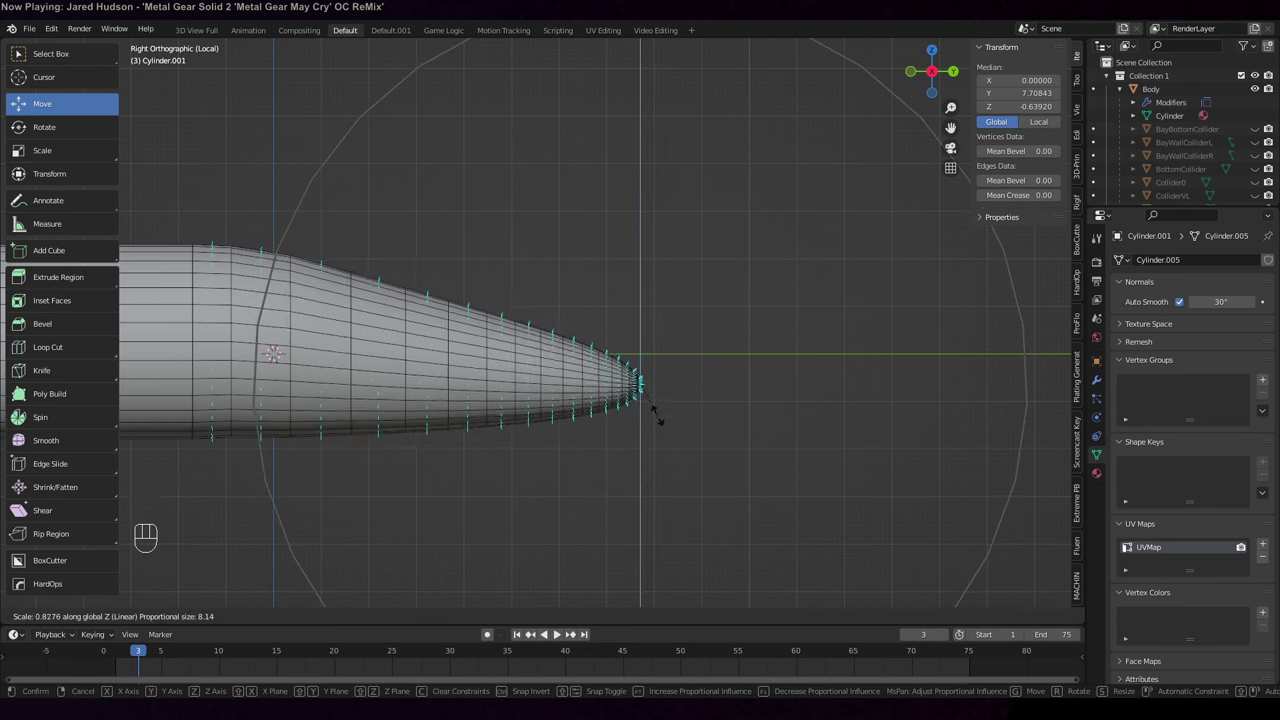
{"action": "left_click", "coordinate": [650, 412]}
Select the edge loop where the taper begins, viewed from the right side
{"action": "middle_click_drag", "start_coordinate": [650, 412], "coordinate": [720, 449]}
{"action": "key", "text": "Tab"}
{"action": "key", "text": "Tab"}
{"action": "key", "text": "2"}
{"action": "left_click", "coordinate": [614, 296], "text": "alt"}
{"action": "key", "text": "KP_5"}
{"action": "key", "text": "KP_3"}
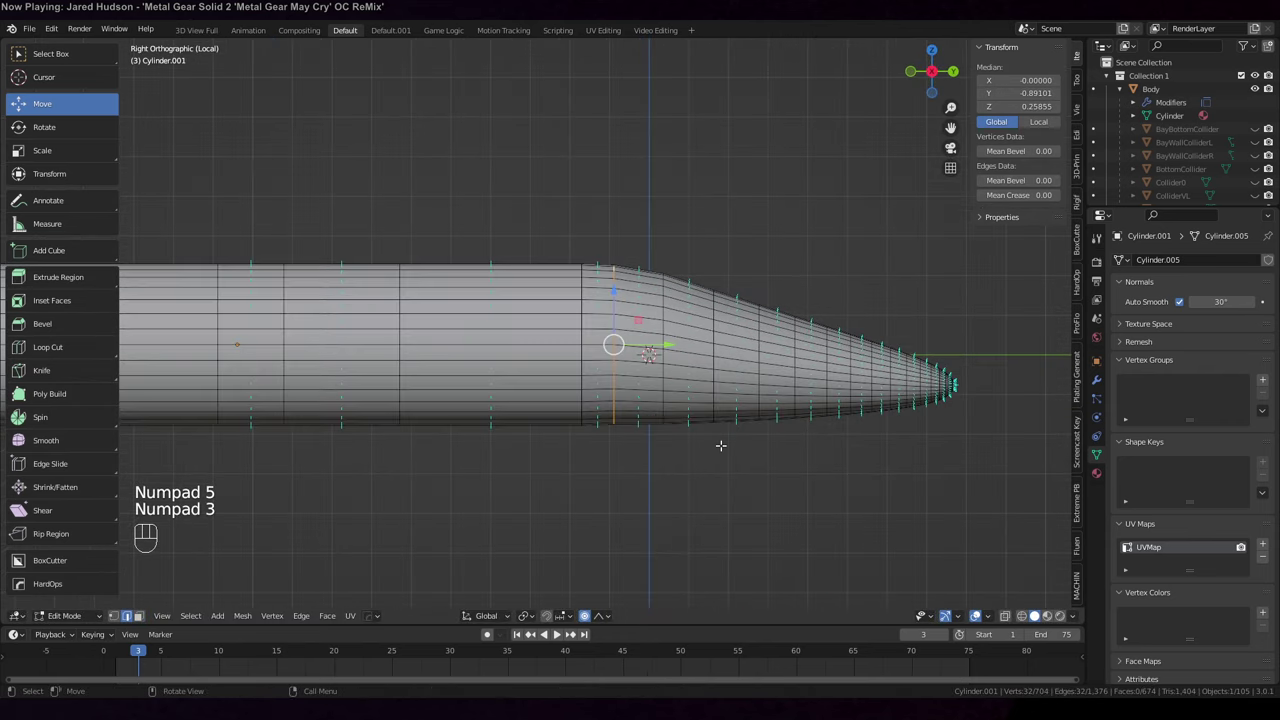
Bevel the selected loop, then bevel the next vertical loop to 0.020 width with material index 0
{"action": "scroll", "coordinate": [690, 455], "scroll_direction": "up", "scroll_amount": 2}
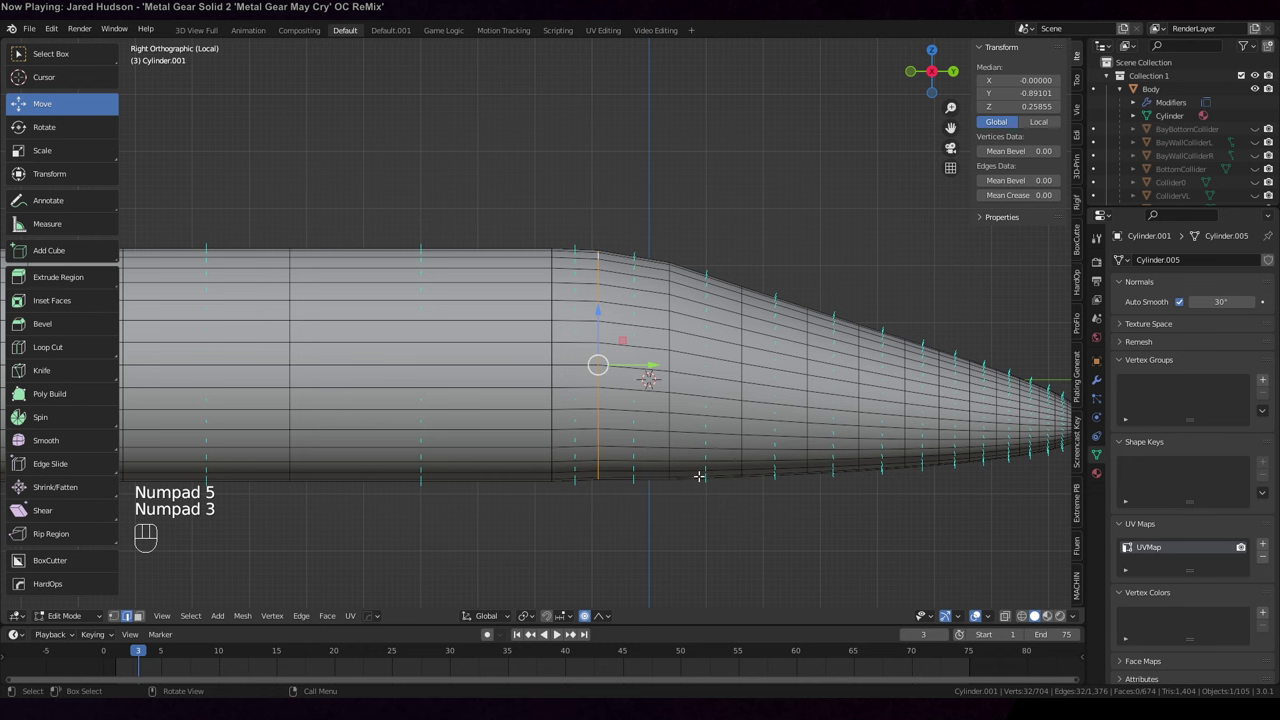
{"action": "key", "text": "ctrl+b"}
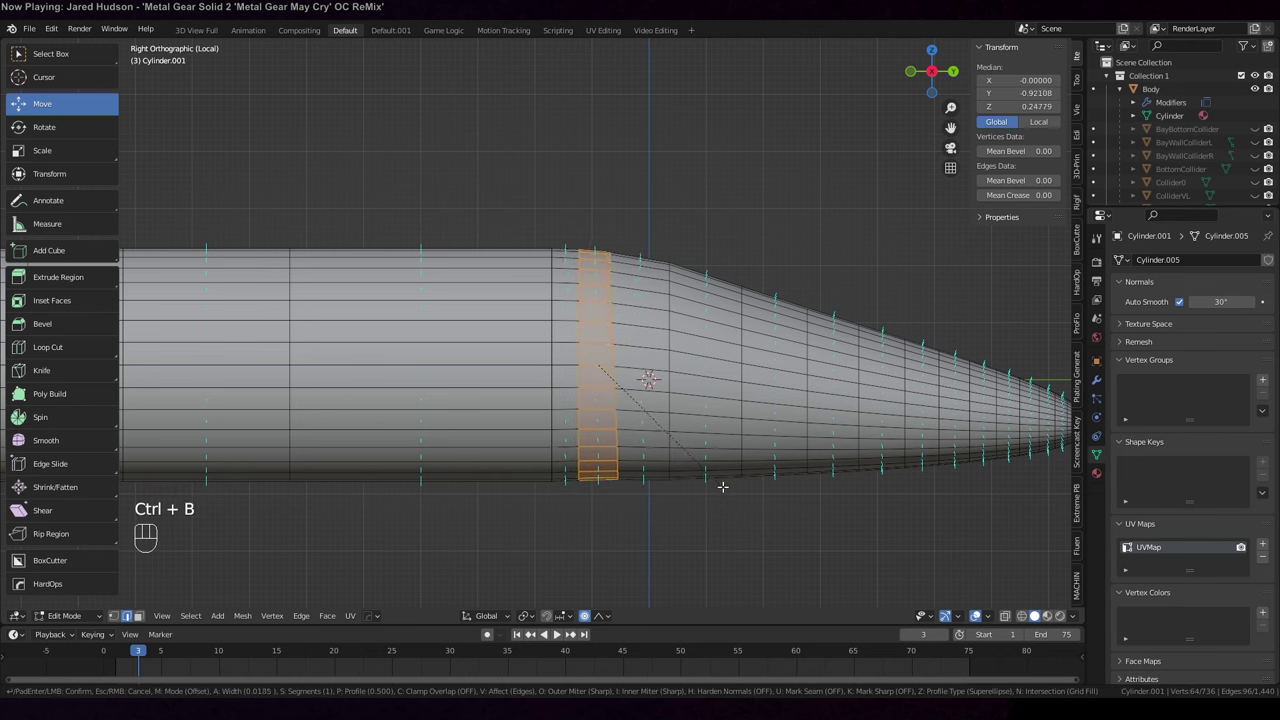
{"action": "left_click", "coordinate": [722, 486]}
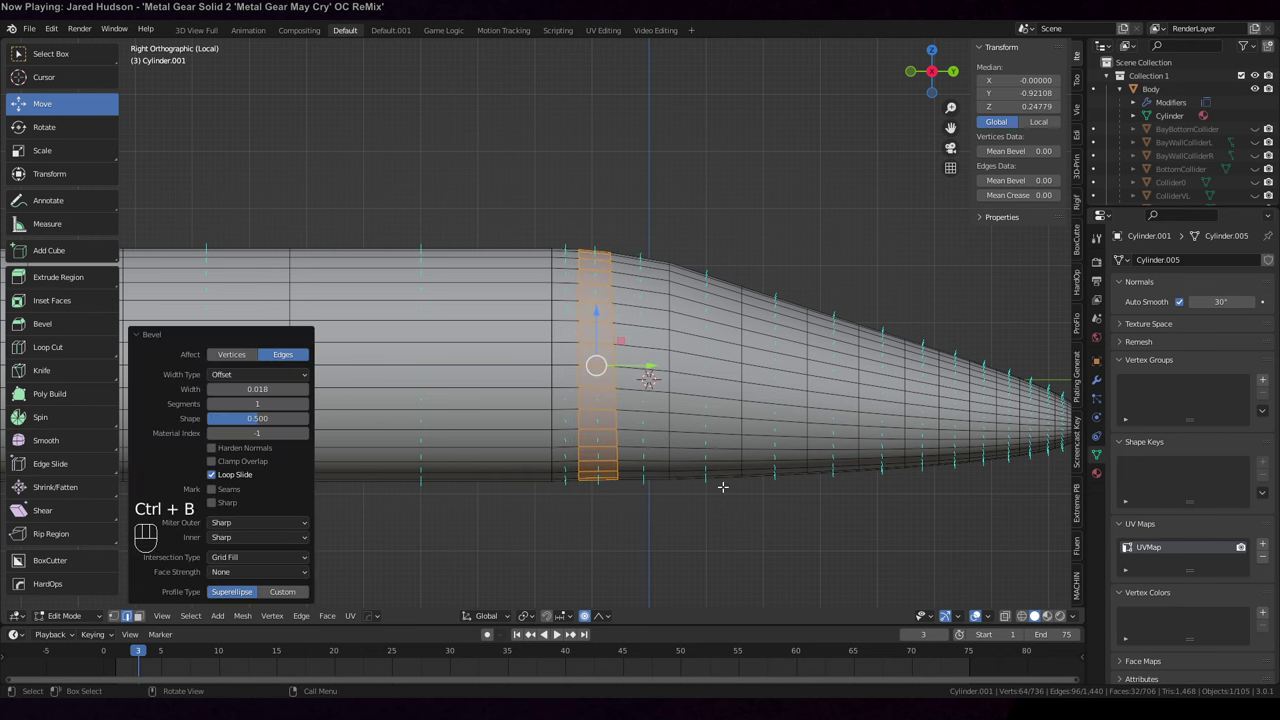
{"action": "left_click", "coordinate": [671, 352], "text": "alt"}
{"action": "key", "text": "ctrl+b"}
{"action": "scroll", "coordinate": [760, 499], "scroll_direction": "up", "scroll_amount": 2}
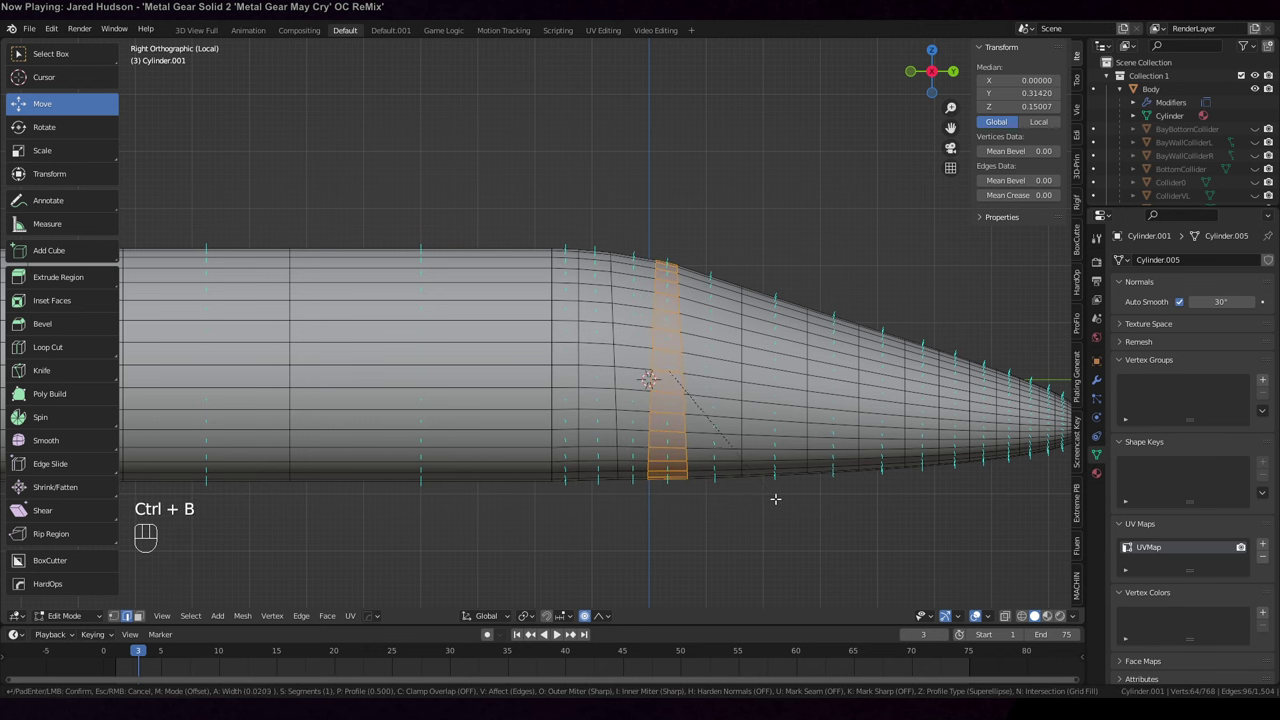
{"action": "left_click", "coordinate": [774, 501]}
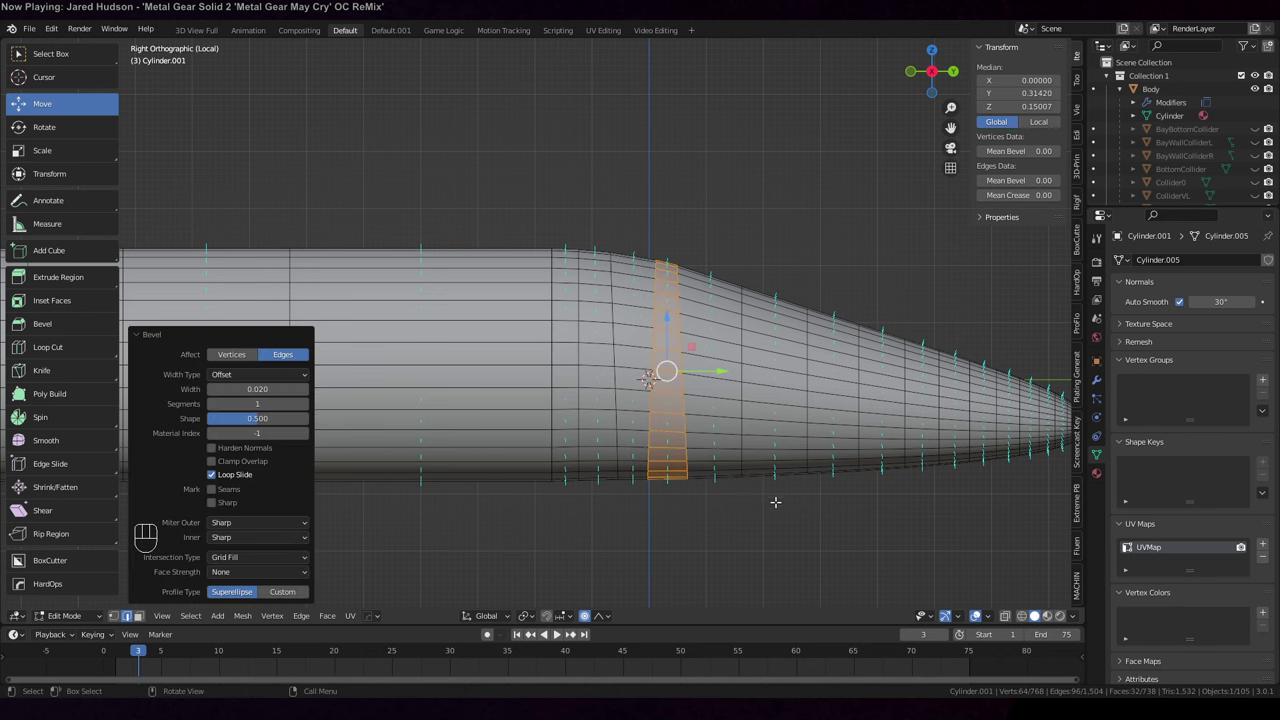
{"action": "left_click", "coordinate": [303, 434]}
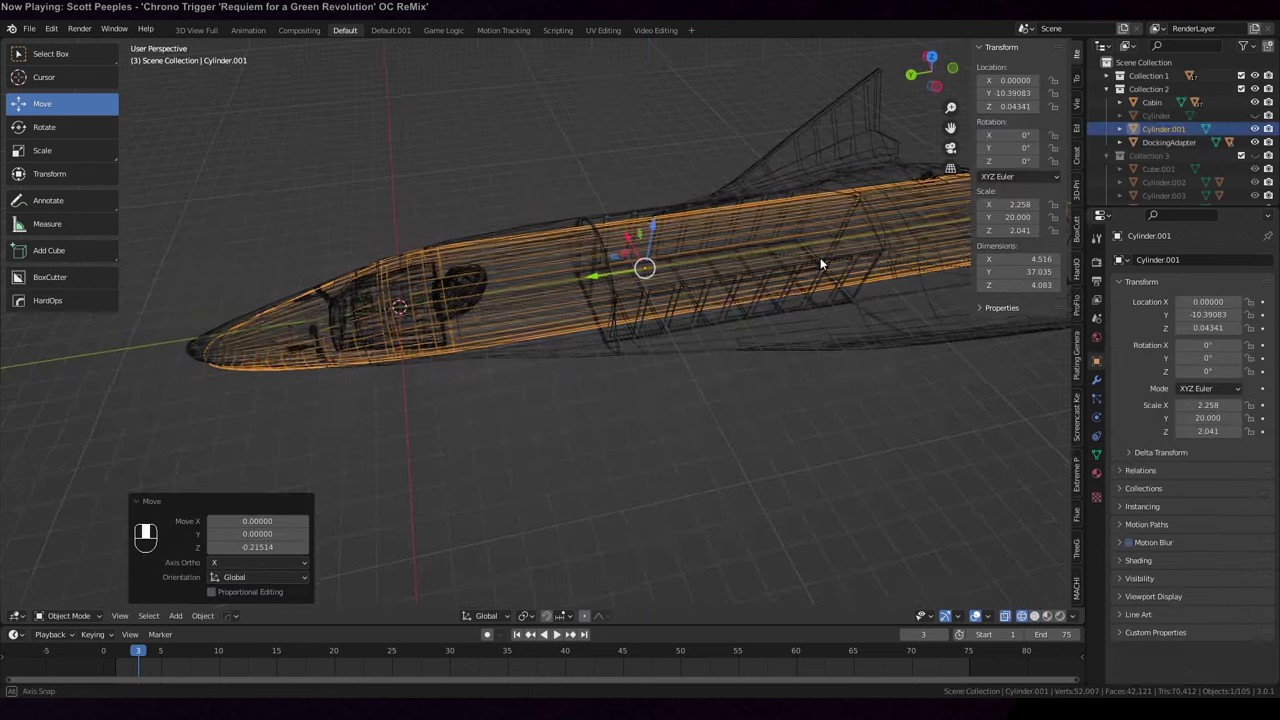
Enter vertex editing on the Cylinder.001 hull and turn on proportional editing
{"action": "middle_click_drag", "start_coordinate": [820, 257], "coordinate": [694, 291], "text": "shift"}
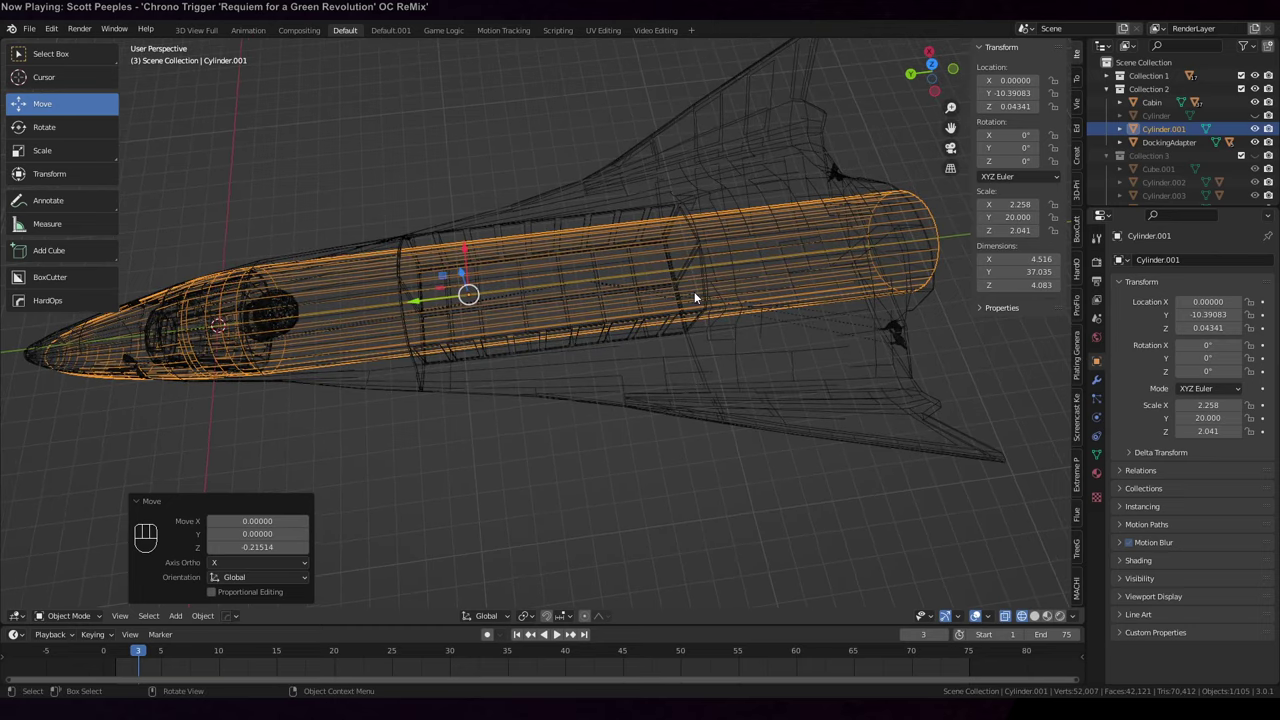
{"action": "key", "text": "KP_5"}
{"action": "key", "text": "KP_7"}
{"action": "middle_click_drag", "start_coordinate": [584, 323], "coordinate": [665, 260], "text": "shift"}
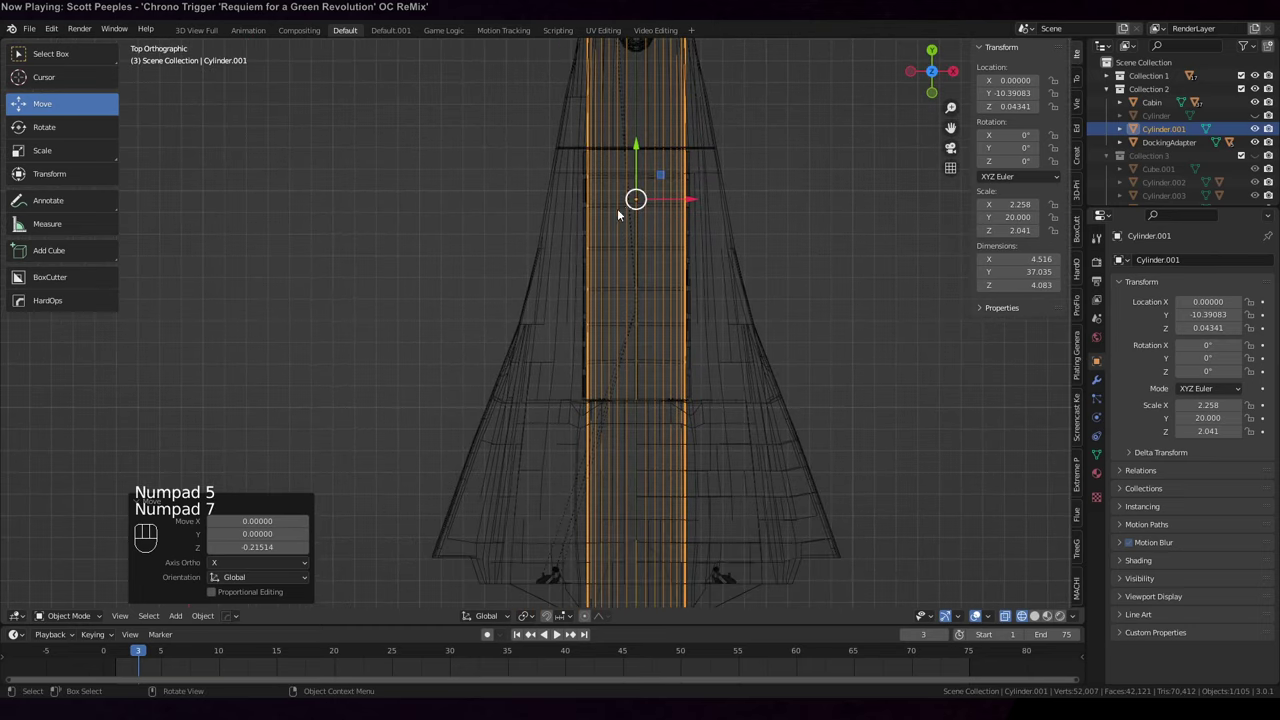
{"action": "left_click", "coordinate": [202, 615]}
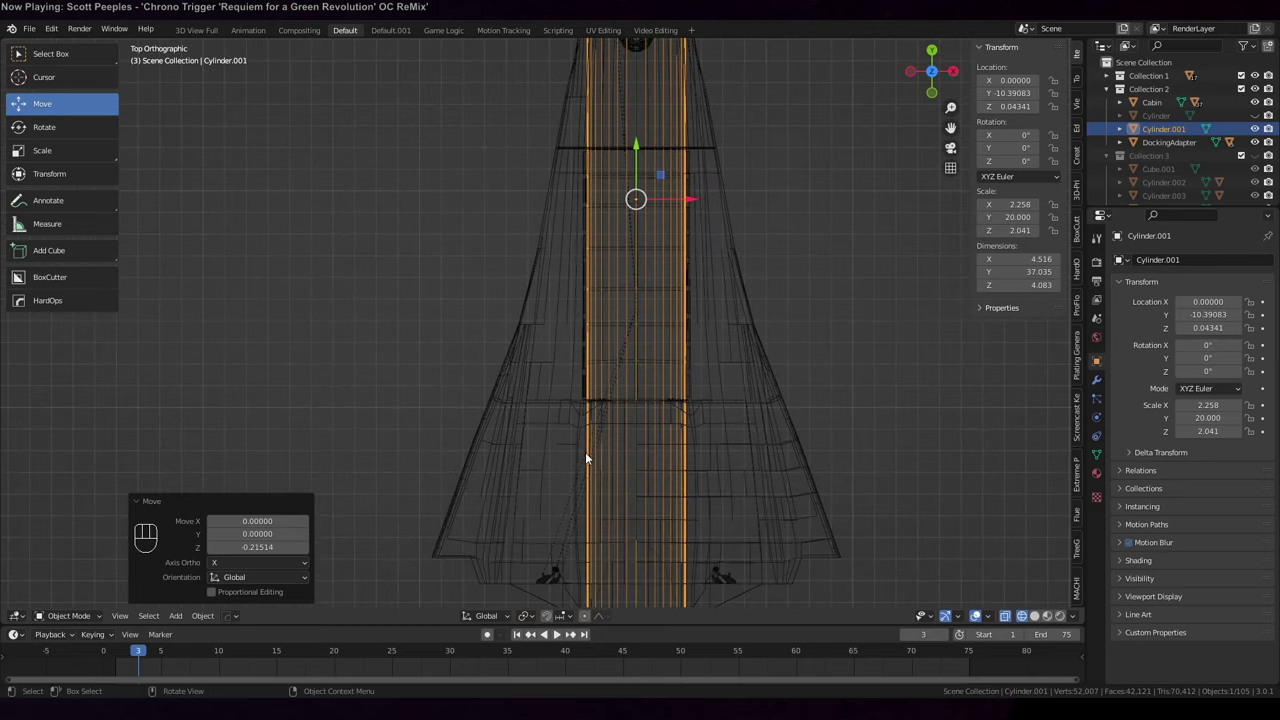
{"action": "middle_click_drag", "start_coordinate": [365, 510], "coordinate": [779, 393]}
{"action": "key", "text": "Tab"}
{"action": "key", "text": "1"}
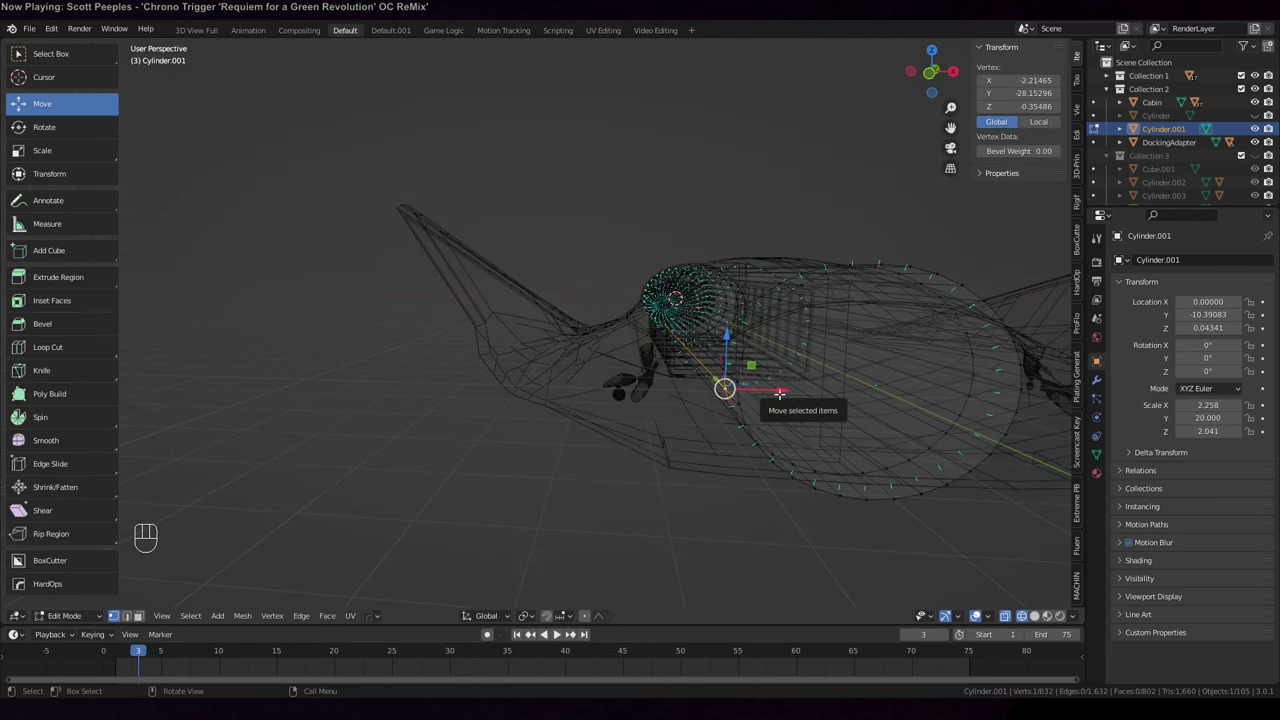
{"action": "key", "text": "o"}
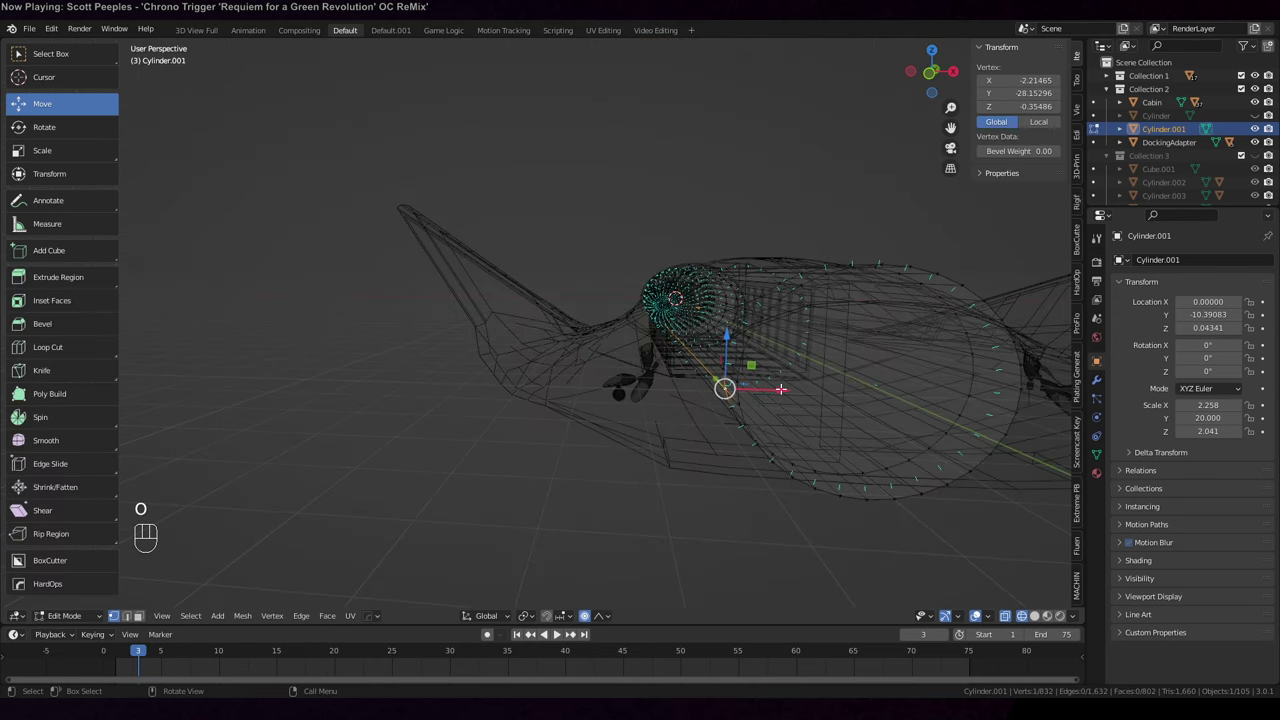
Pull the hull's flank vertex inward -1.16826 along X with proportional falloff
{"action": "left_click_drag", "start_coordinate": [780, 389], "coordinate": [771, 390]}
{"action": "scroll", "coordinate": [771, 390], "scroll_direction": "up", "scroll_amount": 11}
{"action": "left_click_drag", "start_coordinate": [771, 390], "coordinate": [559, 401]}
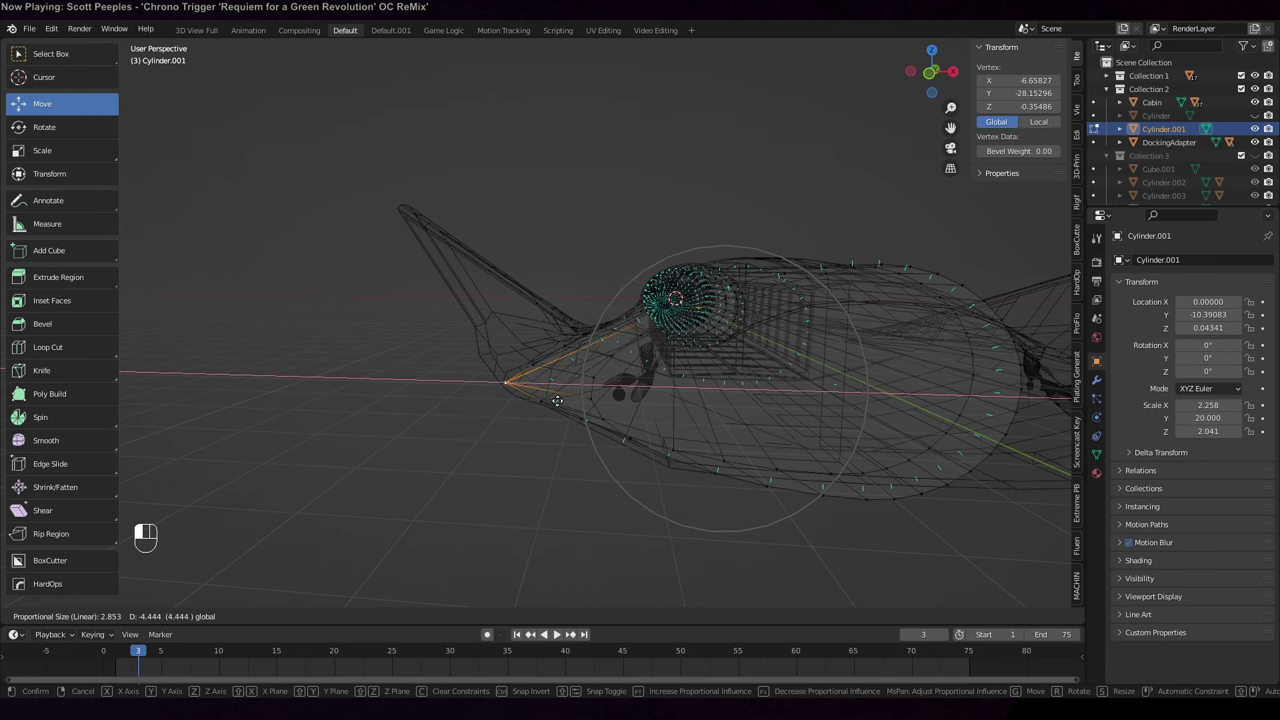
{"action": "left_click_drag", "start_coordinate": [557, 401], "coordinate": [557, 401]}
{"action": "middle_click_drag", "start_coordinate": [557, 401], "coordinate": [600, 430]}
{"action": "key", "text": "KP_Divide"}
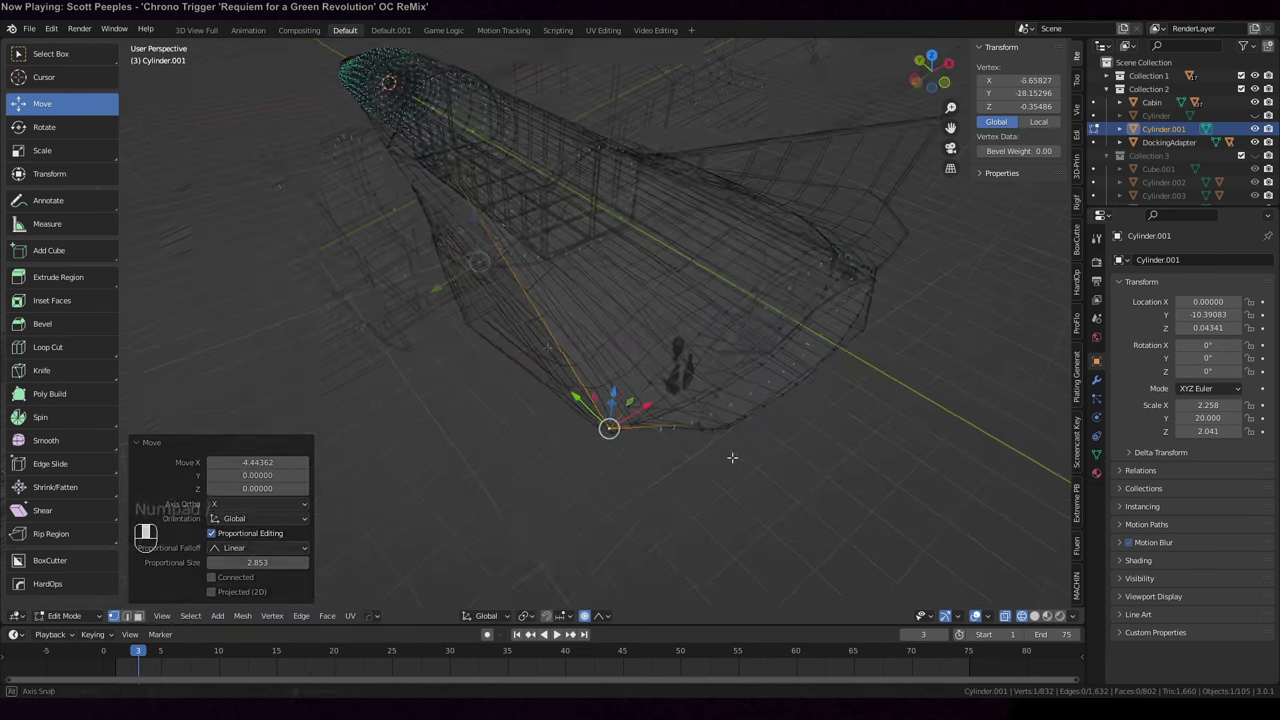
In top ortho view, try shifting another hull vertex along X, then undo that move
{"action": "key", "text": "KP_5"}
{"action": "key", "text": "KP_7"}
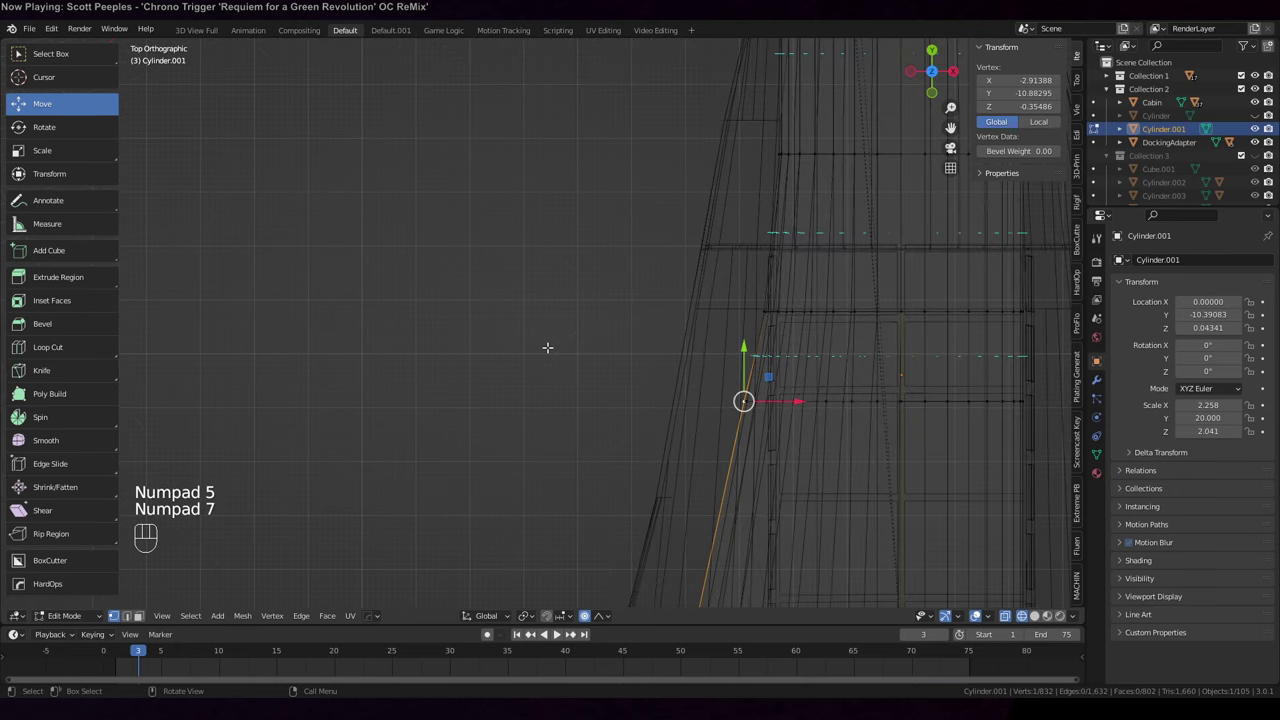
{"action": "left_click_drag", "start_coordinate": [798, 402], "coordinate": [730, 399]}
{"action": "scroll", "coordinate": [765, 311], "scroll_direction": "up", "scroll_amount": 5, "text": "shift"}
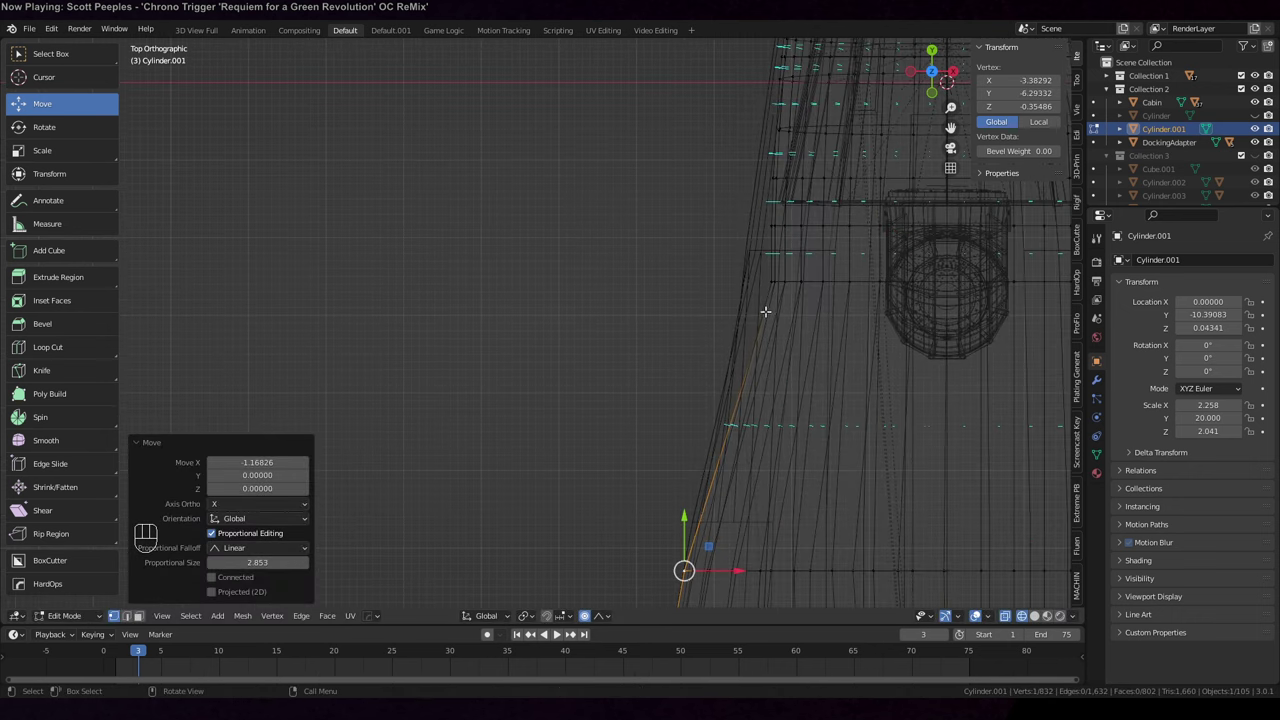
{"action": "left_click", "coordinate": [769, 282]}
{"action": "left_click_drag", "start_coordinate": [822, 282], "coordinate": [790, 272]}
{"action": "key", "text": "ctrl+z"}
{"action": "middle_click_drag", "start_coordinate": [617, 369], "coordinate": [673, 326]}
Vertex-slide a single upper ring vertex along its edge
{"action": "left_click", "coordinate": [665, 329]}
{"action": "left_click", "coordinate": [666, 376], "text": "shift"}
{"action": "key", "text": "g"}
{"action": "key", "text": "g"}
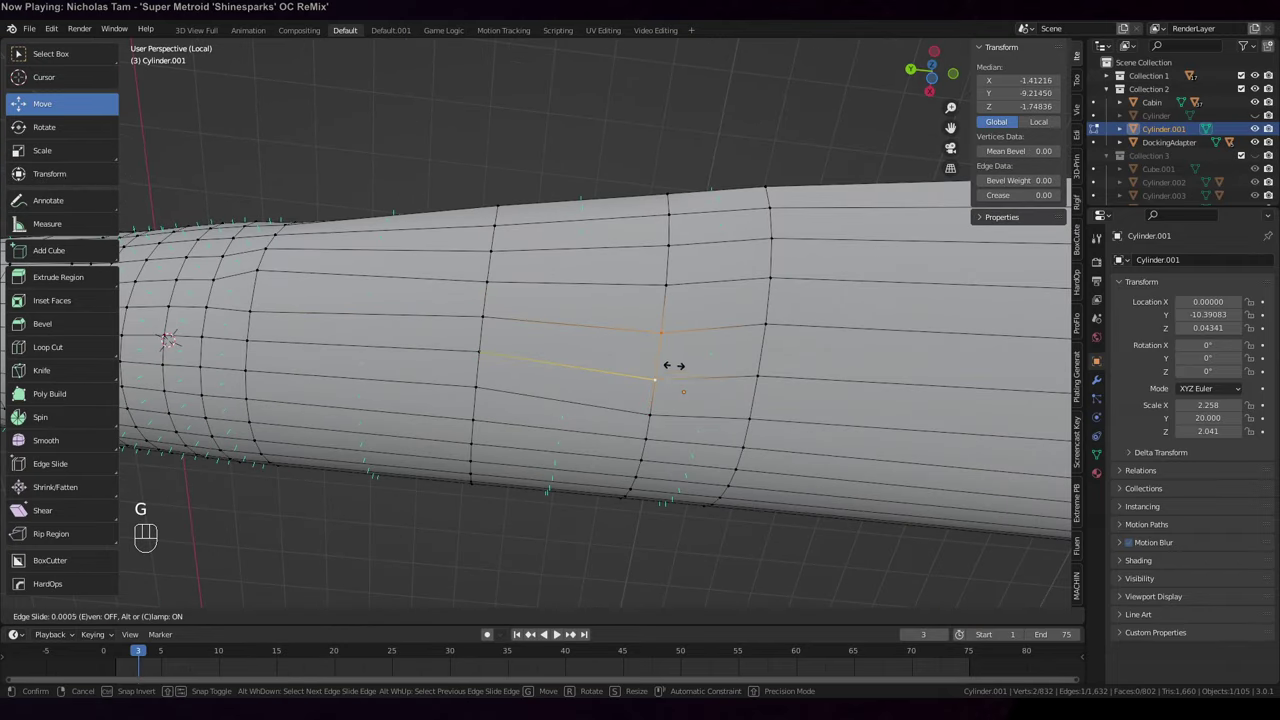
{"action": "key", "text": "Escape"}
{"action": "left_click", "coordinate": [660, 331]}
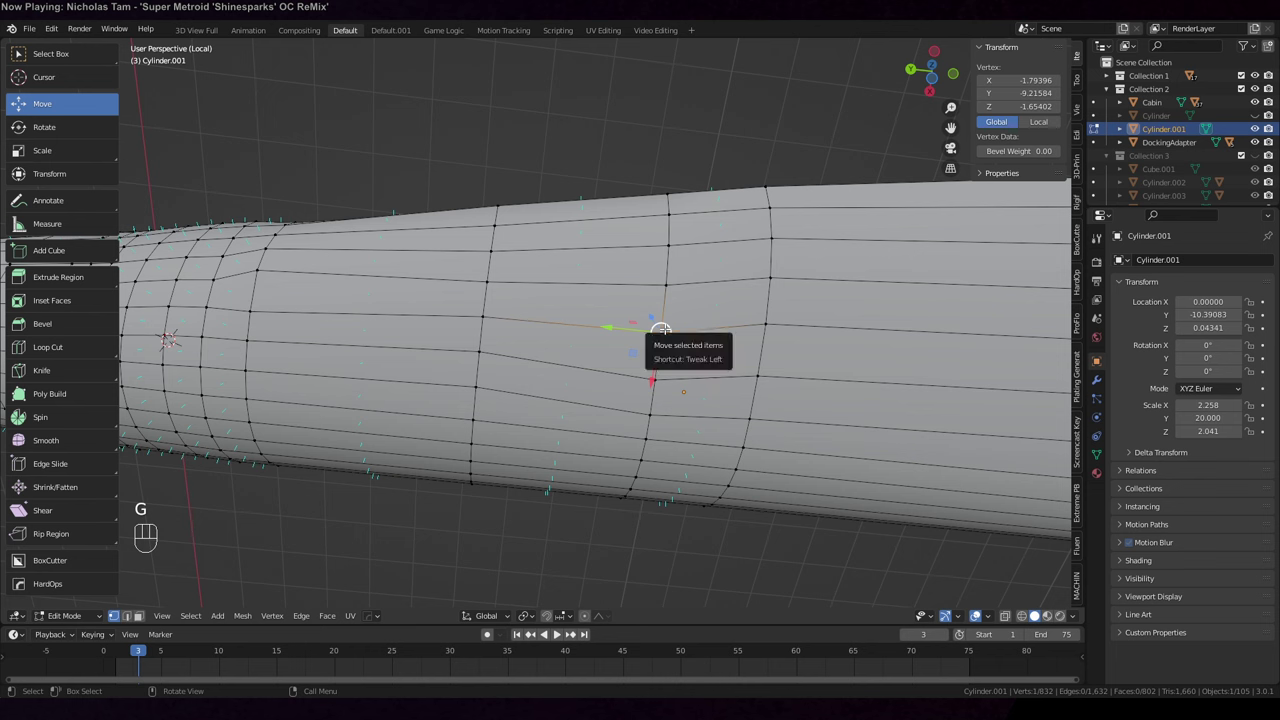
{"action": "key", "text": "g"}
{"action": "key", "text": "g"}
{"action": "left_click", "coordinate": [664, 321]}
Slide the lower and upper-left vertices along their edges (factors 0.227 and 0.153)
{"action": "left_click", "coordinate": [655, 376]}
{"action": "key", "text": "g"}
{"action": "key", "text": "g"}
{"action": "left_click", "coordinate": [656, 367]}
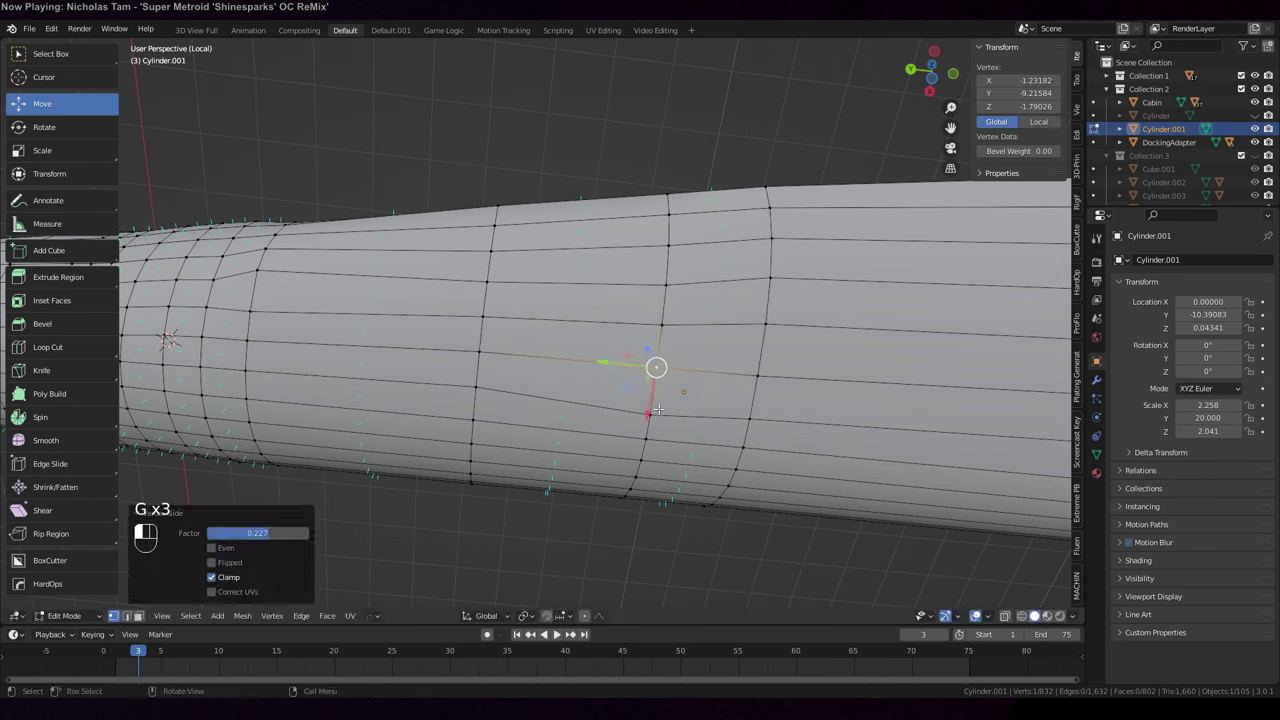
{"action": "left_click", "coordinate": [265, 248]}
{"action": "key", "text": "g"}
{"action": "key", "text": "g"}
{"action": "key", "text": "g"}
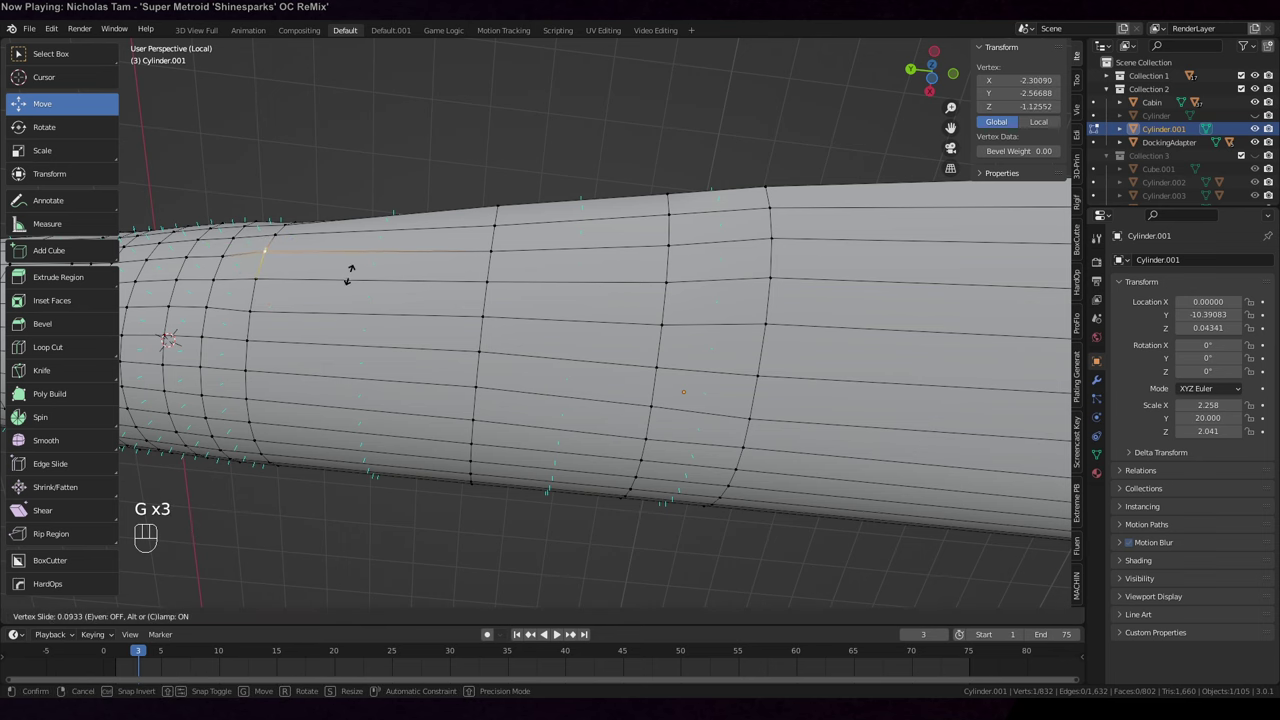
{"action": "left_click", "coordinate": [349, 277]}
Slide a rear-rim vertex and shift it sideways along X
{"action": "middle_click_drag", "start_coordinate": [349, 277], "coordinate": [693, 242]}
{"action": "left_click", "coordinate": [693, 242]}
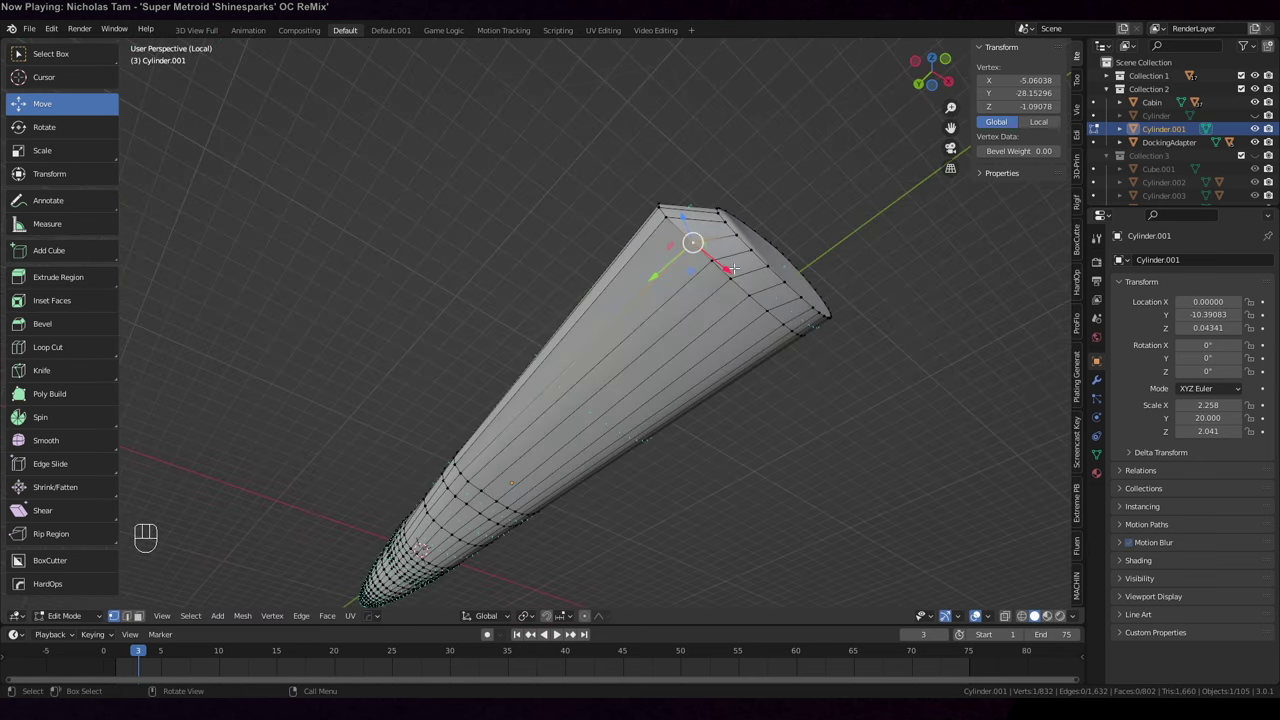
{"action": "key", "text": "g"}
{"action": "key", "text": "g"}
{"action": "left_click", "coordinate": [718, 262]}
{"action": "left_click", "coordinate": [727, 266]}
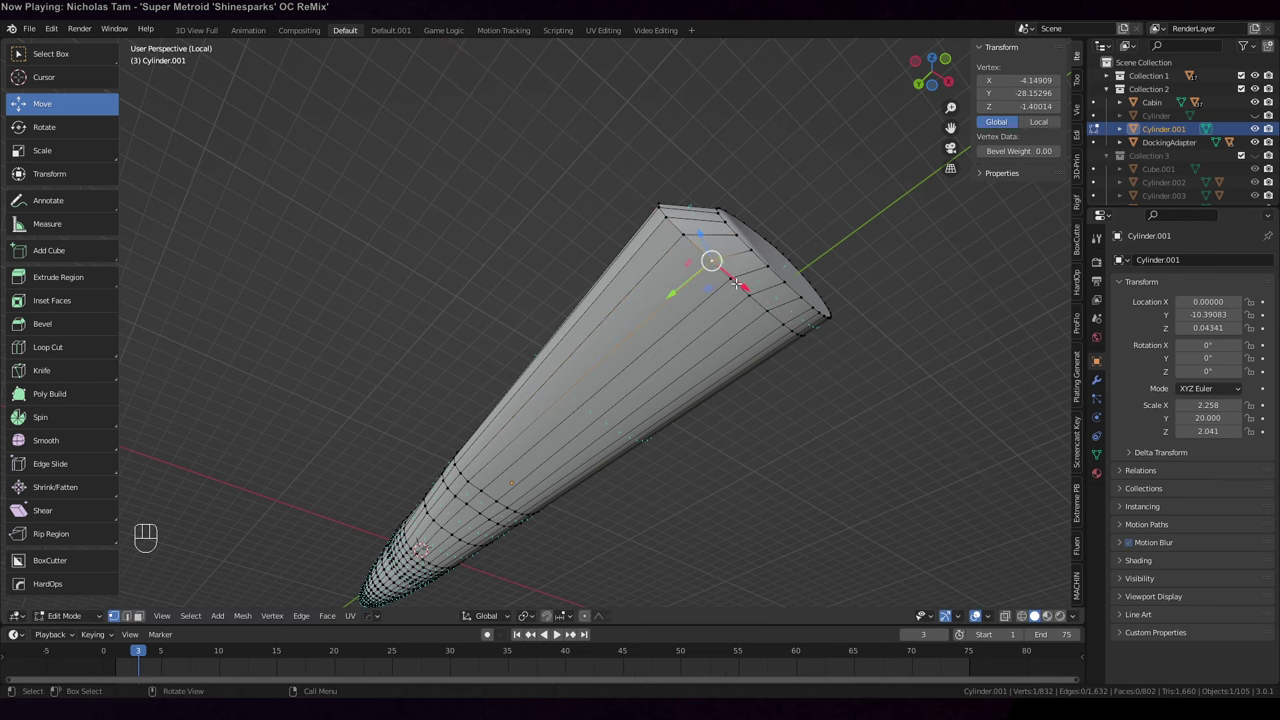
{"action": "key", "text": "g"}
{"action": "key", "text": "x"}
{"action": "left_click", "coordinate": [726, 277]}
{"action": "middle_click_drag", "start_coordinate": [726, 277], "coordinate": [758, 458]}
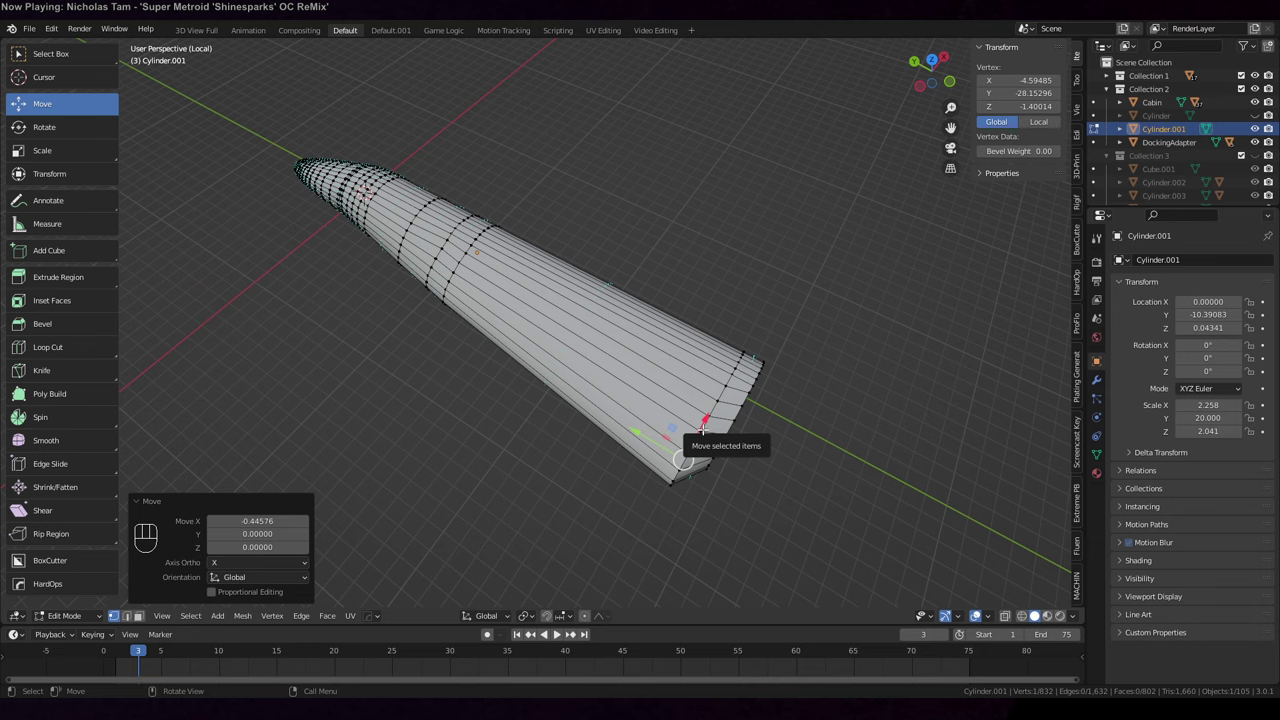
{"action": "left_click_drag", "start_coordinate": [704, 427], "coordinate": [712, 430]}
{"action": "middle_click_drag", "start_coordinate": [712, 430], "coordinate": [661, 319]}
Delete the hull's end cap face and its last ring of faces, leaving the rear open
{"action": "key", "text": "3"}
{"action": "left_click", "coordinate": [655, 325]}
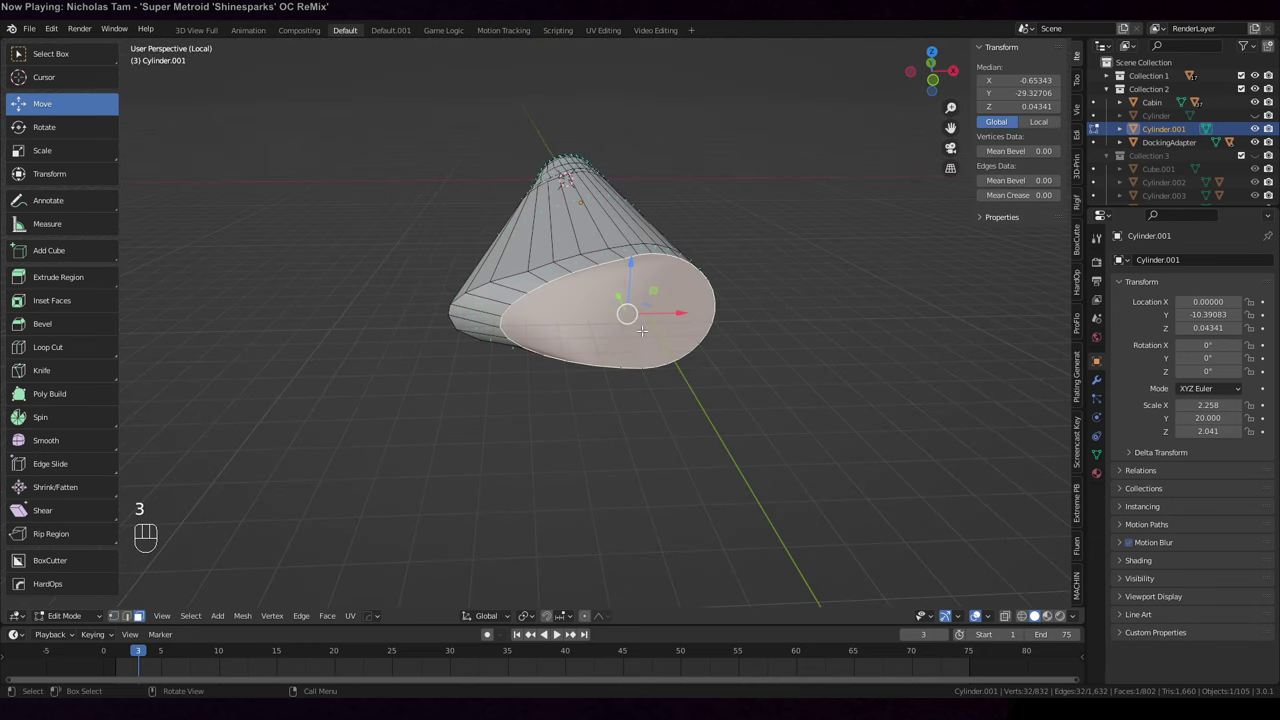
{"action": "key", "text": "x"}
{"action": "left_click", "coordinate": [643, 336]}
{"action": "middle_click_drag", "start_coordinate": [734, 329], "coordinate": [716, 357]}
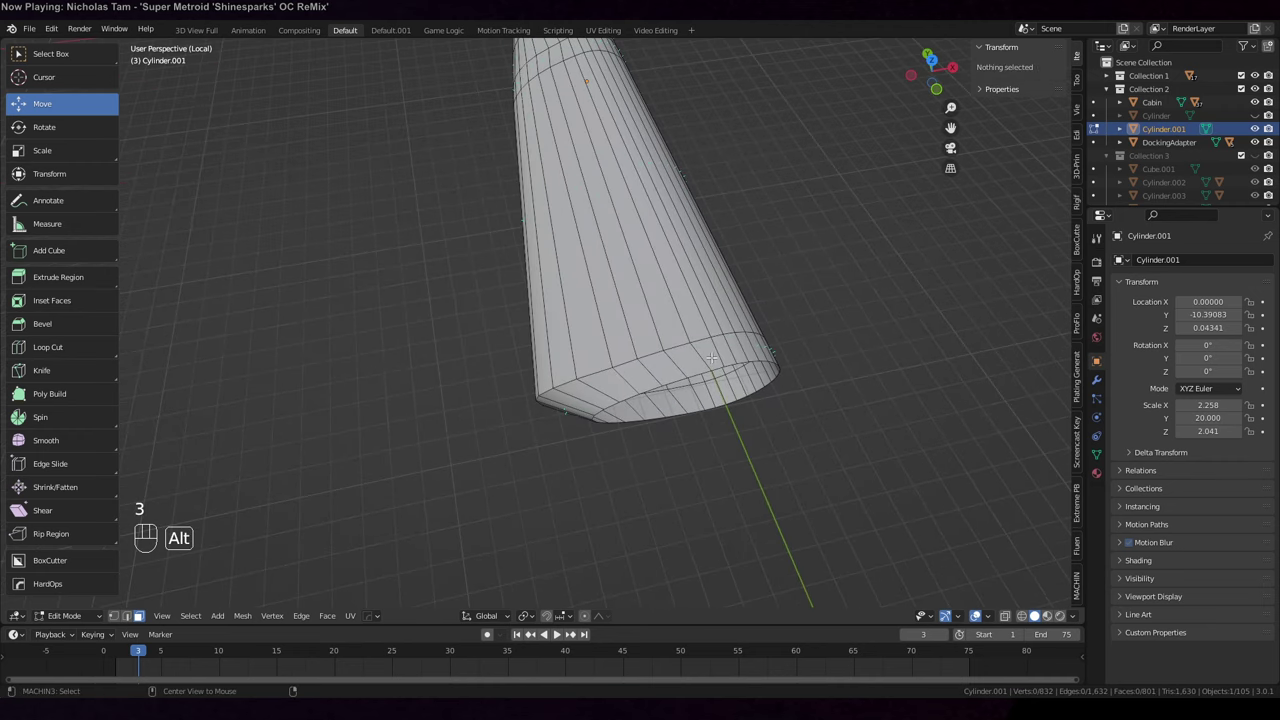
{"action": "left_click", "coordinate": [710, 357], "text": "alt"}
{"action": "key", "text": "x"}
{"action": "left_click", "coordinate": [720, 357]}
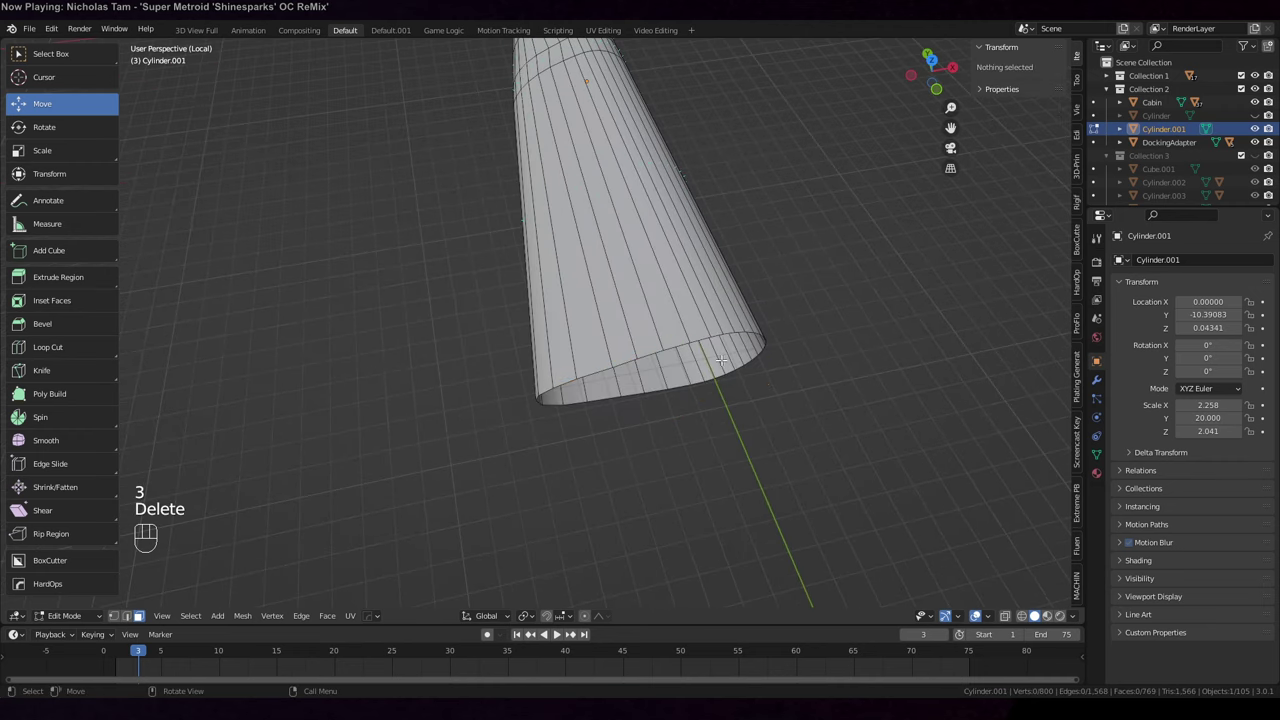
{"action": "middle_click_drag", "start_coordinate": [720, 361], "coordinate": [546, 458]}
{"action": "key", "text": "shift+c"}
{"action": "key", "text": "Tab"}
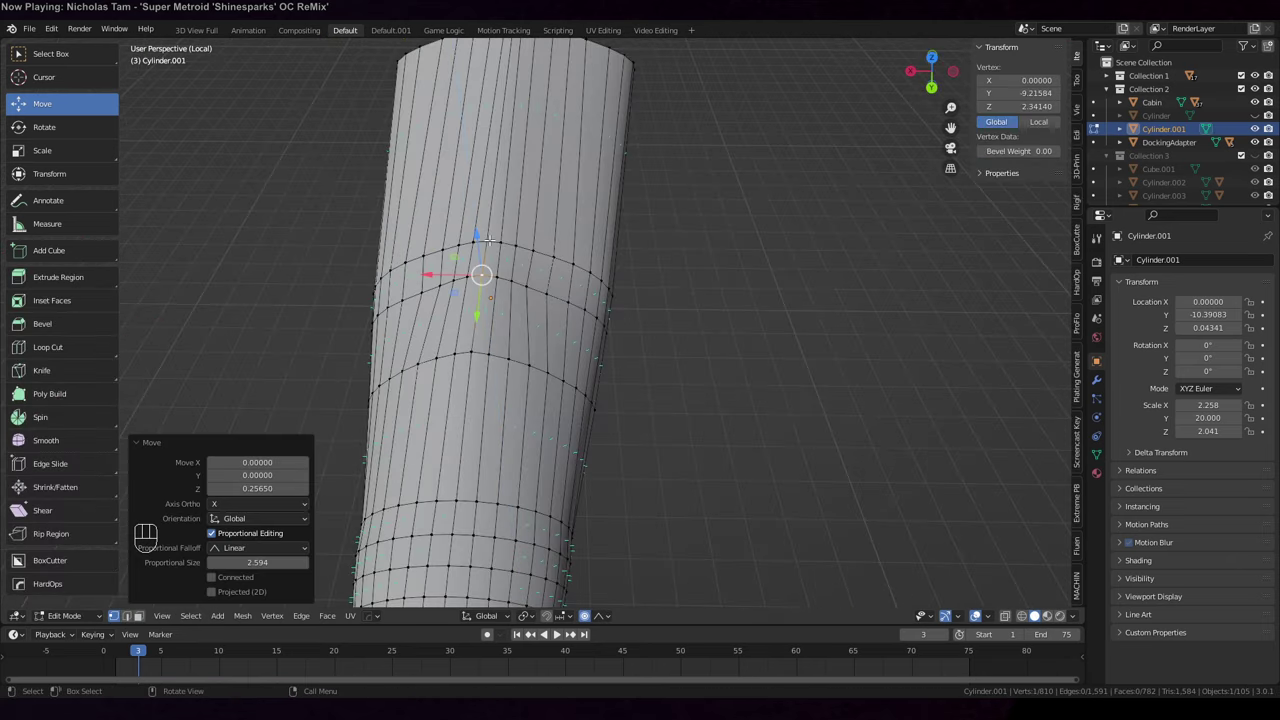
Raise an upper hull vertex 0.33027 along Z with proportional falloff
{"action": "left_click", "coordinate": [485, 240]}
{"action": "left_click_drag", "start_coordinate": [483, 207], "coordinate": [483, 200]}
{"action": "middle_click_drag", "start_coordinate": [483, 200], "coordinate": [470, 182]}
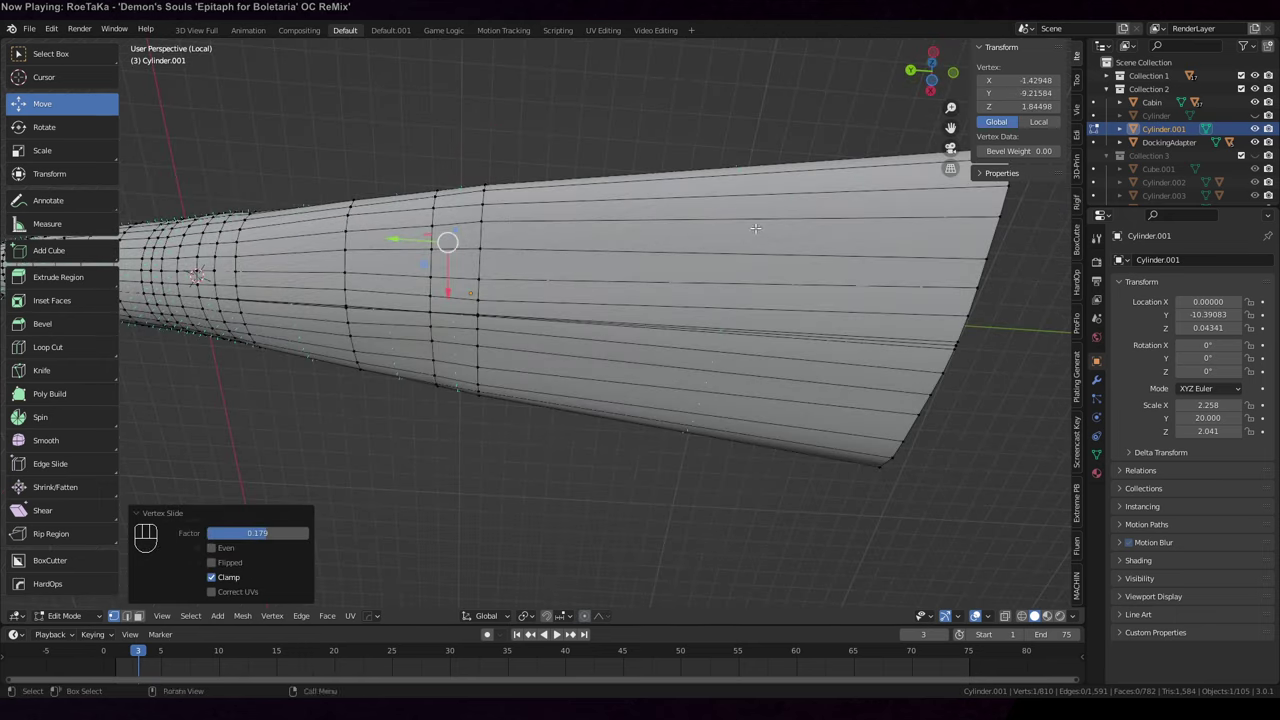
{"action": "middle_click_drag", "start_coordinate": [478, 262], "coordinate": [596, 258]}
Try moving another ring vertex along X, then undo the trial adjustments twice
{"action": "left_click", "coordinate": [596, 258]}
{"action": "key", "text": "g"}
{"action": "key", "text": "x"}
{"action": "left_click", "coordinate": [548, 260]}
{"action": "key", "text": "ctrl+z"}
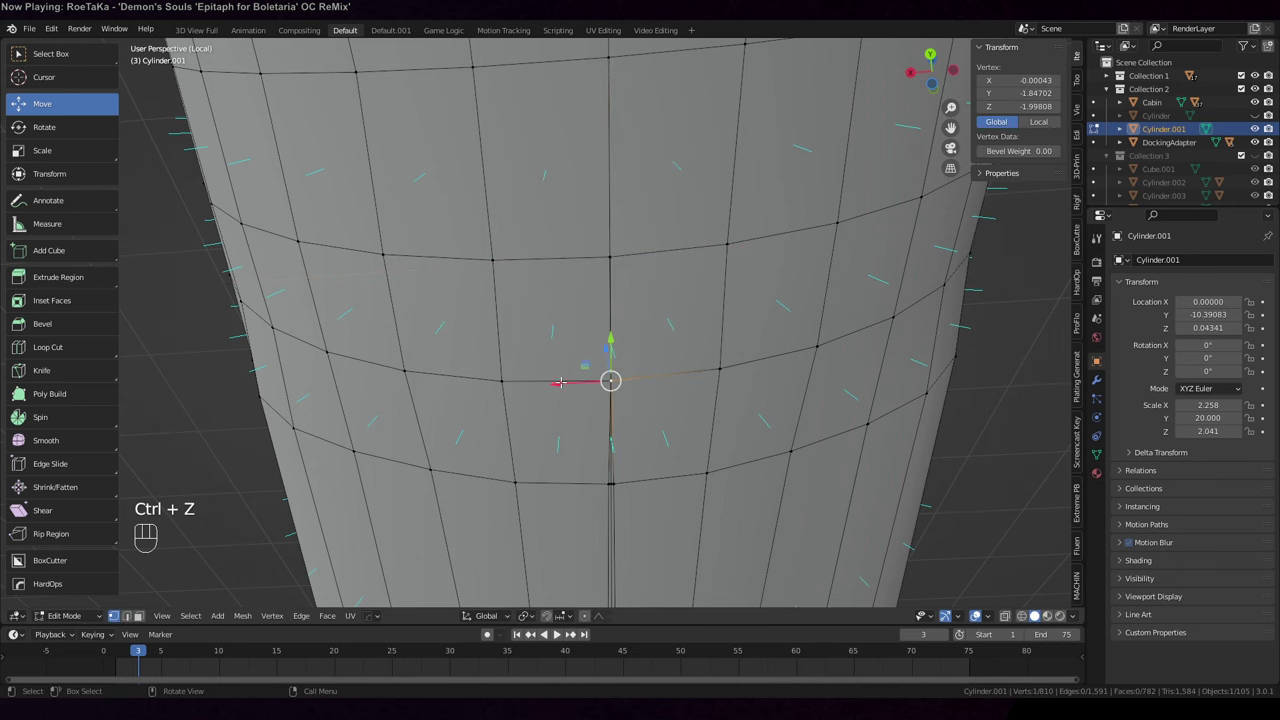
{"action": "key", "text": "ctrl+z"}
Switch to wireframe and merge the first set of overlapping ring vertices at center
{"action": "key", "text": "z"}
{"action": "left_click", "coordinate": [624, 388]}
{"action": "middle_click_drag", "start_coordinate": [624, 388], "coordinate": [654, 407]}
{"action": "key", "text": "alt+a"}
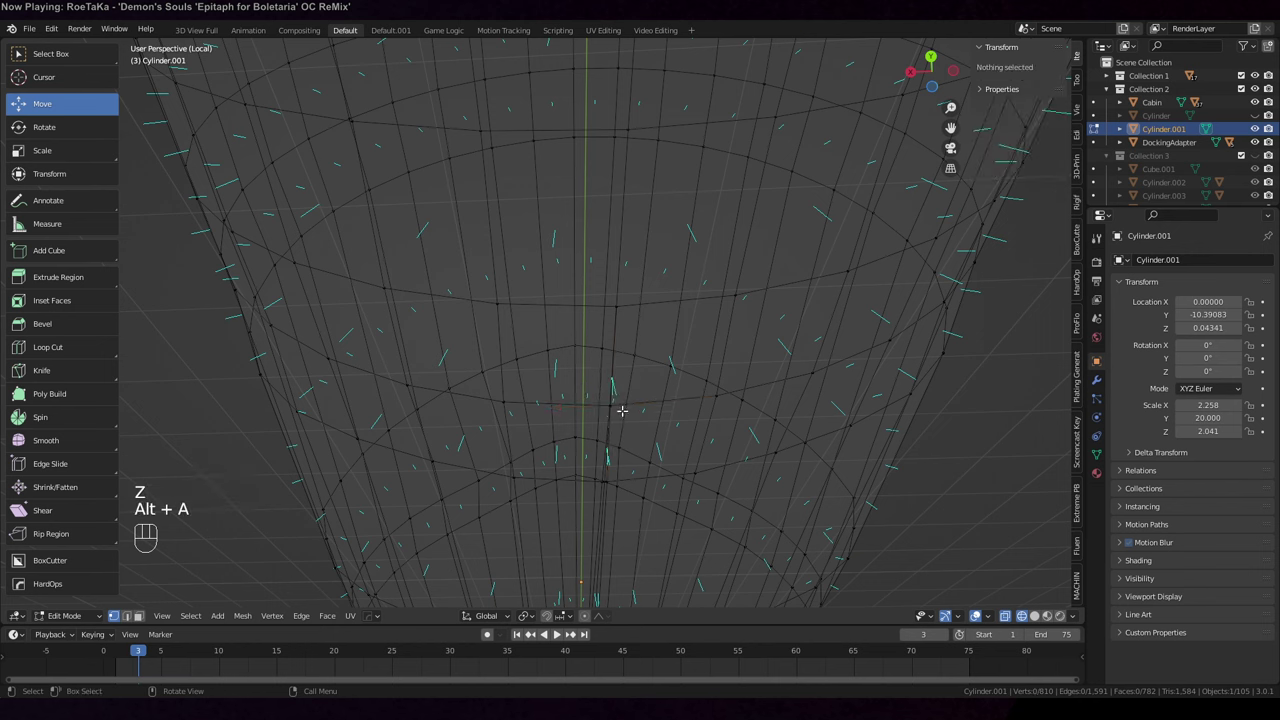
{"action": "key", "text": "c"}
{"action": "left_click", "coordinate": [608, 406]}
{"action": "right_click", "coordinate": [635, 399]}
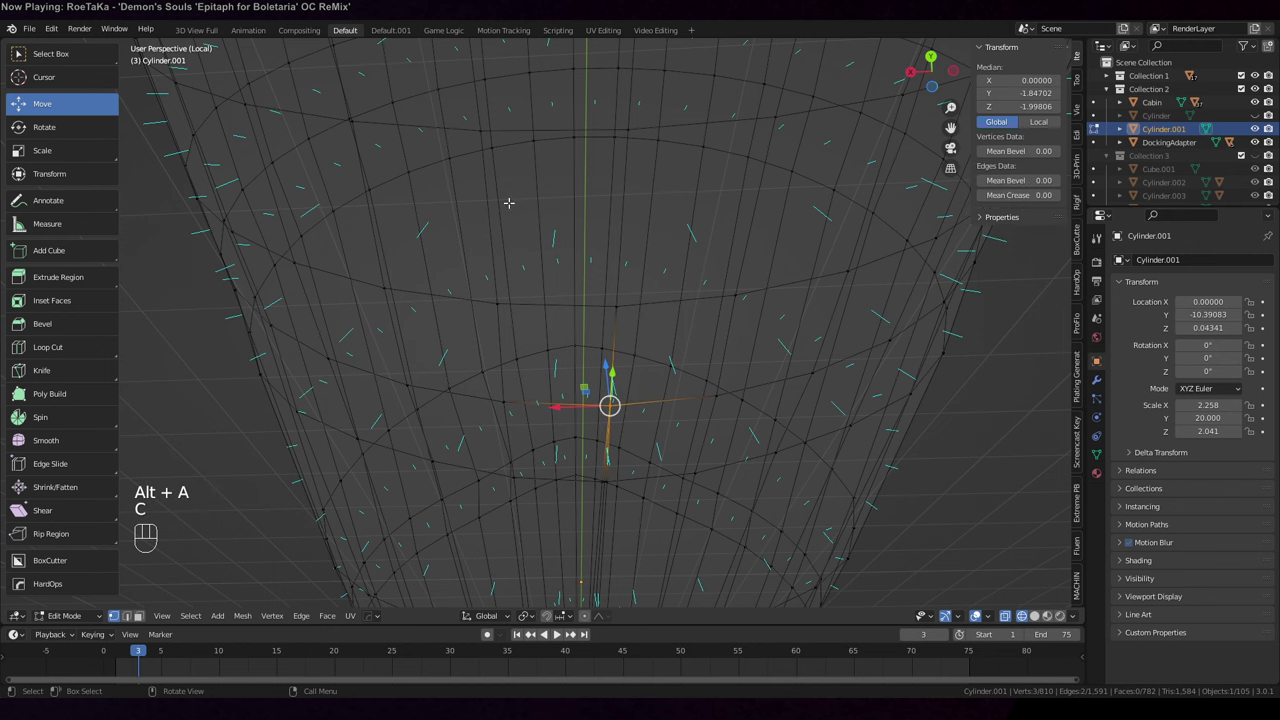
{"action": "key", "text": "m"}
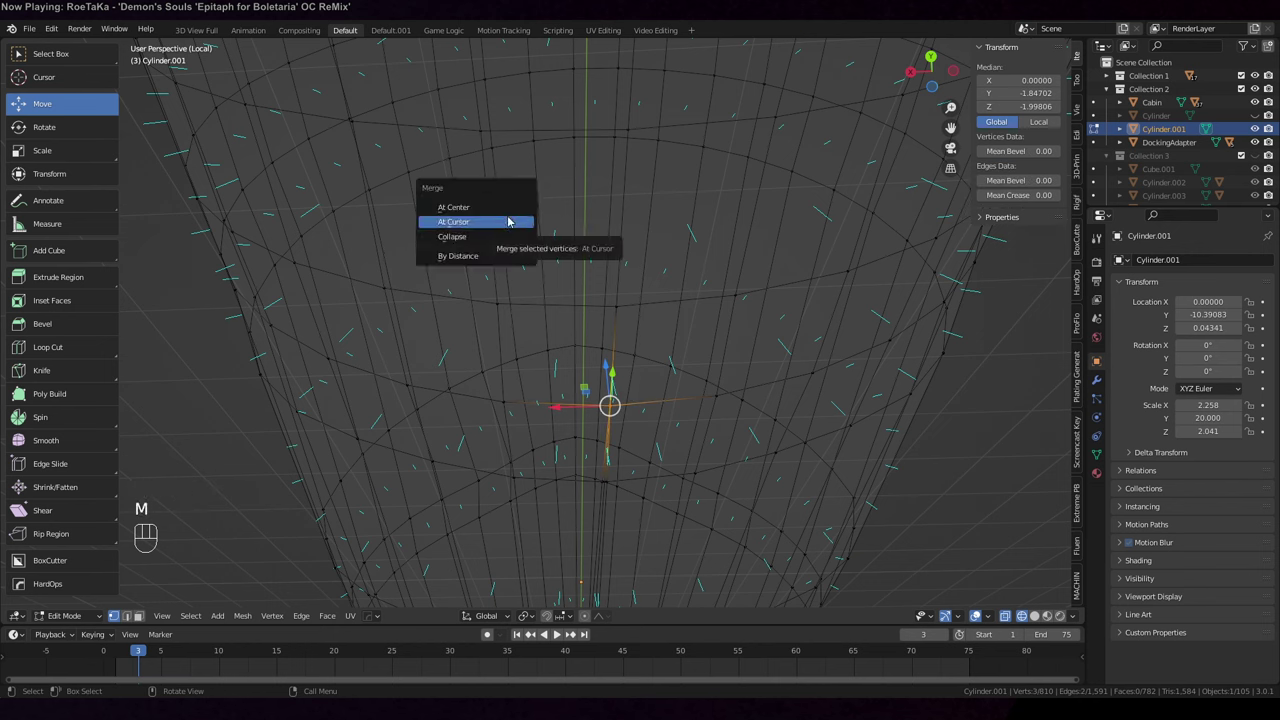
{"action": "left_click", "coordinate": [511, 207]}
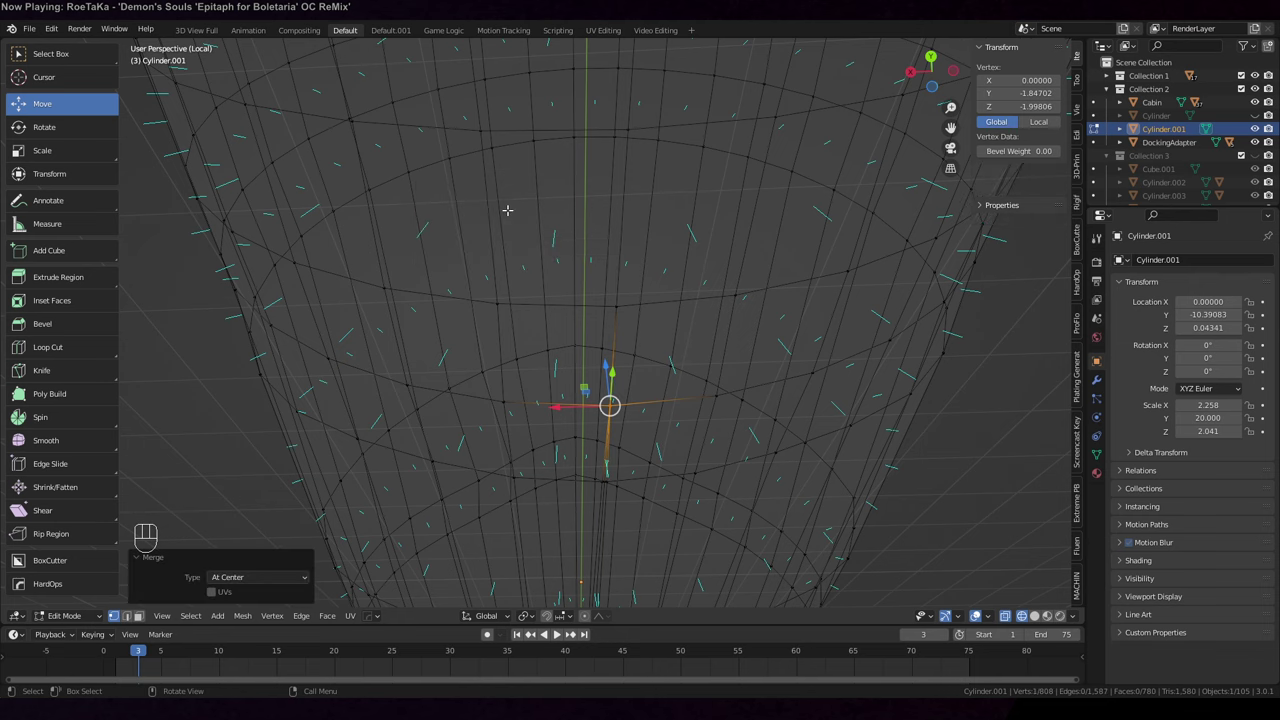
Circle-select the overlapping vertices on the next ring and merge them at center
{"action": "middle_click_drag", "start_coordinate": [618, 366], "coordinate": [645, 290], "text": "shift"}
{"action": "key", "text": "alt+a"}
{"action": "key", "text": "c"}
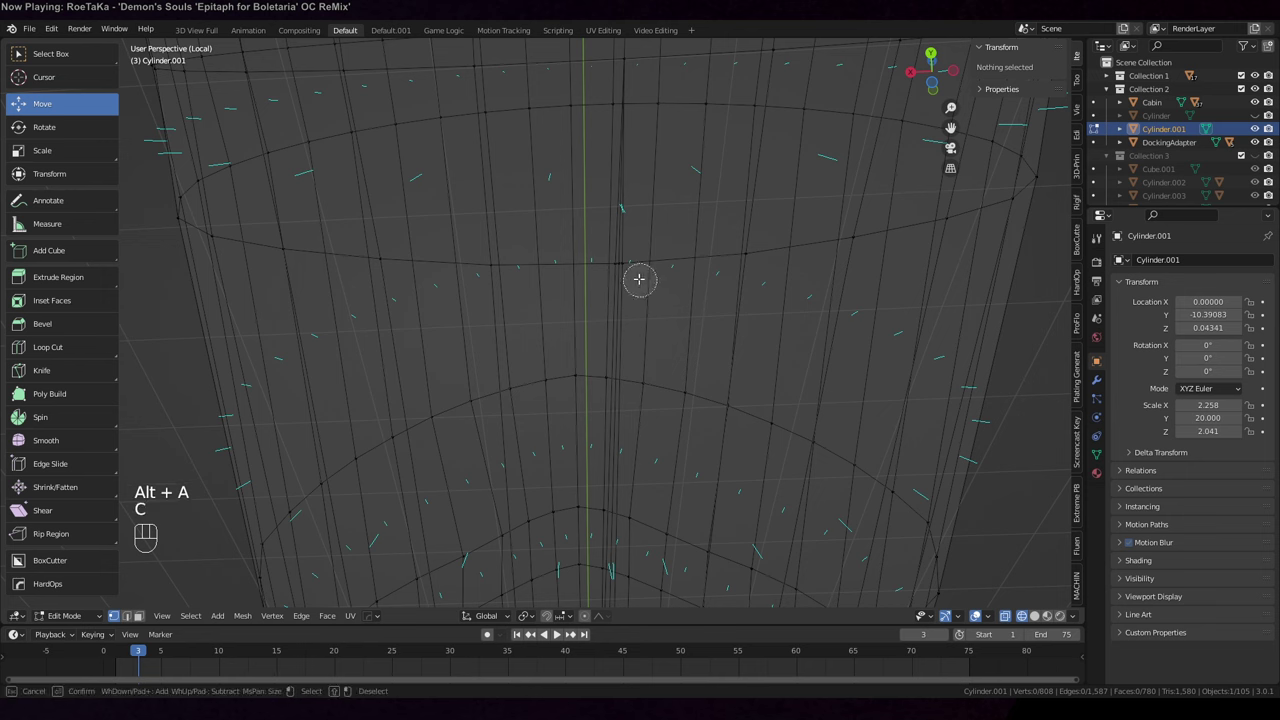
{"action": "left_click", "coordinate": [620, 264]}
{"action": "right_click", "coordinate": [620, 264]}
{"action": "key", "text": "m"}
{"action": "left_click", "coordinate": [617, 265]}
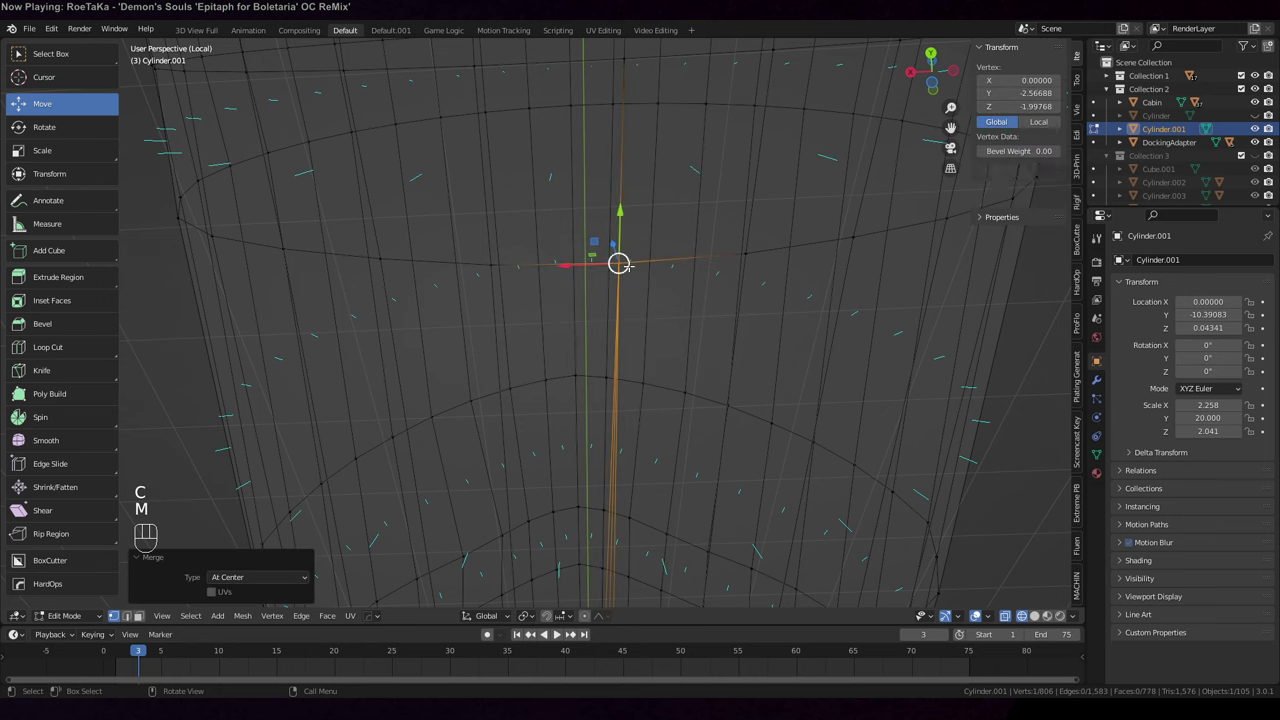
Merge the vertices at the cone's narrow tip into one at center
{"action": "middle_click_drag", "start_coordinate": [617, 263], "coordinate": [652, 145], "text": "shift"}
{"action": "middle_click_drag", "start_coordinate": [626, 368], "coordinate": [660, 253], "text": "shift"}
{"action": "key", "text": "alt+a"}
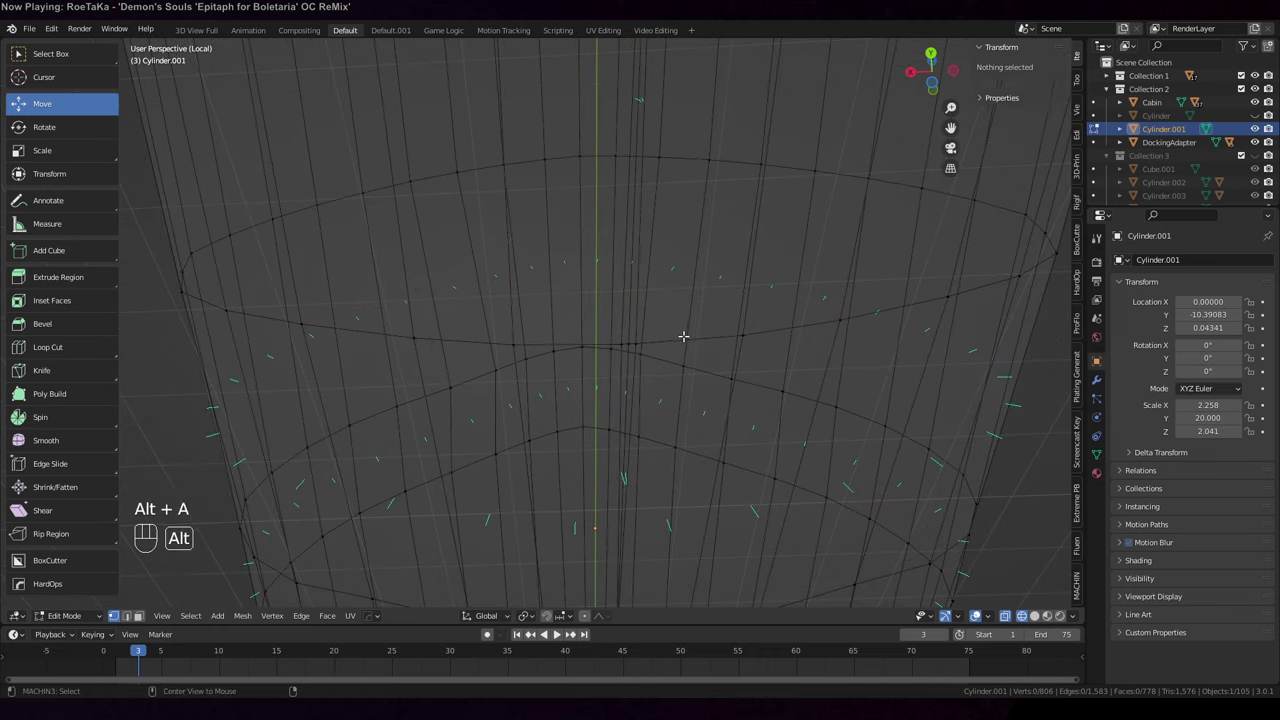
{"action": "key", "text": "c"}
{"action": "mouse_move", "coordinate": [655, 335]}
{"action": "middle_mouse_down", "text": "shift"}
{"action": "mouse_move", "coordinate": [657, 314]}
{"action": "mouse_move", "coordinate": [663, 371]}
{"action": "middle_mouse_up", "text": "shift"}
{"action": "key", "text": "c"}
{"action": "left_click_drag", "start_coordinate": [663, 371], "coordinate": [646, 417]}
{"action": "right_click", "coordinate": [641, 418]}
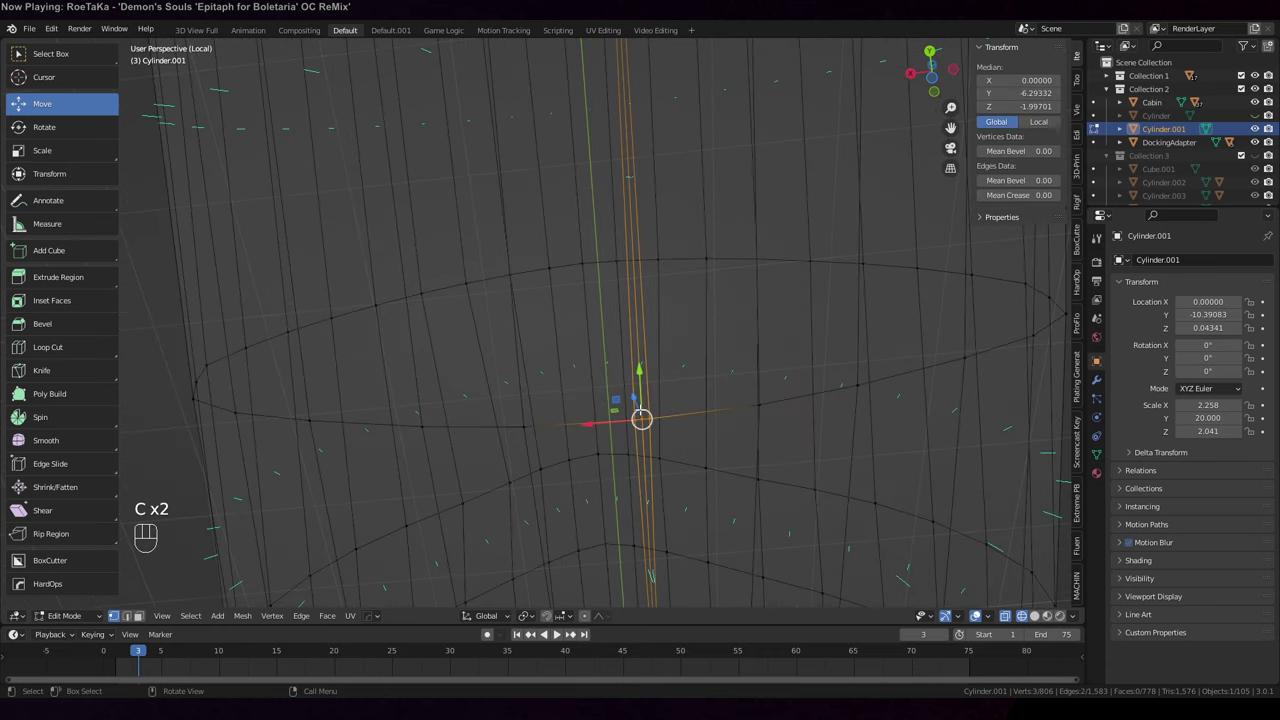
{"action": "key", "text": "m"}
{"action": "left_click", "coordinate": [678, 412]}
Select the entire mesh, then pick a single vertex on the cone
{"action": "key", "text": "a"}
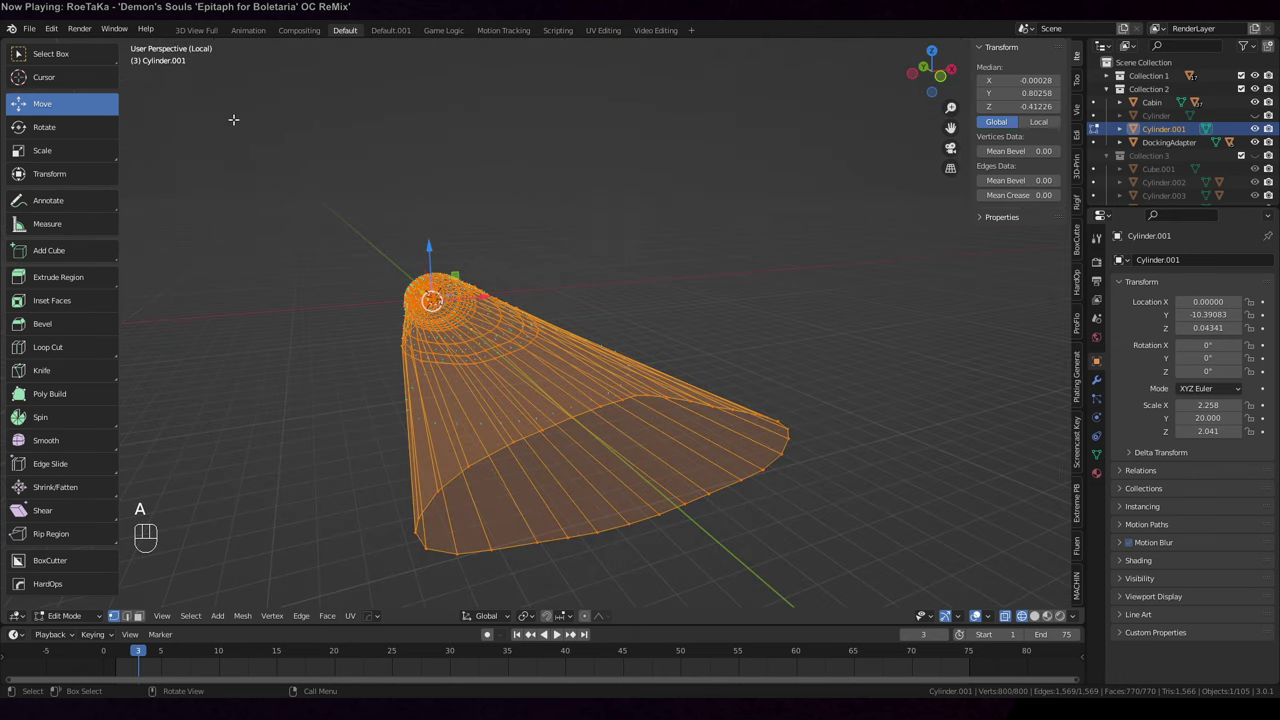
{"action": "middle_click_drag", "start_coordinate": [470, 274], "coordinate": [457, 175]}
{"action": "left_click", "coordinate": [561, 224]}
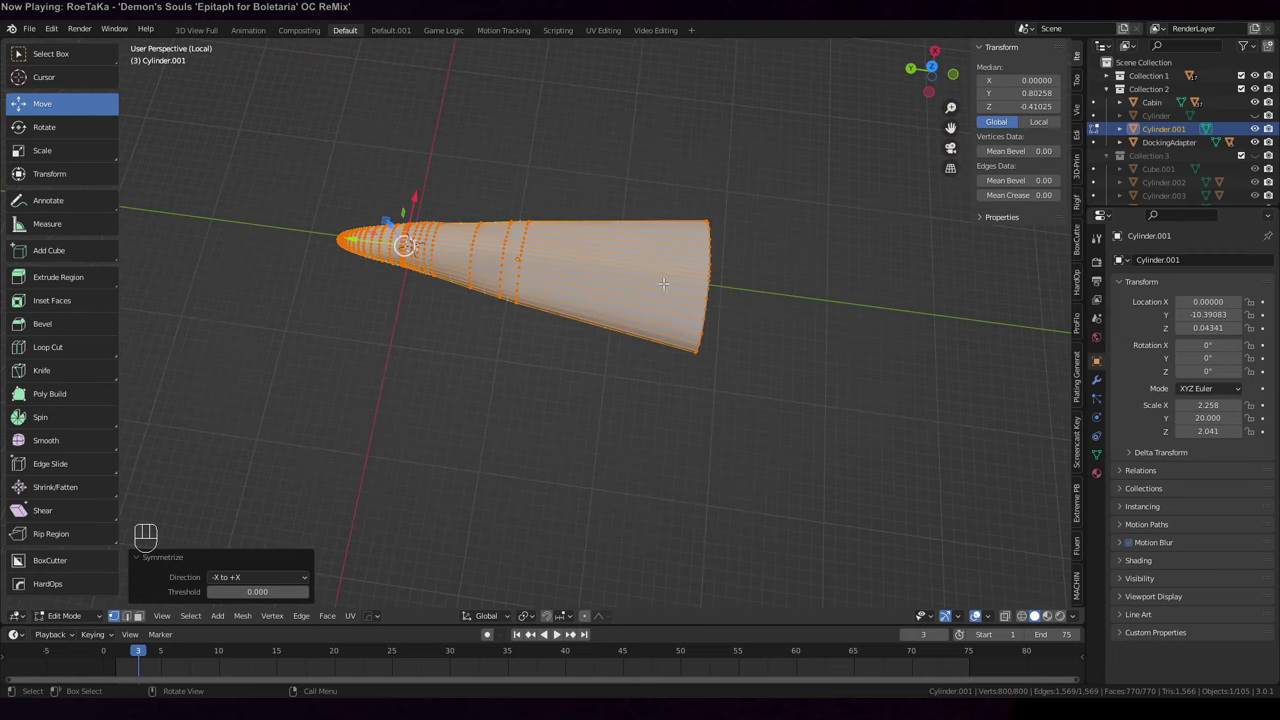
Lift the chosen narrow-end vertex slightly along Z and return to Object Mode
{"action": "middle_click_drag", "start_coordinate": [790, 250], "coordinate": [765, 239]}
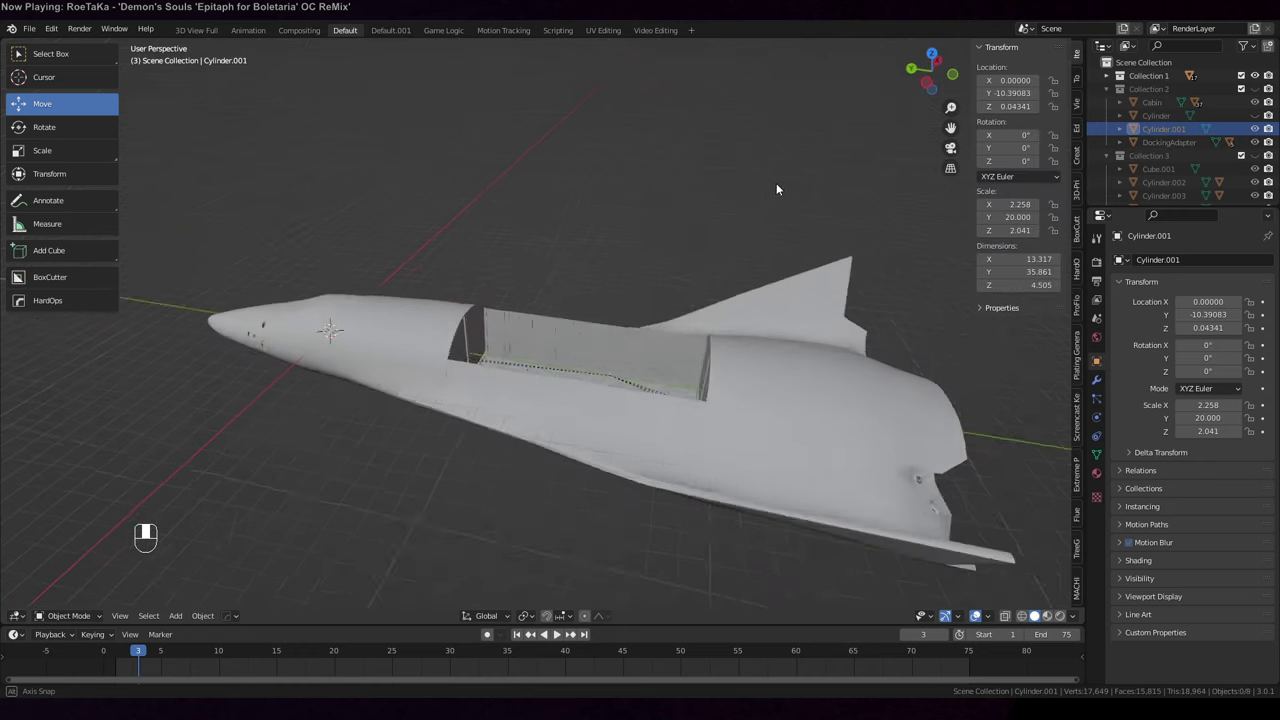
{"action": "middle_click_drag", "start_coordinate": [776, 183], "coordinate": [838, 180]}
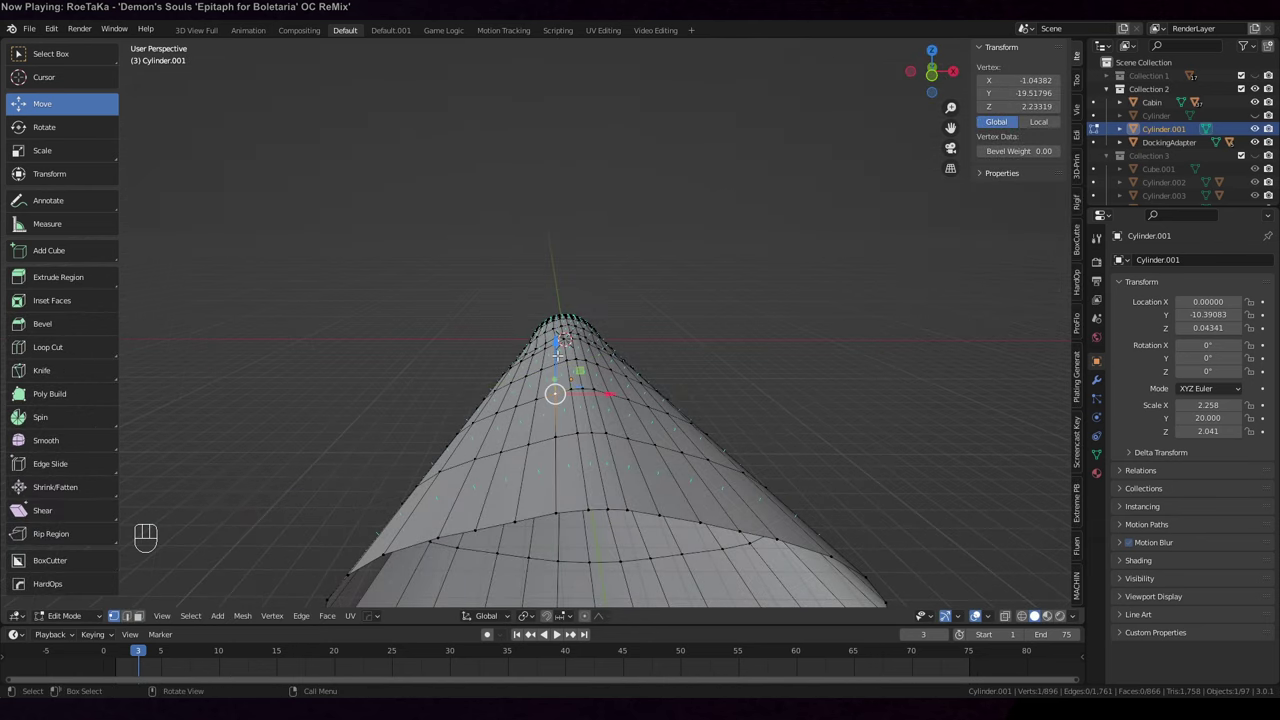
{"action": "left_click_drag", "start_coordinate": [558, 350], "coordinate": [557, 314]}
{"action": "middle_click_drag", "start_coordinate": [557, 314], "coordinate": [640, 340]}
{"action": "key", "text": "Tab"}
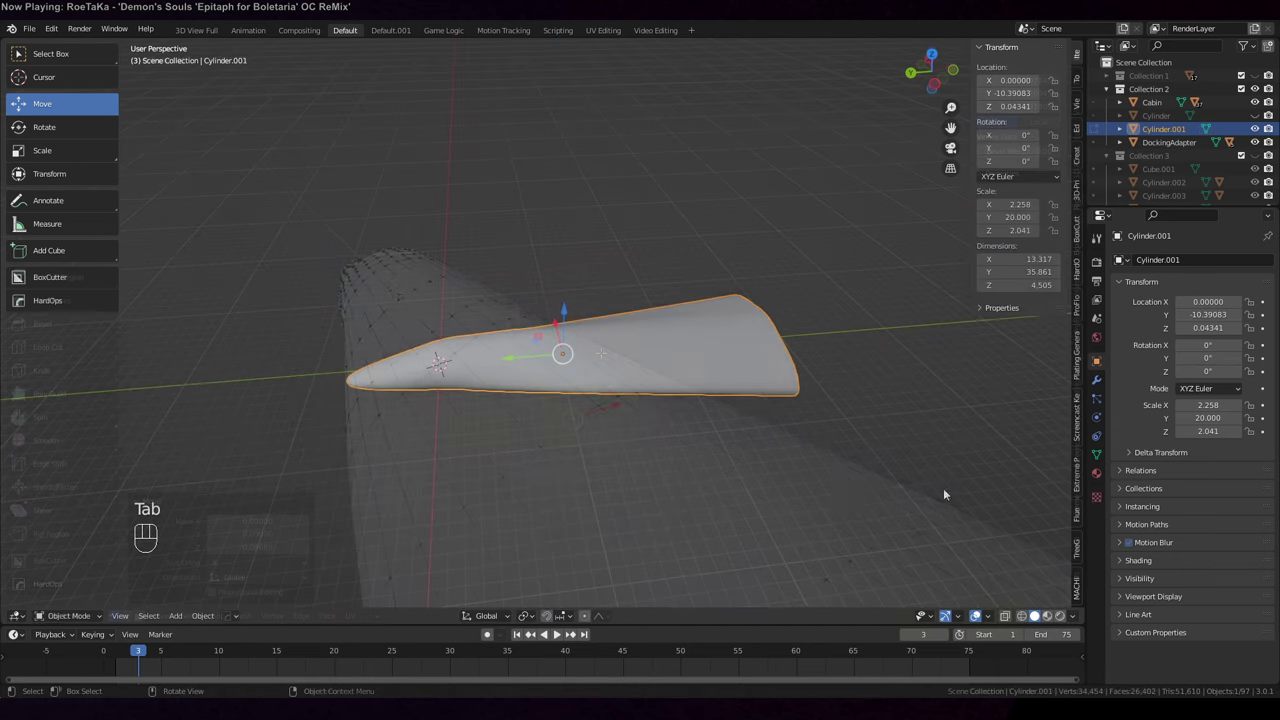
{"action": "middle_click_drag", "start_coordinate": [686, 525], "coordinate": [620, 300]}
In Edit Mode, try shifting a group of underside edges along X, then undo it
{"action": "key", "text": "Tab"}
{"action": "scroll", "coordinate": [660, 445], "scroll_direction": "up", "scroll_amount": 3}
{"action": "left_click", "coordinate": [590, 300]}
{"action": "left_click_drag", "start_coordinate": [575, 288], "coordinate": [606, 294]}
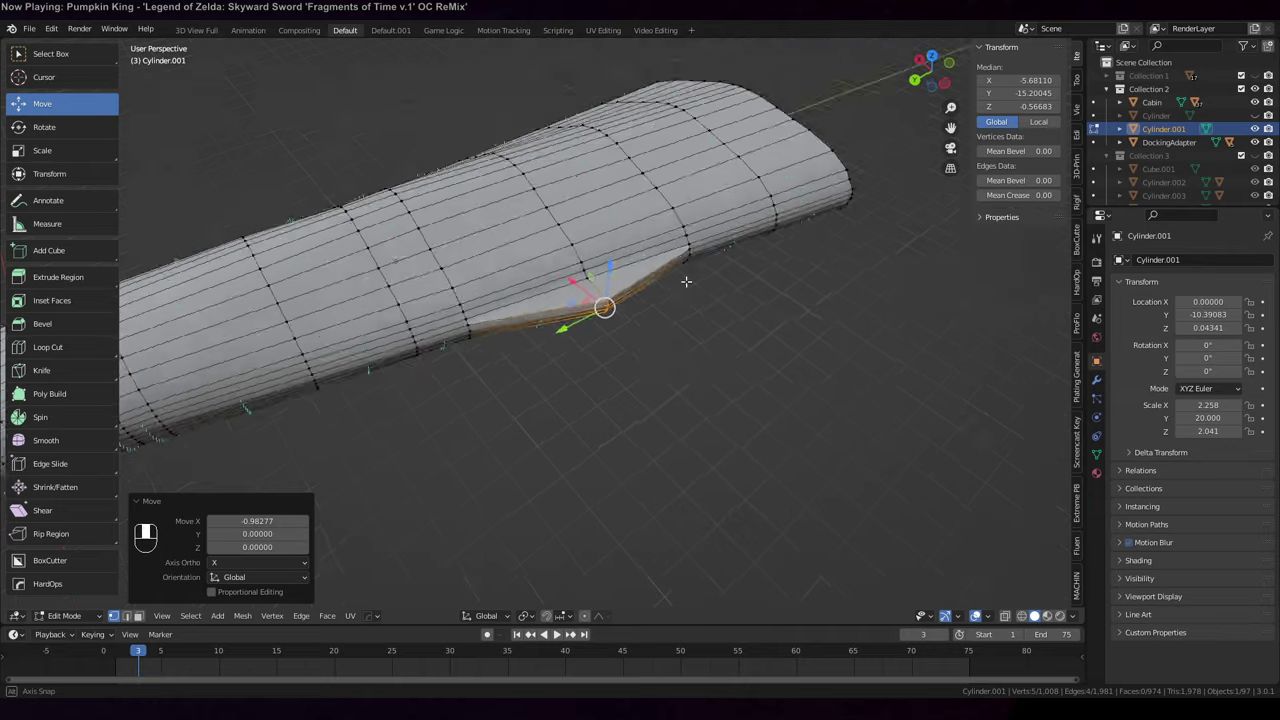
{"action": "middle_click_drag", "start_coordinate": [684, 273], "coordinate": [677, 291]}
{"action": "key", "text": "ctrl+z"}
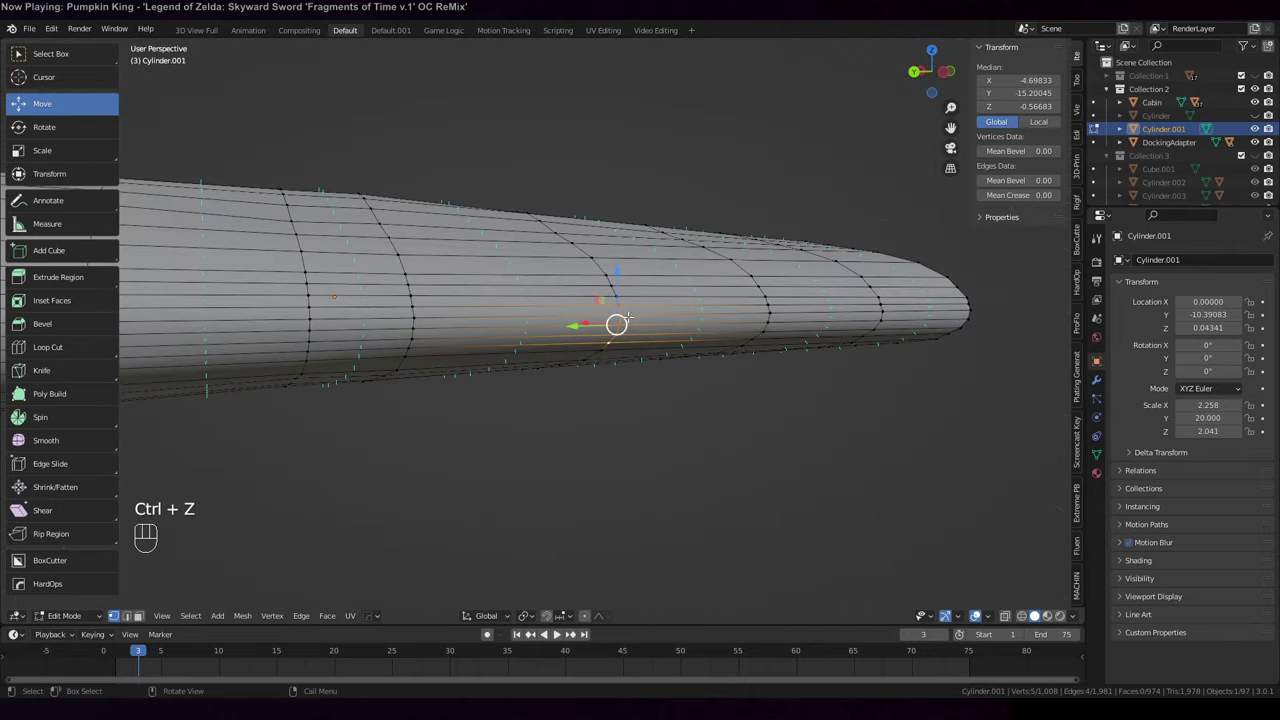
Push a single underside edge out along X with soft proportional falloff
{"action": "left_click", "coordinate": [625, 319]}
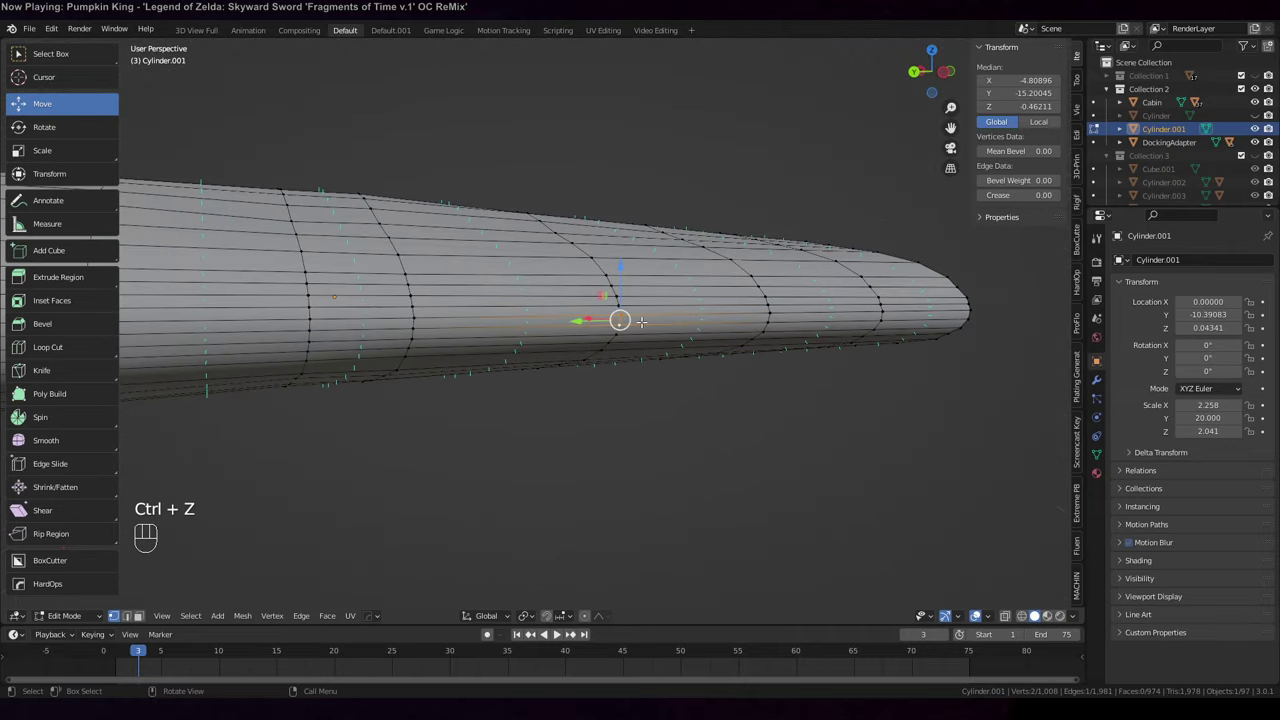
{"action": "middle_click_drag", "start_coordinate": [620, 317], "coordinate": [598, 339]}
{"action": "left_click_drag", "start_coordinate": [594, 250], "coordinate": [604, 262]}
{"action": "scroll", "coordinate": [604, 262], "scroll_direction": "down", "scroll_amount": 3}
{"action": "scroll", "coordinate": [604, 262], "scroll_direction": "up", "scroll_amount": 2}
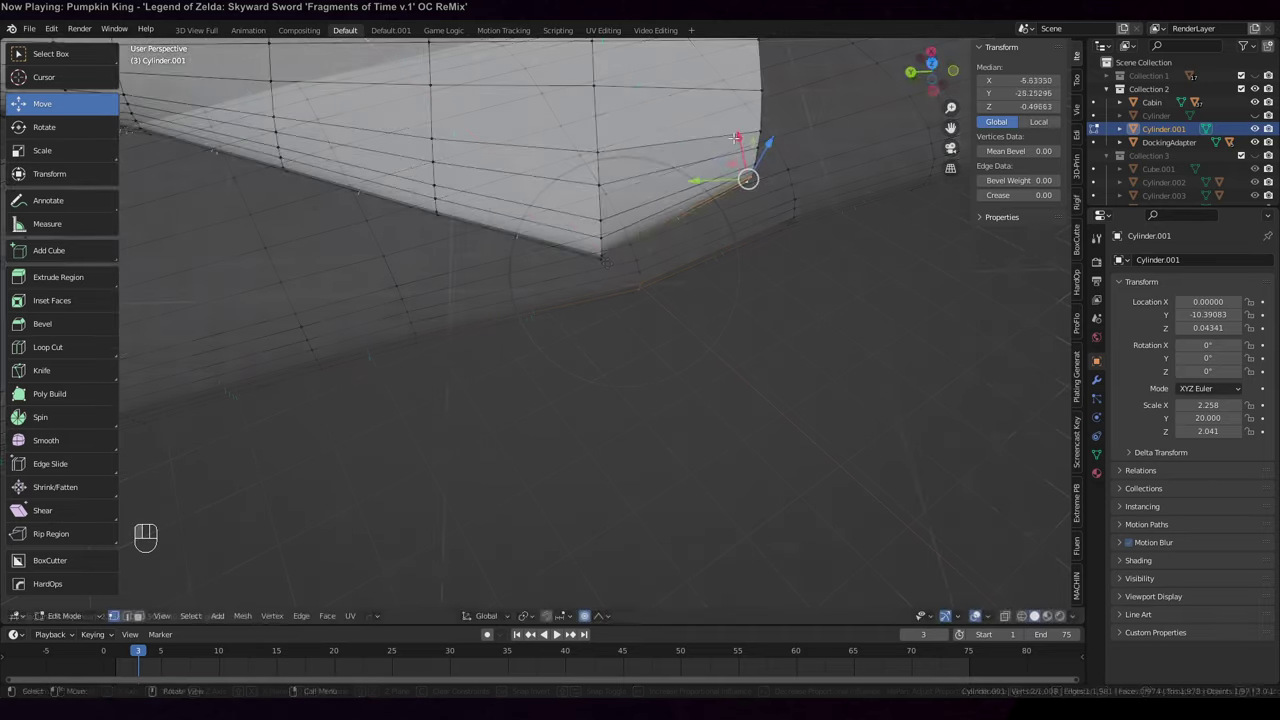
{"action": "left_click_drag", "start_coordinate": [736, 139], "coordinate": [770, 215]}
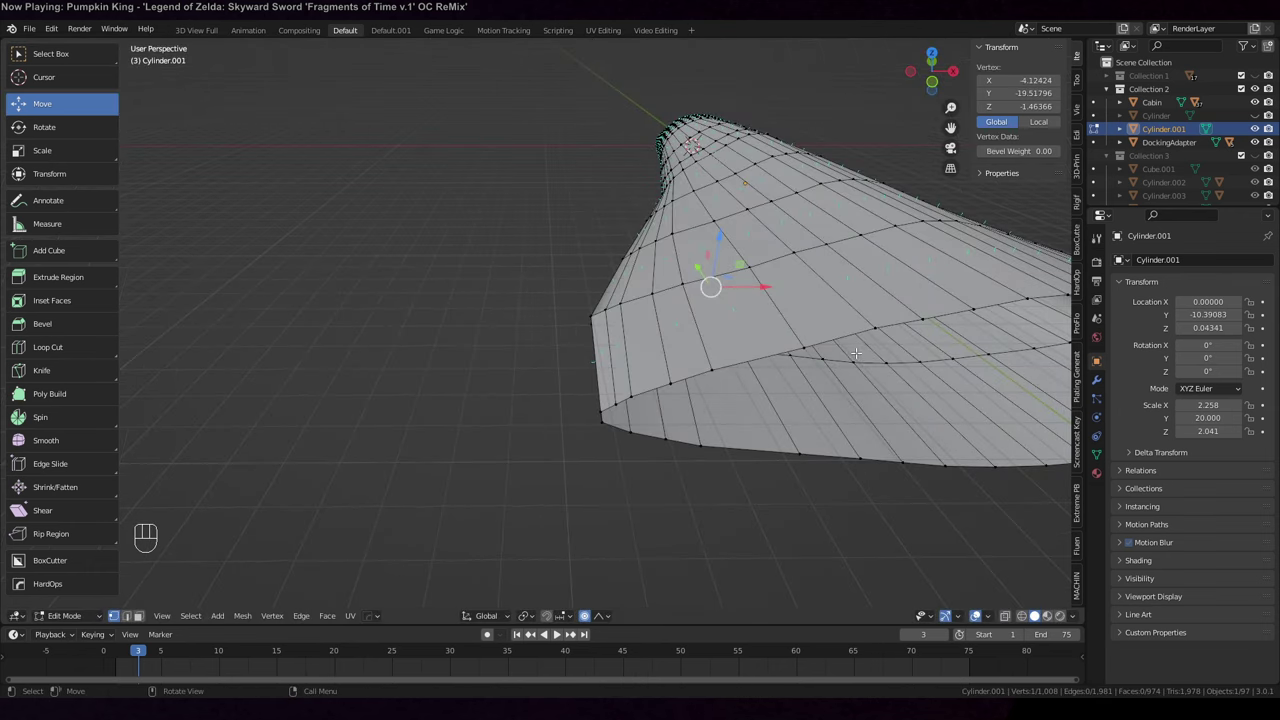
Move a rear vertex with soft falloff and lower it along Z
{"action": "middle_click_drag", "start_coordinate": [855, 351], "coordinate": [850, 325]}
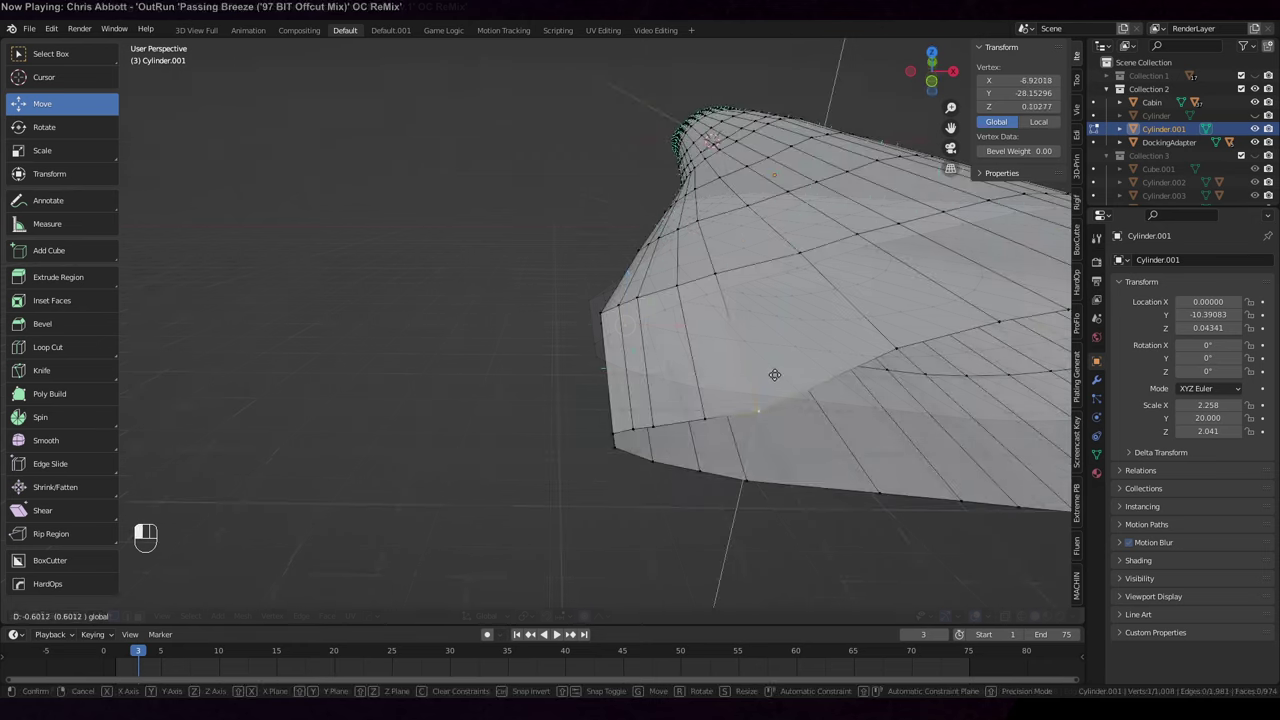
{"action": "left_click_drag", "start_coordinate": [771, 371], "coordinate": [800, 363]}
{"action": "middle_click_drag", "start_coordinate": [800, 363], "coordinate": [771, 254]}
{"action": "key", "text": "Tab"}
{"action": "key", "text": "Tab"}
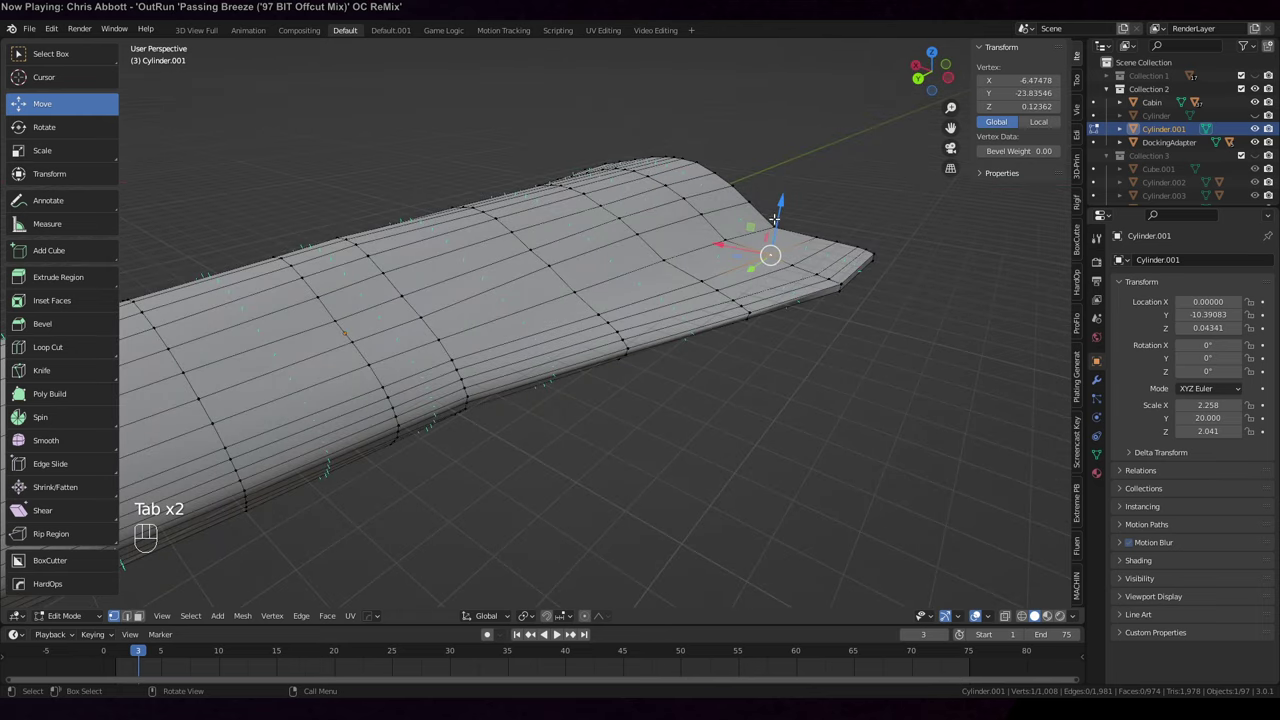
{"action": "left_click_drag", "start_coordinate": [782, 208], "coordinate": [803, 222]}
Select two neighbouring vertices near the notch and lower them along Z
{"action": "left_click", "coordinate": [796, 258]}
{"action": "key", "text": "Tab"}
{"action": "middle_click_drag", "start_coordinate": [714, 284], "coordinate": [706, 325]}
{"action": "key", "text": "Tab"}
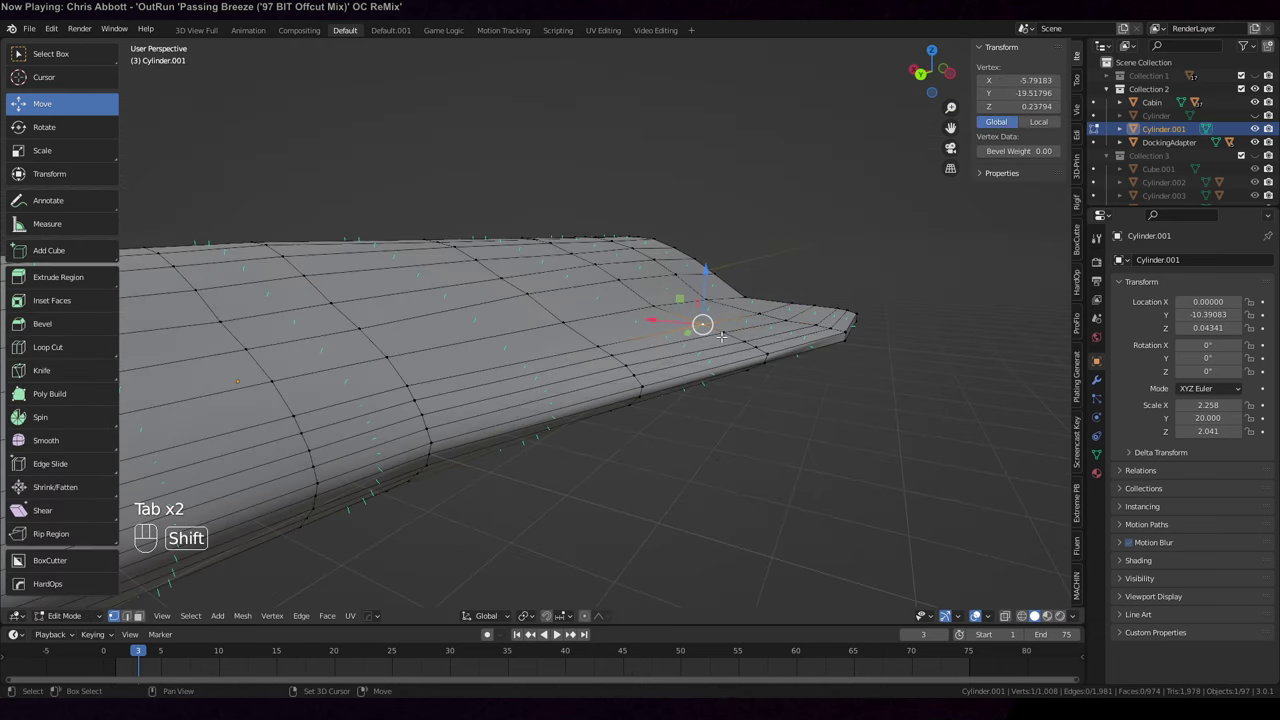
{"action": "left_click", "coordinate": [720, 336], "text": "shift"}
{"action": "left_click_drag", "start_coordinate": [714, 285], "coordinate": [716, 289]}
Return to Object Mode and view the whole hull in see-through wireframe
{"action": "key", "text": "Tab"}
{"action": "middle_click_drag", "start_coordinate": [748, 300], "coordinate": [791, 416]}
{"action": "scroll", "coordinate": [632, 373], "scroll_direction": "down", "scroll_amount": 5}
{"action": "middle_click_drag", "start_coordinate": [632, 373], "coordinate": [529, 492]}
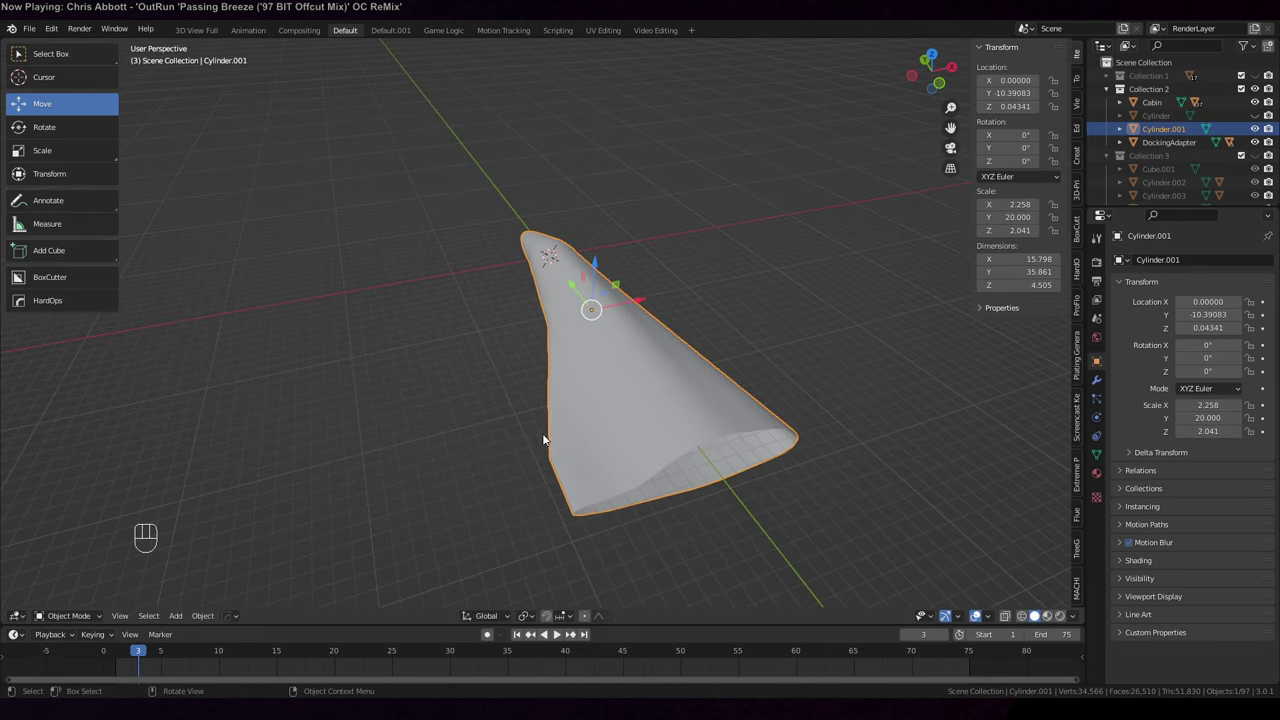
{"action": "middle_click_drag", "start_coordinate": [543, 440], "coordinate": [654, 481]}
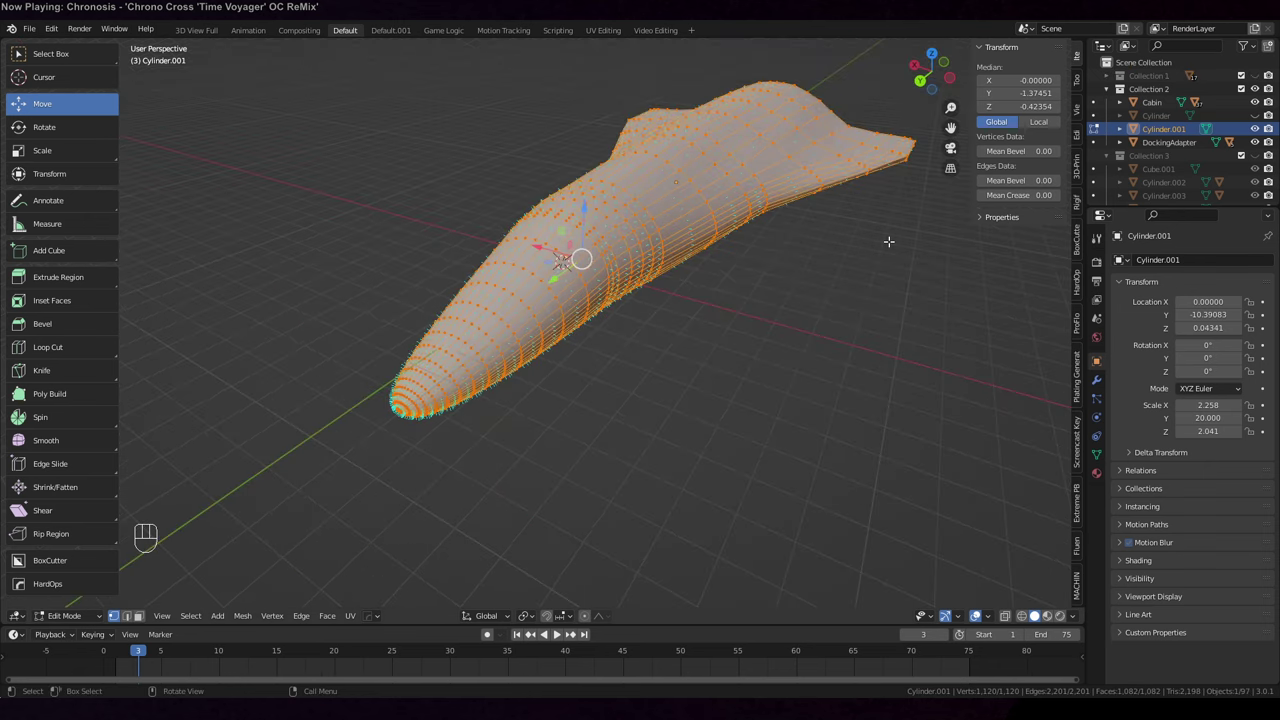
{"action": "key", "text": "z"}
{"action": "middle_click_drag", "start_coordinate": [850, 320], "coordinate": [754, 292]}
{"action": "key", "text": "Tab"}
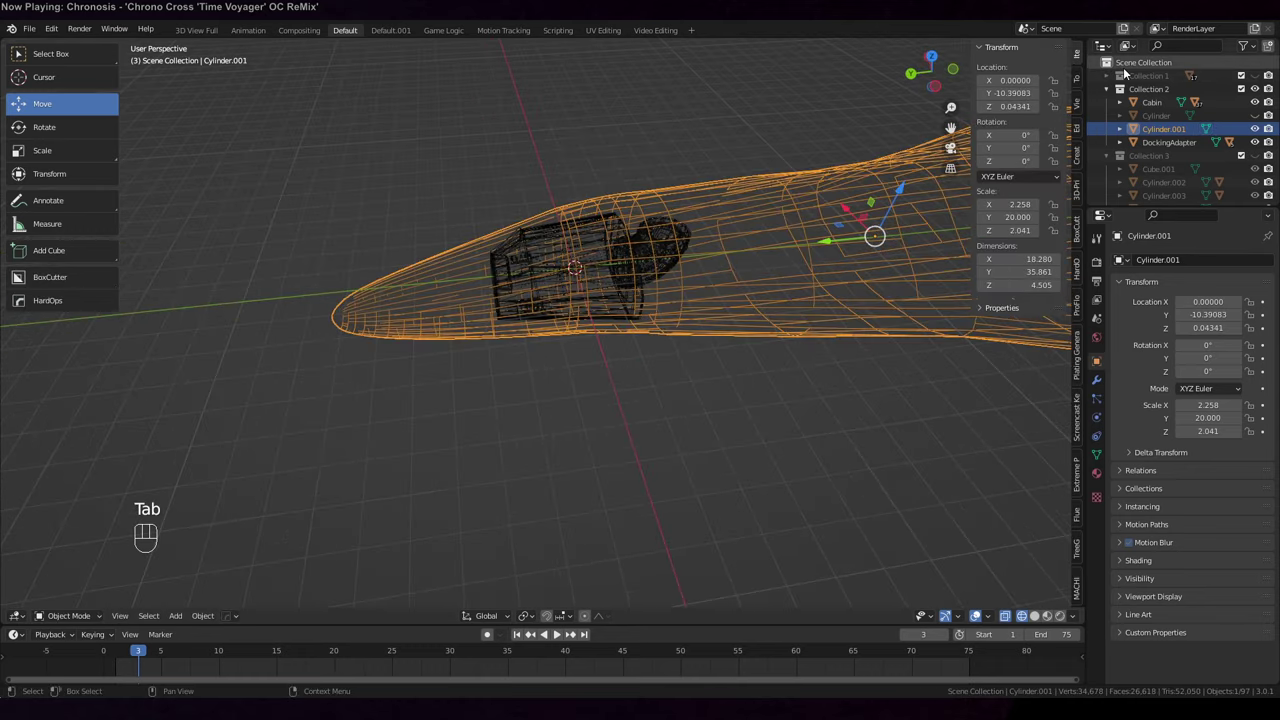
Move the hull to Y -9.19495 and lower it to Z -0.30756
{"action": "left_click_drag", "start_coordinate": [834, 240], "coordinate": [706, 312]}
{"action": "middle_click_drag", "start_coordinate": [706, 312], "coordinate": [792, 184]}
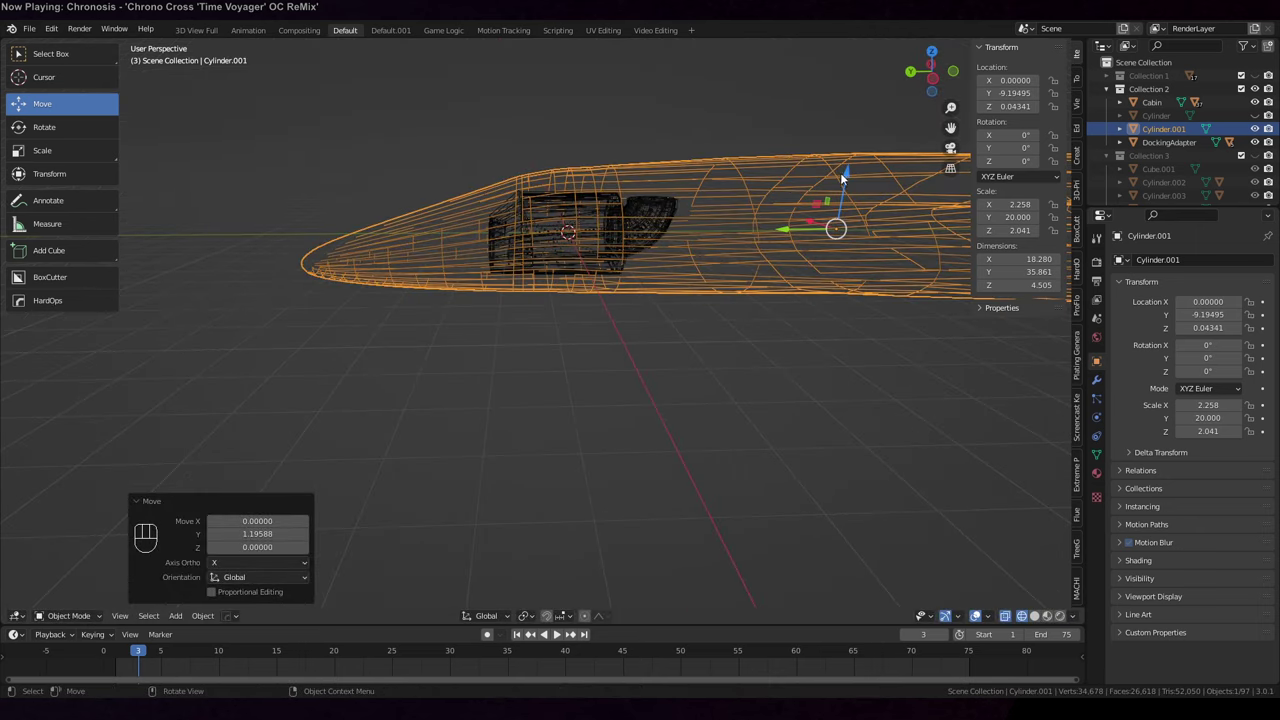
{"action": "left_click_drag", "start_coordinate": [843, 175], "coordinate": [841, 185]}
Add a cube and move it along Y onto the fuselage nose
{"action": "middle_click_drag", "start_coordinate": [797, 238], "coordinate": [740, 372]}
{"action": "left_click", "coordinate": [175, 615]}
{"action": "mouse_move", "coordinate": [194, 600]}
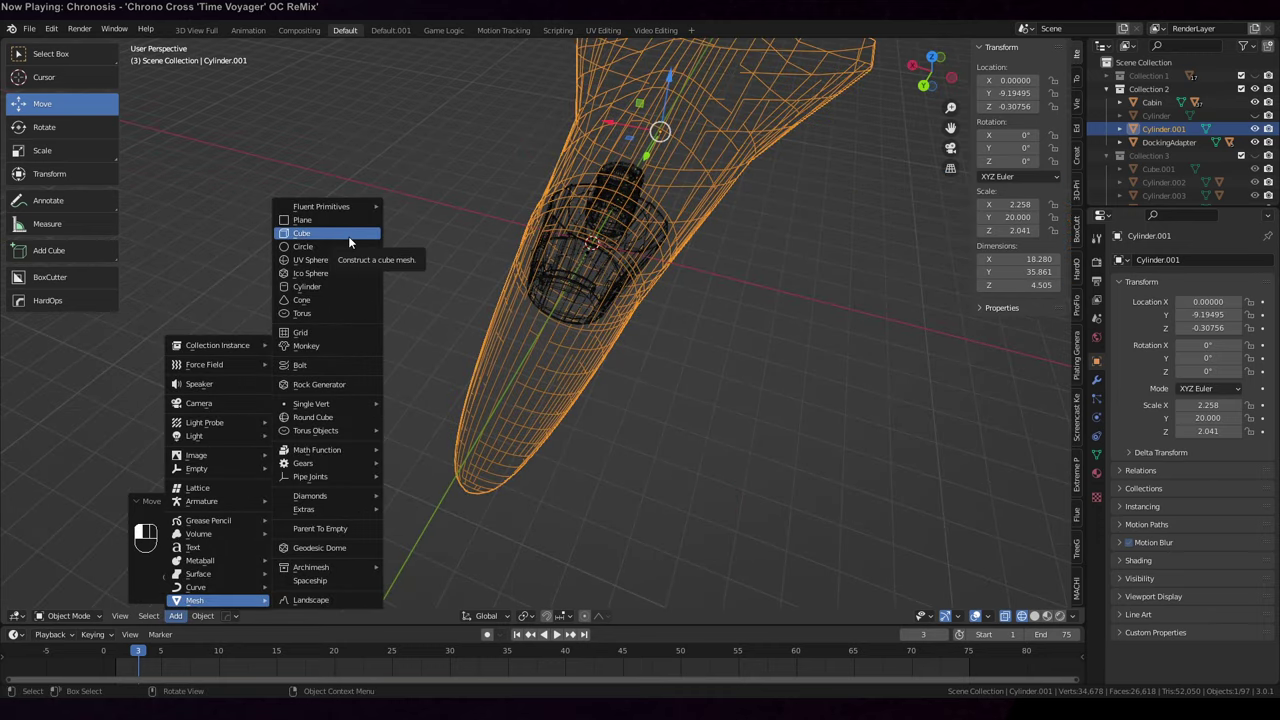
{"action": "left_click", "coordinate": [348, 236]}
{"action": "scroll", "coordinate": [648, 339], "scroll_direction": "up", "scroll_amount": 3}
{"action": "middle_click_drag", "start_coordinate": [648, 339], "coordinate": [561, 303]}
{"action": "scroll", "coordinate": [561, 303], "scroll_direction": "down", "scroll_amount": 3}
{"action": "key", "text": "g"}
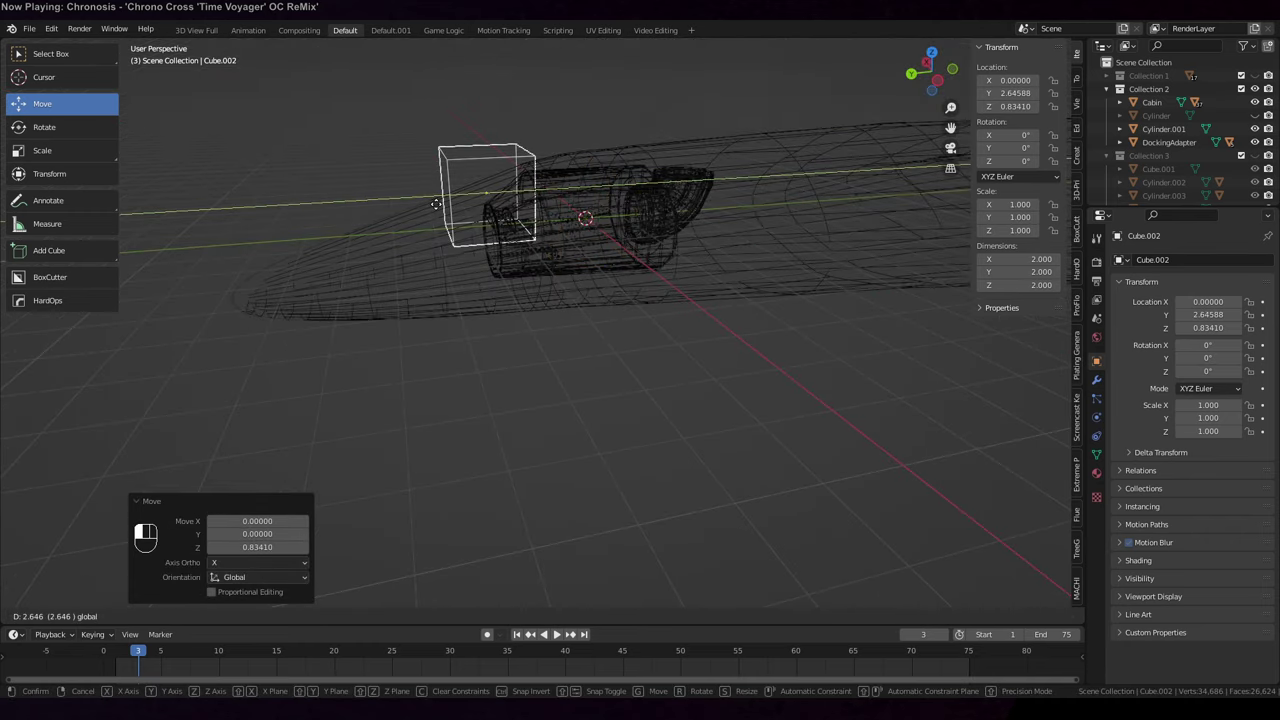
{"action": "left_click", "coordinate": [588, 186]}
{"action": "middle_click_drag", "start_coordinate": [588, 186], "coordinate": [573, 172]}
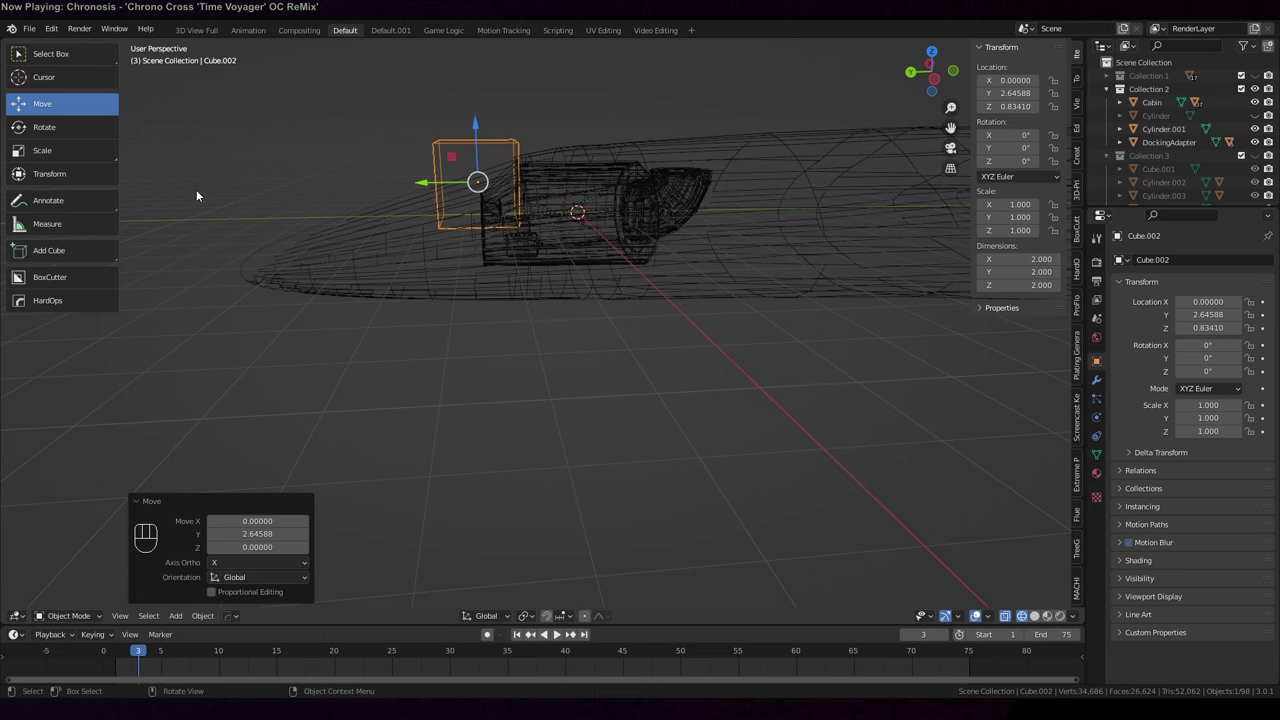
Flatten the cube to 0.588 on Z and add a level-2 Subdivision Surface modifier
{"action": "key", "text": "Tab"}
{"action": "key", "text": "s"}
{"action": "key", "text": "z"}
{"action": "key", "text": "z"}
{"action": "left_click", "coordinate": [654, 356]}
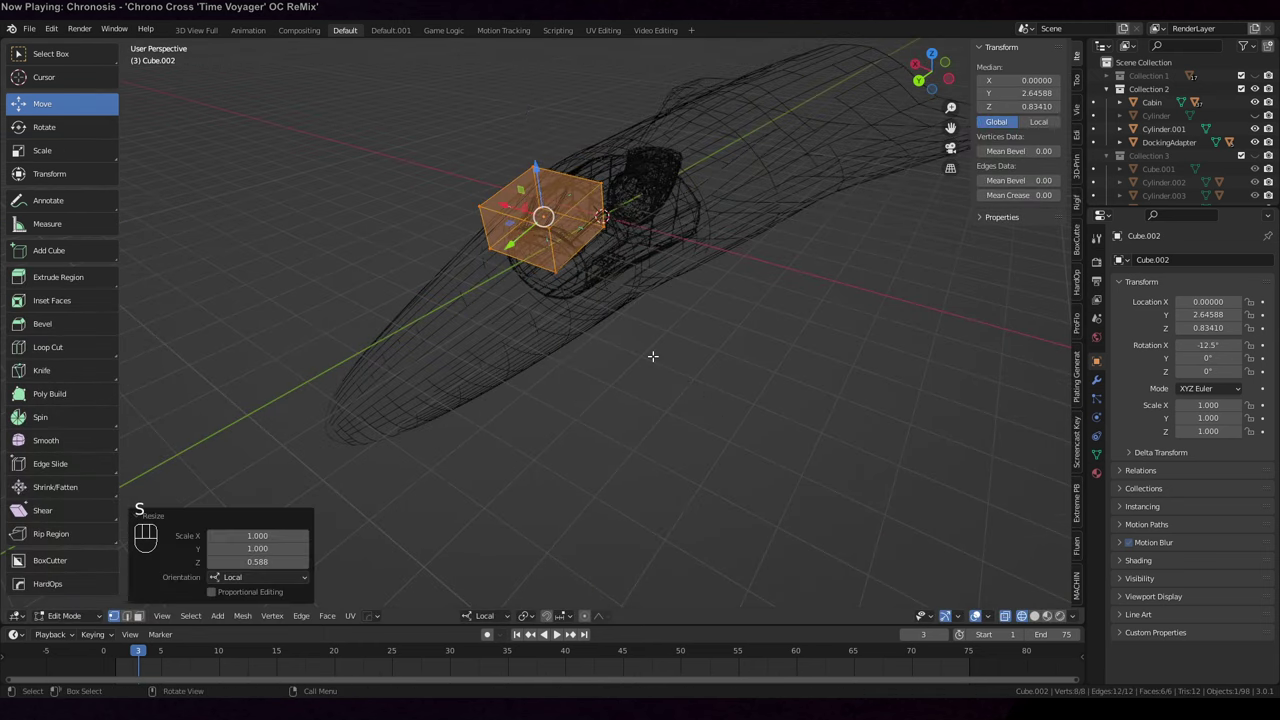
{"action": "middle_click_drag", "start_coordinate": [746, 402], "coordinate": [774, 434]}
{"action": "key", "text": "shift+z"}
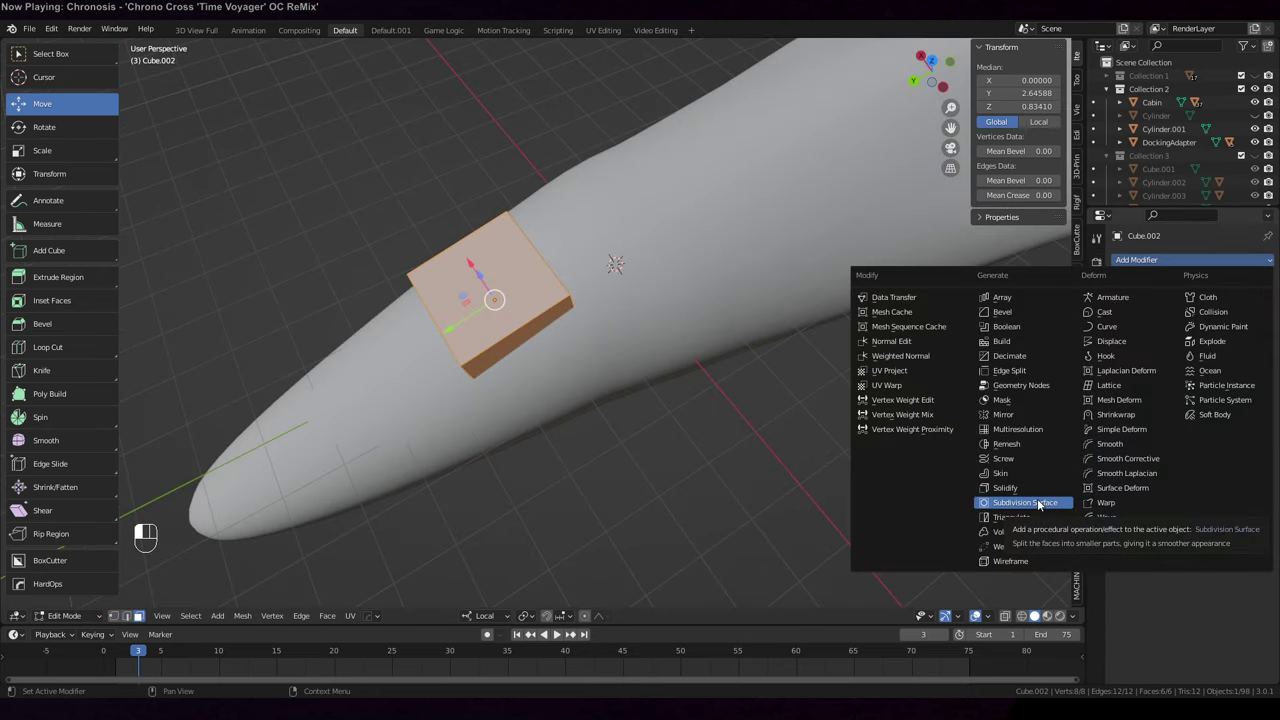
{"action": "left_click", "coordinate": [1038, 503]}
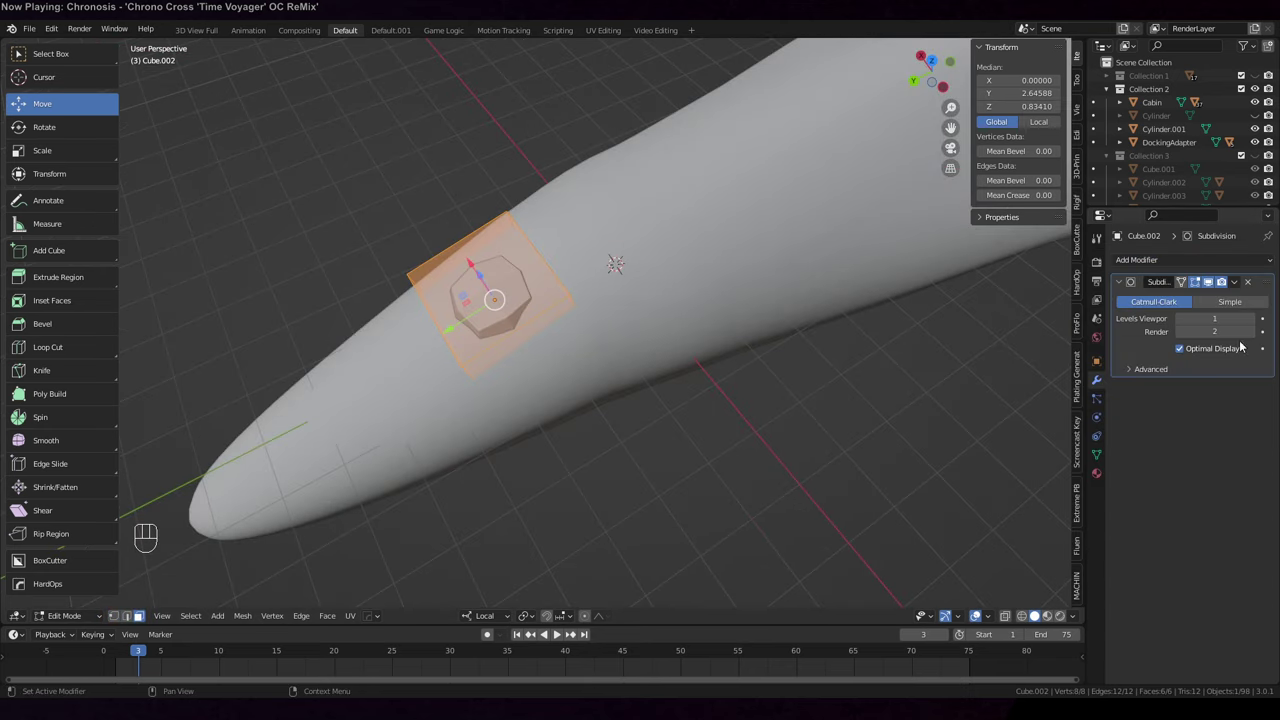
{"action": "left_click_drag", "start_coordinate": [1178, 318], "coordinate": [1190, 318]}
{"action": "middle_click_drag", "start_coordinate": [700, 372], "coordinate": [492, 433]}
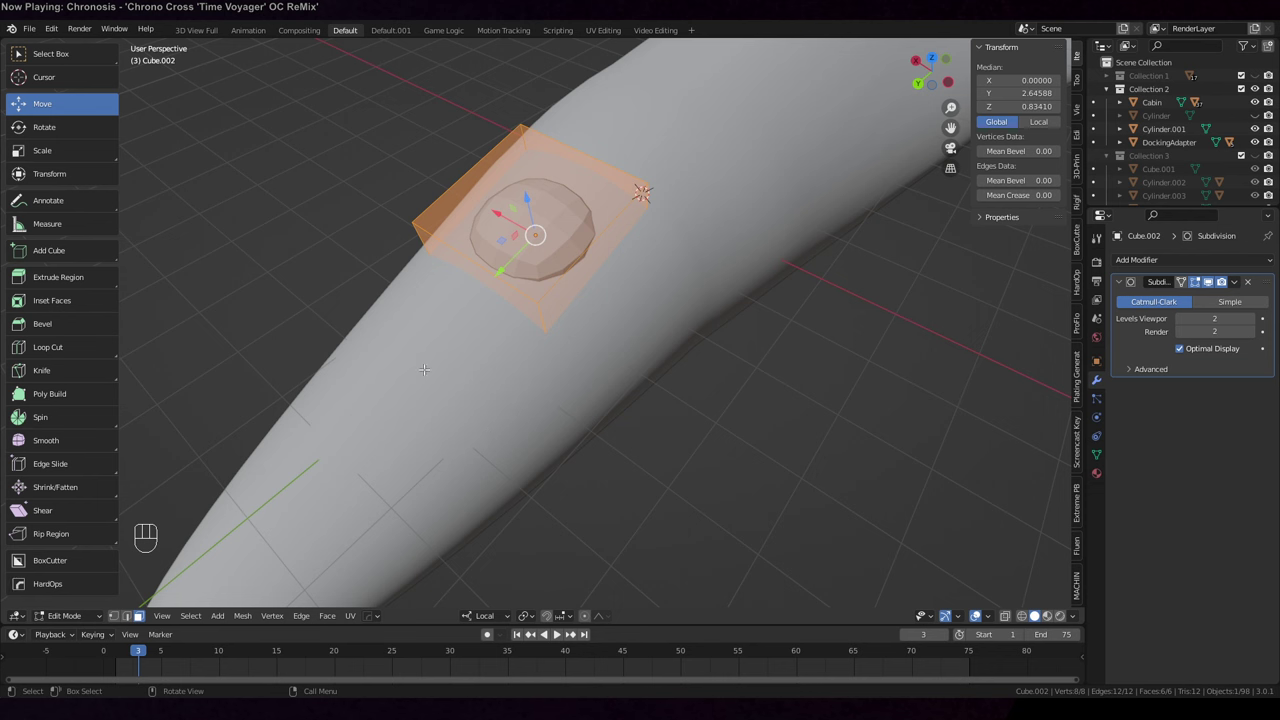
Cut edge loops across the canopy and slide two selected edges along local Y
{"action": "left_click", "coordinate": [92, 342]}
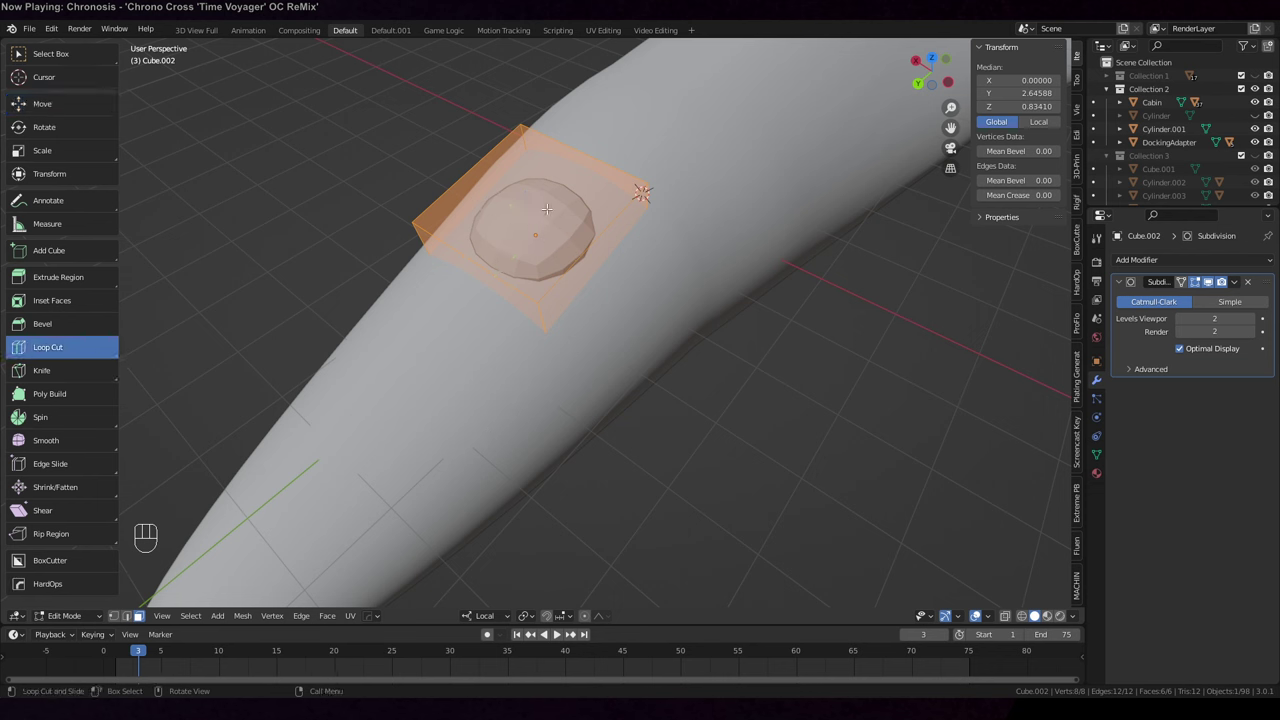
{"action": "left_click", "coordinate": [535, 130]}
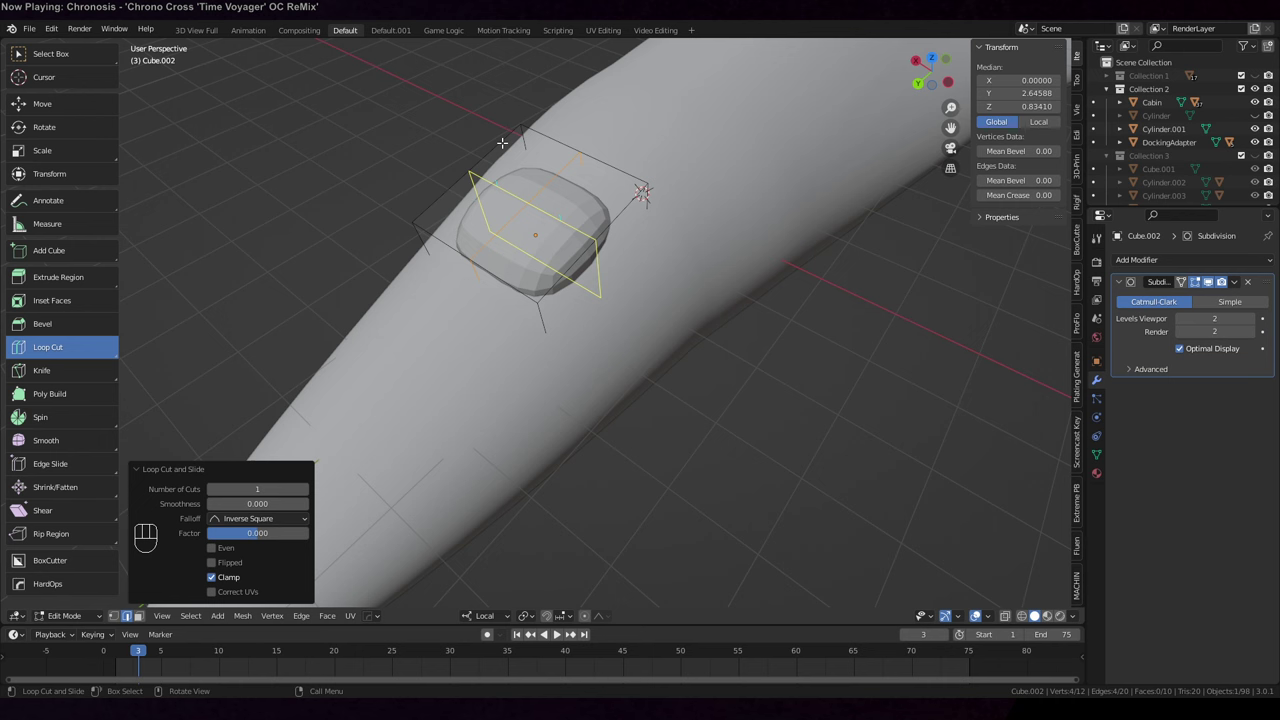
{"action": "left_click_drag", "start_coordinate": [505, 143], "coordinate": [541, 127]}
{"action": "middle_click_drag", "start_coordinate": [541, 127], "coordinate": [430, 240]}
{"action": "key", "text": "2"}
{"action": "left_click", "coordinate": [428, 240]}
{"action": "left_click", "coordinate": [447, 258], "text": "shift"}
{"action": "key", "text": "g"}
{"action": "key", "text": "y"}
{"action": "key", "text": "y"}
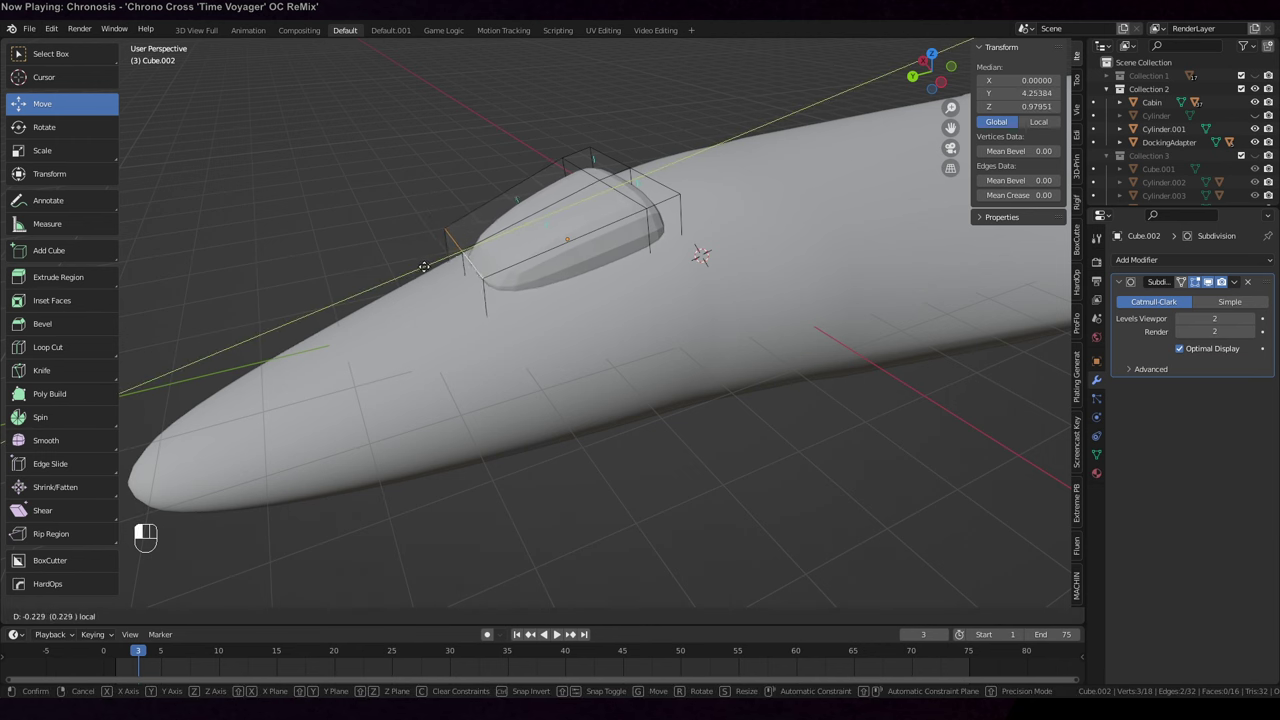
{"action": "left_click", "coordinate": [430, 262]}
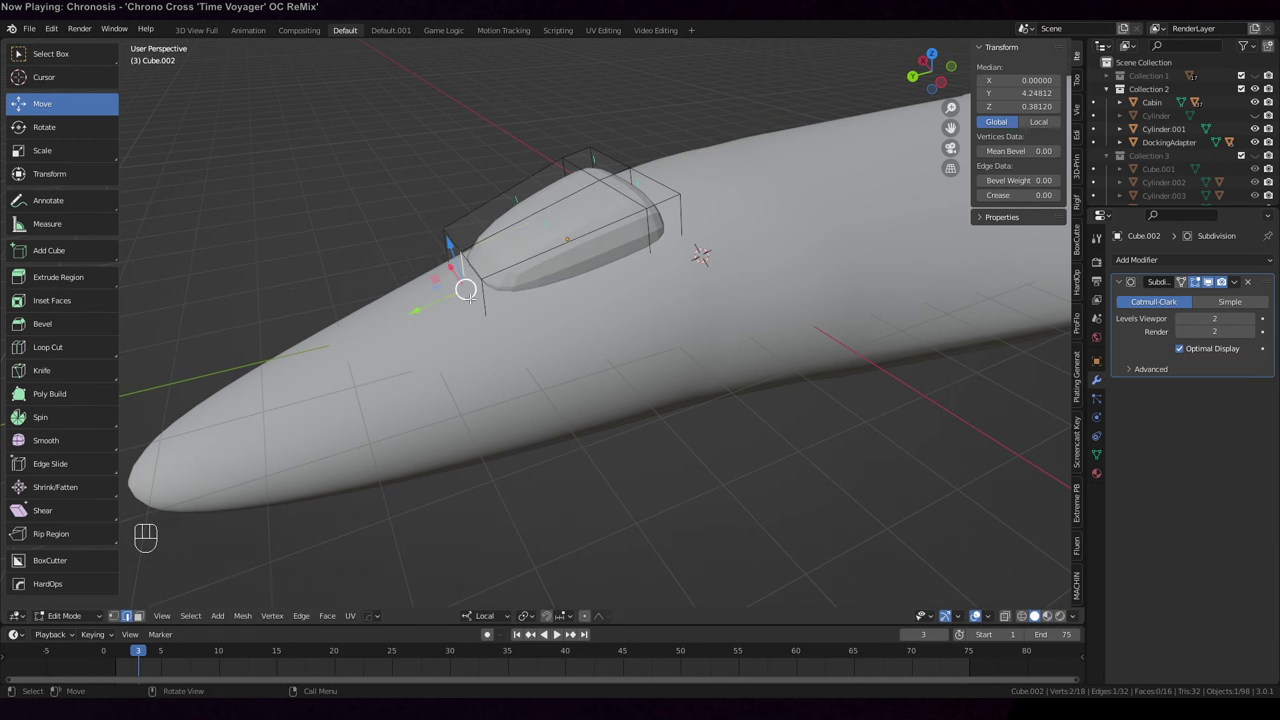
Lower the canopy's top vertices by -0.12044 along local Z
{"action": "left_click", "coordinate": [466, 288], "text": "shift"}
{"action": "mouse_move", "coordinate": [466, 288]}
{"action": "middle_mouse_down"}
{"action": "mouse_move", "coordinate": [516, 311]}
{"action": "mouse_move", "coordinate": [491, 303]}
{"action": "middle_mouse_up"}
{"action": "key", "text": "z"}
{"action": "key", "text": "z"}
{"action": "key", "text": "g"}
{"action": "key", "text": "z"}
{"action": "key", "text": "z"}
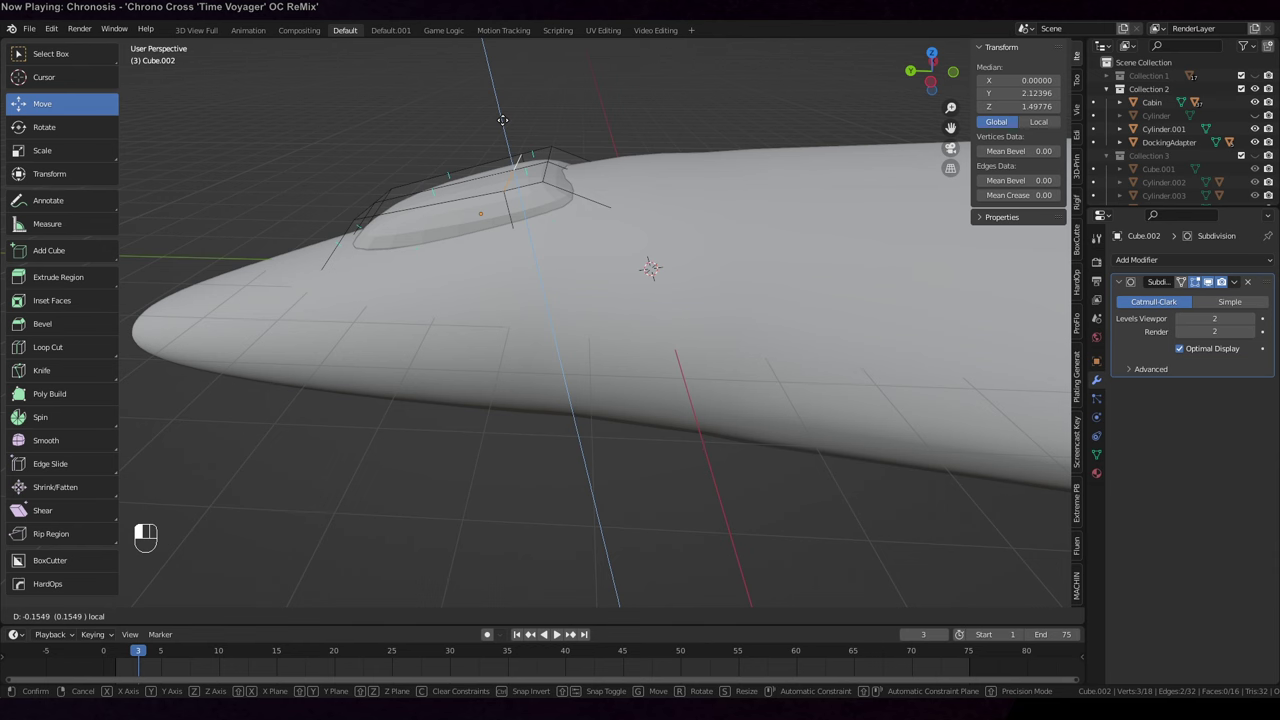
{"action": "left_click", "coordinate": [503, 117]}
{"action": "middle_click_drag", "start_coordinate": [503, 117], "coordinate": [691, 200]}
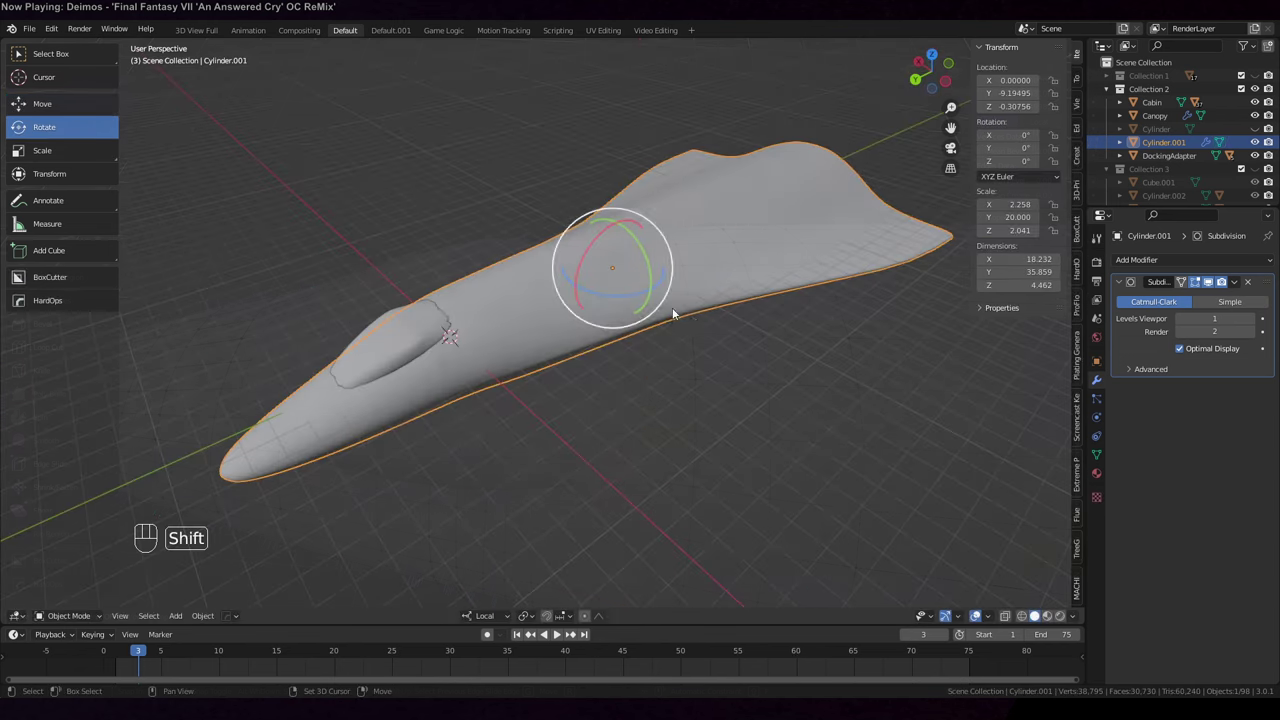
Switch to an orthographic top view and enter Edit Mode on the hull
{"action": "middle_click_drag", "start_coordinate": [668, 350], "coordinate": [382, 413], "text": "shift"}
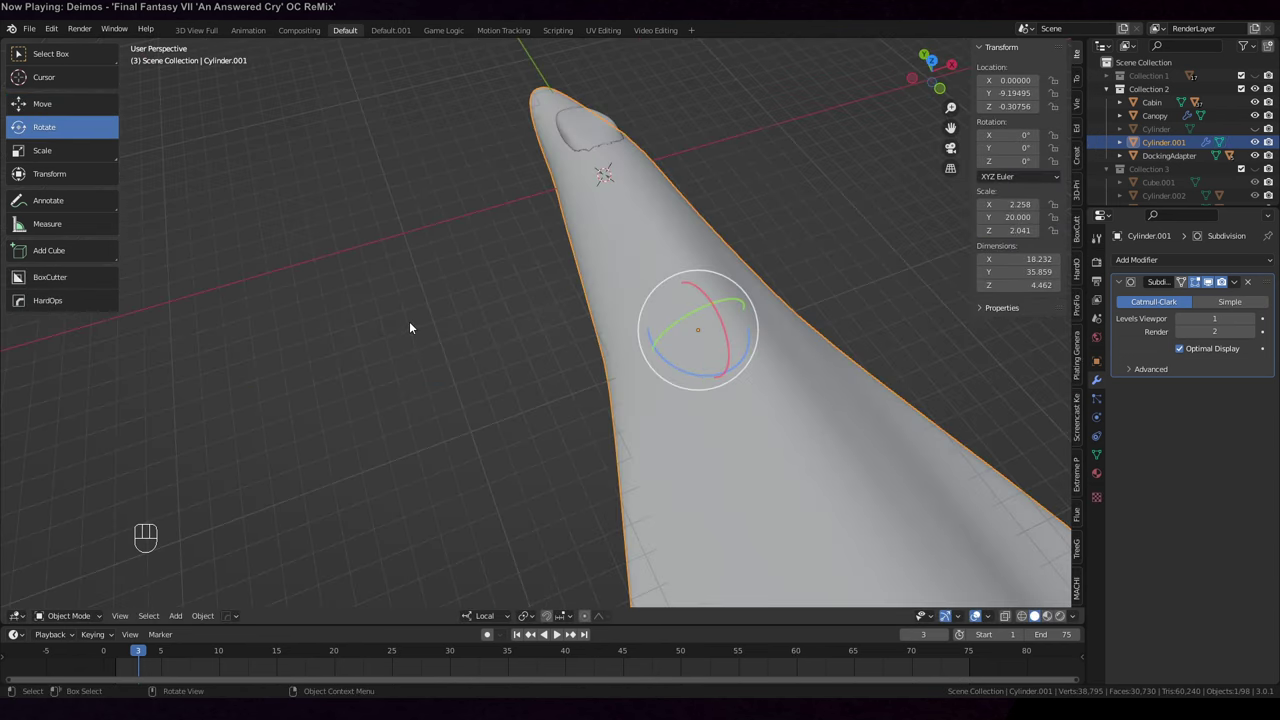
{"action": "key", "text": "KP_5"}
{"action": "key", "text": "KP_7"}
{"action": "middle_click_drag", "start_coordinate": [409, 321], "coordinate": [355, 340], "text": "shift"}
{"action": "scroll", "coordinate": [362, 322], "scroll_direction": "down", "scroll_amount": 4}
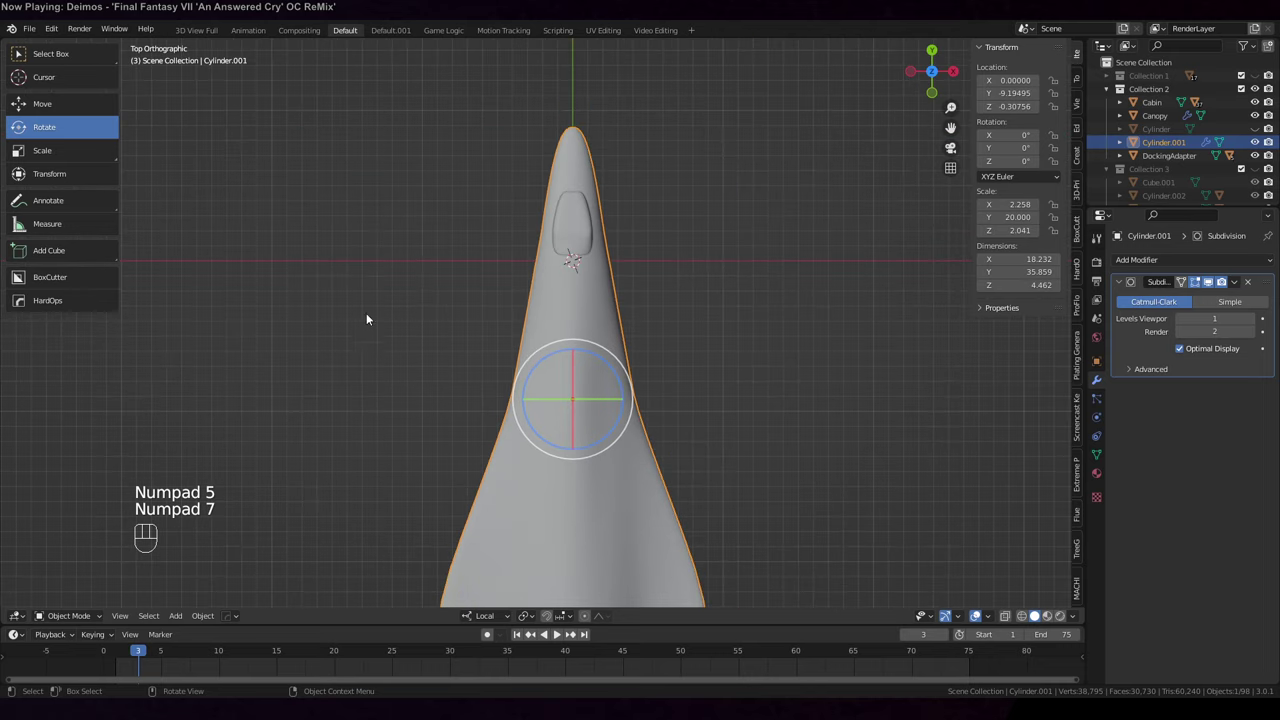
{"action": "key", "text": "Tab"}
{"action": "middle_click_drag", "start_coordinate": [723, 317], "coordinate": [738, 304], "text": "shift"}
{"action": "middle_click_drag", "start_coordinate": [545, 257], "coordinate": [456, 400]}
{"action": "scroll", "coordinate": [603, 286], "scroll_direction": "up", "scroll_amount": 3}
{"action": "middle_click_drag", "start_coordinate": [600, 343], "coordinate": [660, 160], "text": "shift"}
{"action": "scroll", "coordinate": [668, 220], "scroll_direction": "down", "scroll_amount": 5}
{"action": "scroll", "coordinate": [640, 140], "scroll_direction": "up", "scroll_amount": 6}
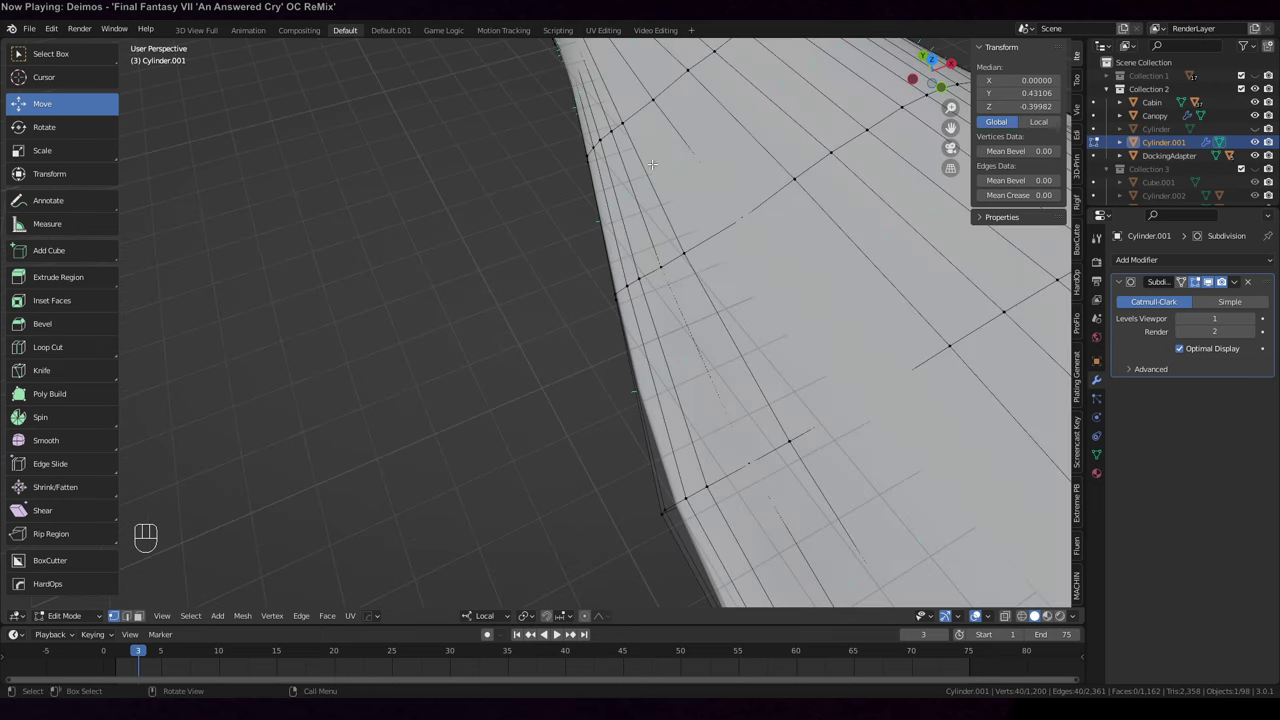
Select two vertices on the engine cone's rim and orbit out to see the cone
{"action": "left_click", "coordinate": [624, 119]}
{"action": "left_click", "coordinate": [620, 123], "text": "shift"}
{"action": "scroll", "coordinate": [620, 123], "scroll_direction": "down", "scroll_amount": 8}
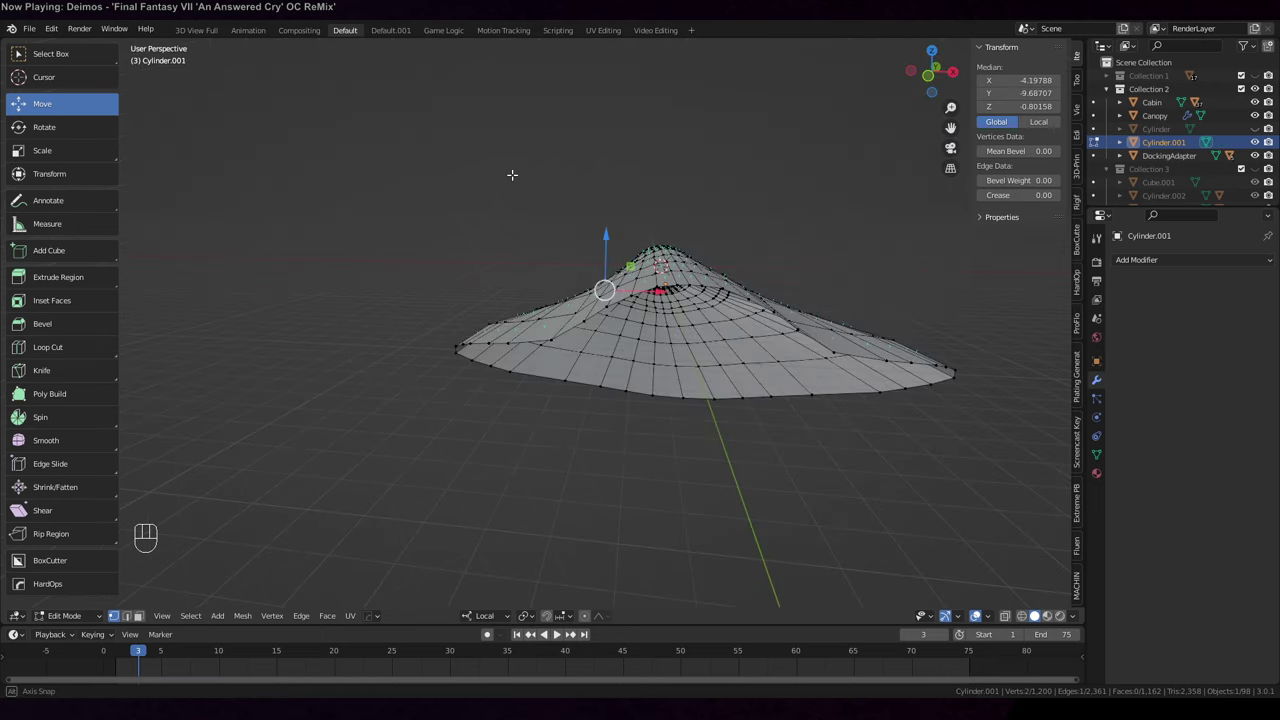
{"action": "middle_click_drag", "start_coordinate": [514, 177], "coordinate": [508, 204]}
{"action": "middle_click_drag", "start_coordinate": [537, 279], "coordinate": [563, 206]}
Add a cylinder rotated 90° on X with a radius of 3
{"action": "left_click", "coordinate": [231, 619]}
{"action": "key", "text": "Tab"}
{"action": "left_click", "coordinate": [265, 566]}
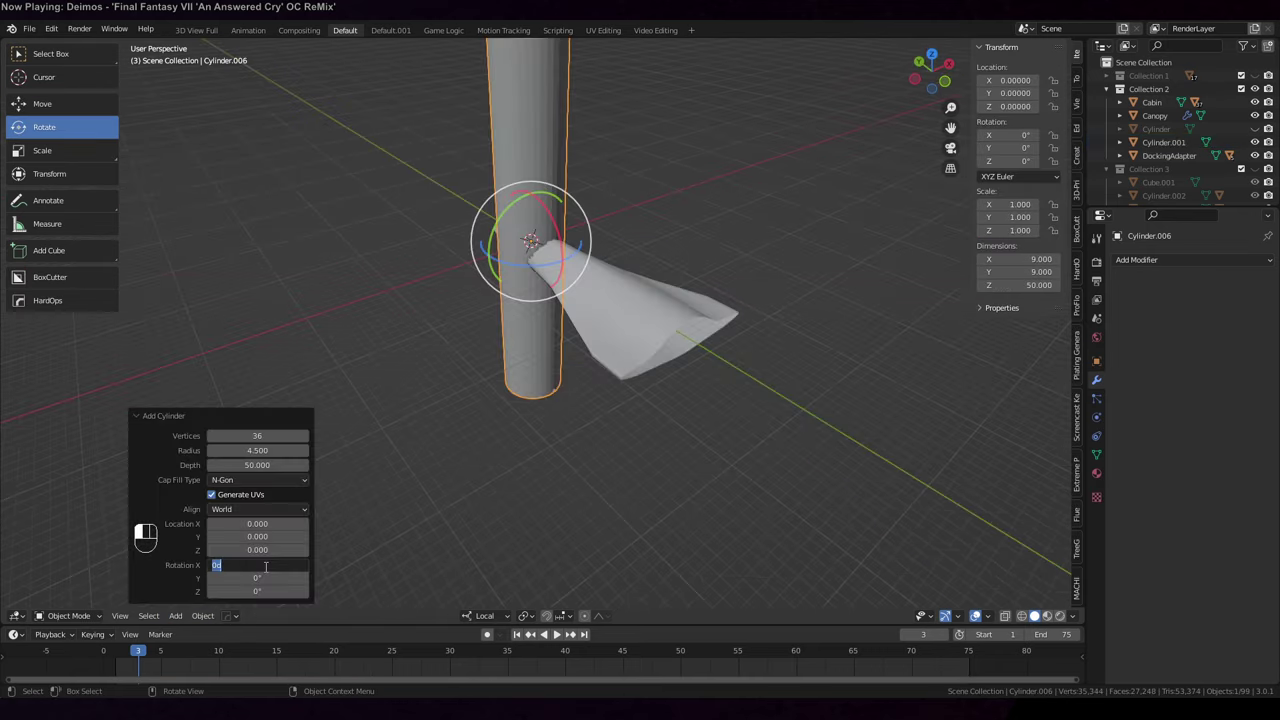
{"action": "type", "text": "90"}
{"action": "key", "text": "Return"}
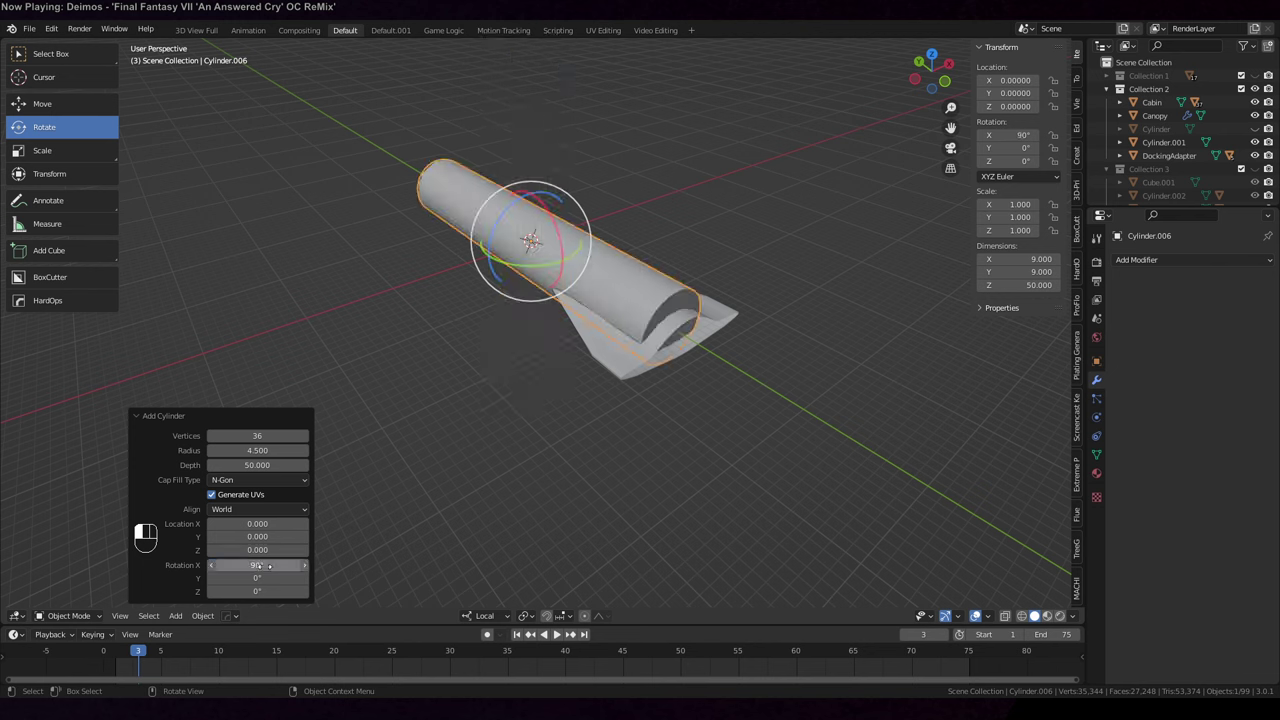
{"action": "left_click", "coordinate": [260, 450]}
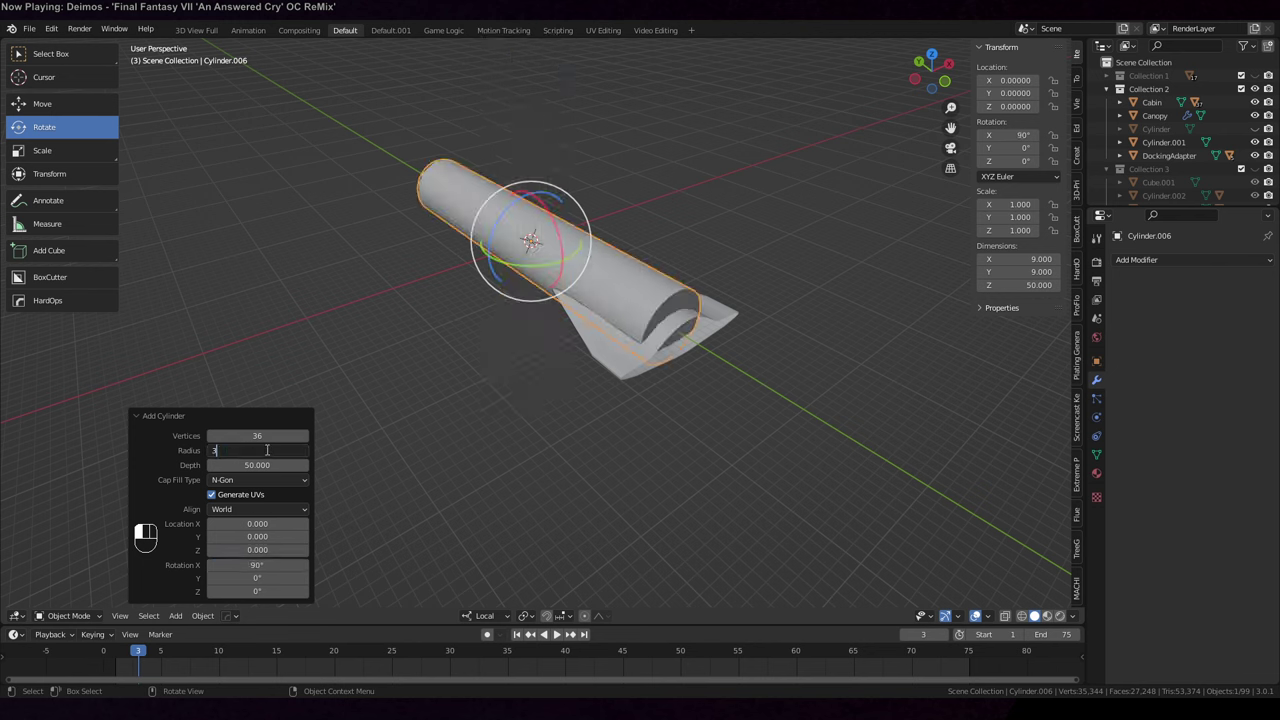
{"action": "type", "text": "30"}
{"action": "key", "text": "Return"}
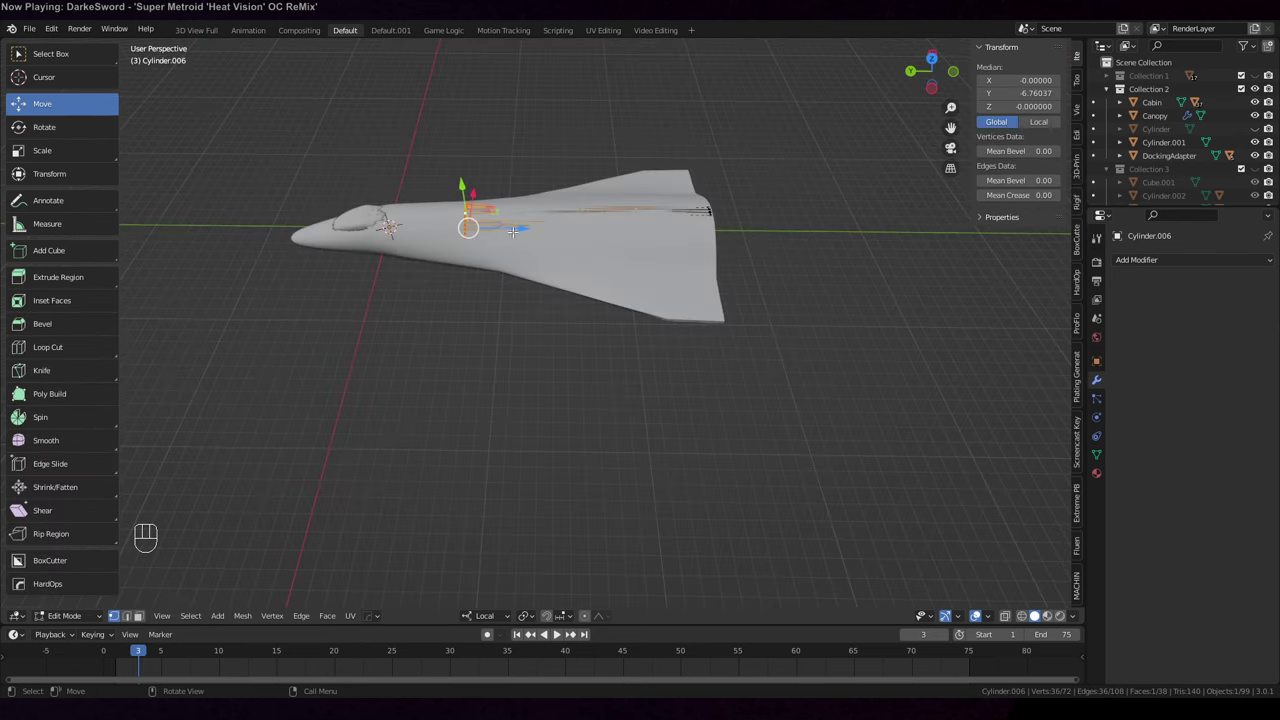
Nudge the canopy slightly along its local axes, then reselect the new cylinder
{"action": "key", "text": "g"}
{"action": "key", "text": "y"}
{"action": "key", "text": "y"}
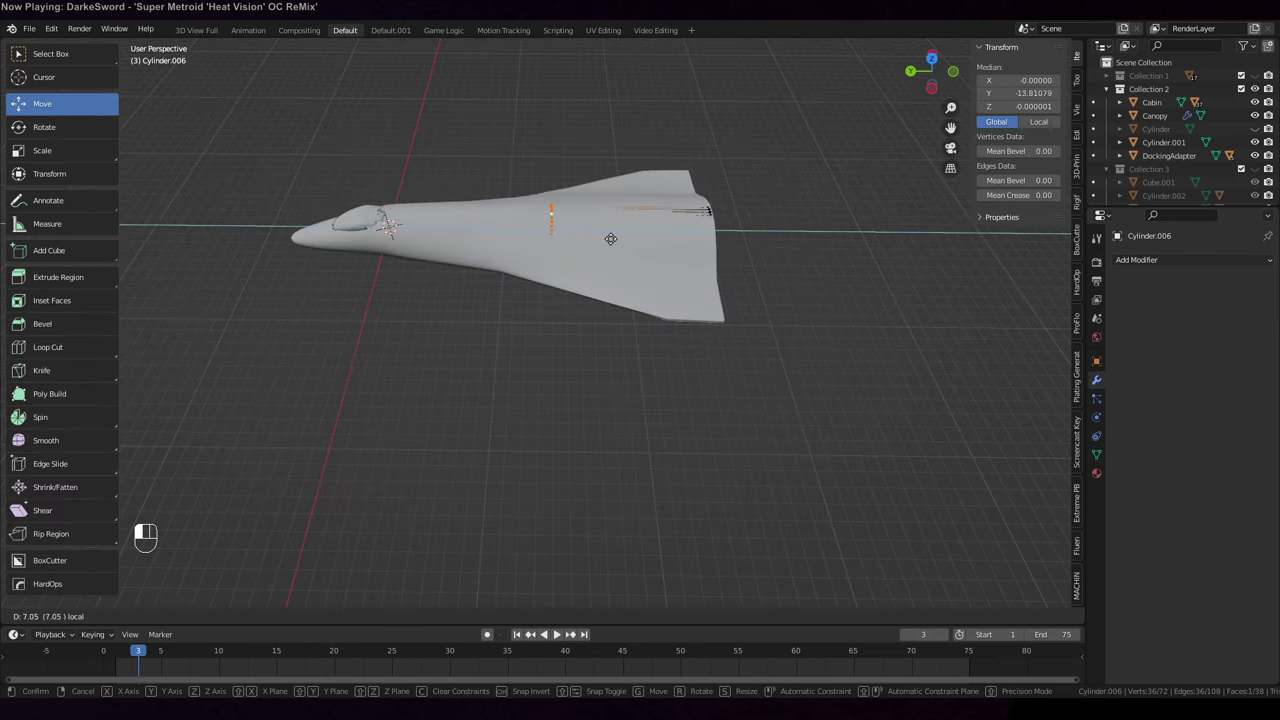
{"action": "left_click", "coordinate": [644, 241]}
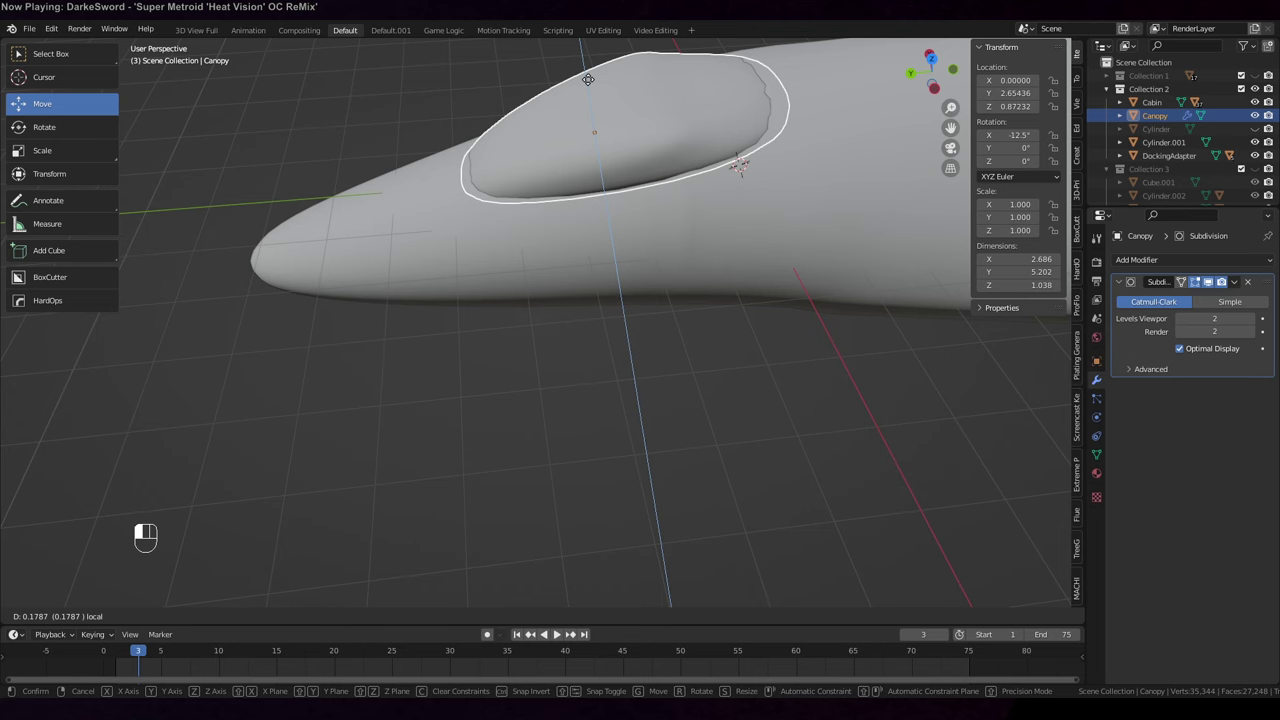
{"action": "left_click", "coordinate": [588, 79]}
{"action": "middle_click_drag", "start_coordinate": [588, 79], "coordinate": [631, 228]}
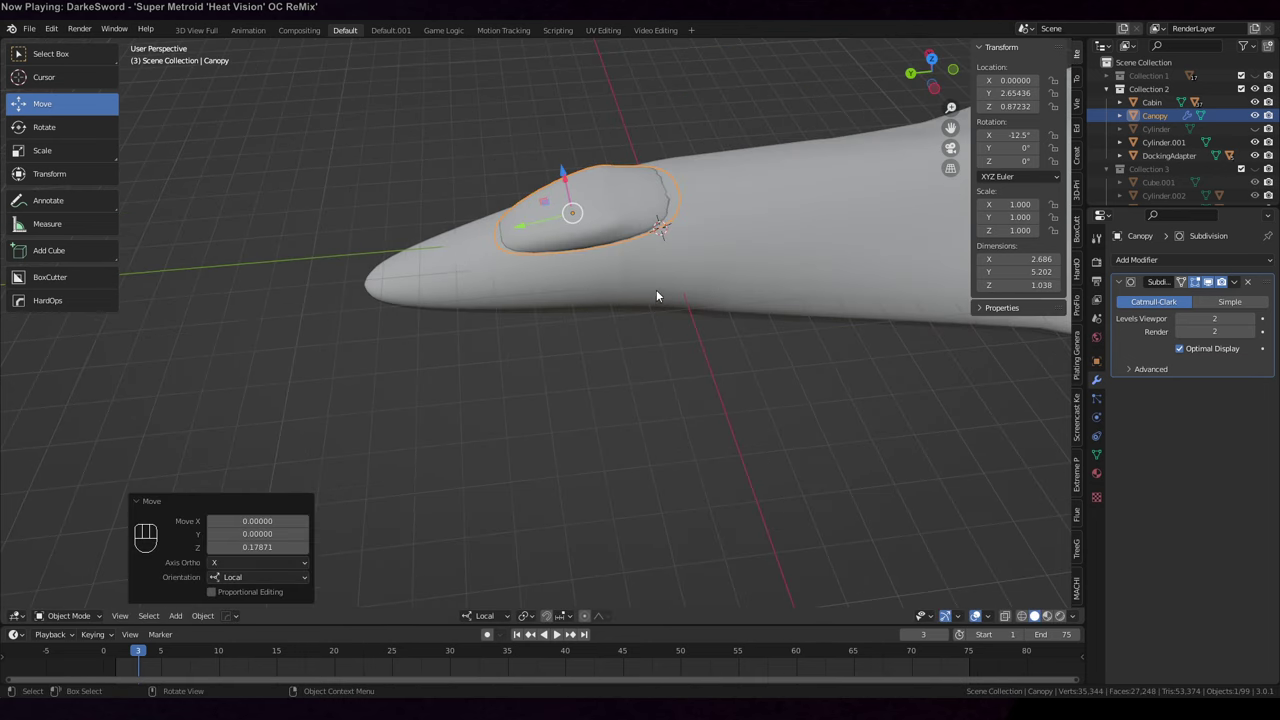
{"action": "middle_click_drag", "start_coordinate": [723, 362], "coordinate": [491, 354], "text": "shift"}
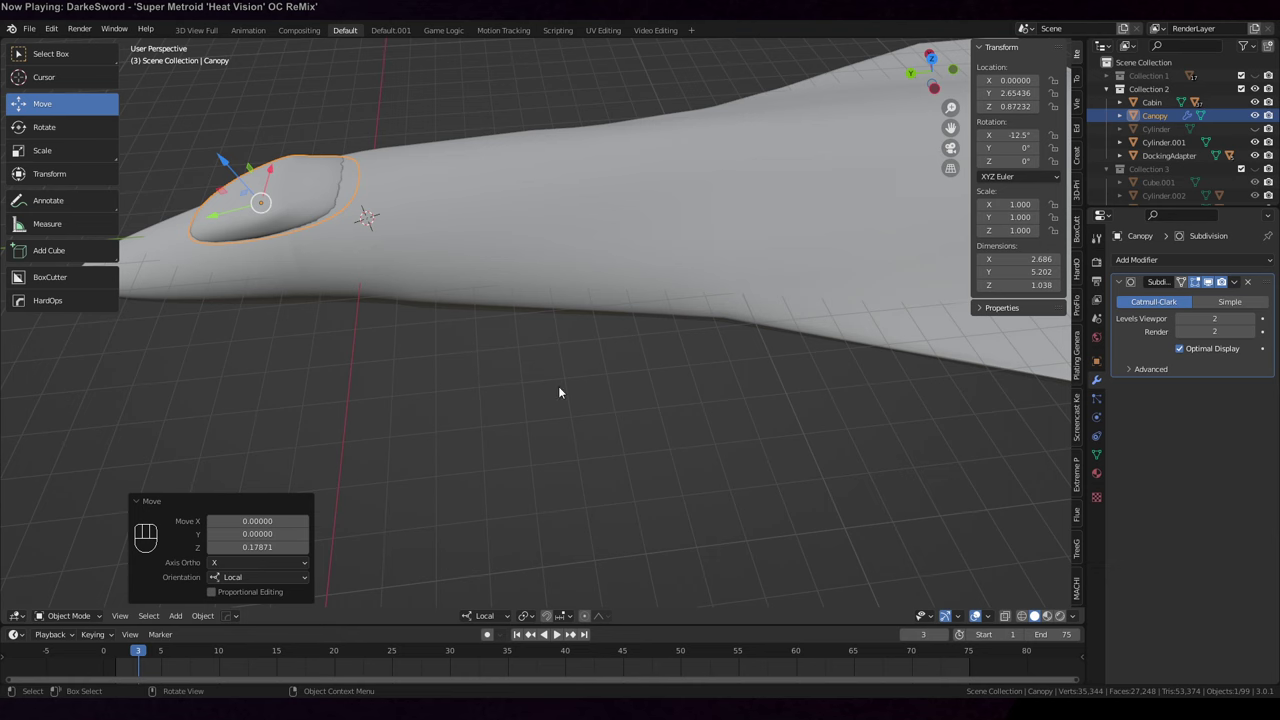
{"action": "middle_click_drag", "start_coordinate": [626, 419], "coordinate": [604, 362], "text": "shift"}
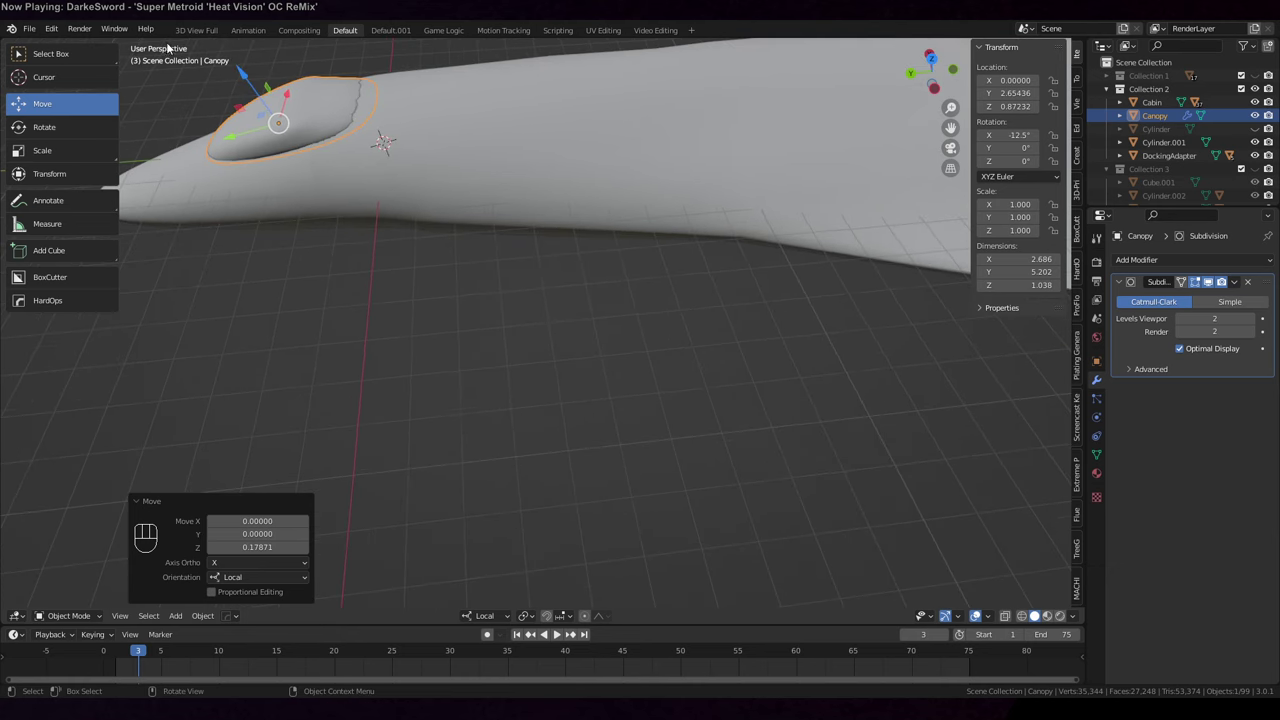
{"action": "left_click_drag", "start_coordinate": [240, 78], "coordinate": [250, 96]}
{"action": "middle_click_drag", "start_coordinate": [349, 175], "coordinate": [487, 307], "text": "shift"}
{"action": "scroll", "coordinate": [487, 307], "scroll_direction": "down", "scroll_amount": 5}
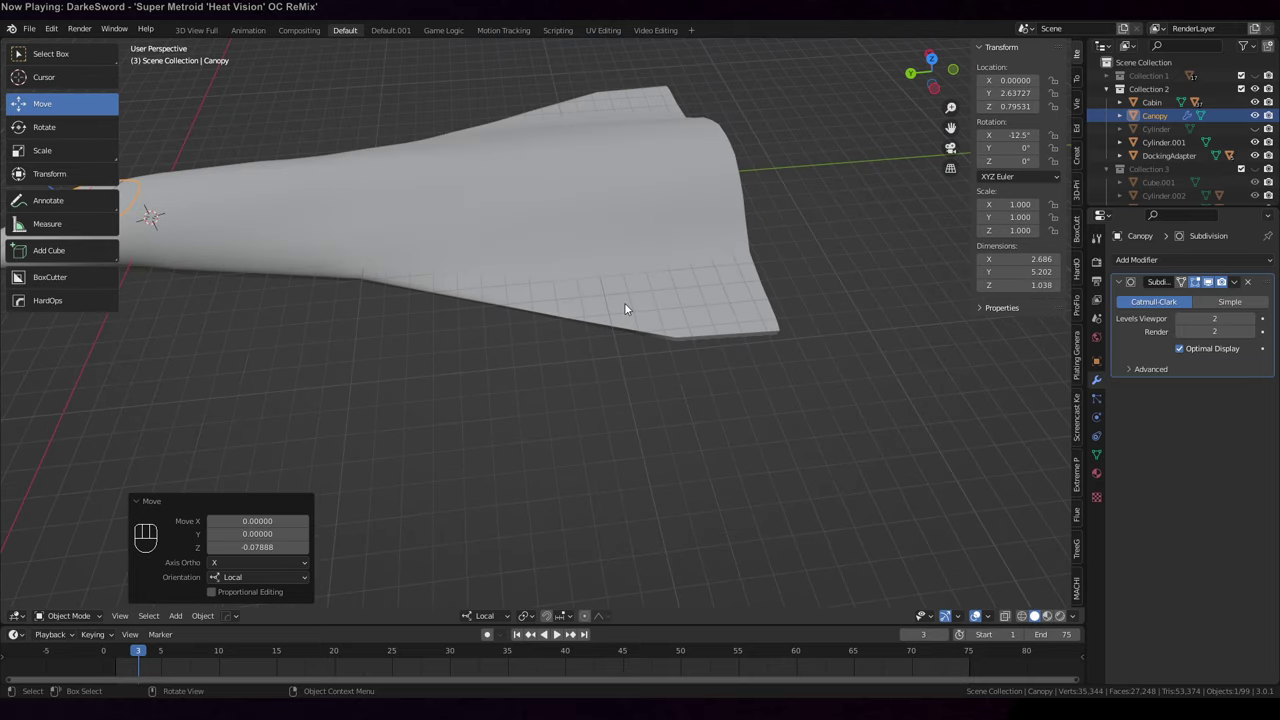
{"action": "middle_click_drag", "start_coordinate": [626, 306], "coordinate": [714, 279]}
{"action": "left_click", "coordinate": [613, 232]}
Widen the cylinder to 1.772 along local X and isolate it in local view
{"action": "key", "text": "s"}
{"action": "key", "text": "x"}
{"action": "key", "text": "x"}
{"action": "left_click", "coordinate": [874, 291]}
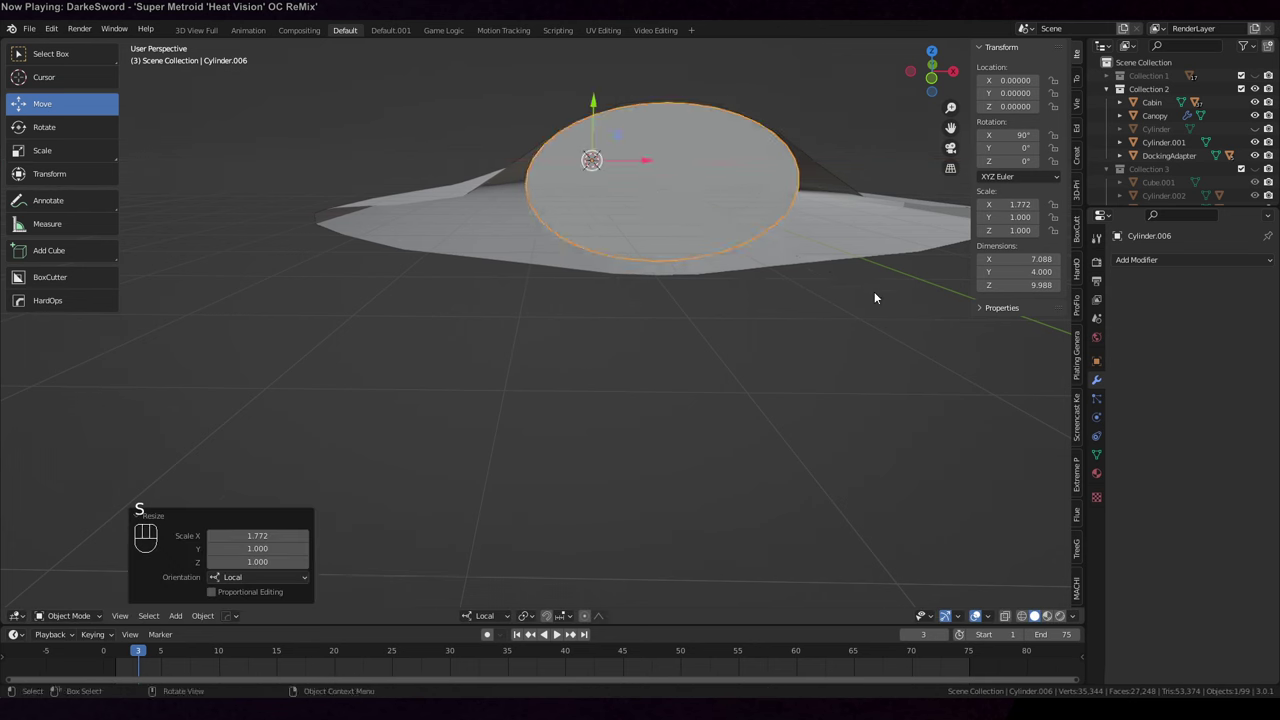
{"action": "middle_click_drag", "start_coordinate": [874, 291], "coordinate": [498, 127]}
{"action": "key", "text": "KP_5"}
{"action": "key", "text": "KP_1"}
{"action": "key", "text": "KP_Divide"}
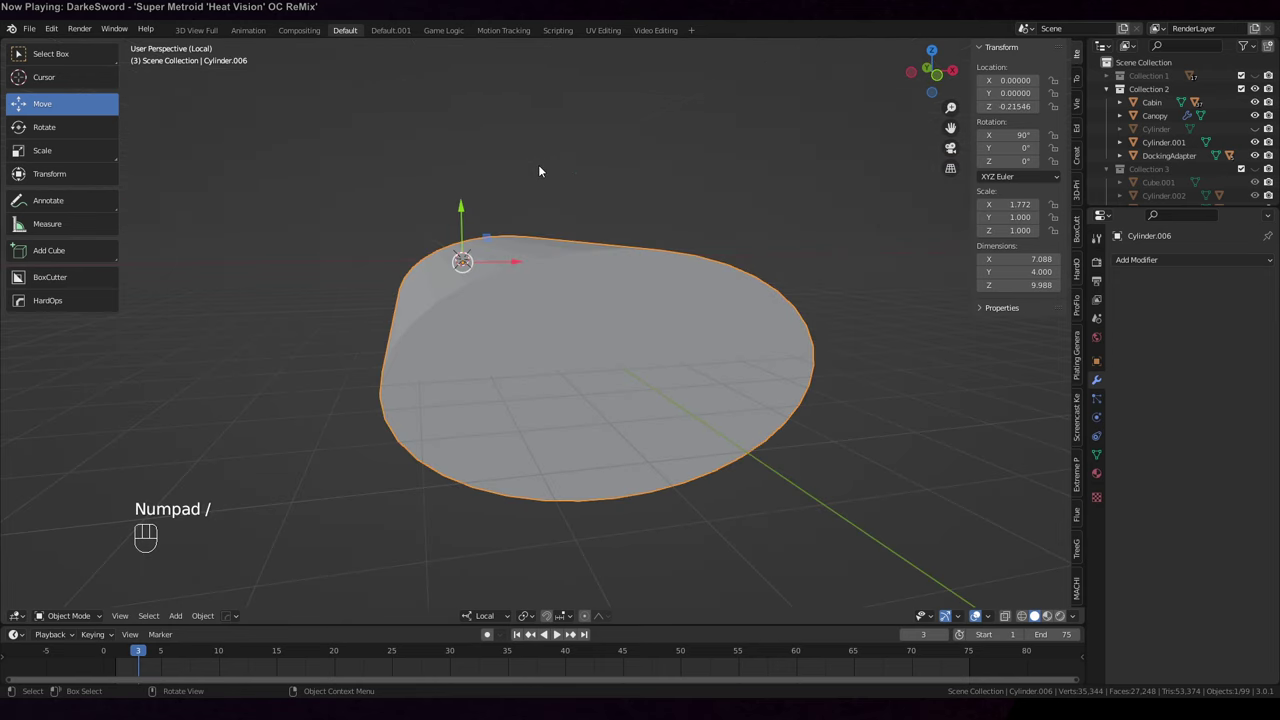
{"action": "middle_click_drag", "start_coordinate": [538, 171], "coordinate": [675, 222]}
Shrink the end edge loop to 0.711 and add an enlarged loop cut near the end
{"action": "key", "text": "Tab"}
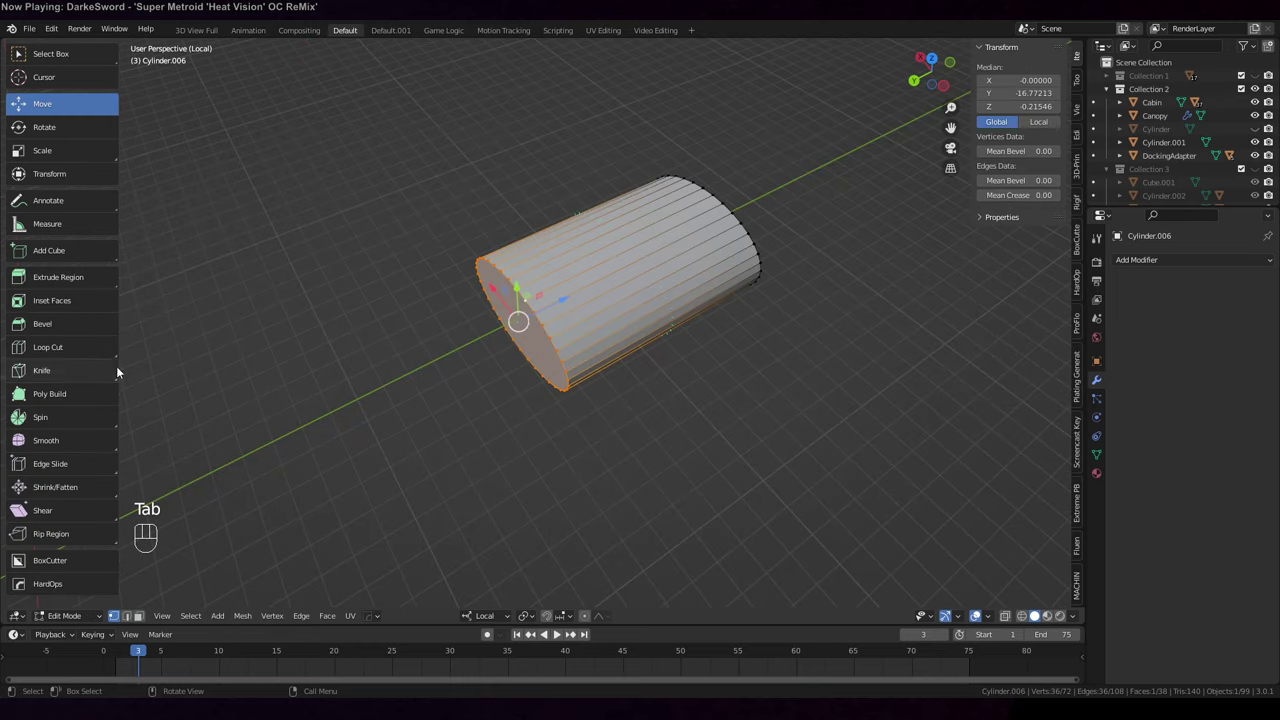
{"action": "middle_click_drag", "start_coordinate": [400, 350], "coordinate": [596, 336]}
{"action": "key", "text": "2"}
{"action": "left_click", "coordinate": [596, 336], "text": "alt"}
{"action": "key", "text": "s"}
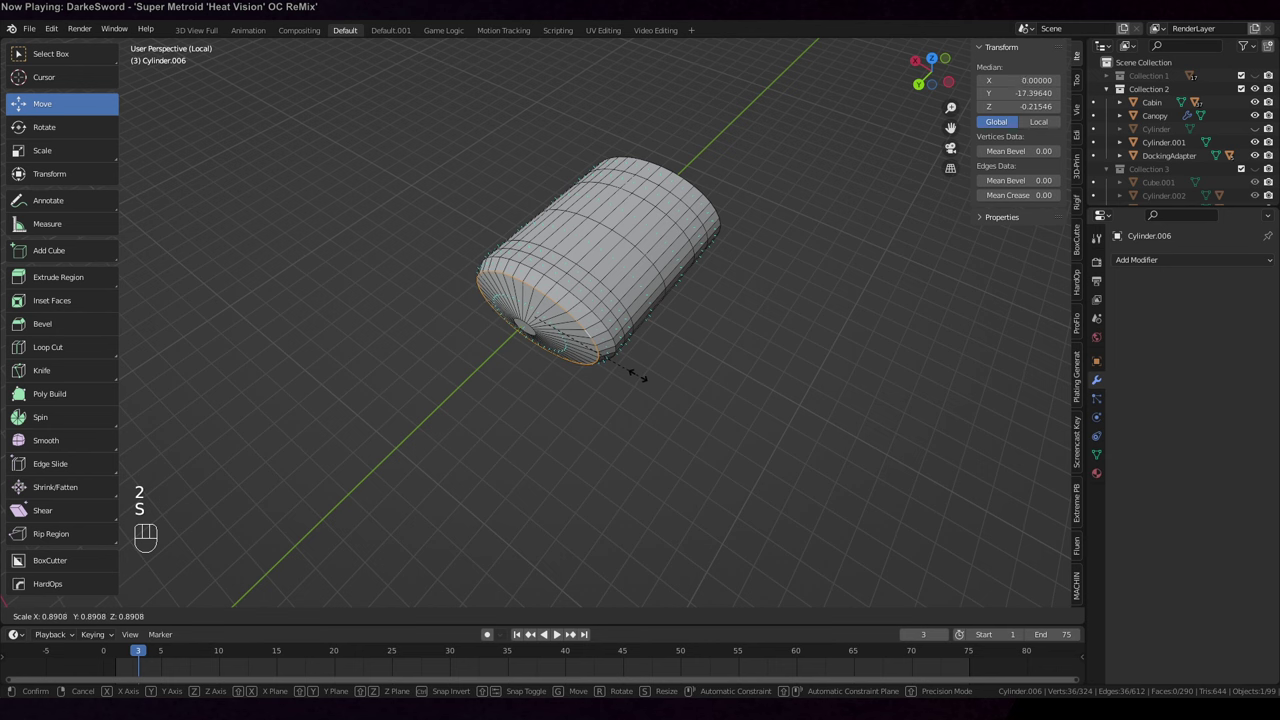
{"action": "left_click", "coordinate": [625, 362]}
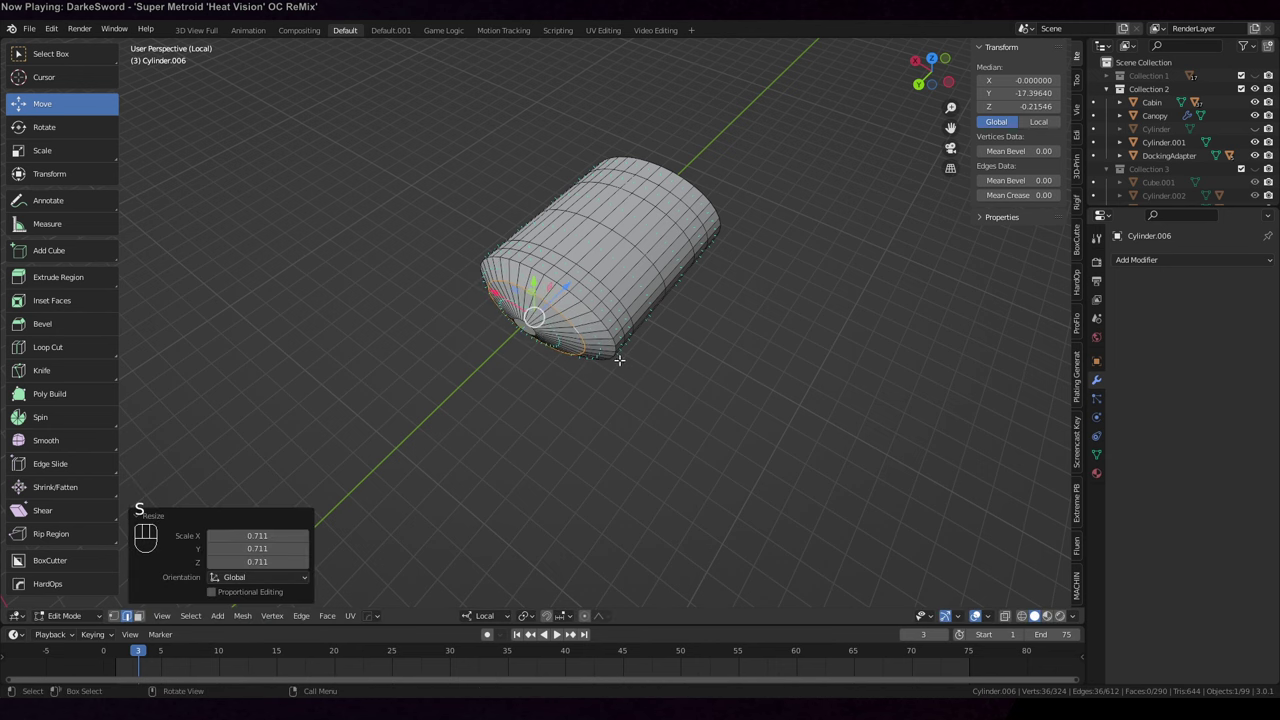
{"action": "scroll", "coordinate": [619, 361], "scroll_direction": "up", "scroll_amount": 2}
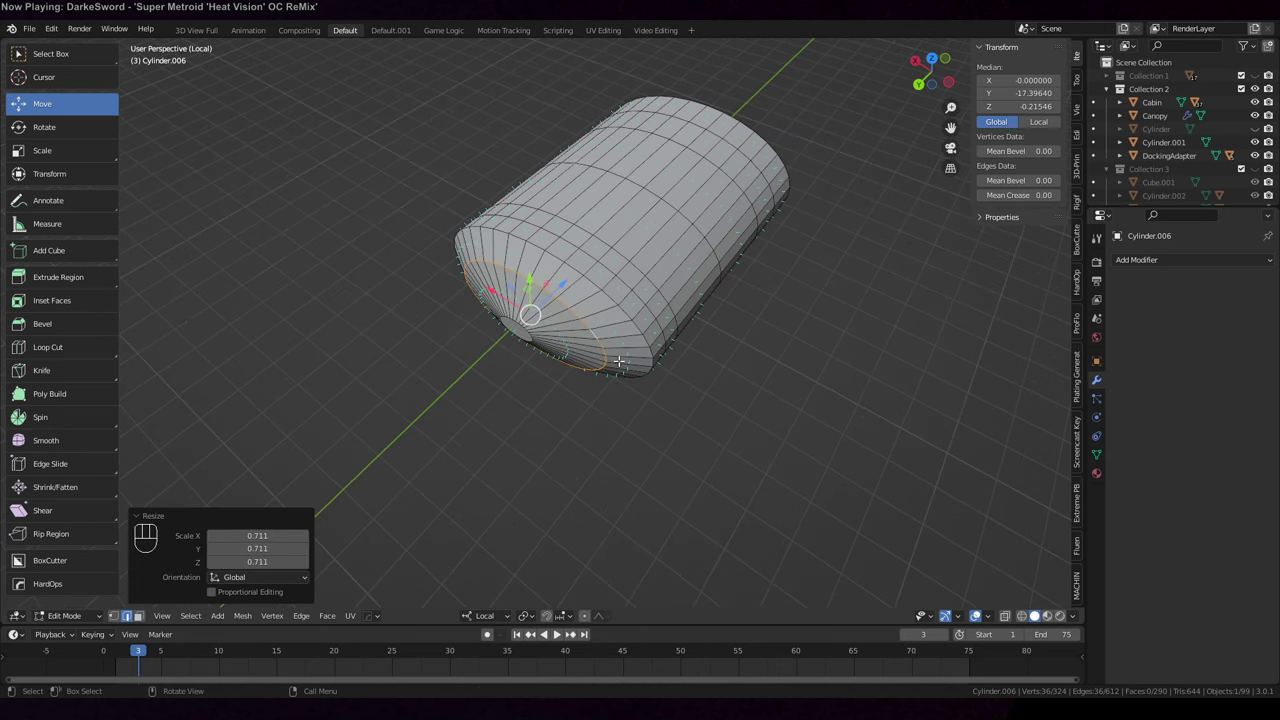
{"action": "left_click", "coordinate": [52, 347]}
{"action": "left_click", "coordinate": [610, 368]}
{"action": "key", "text": "s"}
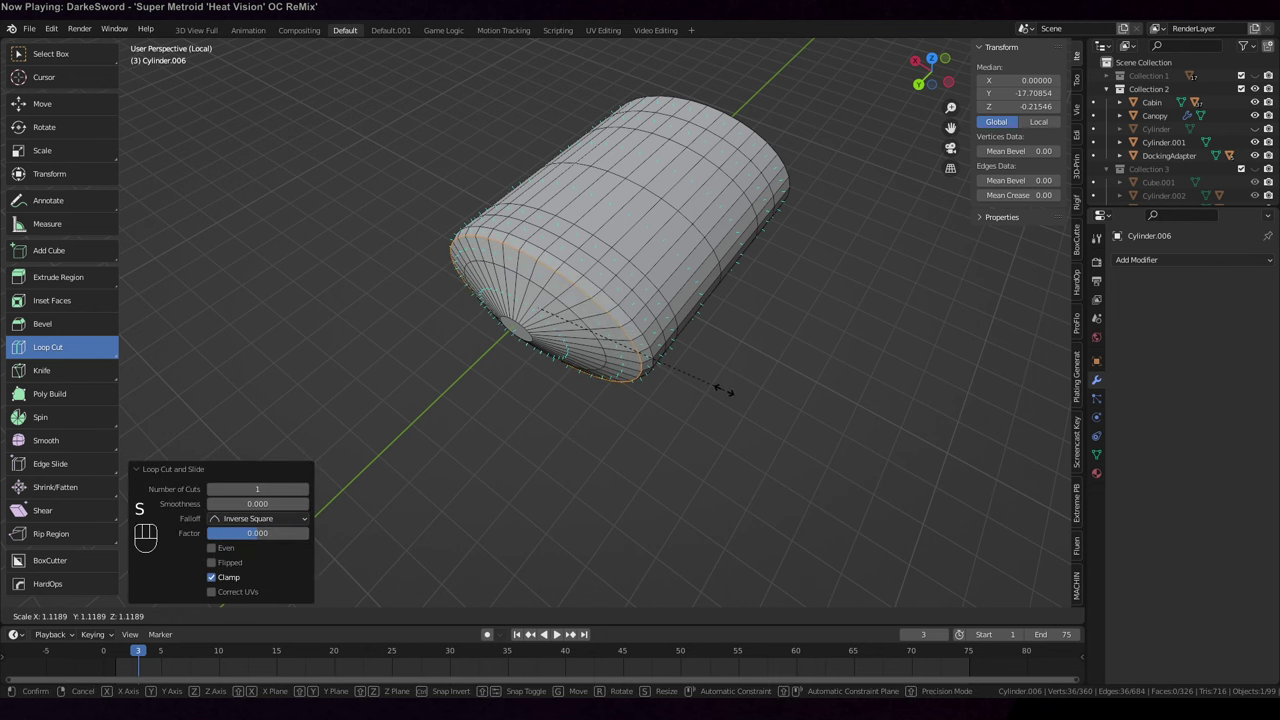
{"action": "left_click", "coordinate": [724, 390]}
Apply the cylinder's rotation and scale, and symmetrize its mesh from +Y to -Y
{"action": "key", "text": "Tab"}
{"action": "key", "text": "KP_Decimal"}
{"action": "left_click", "coordinate": [203, 615]}
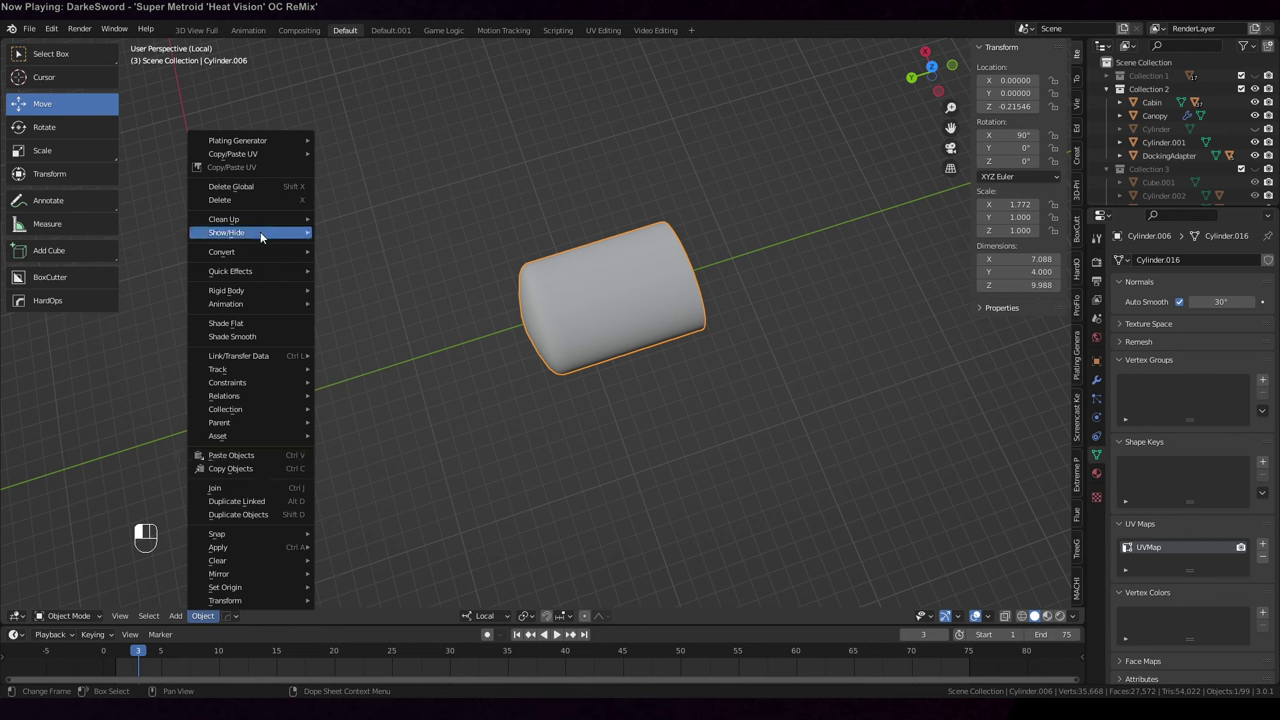
{"action": "left_click", "coordinate": [202, 616]}
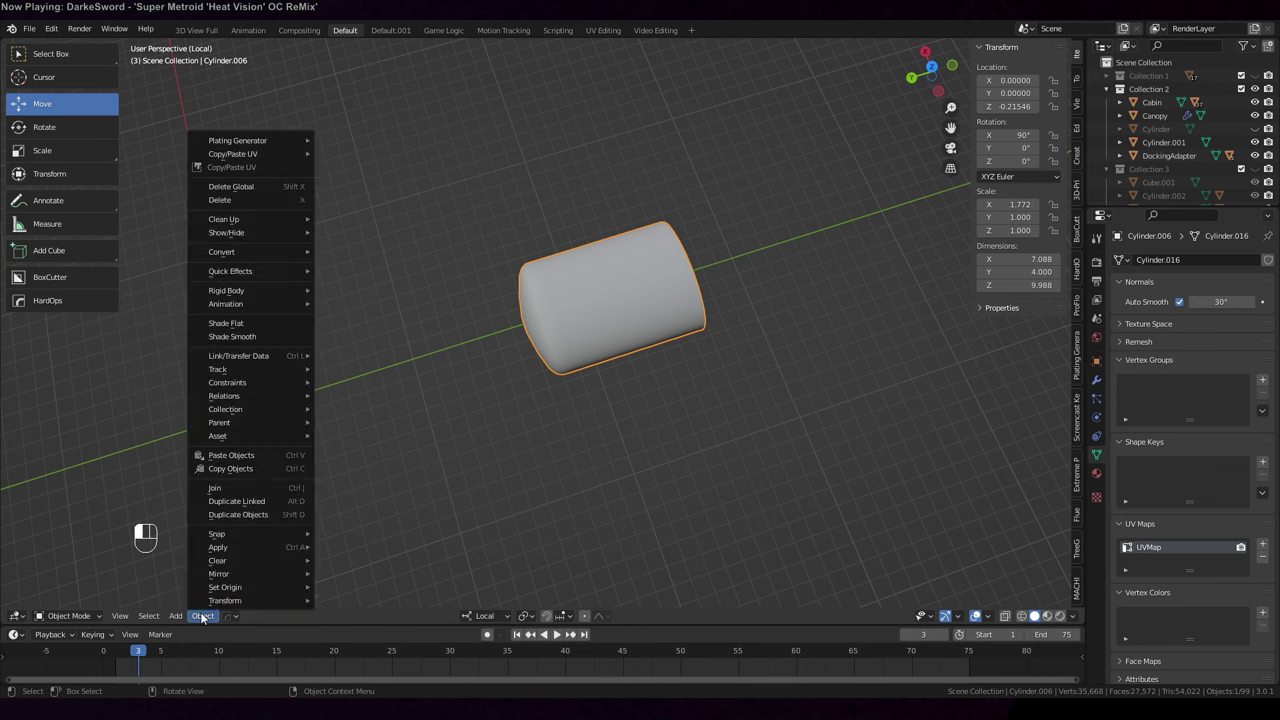
{"action": "key", "text": "ctrl+a"}
{"action": "key", "text": "Tab"}
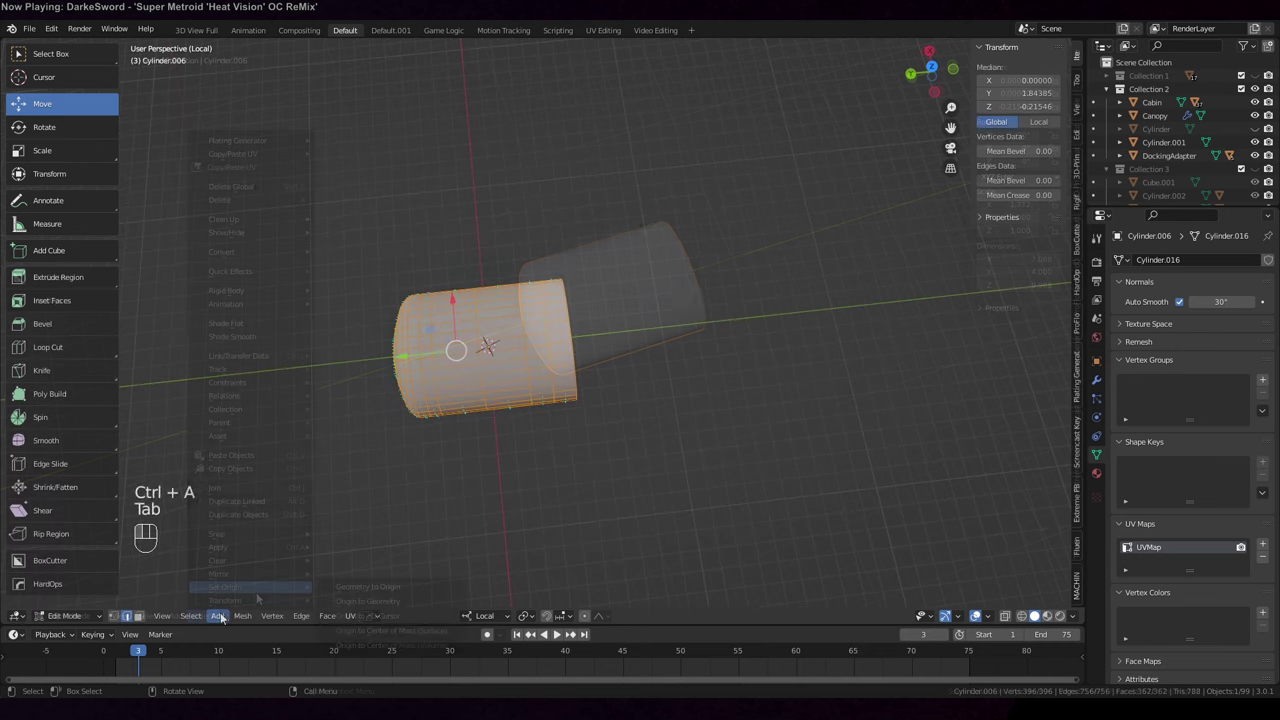
{"action": "left_click", "coordinate": [242, 616]}
{"action": "left_click", "coordinate": [292, 410]}
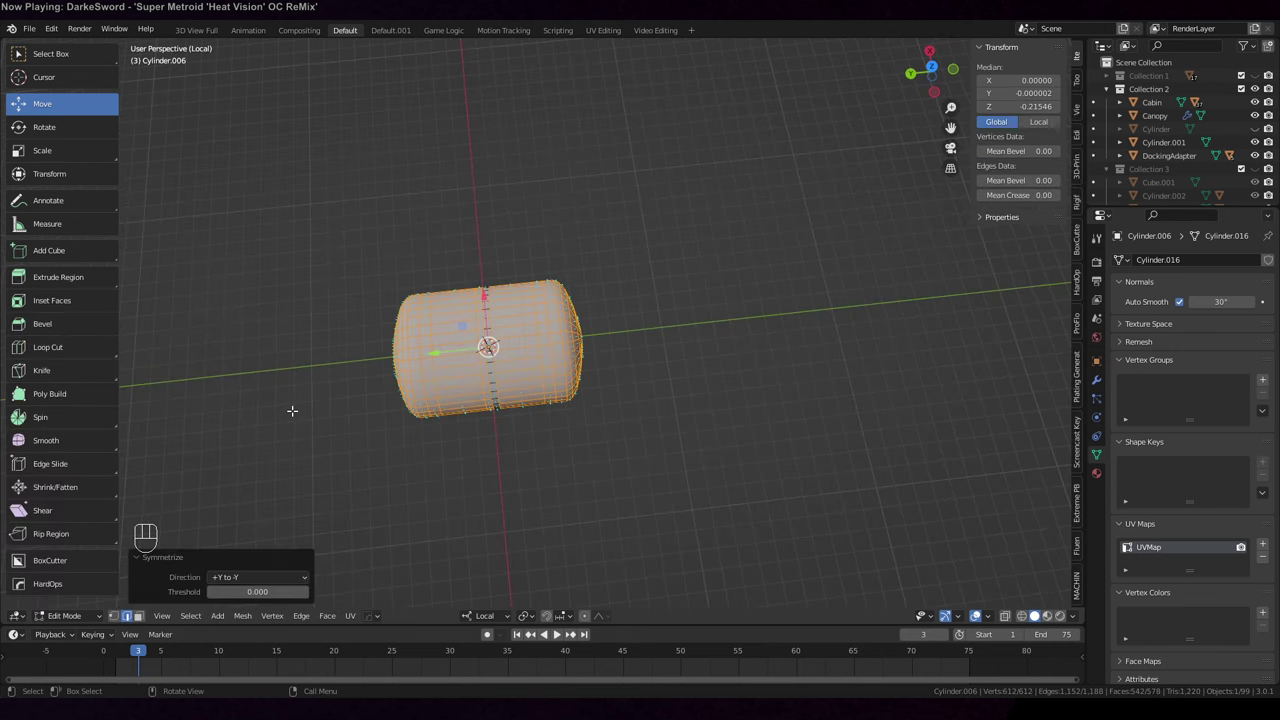
{"action": "key", "text": "Tab"}
Leave local view and slide the pod back to Y -21.63296 on the rear hull
{"action": "middle_click_drag", "start_coordinate": [679, 416], "coordinate": [613, 344]}
{"action": "key", "text": "KP_Divide"}
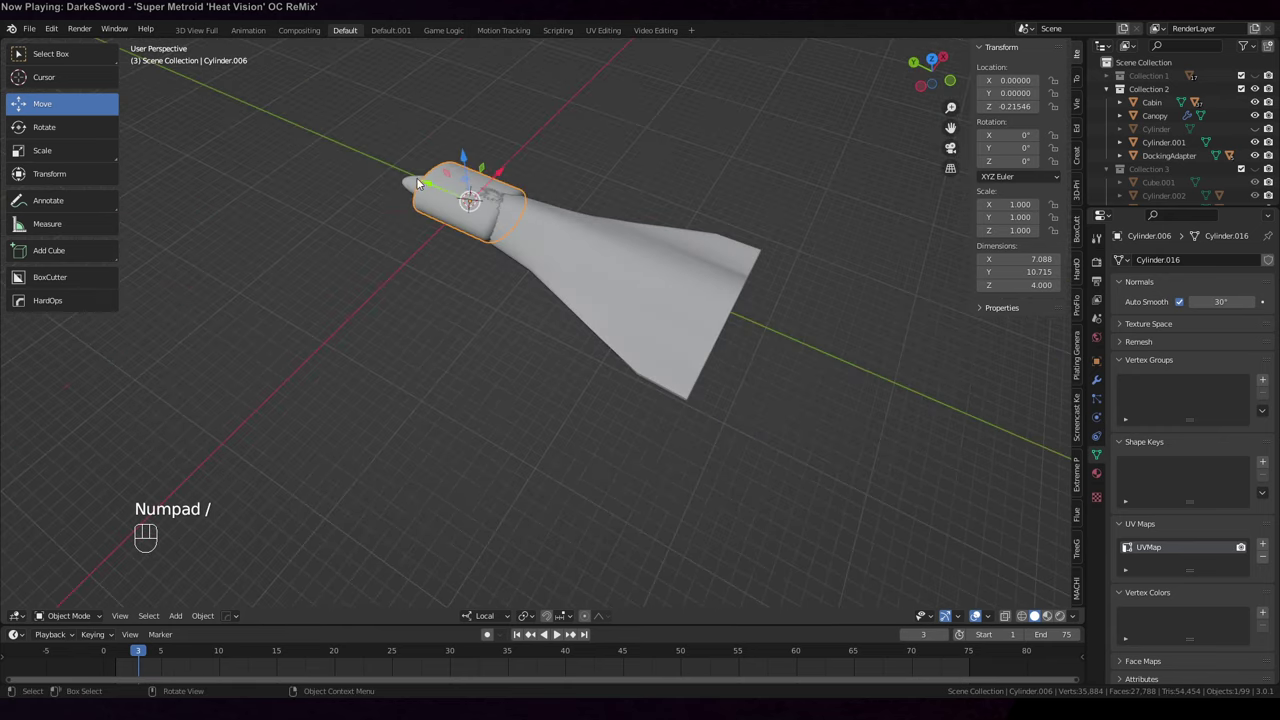
{"action": "left_click_drag", "start_coordinate": [418, 183], "coordinate": [590, 268]}
{"action": "middle_click_drag", "start_coordinate": [590, 268], "coordinate": [937, 214]}
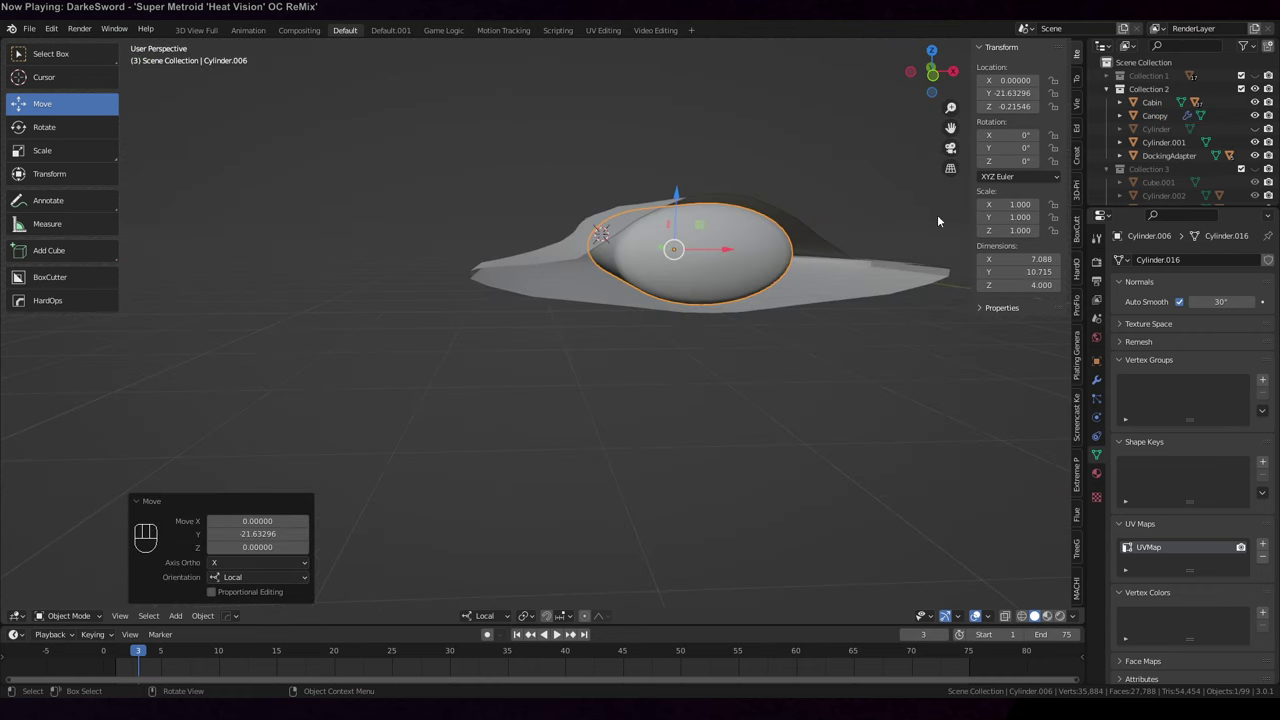
Open the 3D-Print analysis tab and check the pod's placement from the top view
{"action": "left_click", "coordinate": [1076, 192]}
{"action": "scroll", "coordinate": [800, 408], "scroll_direction": "up", "scroll_amount": 4}
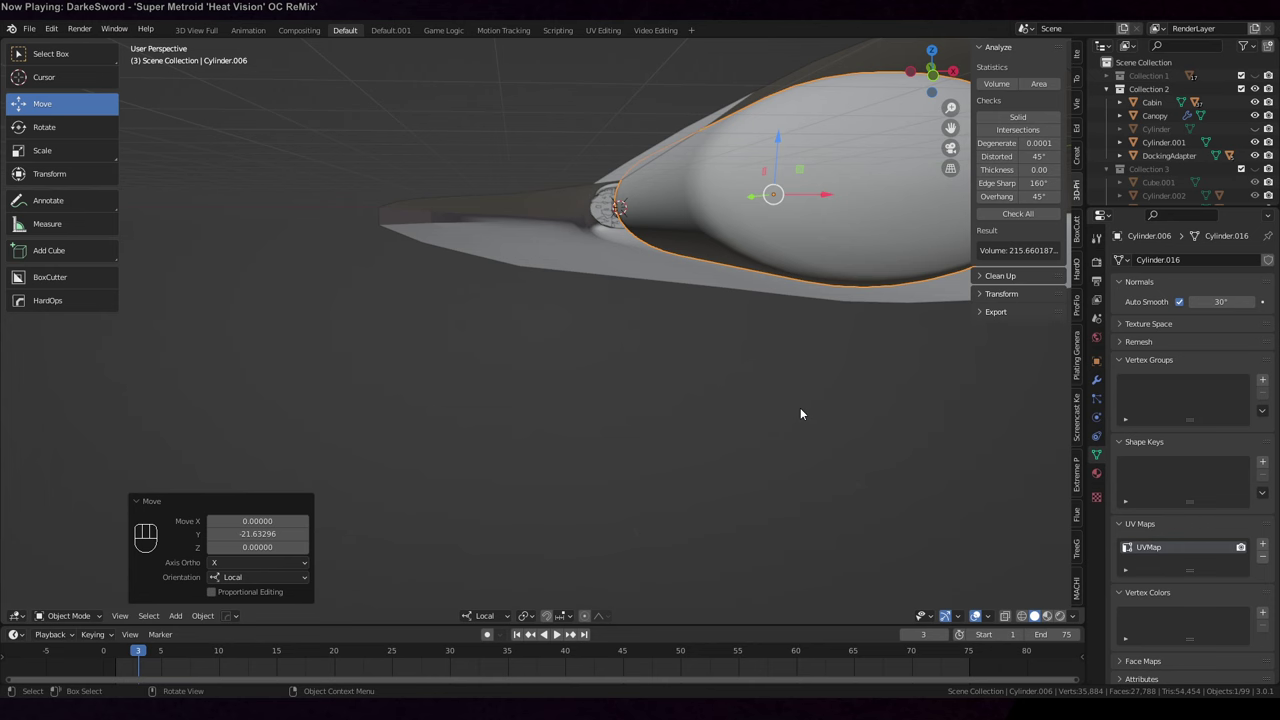
{"action": "scroll", "coordinate": [790, 403], "scroll_direction": "down", "scroll_amount": 3}
{"action": "middle_click_drag", "start_coordinate": [777, 381], "coordinate": [827, 472]}
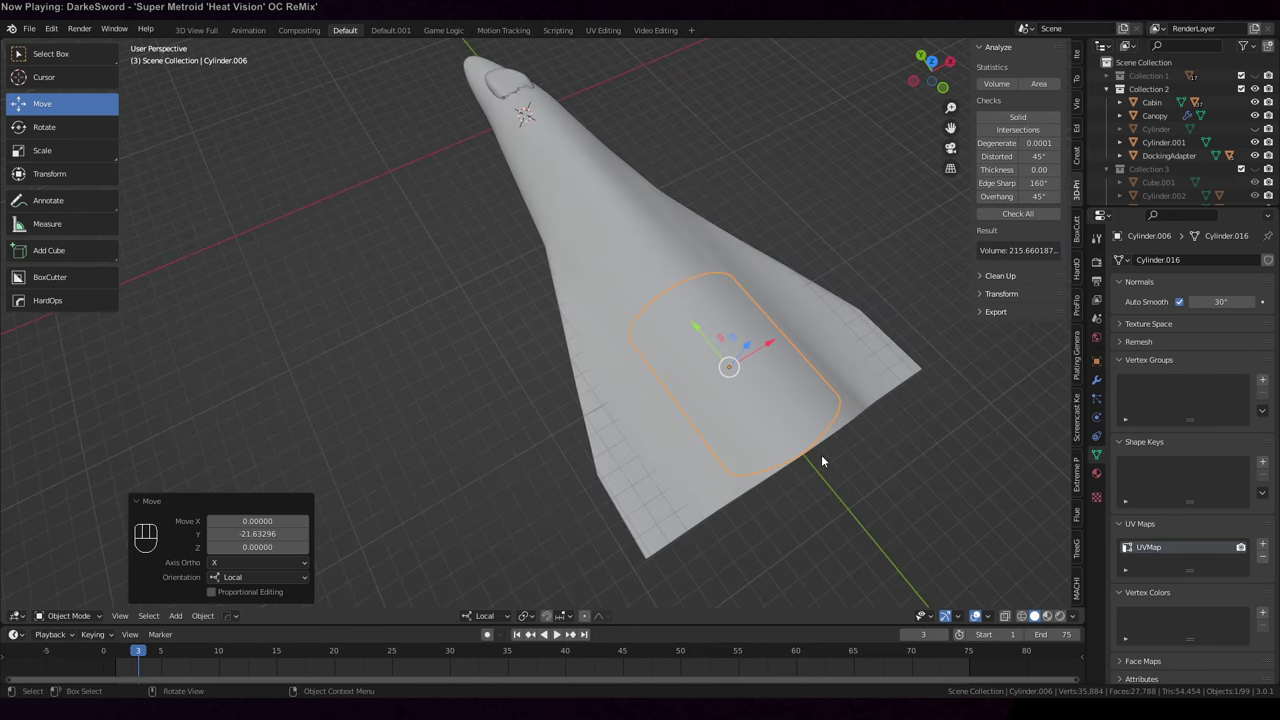
{"action": "key", "text": "KP_5"}
{"action": "key", "text": "KP_7"}
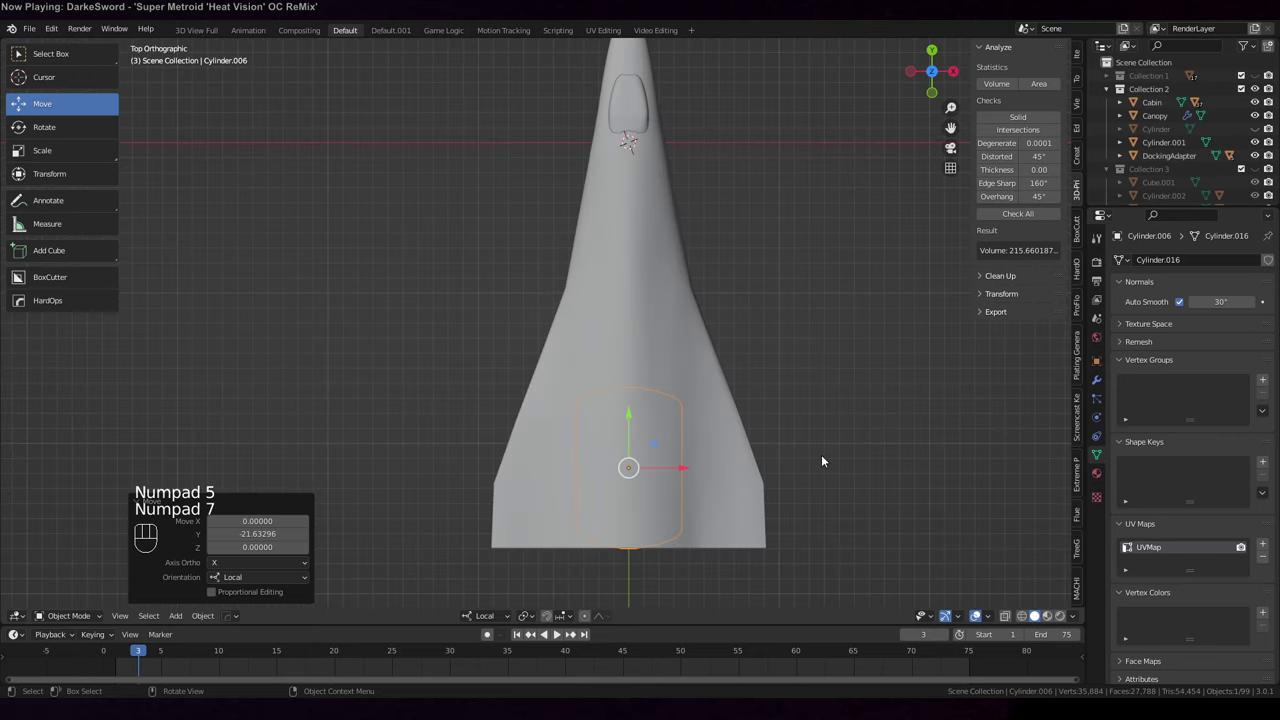
{"action": "left_click", "coordinate": [631, 418]}
{"action": "middle_click_drag", "start_coordinate": [771, 383], "coordinate": [776, 301]}
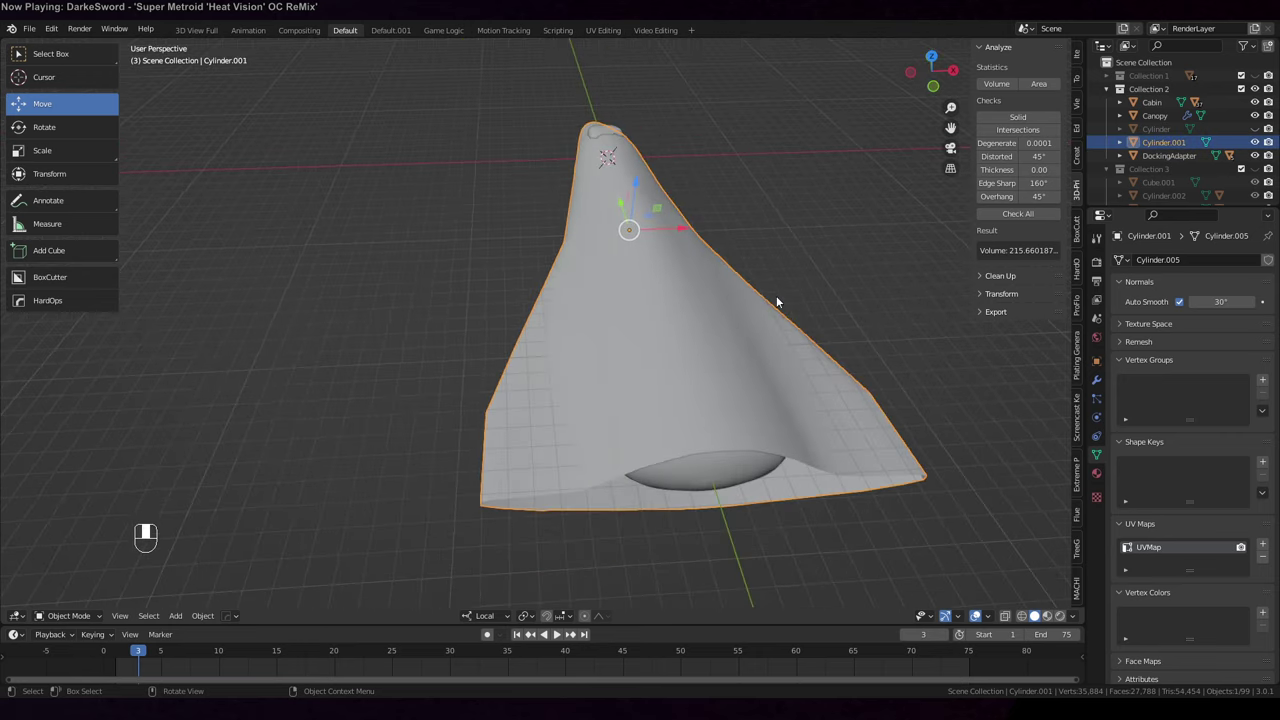
{"action": "left_click", "coordinate": [723, 478]}
{"action": "middle_click_drag", "start_coordinate": [728, 443], "coordinate": [548, 371]}
Duplicate the pod, move the copy along local Y toward the nose, and scale it along X
{"action": "middle_click_drag", "start_coordinate": [729, 372], "coordinate": [749, 376]}
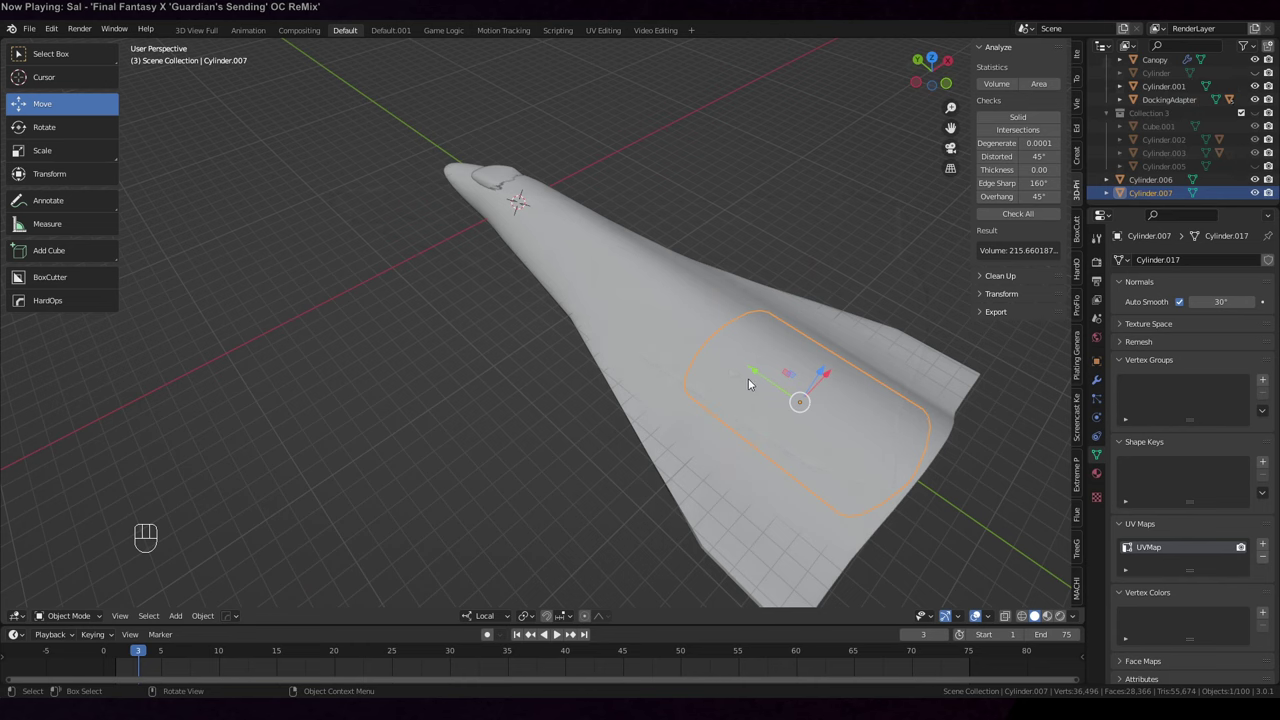
{"action": "key", "text": "shift+d"}
{"action": "key", "text": "y"}
{"action": "key", "text": "y"}
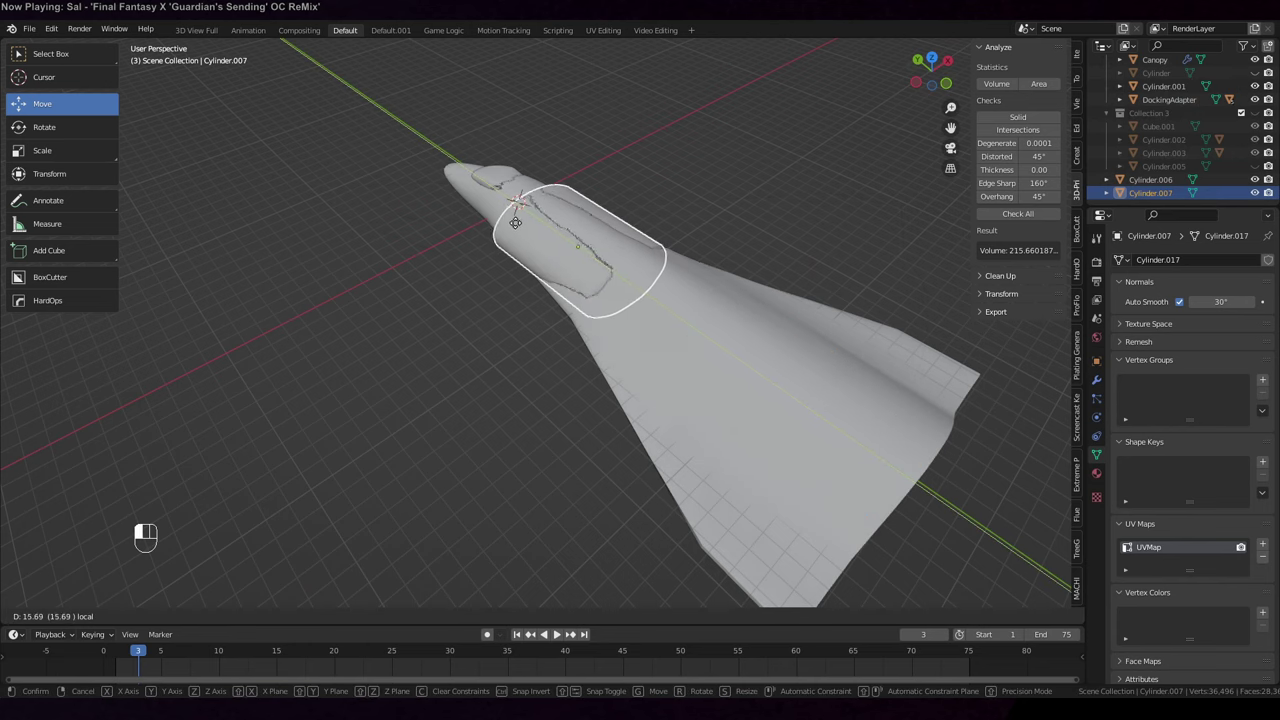
{"action": "left_click", "coordinate": [497, 206]}
{"action": "middle_click_drag", "start_coordinate": [497, 206], "coordinate": [680, 266]}
{"action": "key", "text": "s"}
{"action": "key", "text": "x"}
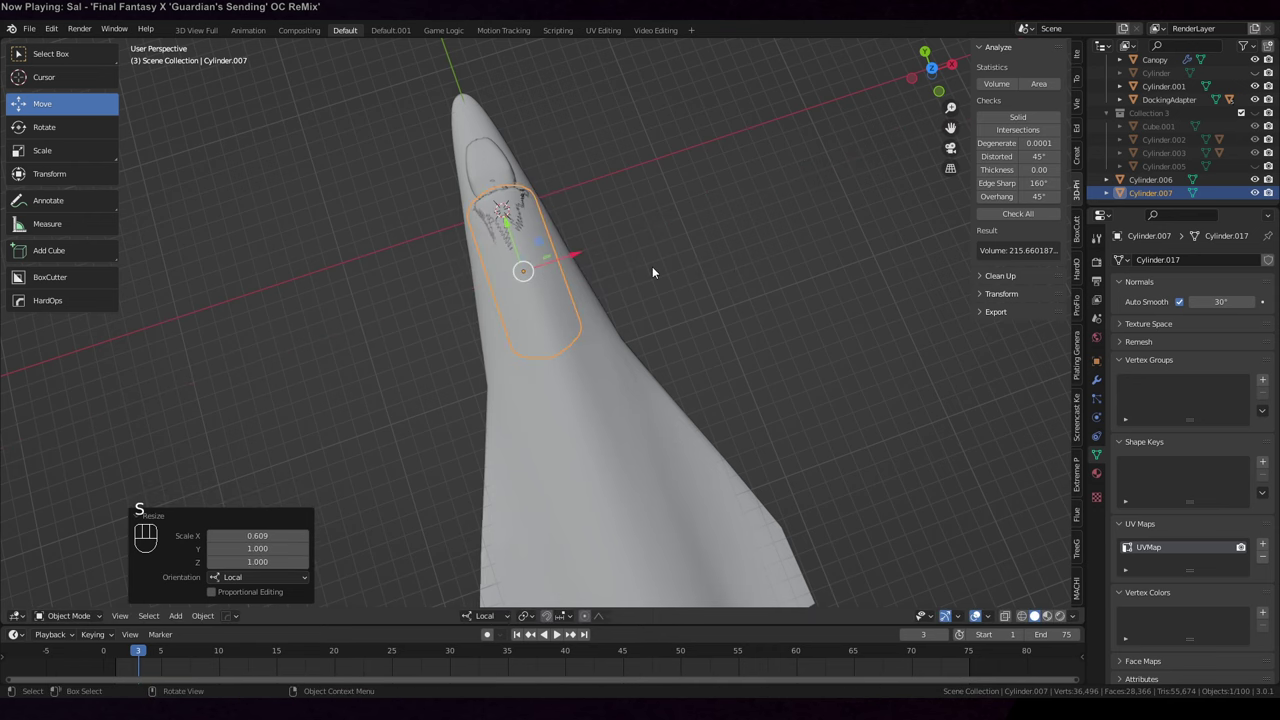
Switch to a top wireframe view and brush-select part of Cylinder.007's mesh in Edit Mode
{"action": "mouse_move", "coordinate": [652, 266]}
{"action": "middle_mouse_down"}
{"action": "mouse_move", "coordinate": [647, 224]}
{"action": "mouse_move", "coordinate": [728, 143]}
{"action": "mouse_move", "coordinate": [768, 141]}
{"action": "middle_mouse_up"}
{"action": "key", "text": "KP_7"}
{"action": "key", "text": "shift+z"}
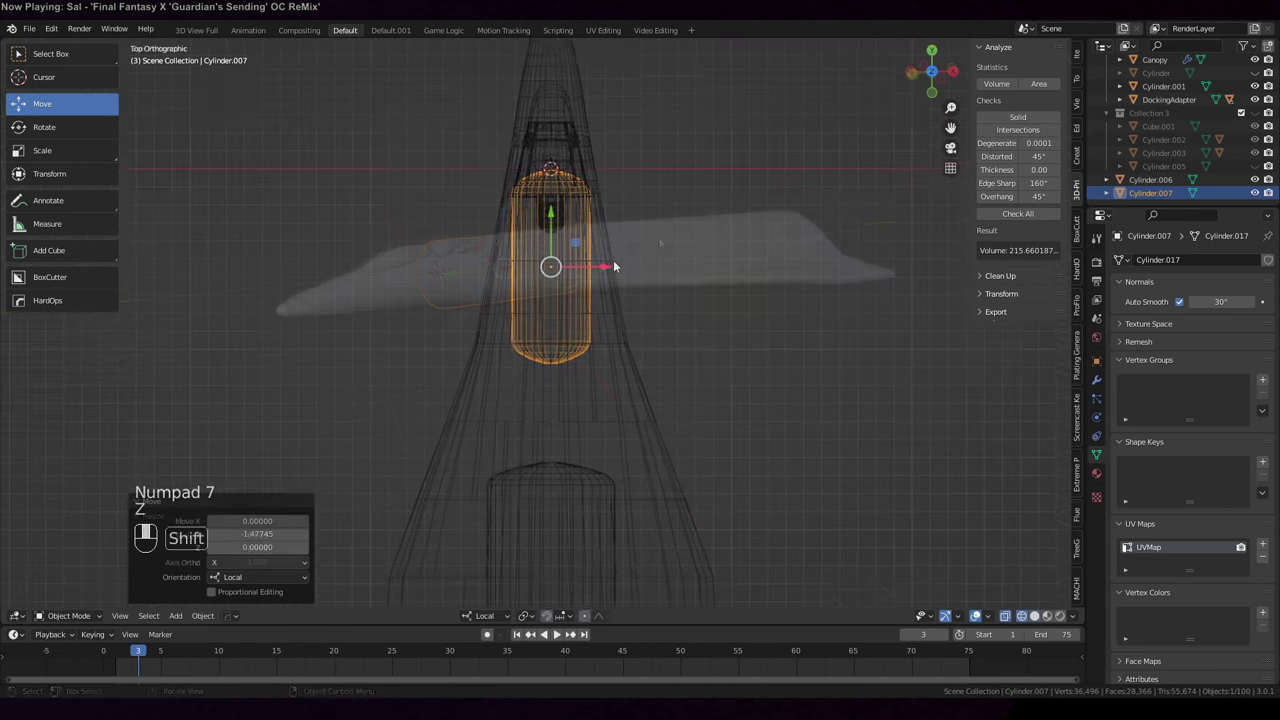
{"action": "key", "text": "Tab"}
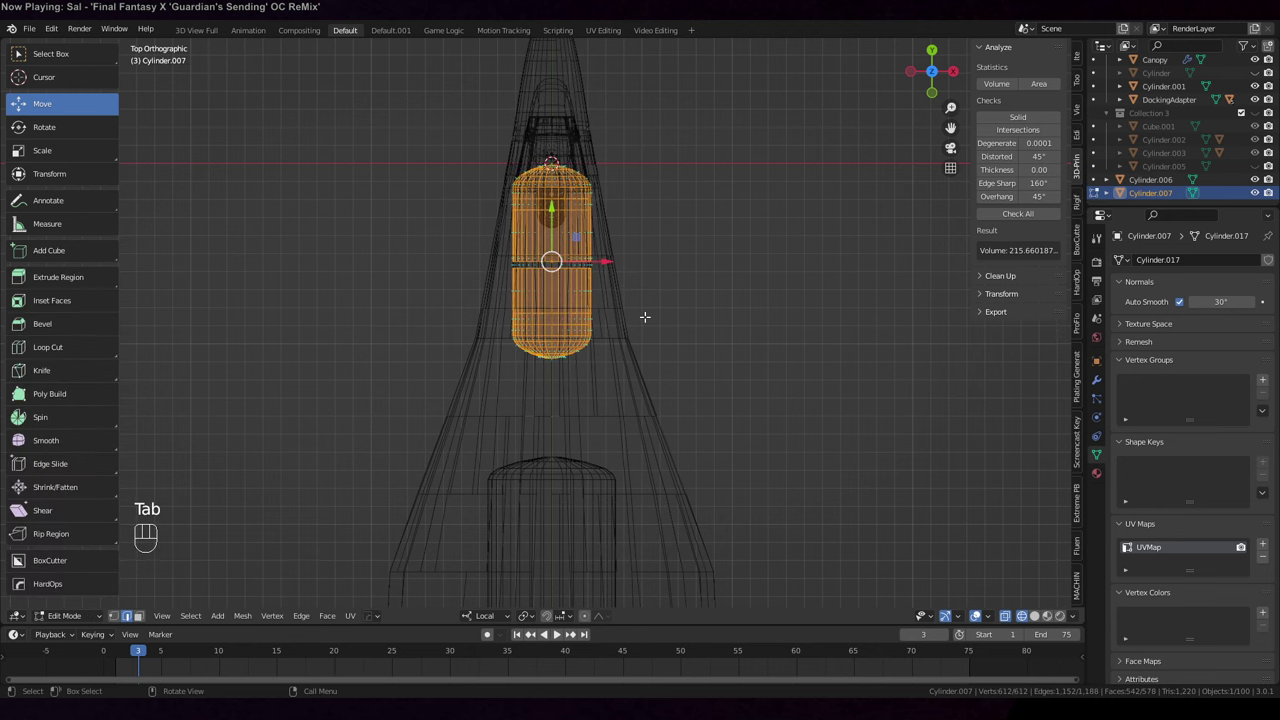
{"action": "key", "text": "alt+a"}
{"action": "key", "text": "c"}
{"action": "scroll", "coordinate": [668, 336], "scroll_direction": "down", "scroll_amount": 2}
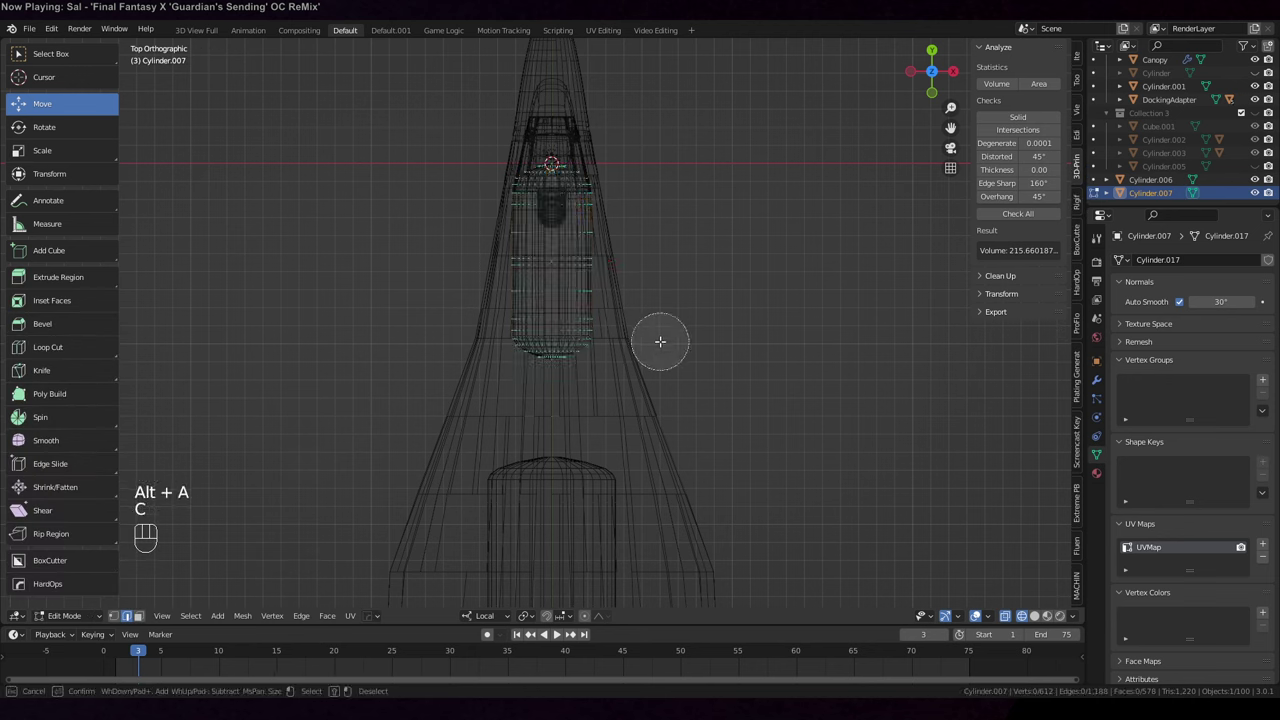
{"action": "right_click", "coordinate": [660, 341]}
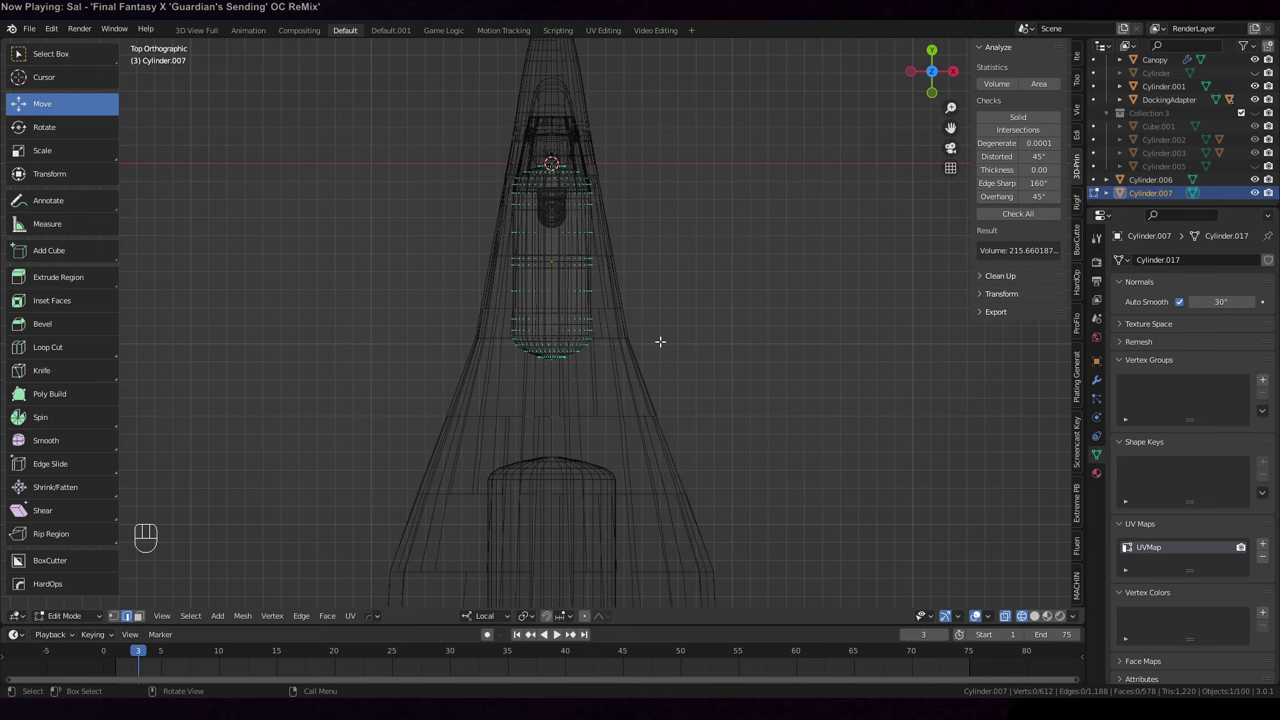
Select the capsule's dome and try a soft-falloff X resize, then cancel it
{"action": "key", "text": "l"}
{"action": "key", "text": "s"}
{"action": "key", "text": "x"}
{"action": "key", "text": "x"}
{"action": "scroll", "coordinate": [749, 343], "scroll_direction": "down", "scroll_amount": 3}
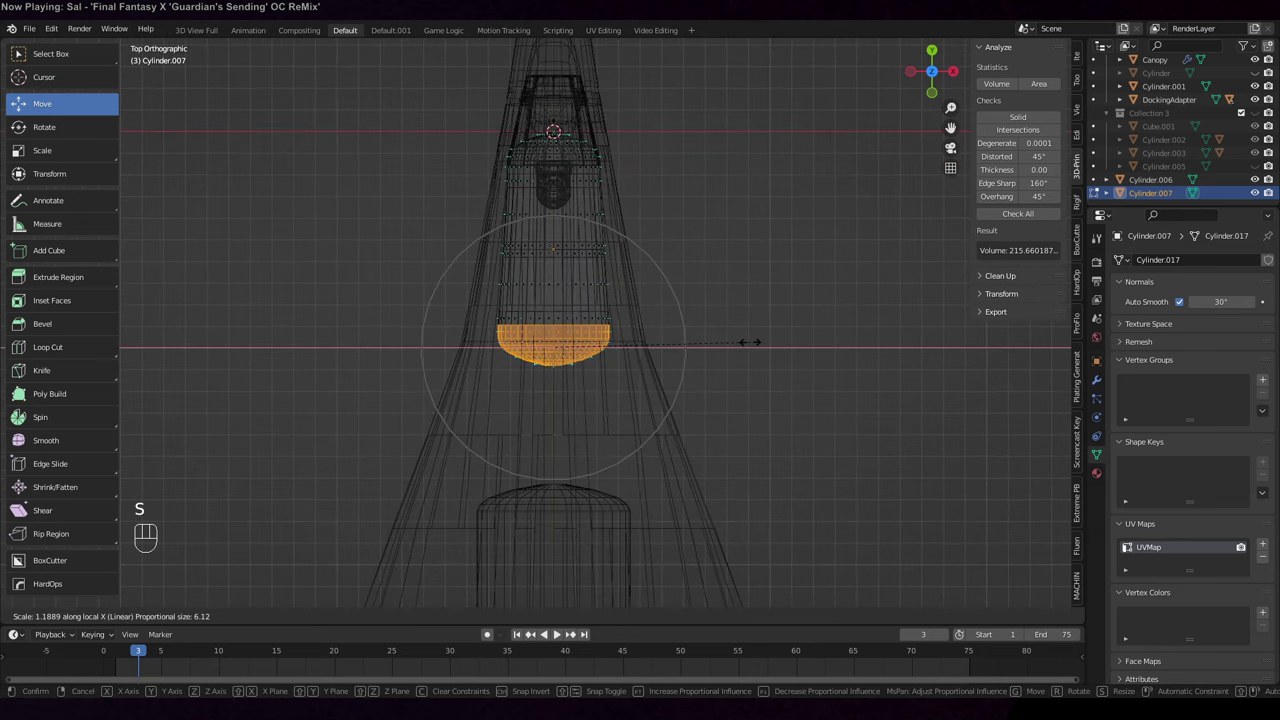
{"action": "right_click", "coordinate": [820, 347]}
{"action": "middle_click_drag", "start_coordinate": [788, 358], "coordinate": [773, 241]}
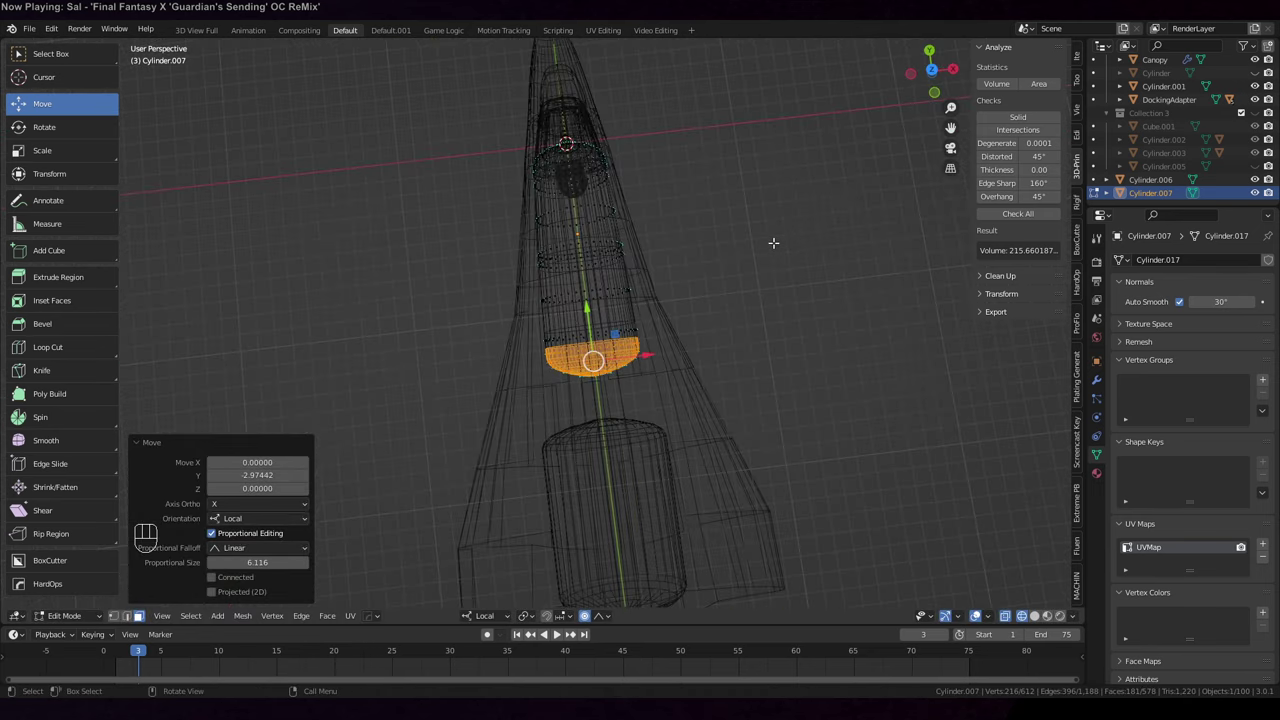
{"action": "scroll", "coordinate": [773, 242], "scroll_direction": "up", "scroll_amount": 2}
{"action": "middle_click_drag", "start_coordinate": [737, 330], "coordinate": [732, 300]}
Widen the dome along local X with linear proportional falloff, then isolate Cylinder.007 in Local view
{"action": "key", "text": "s"}
{"action": "key", "text": "x"}
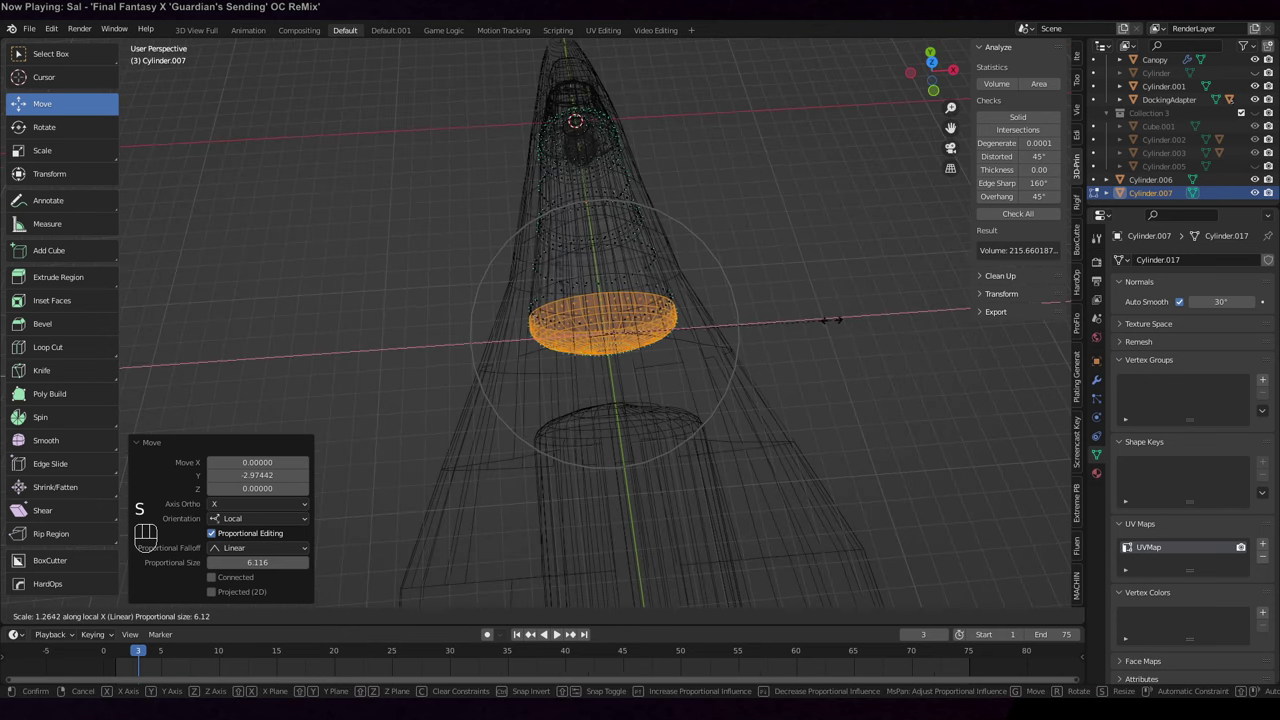
{"action": "scroll", "coordinate": [843, 323], "scroll_direction": "down", "scroll_amount": 1}
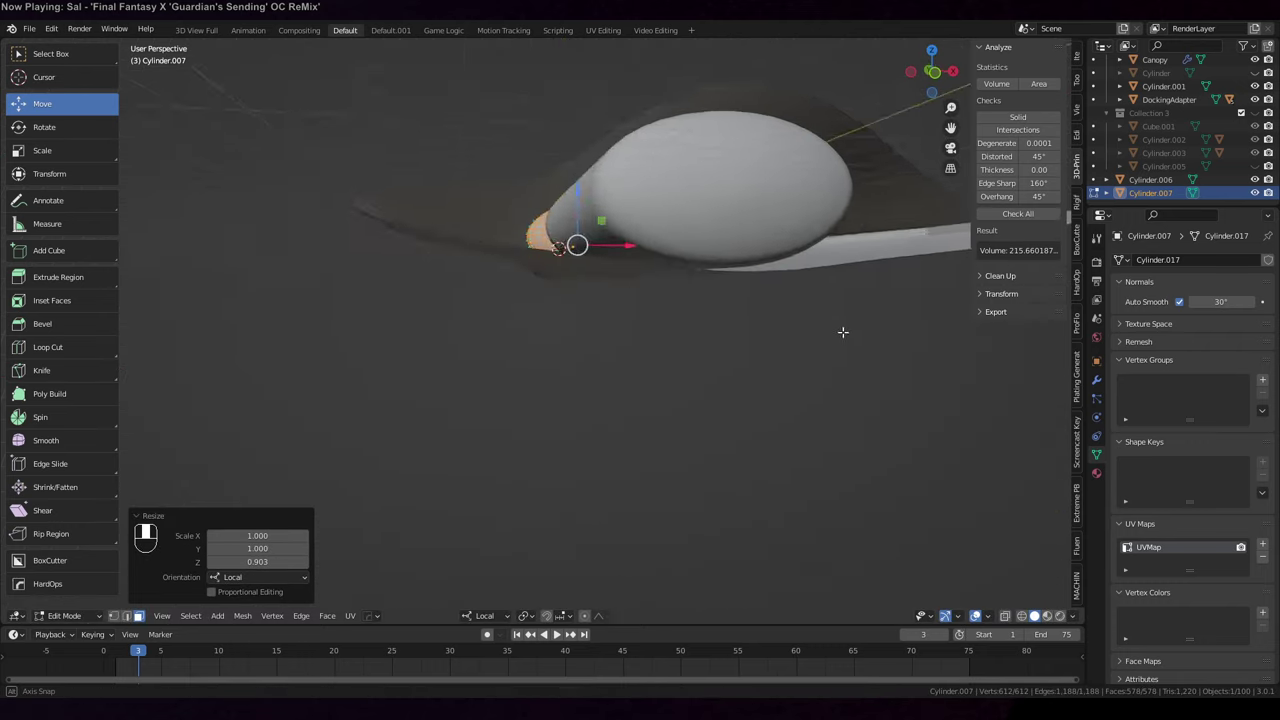
{"action": "middle_click_drag", "start_coordinate": [843, 332], "coordinate": [818, 475]}
{"action": "key", "text": "KP_Divide"}
{"action": "key", "text": "KP_Divide"}
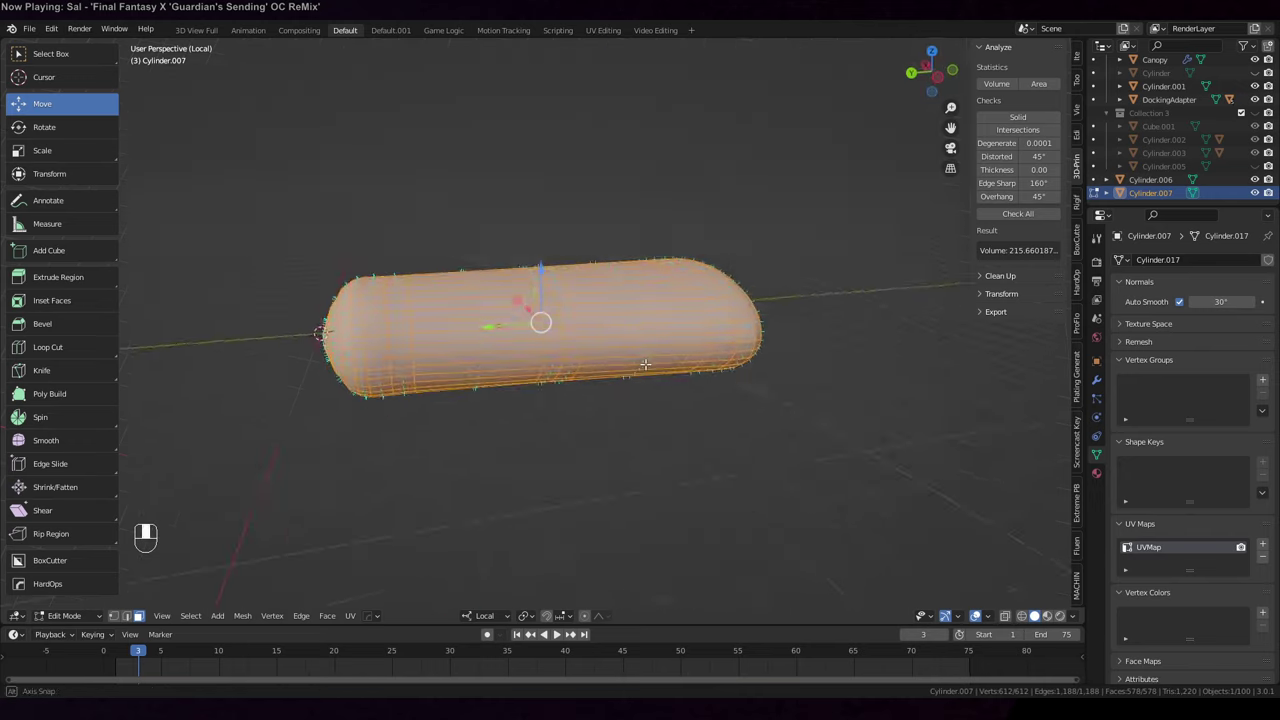
Exit Edit Mode and Local view to show the whole spaceplane in Top Orthographic view
{"action": "key", "text": "Tab"}
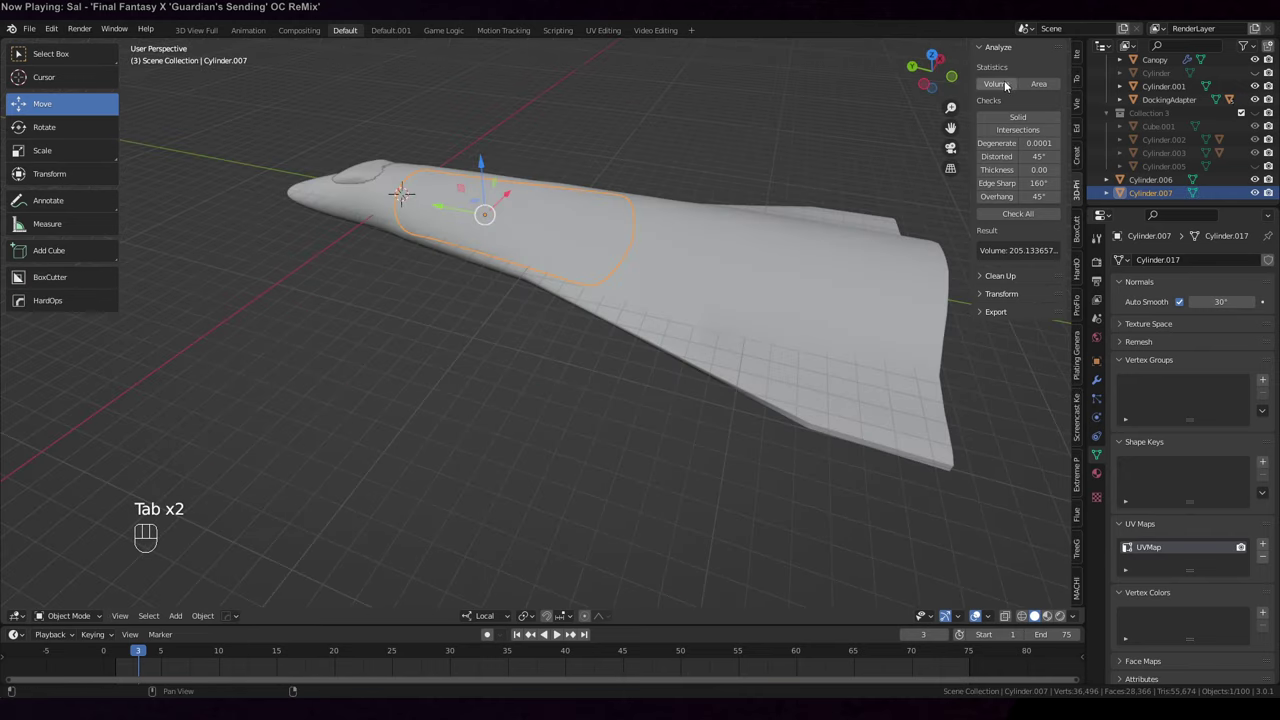
{"action": "scroll", "coordinate": [682, 310], "scroll_direction": "down", "scroll_amount": 3}
{"action": "middle_click_drag", "start_coordinate": [682, 310], "coordinate": [606, 437]}
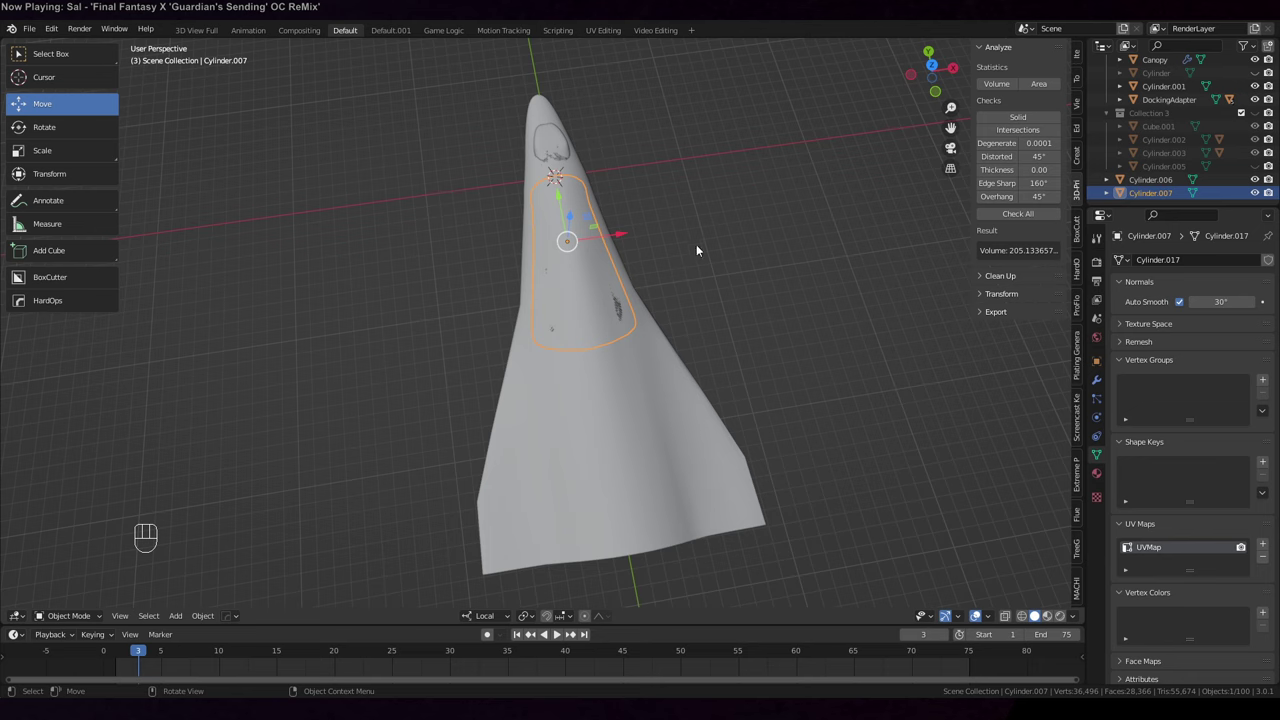
{"action": "middle_click_drag", "start_coordinate": [704, 231], "coordinate": [706, 250]}
{"action": "key", "text": "KP_5"}
{"action": "key", "text": "KP_7"}
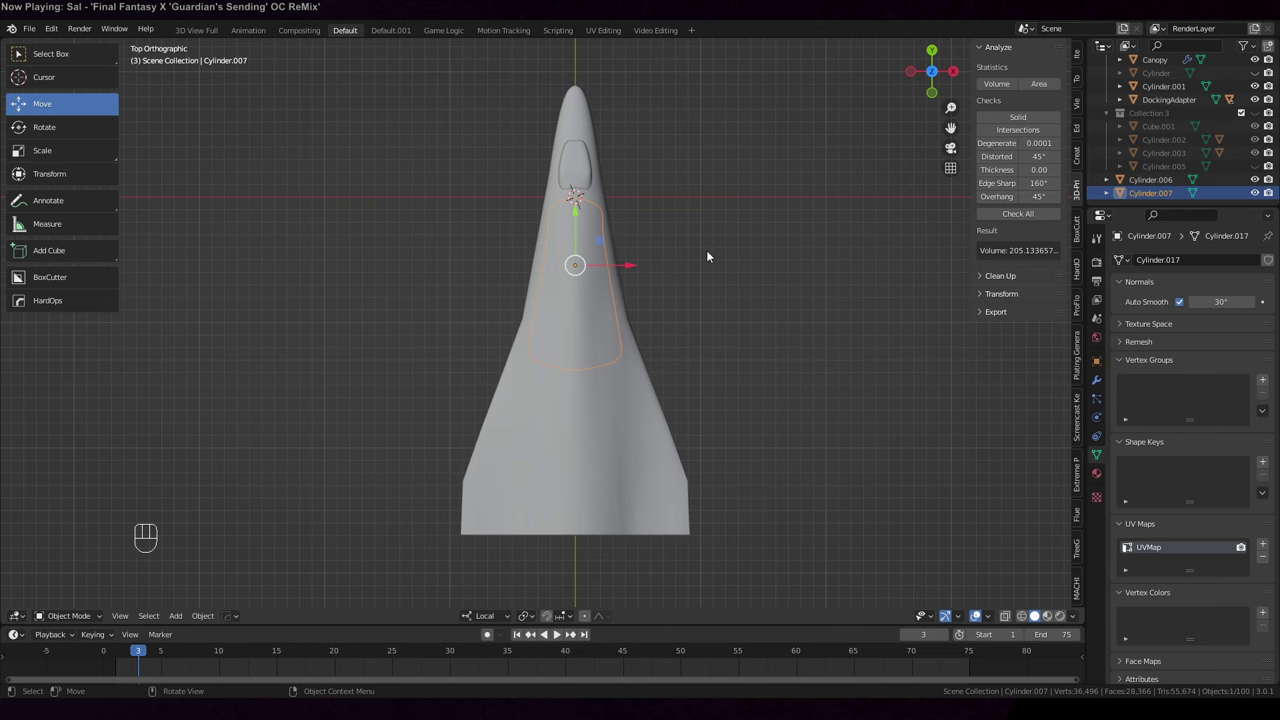
Turn on X-ray and move the inner cylinder loops along Y toward the nose
{"action": "key", "text": "alt+z"}
{"action": "key", "text": "Tab"}
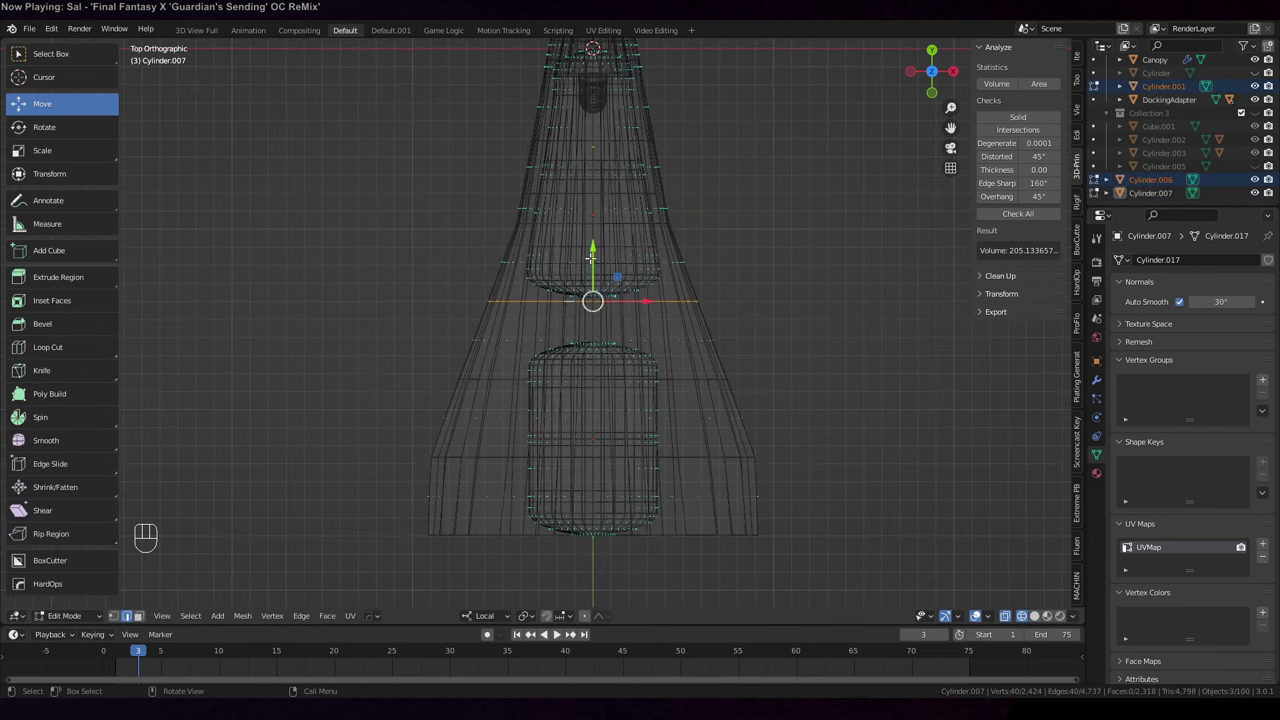
{"action": "left_click_drag", "start_coordinate": [592, 248], "coordinate": [592, 332]}
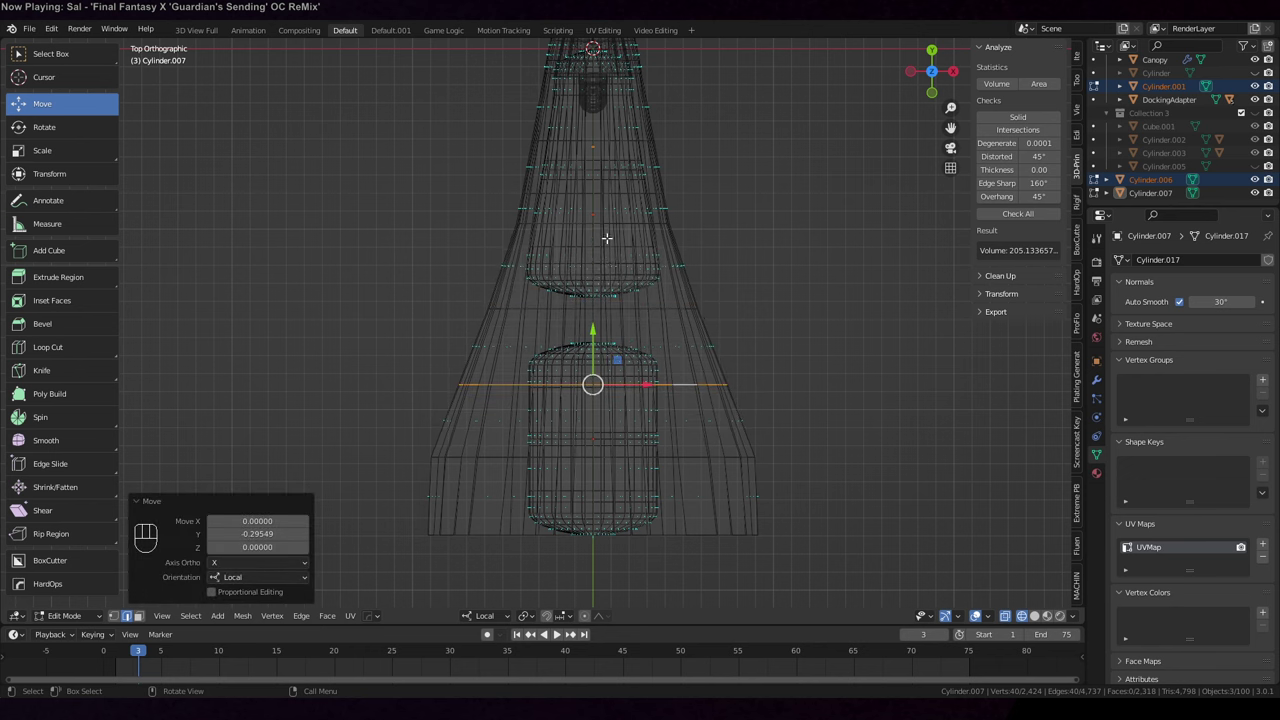
{"action": "left_click_drag", "start_coordinate": [592, 332], "coordinate": [592, 190]}
Loop-cut the hull Cylinder.001 and slide the new edge loop to factor 0.399
{"action": "key", "text": "alt+q"}
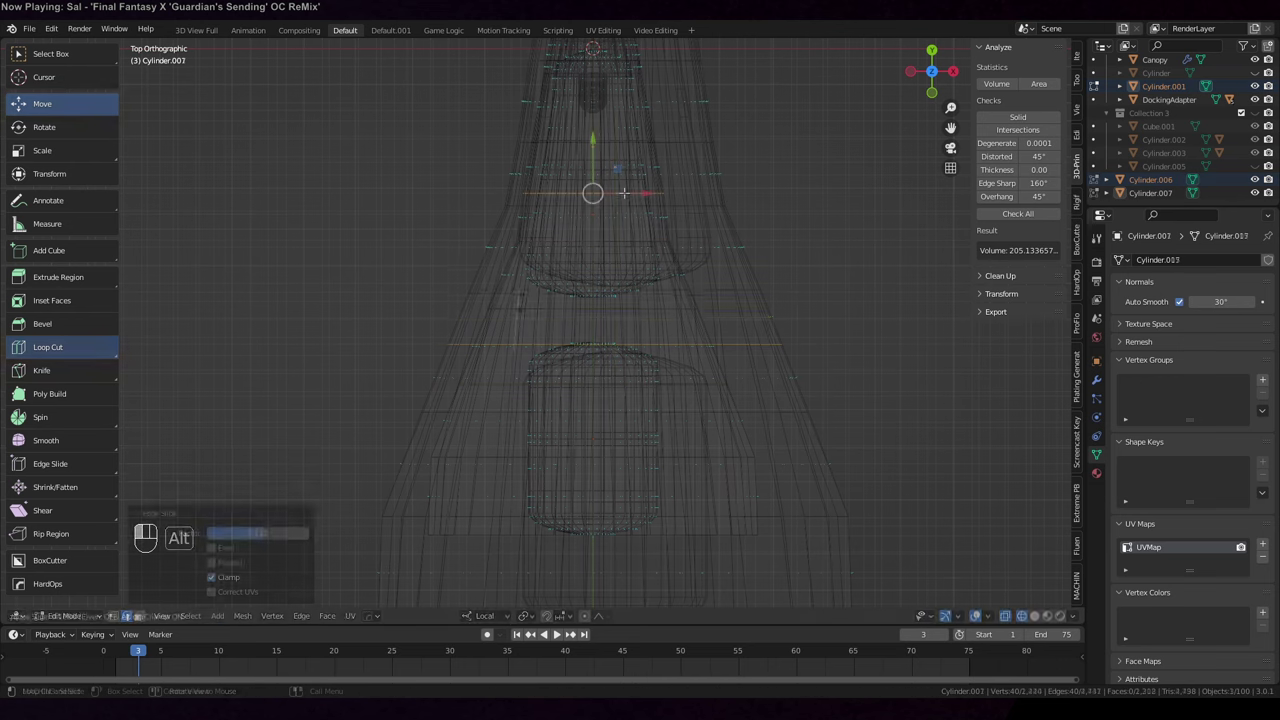
{"action": "key", "text": "ctrl+r"}
{"action": "scroll", "coordinate": [864, 244], "scroll_direction": "down", "scroll_amount": 2}
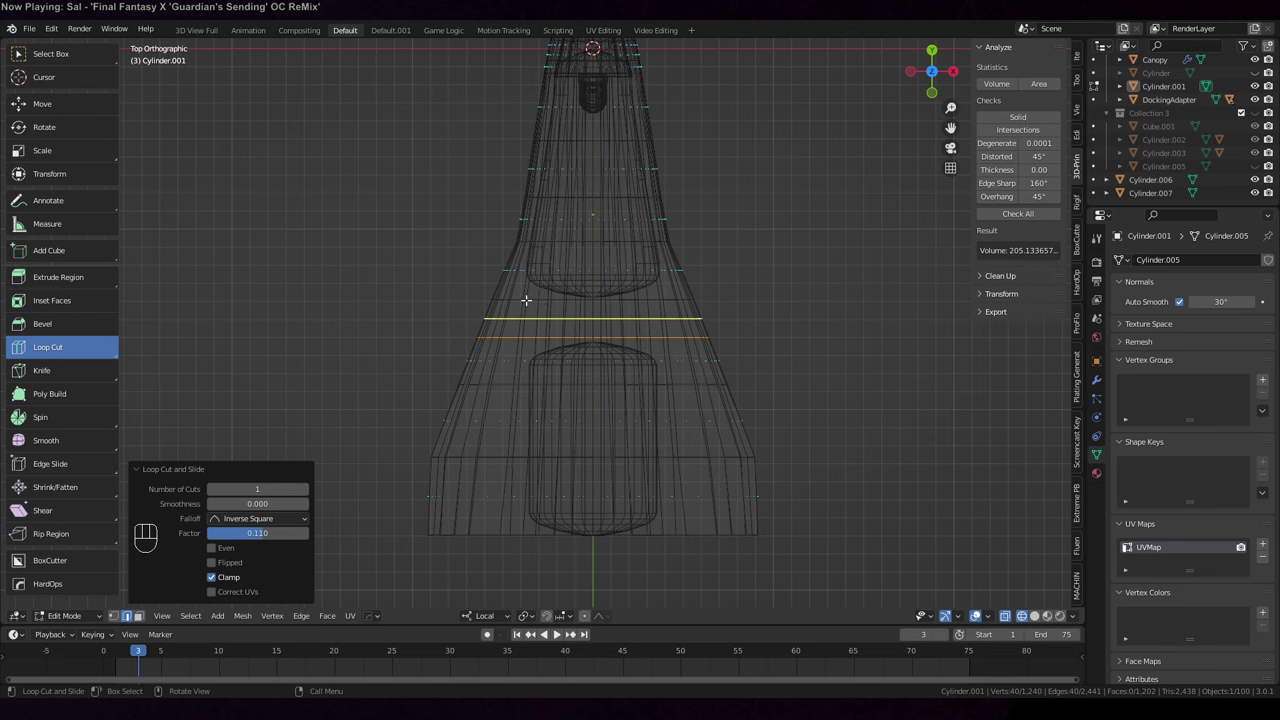
{"action": "scroll", "coordinate": [704, 315], "scroll_direction": "down", "scroll_amount": 5}
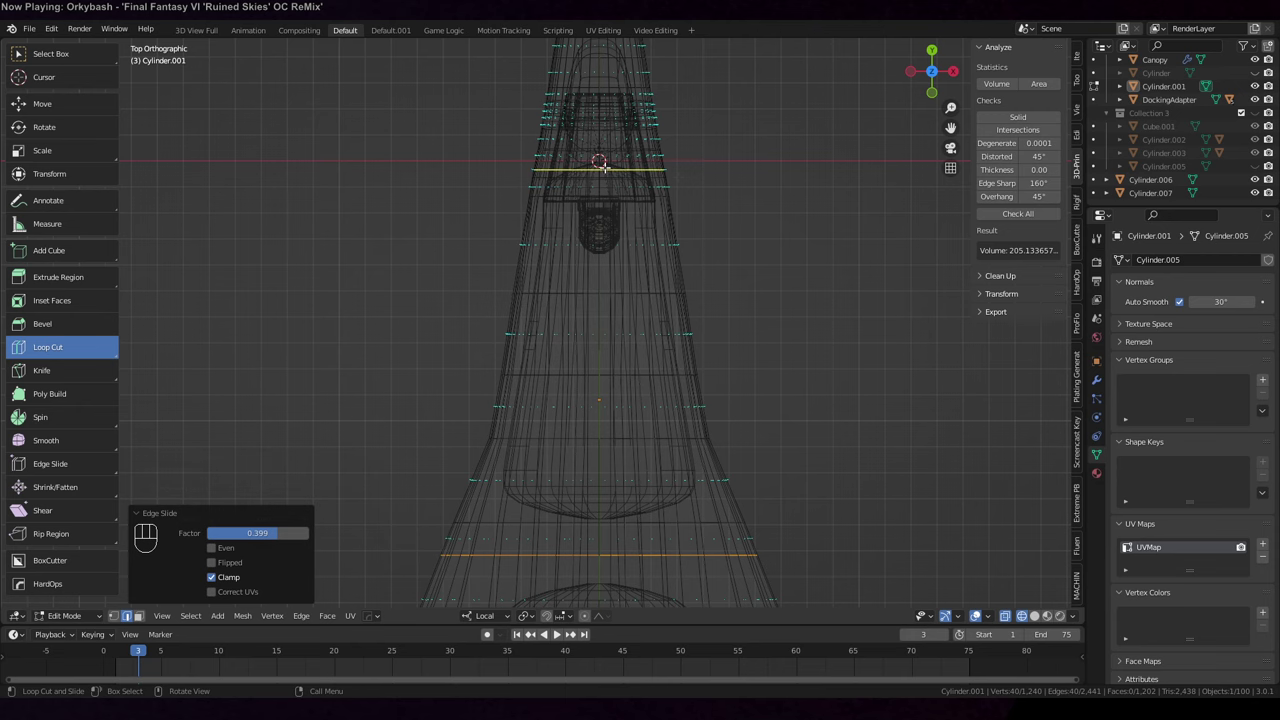
{"action": "middle_click_drag", "start_coordinate": [638, 168], "coordinate": [549, 470]}
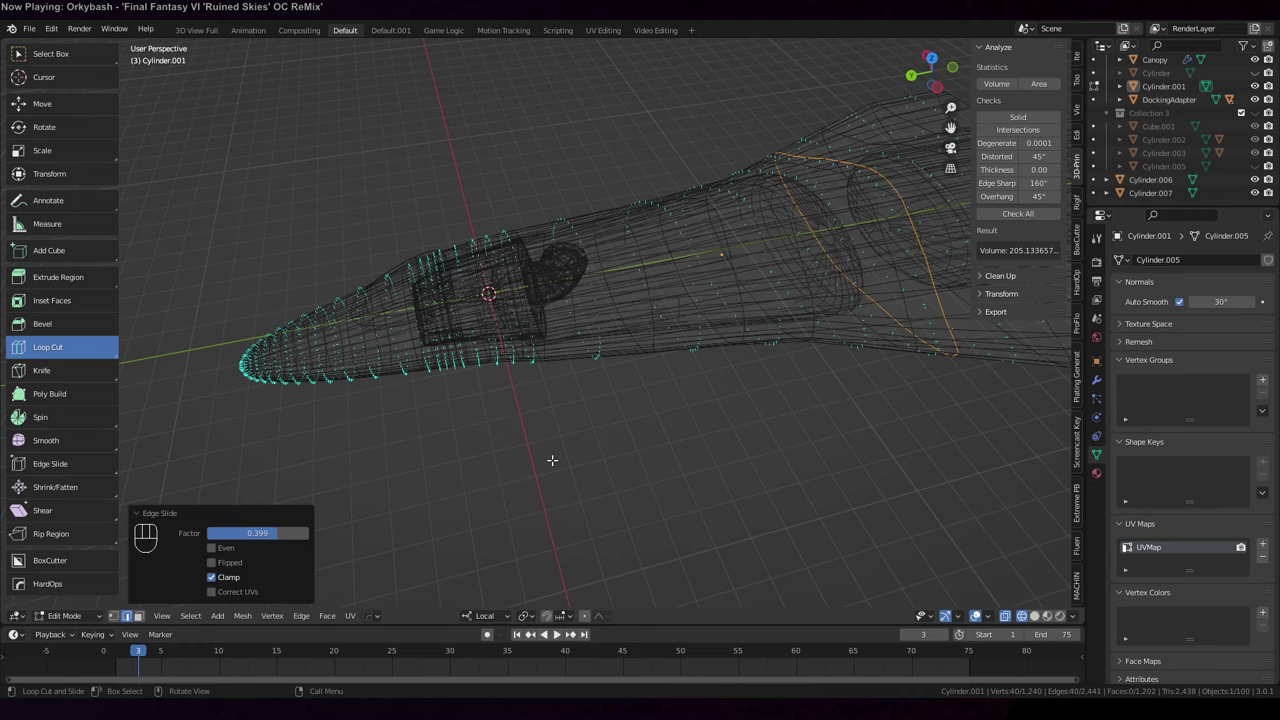
Return to Top Orthographic view and make Cylinder.007 the active object
{"action": "key", "text": "KP_5"}
{"action": "key", "text": "KP_7"}
{"action": "left_click", "coordinate": [1150, 192]}
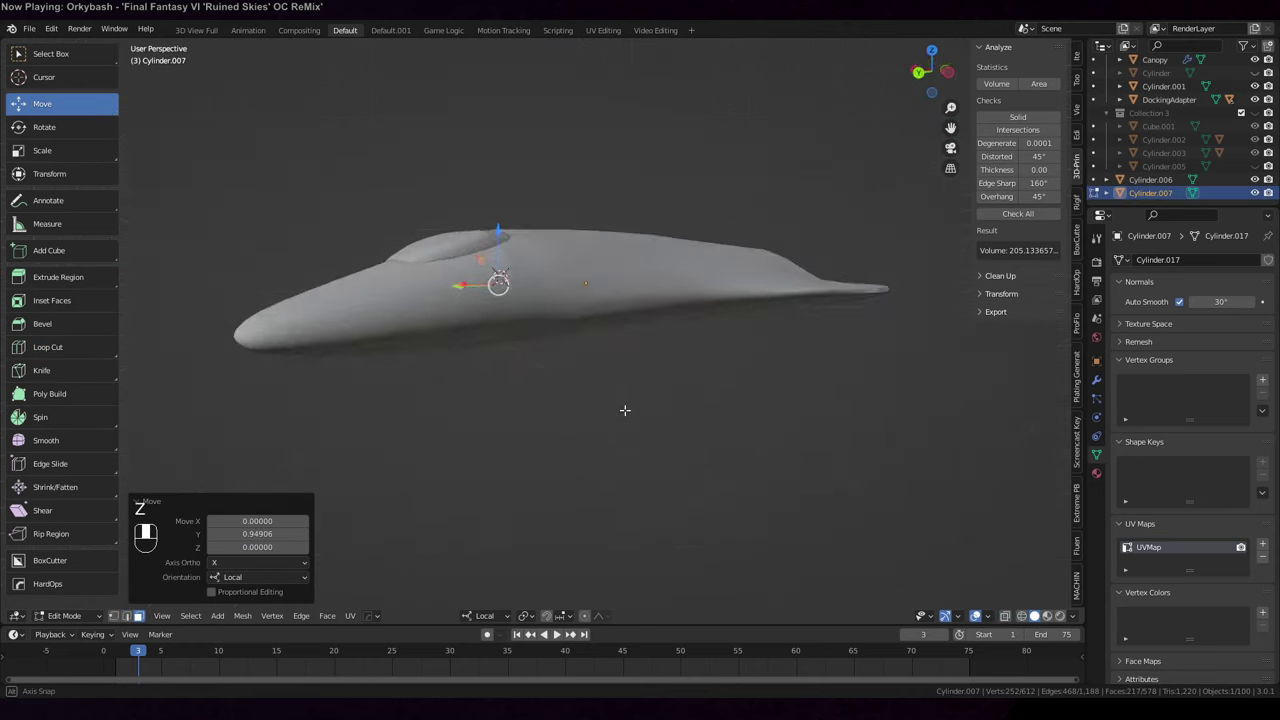
{"action": "middle_click_drag", "start_coordinate": [624, 410], "coordinate": [580, 466]}
Shift Cylinder.007 to 0.04991 along Y, then push Cylinder.006's top faces further up the ship
{"action": "key", "text": "g"}
{"action": "key", "text": "y"}
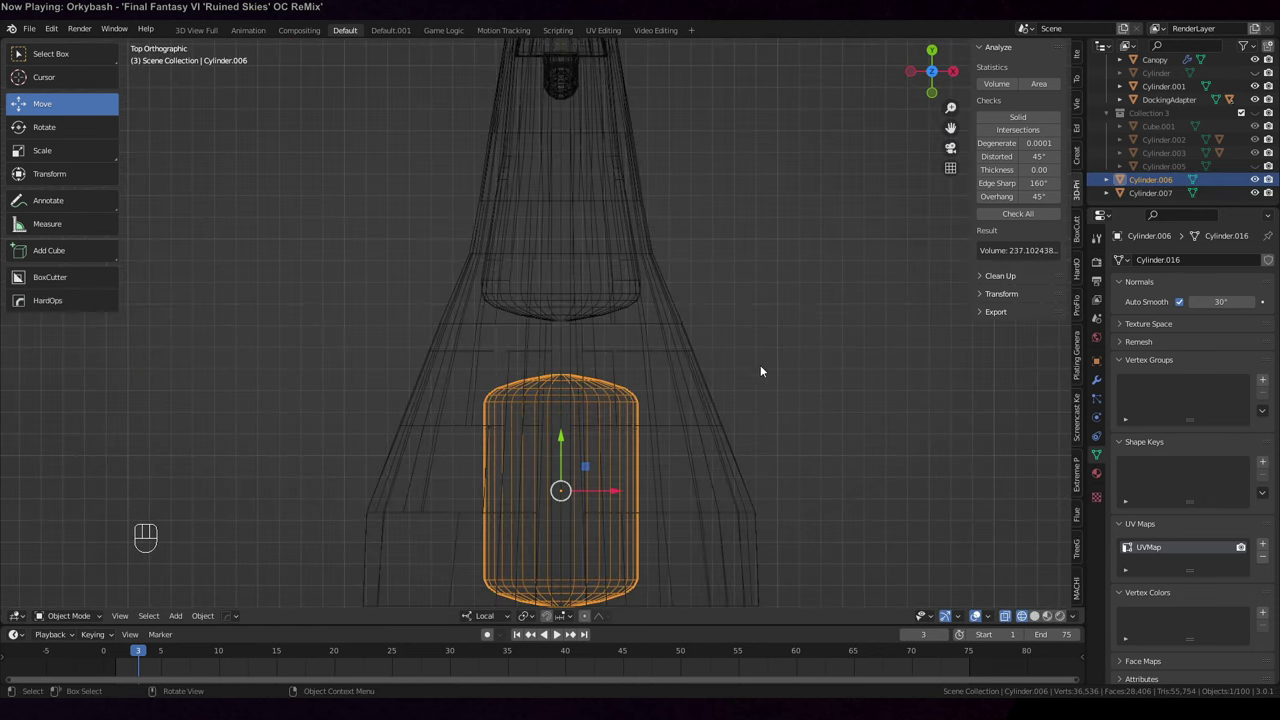
{"action": "key", "text": "Tab"}
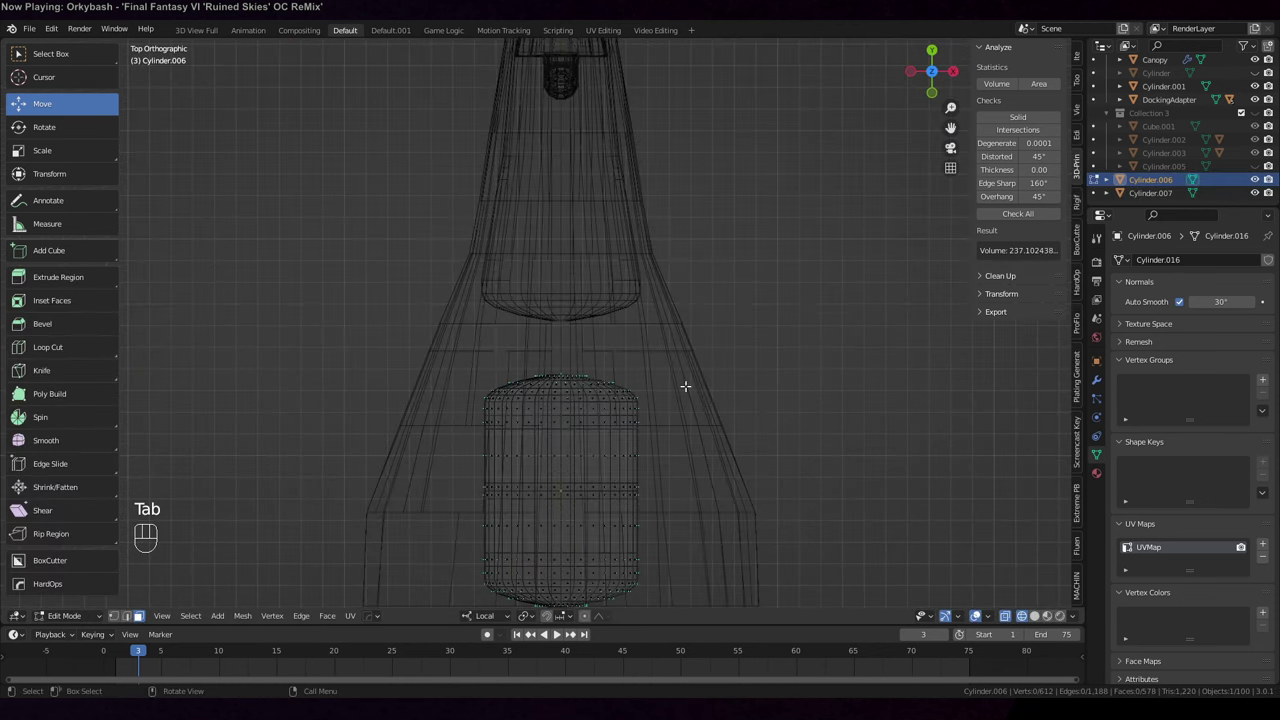
{"action": "key", "text": "alt+a"}
{"action": "key", "text": "c"}
{"action": "mouse_move", "coordinate": [677, 389]}
{"action": "left_mouse_down"}
{"action": "mouse_move", "coordinate": [494, 404]}
{"action": "mouse_move", "coordinate": [462, 419]}
{"action": "mouse_move", "coordinate": [478, 436]}
{"action": "mouse_move", "coordinate": [636, 433]}
{"action": "left_mouse_up"}
{"action": "right_click", "coordinate": [636, 433]}
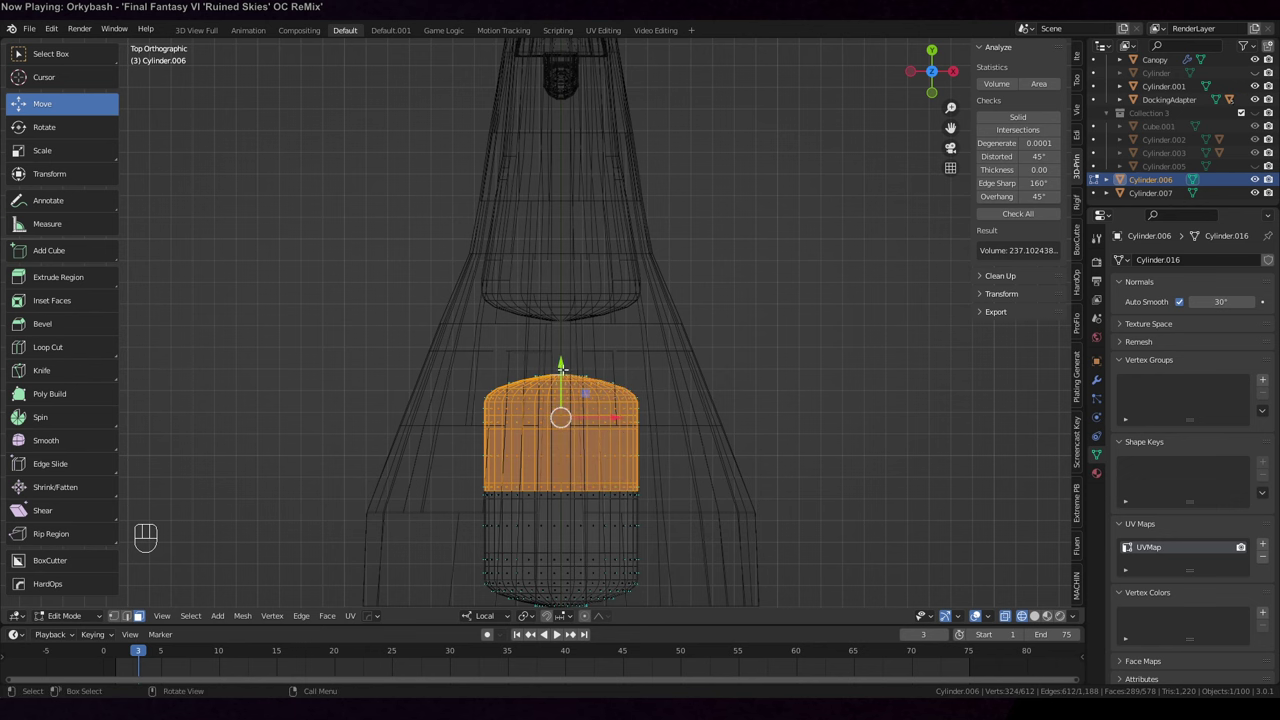
{"action": "left_click_drag", "start_coordinate": [562, 368], "coordinate": [563, 358]}
{"action": "left_click_drag", "start_coordinate": [563, 358], "coordinate": [563, 350]}
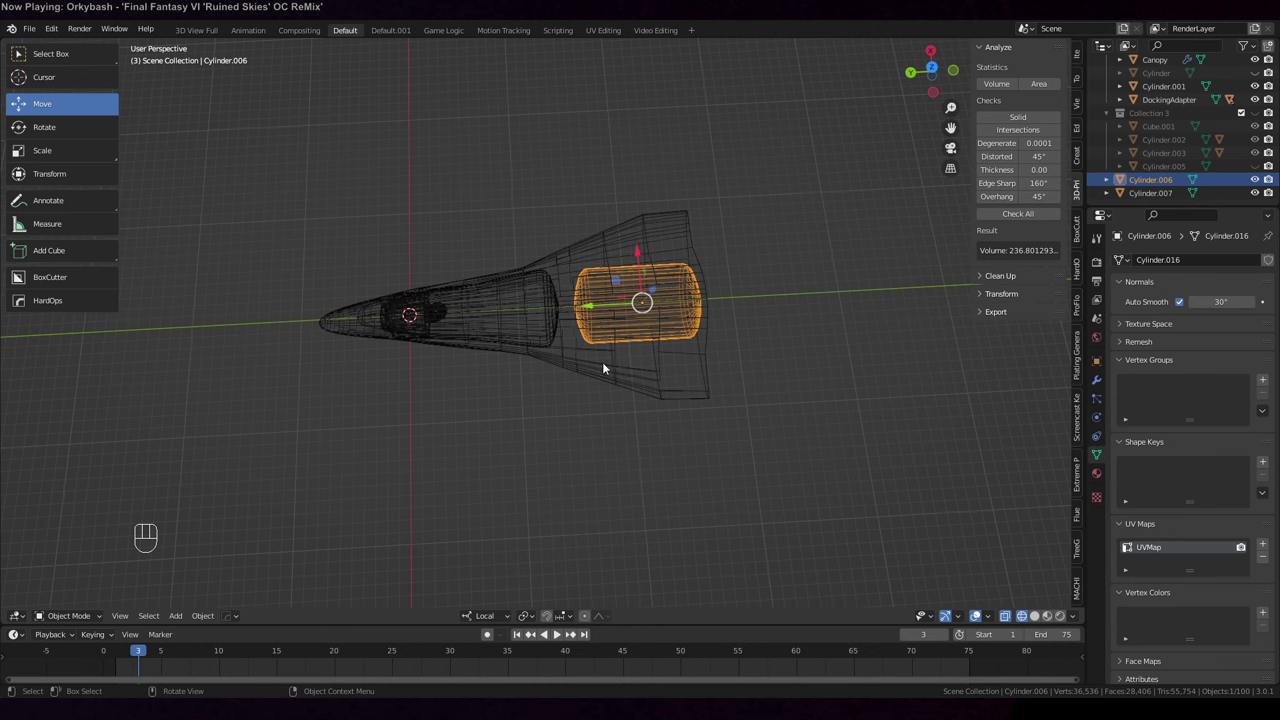
Set Cylinder.001's origin to Origin to Center of Mass (Surface)
{"action": "left_click", "coordinate": [589, 362]}
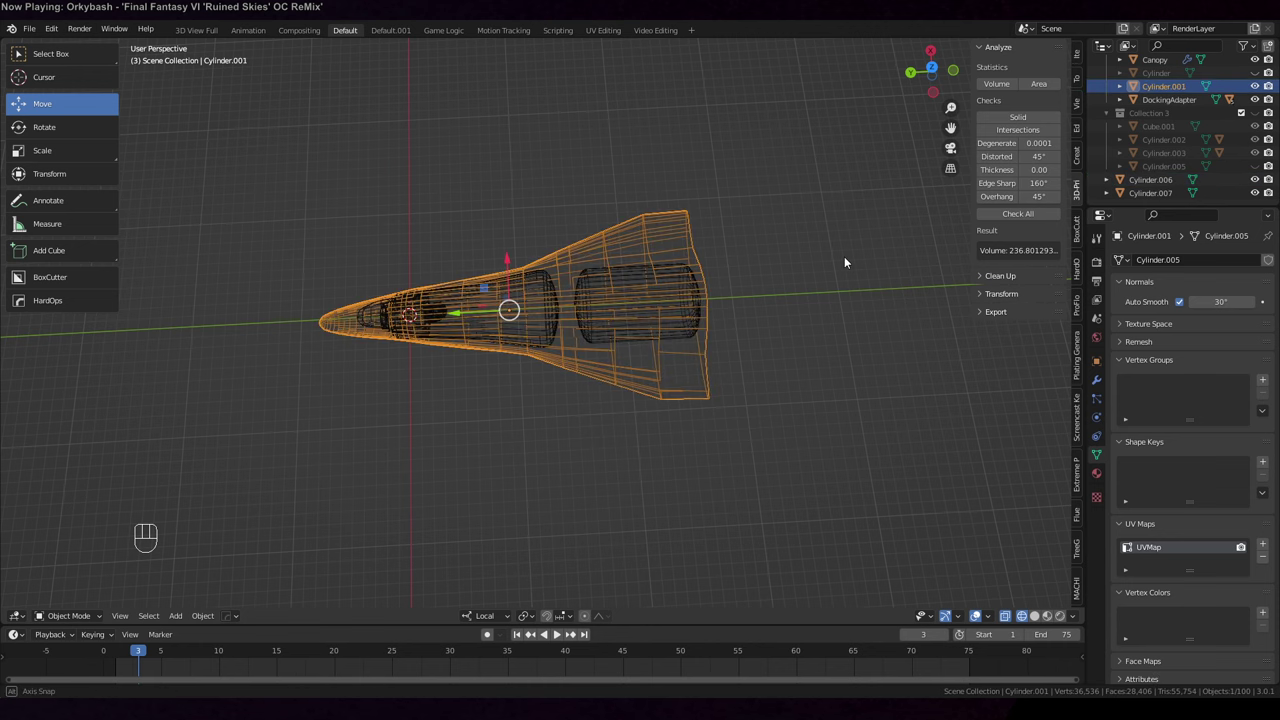
{"action": "middle_click_drag", "start_coordinate": [845, 258], "coordinate": [847, 266]}
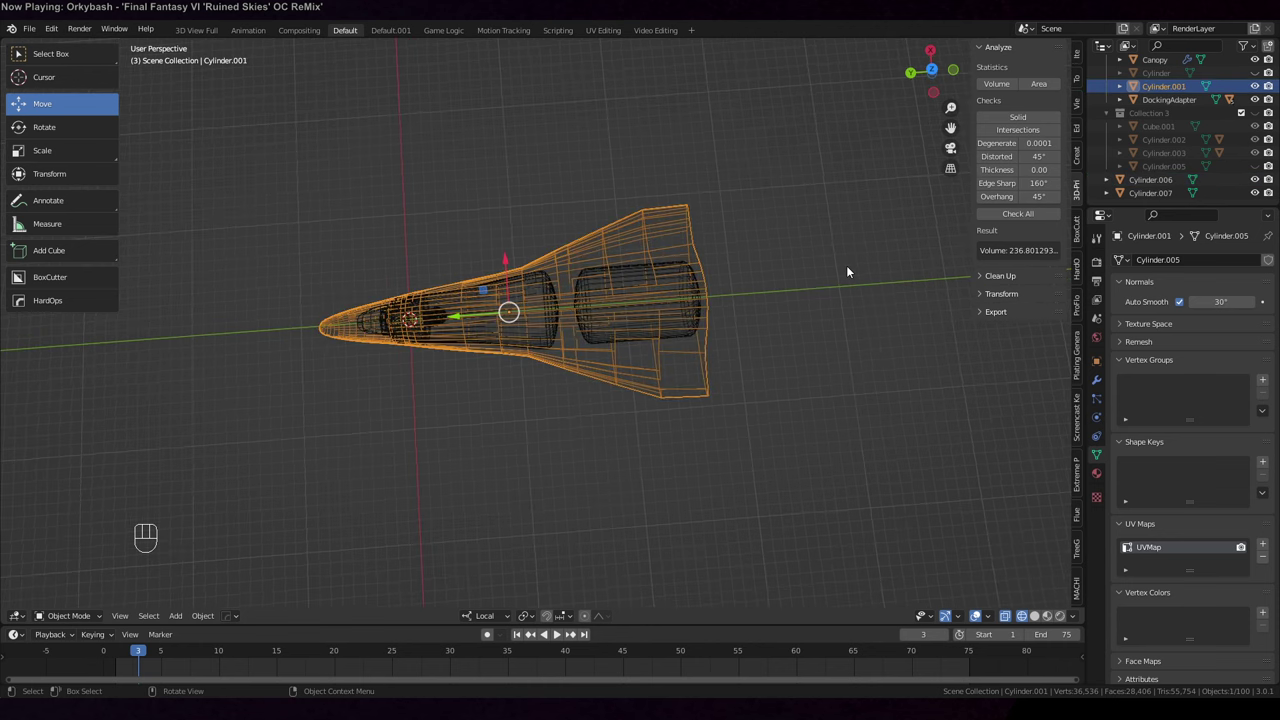
{"action": "left_click", "coordinate": [203, 617]}
{"action": "mouse_move", "coordinate": [262, 587]}
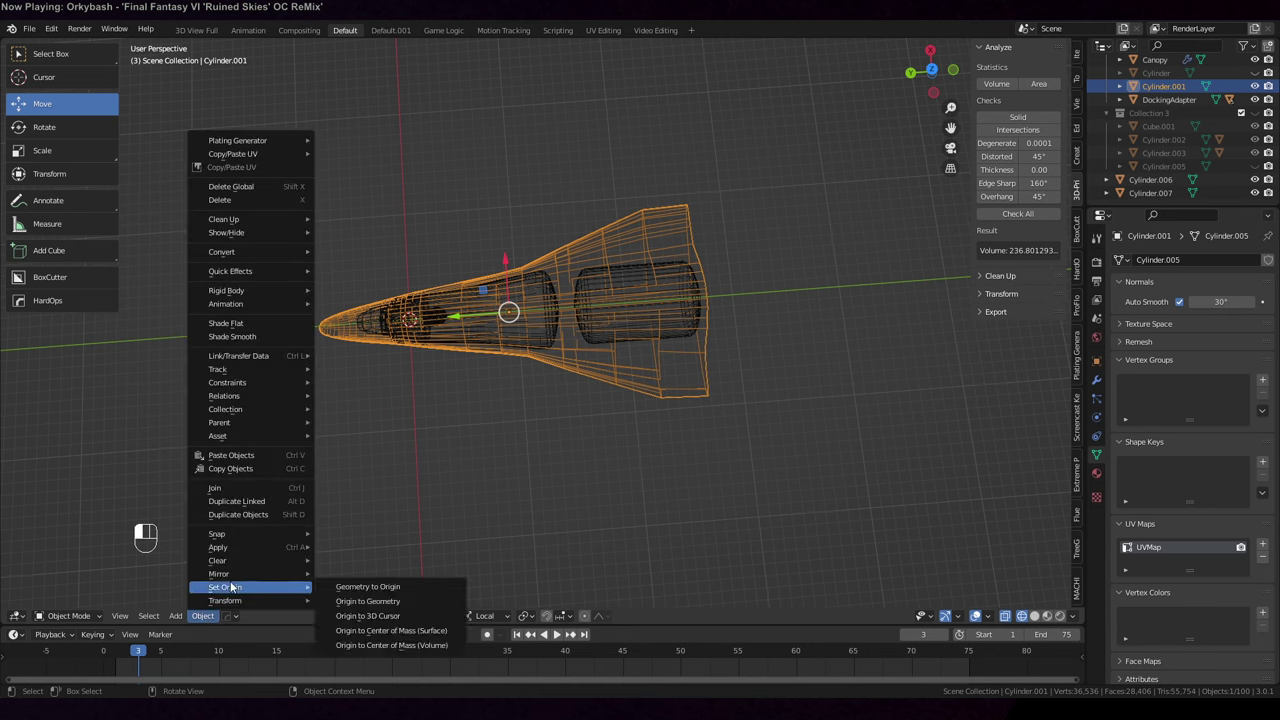
{"action": "left_click", "coordinate": [390, 631]}
{"action": "mouse_move", "coordinate": [618, 469]}
{"action": "middle_mouse_down"}
{"action": "mouse_move", "coordinate": [617, 486]}
{"action": "mouse_move", "coordinate": [609, 349]}
{"action": "mouse_move", "coordinate": [611, 455]}
{"action": "middle_mouse_up"}
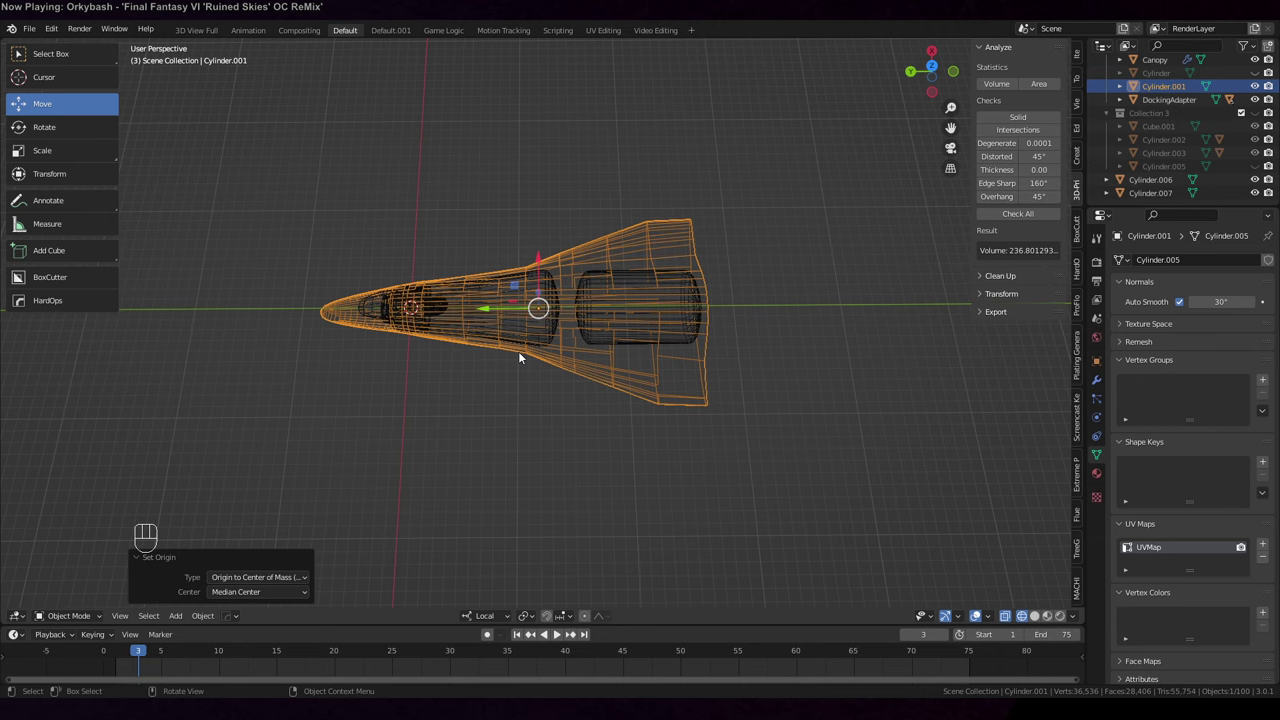
{"action": "scroll", "coordinate": [529, 360], "scroll_direction": "up", "scroll_amount": 4}
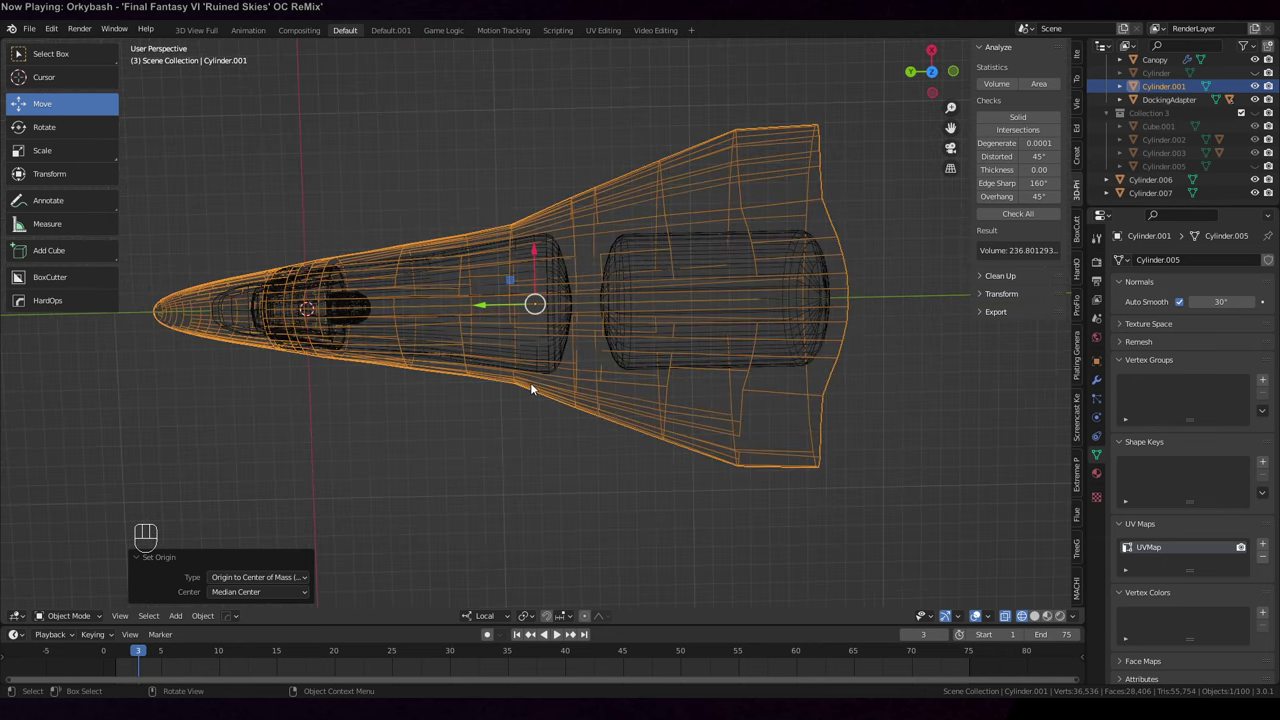
In Top Orthographic view, scale the hull edge loop near the engine section to about 0.93 along X
{"action": "middle_click_drag", "start_coordinate": [525, 383], "coordinate": [582, 296]}
{"action": "key", "text": "KP_5"}
{"action": "key", "text": "KP_7"}
{"action": "key", "text": "Tab"}
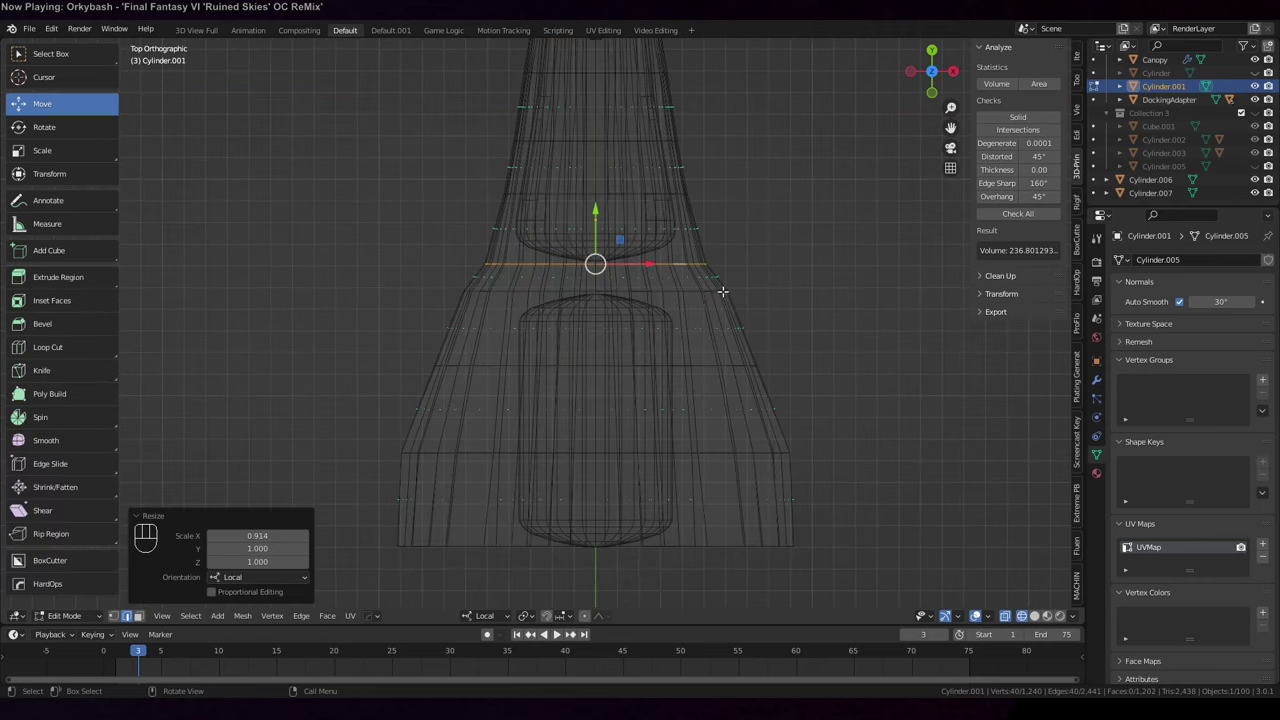
{"action": "left_click", "coordinate": [720, 290], "text": "alt"}
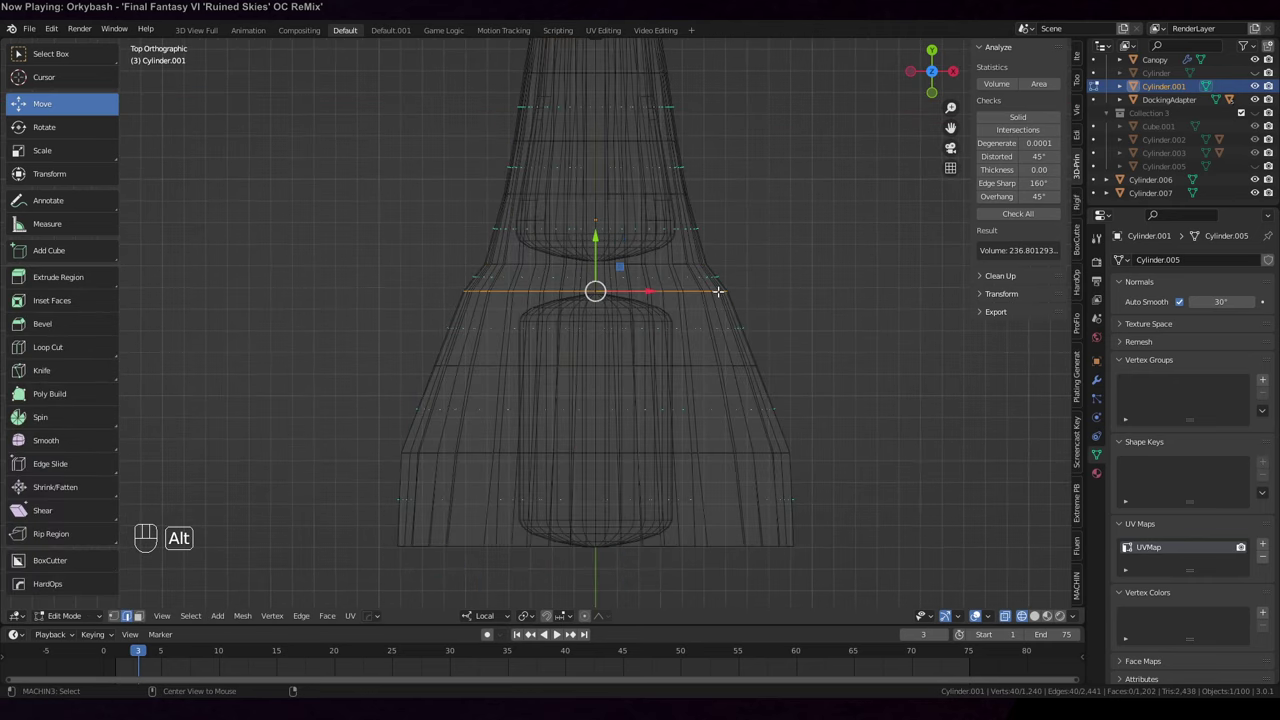
{"action": "key", "text": "s"}
{"action": "key", "text": "x"}
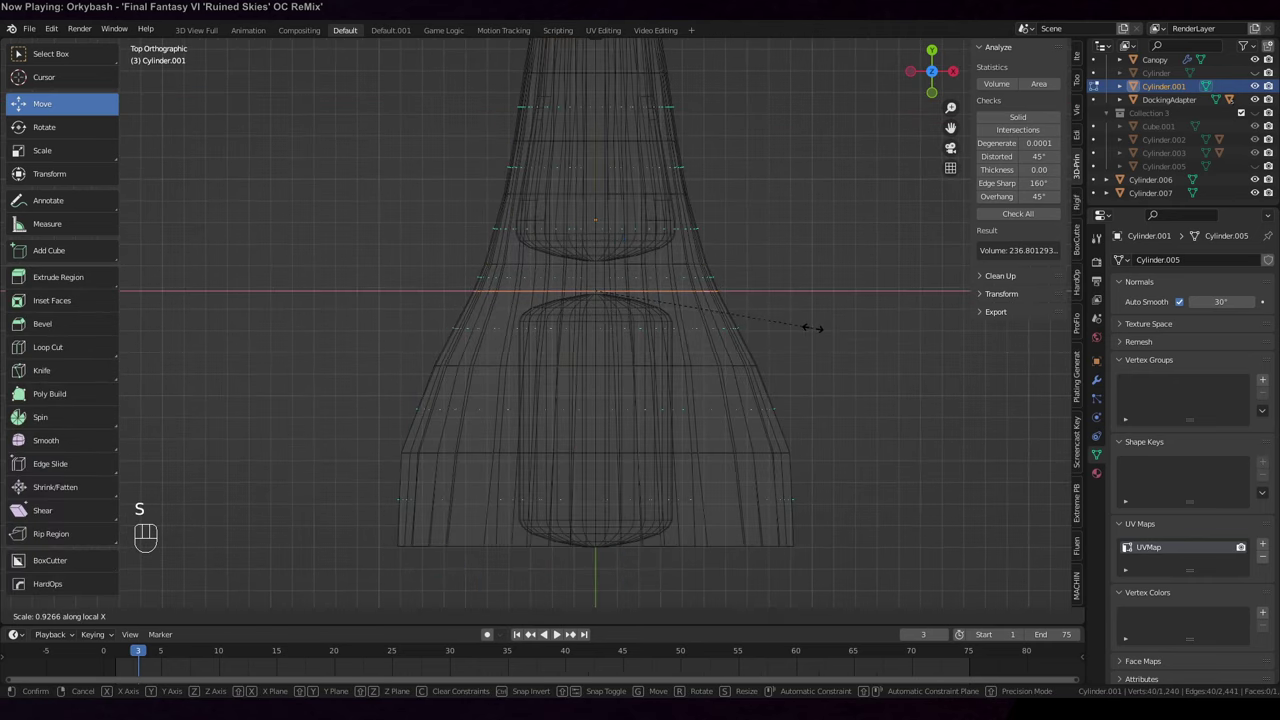
{"action": "left_click", "coordinate": [812, 327]}
{"action": "key", "text": "Tab"}
Orbit to a perspective view and show the rest of the ship's parts again
{"action": "middle_click_drag", "start_coordinate": [812, 327], "coordinate": [746, 540]}
{"action": "scroll", "coordinate": [1197, 101], "scroll_direction": "up", "scroll_amount": 2}
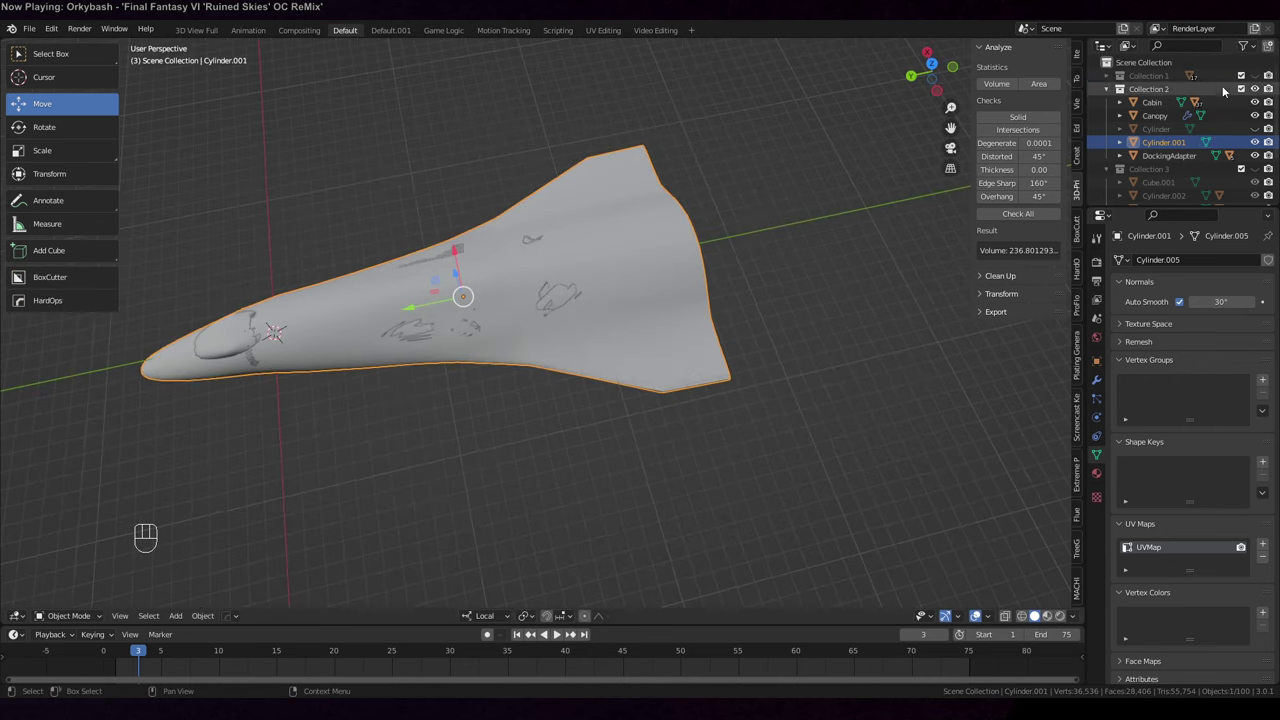
{"action": "left_click", "coordinate": [1255, 76]}
{"action": "middle_click_drag", "start_coordinate": [946, 285], "coordinate": [802, 341]}
Save the file as HamsterNeo 02.blend and switch to Top Orthographic view
{"action": "key", "text": "ctrl+s"}
{"action": "key", "text": "KP_5"}
{"action": "key", "text": "KP_7"}
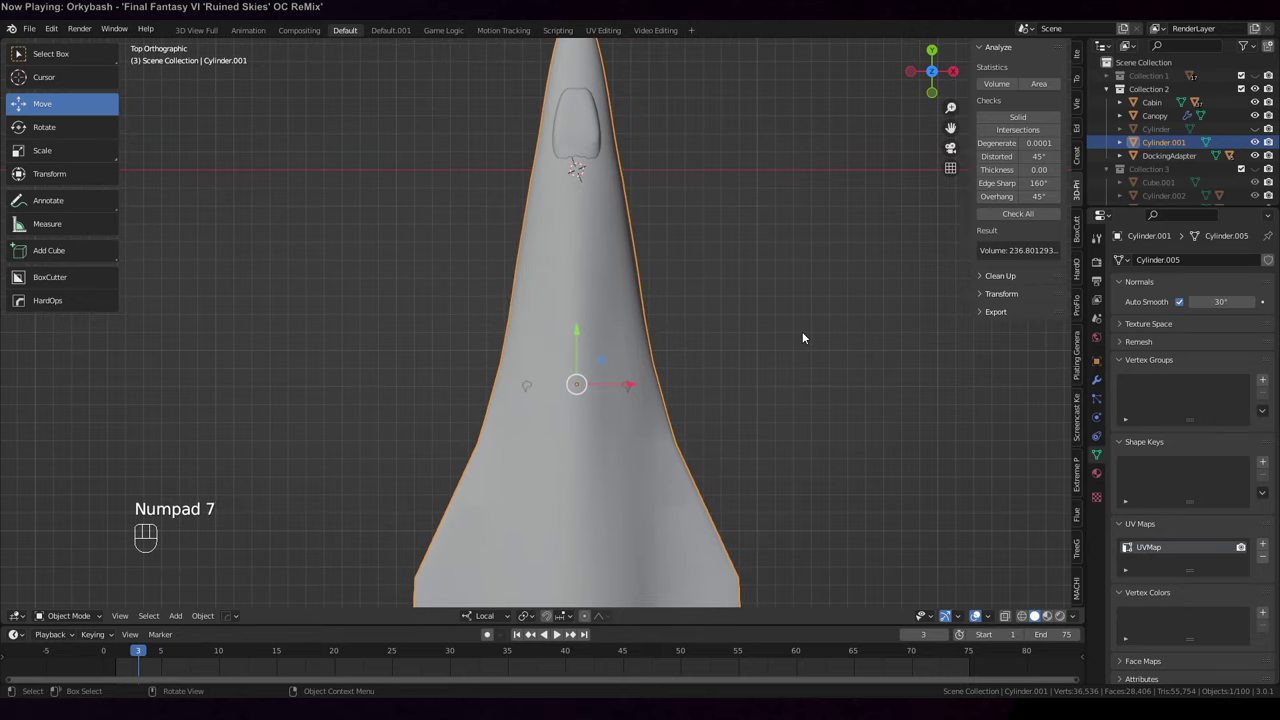
{"action": "key", "text": "ctrl+s"}
Switch to wireframe shading and orbit to look down on the nose cone
{"action": "key", "text": "z"}
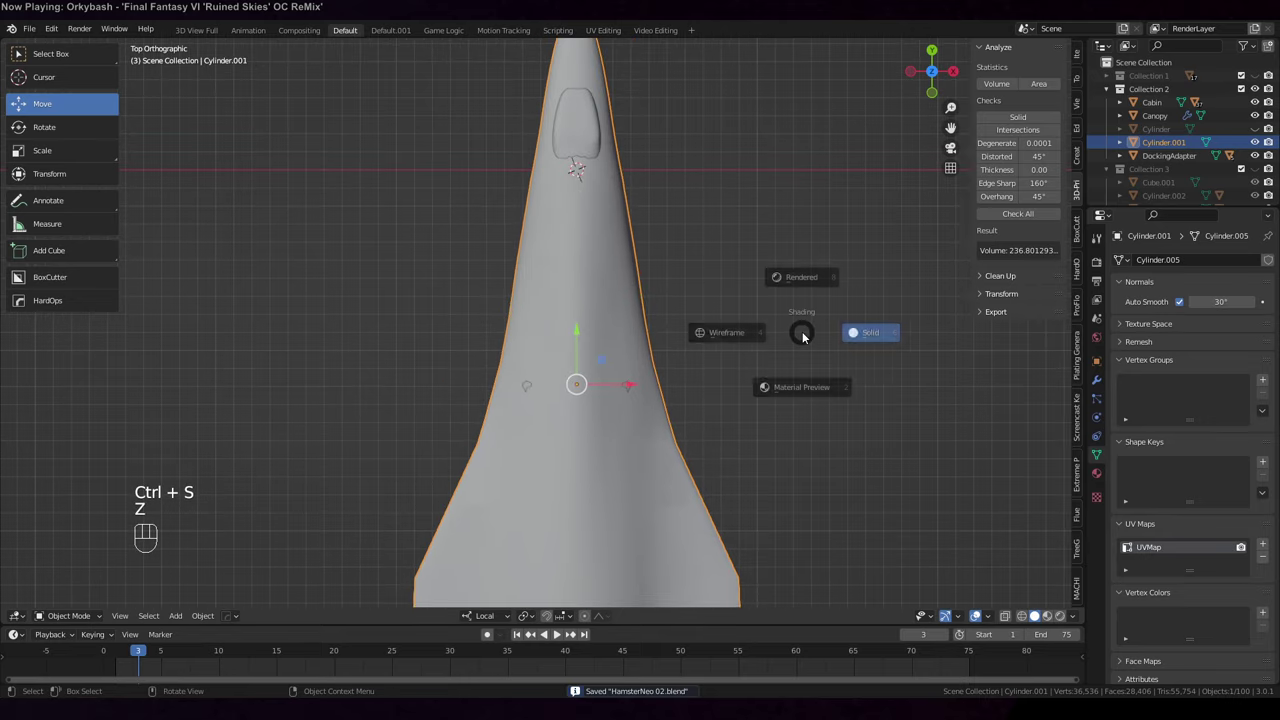
{"action": "key", "text": "KP_4"}
{"action": "mouse_move", "coordinate": [802, 331]}
{"action": "middle_mouse_down"}
{"action": "mouse_move", "coordinate": [730, 338]}
{"action": "mouse_move", "coordinate": [728, 324]}
{"action": "mouse_move", "coordinate": [731, 346]}
{"action": "middle_mouse_up"}
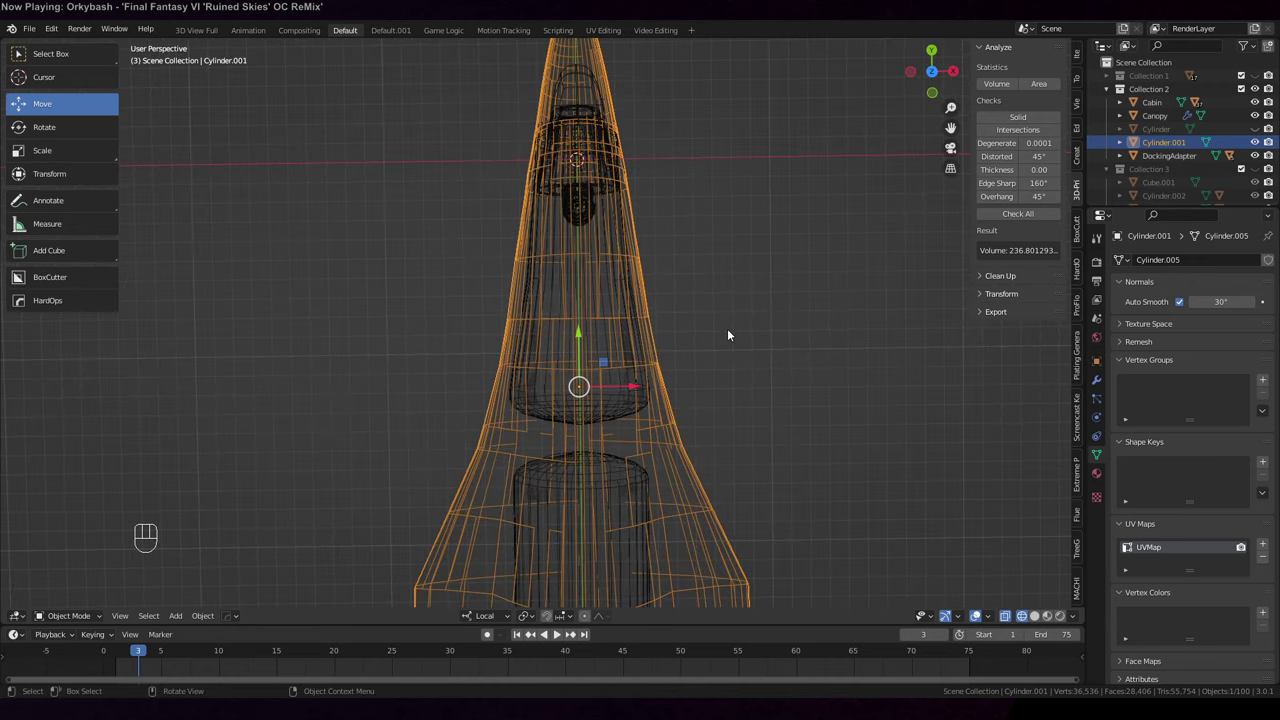
{"action": "mouse_move", "coordinate": [728, 334]}
{"action": "middle_mouse_down"}
{"action": "mouse_move", "coordinate": [754, 218]}
{"action": "mouse_move", "coordinate": [764, 312]}
{"action": "mouse_move", "coordinate": [733, 312]}
{"action": "mouse_move", "coordinate": [752, 298]}
{"action": "mouse_move", "coordinate": [746, 282]}
{"action": "mouse_move", "coordinate": [772, 285]}
{"action": "middle_mouse_up"}
Circle-select the hull's nose faces and separate them into a new object
{"action": "key", "text": "KP_7"}
{"action": "key", "text": "Tab"}
{"action": "key", "text": "c"}
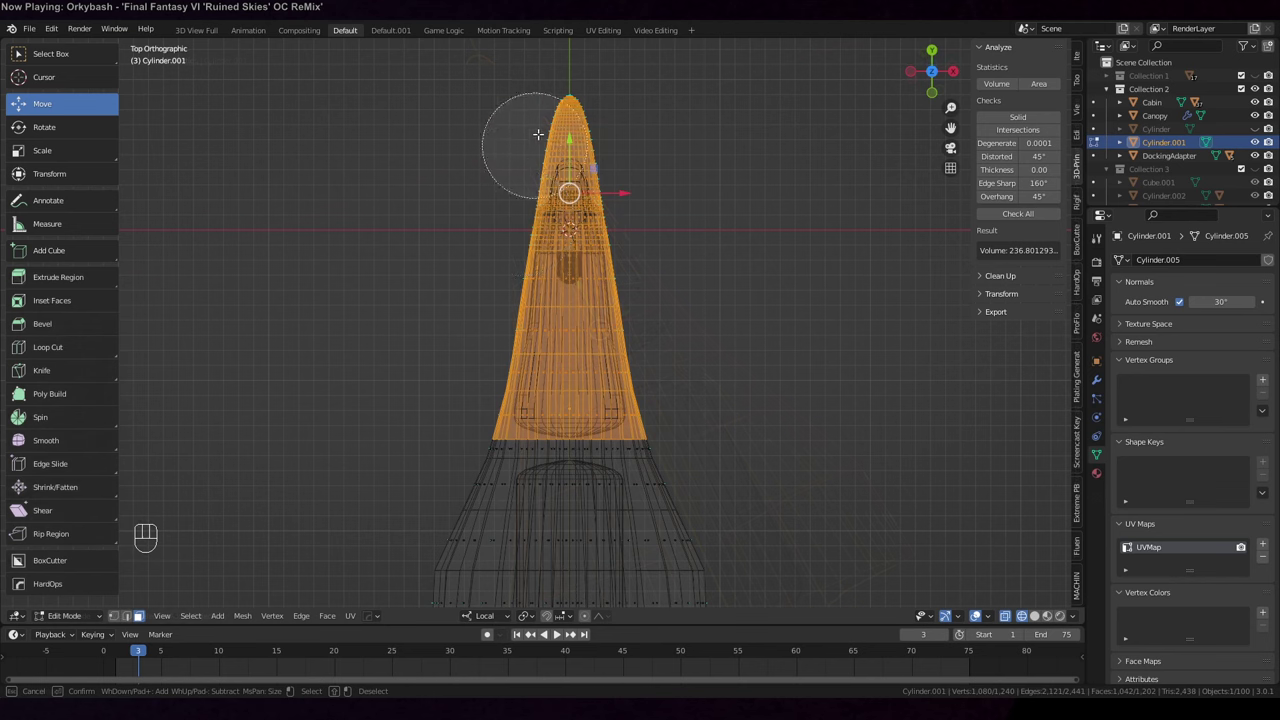
{"action": "right_click", "coordinate": [699, 315]}
{"action": "key", "text": "p"}
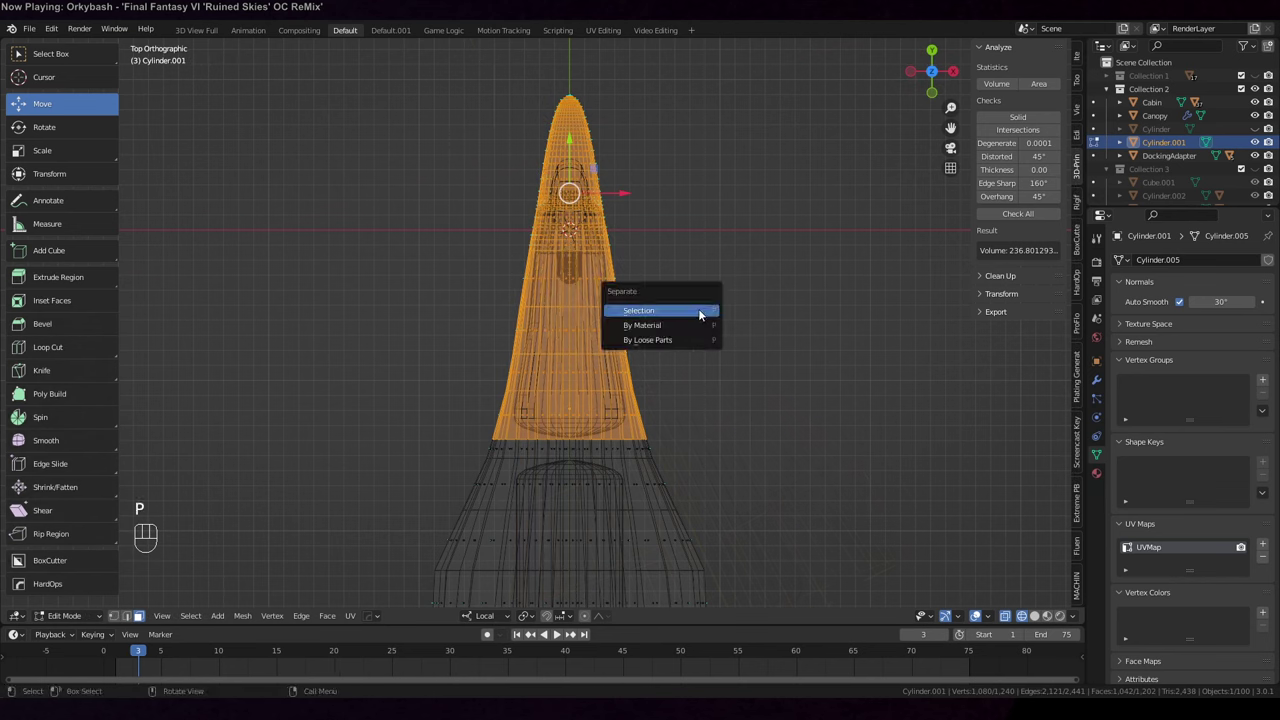
{"action": "left_click", "coordinate": [699, 315]}
{"action": "key", "text": "Tab"}
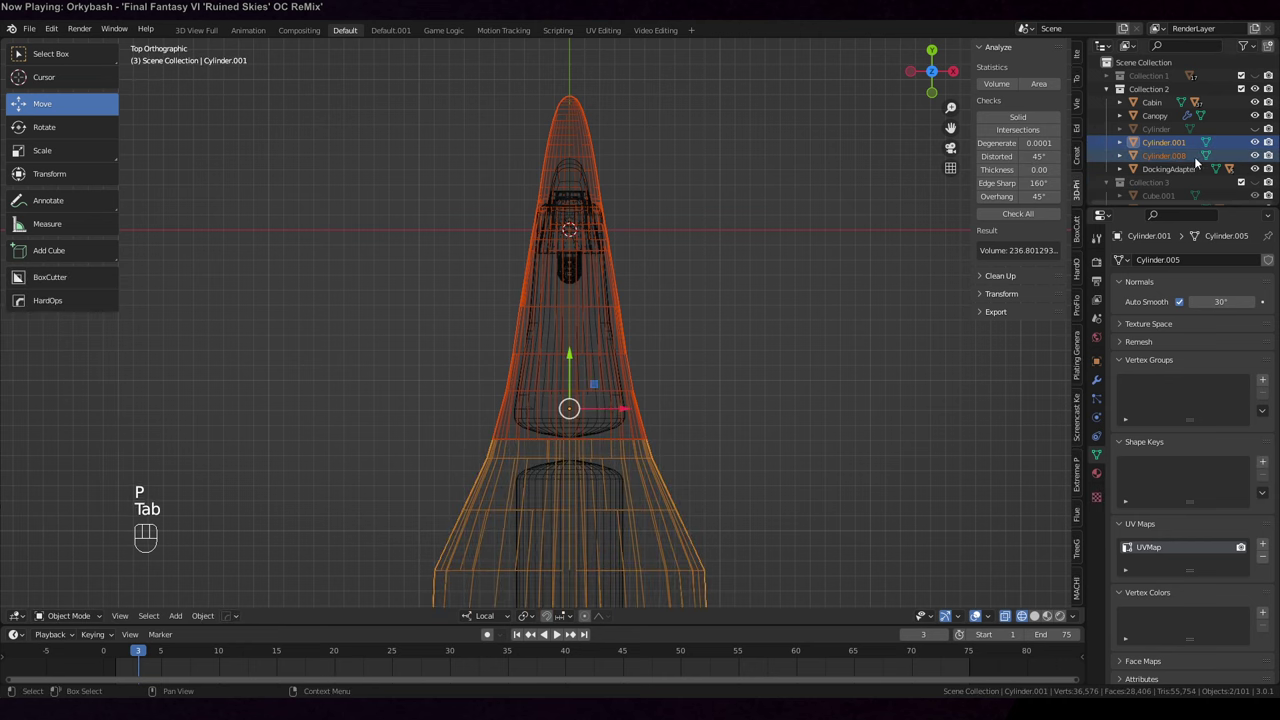
Rename the new Cylinder.008 object to Payload in the Outliner, then select Cabin
{"action": "left_click", "coordinate": [1180, 156]}
{"action": "scroll", "coordinate": [1183, 157], "scroll_direction": "down", "scroll_amount": 2}
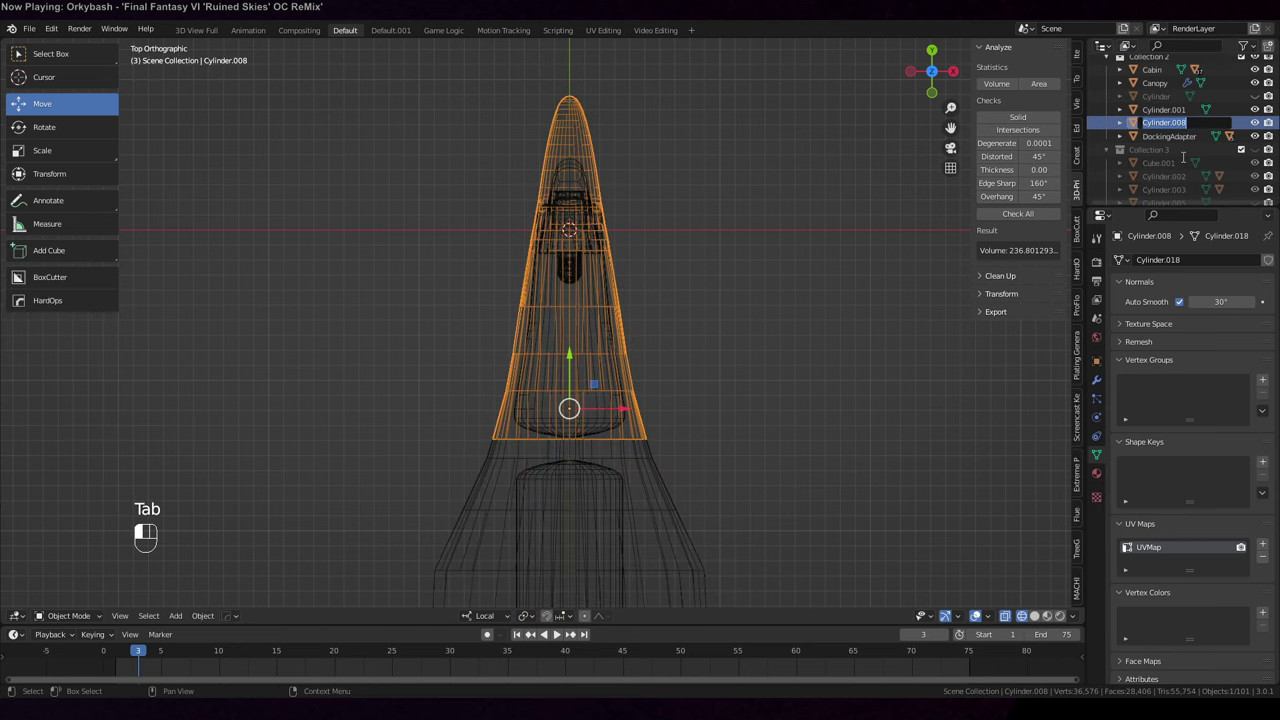
{"action": "key", "text": "shift"}
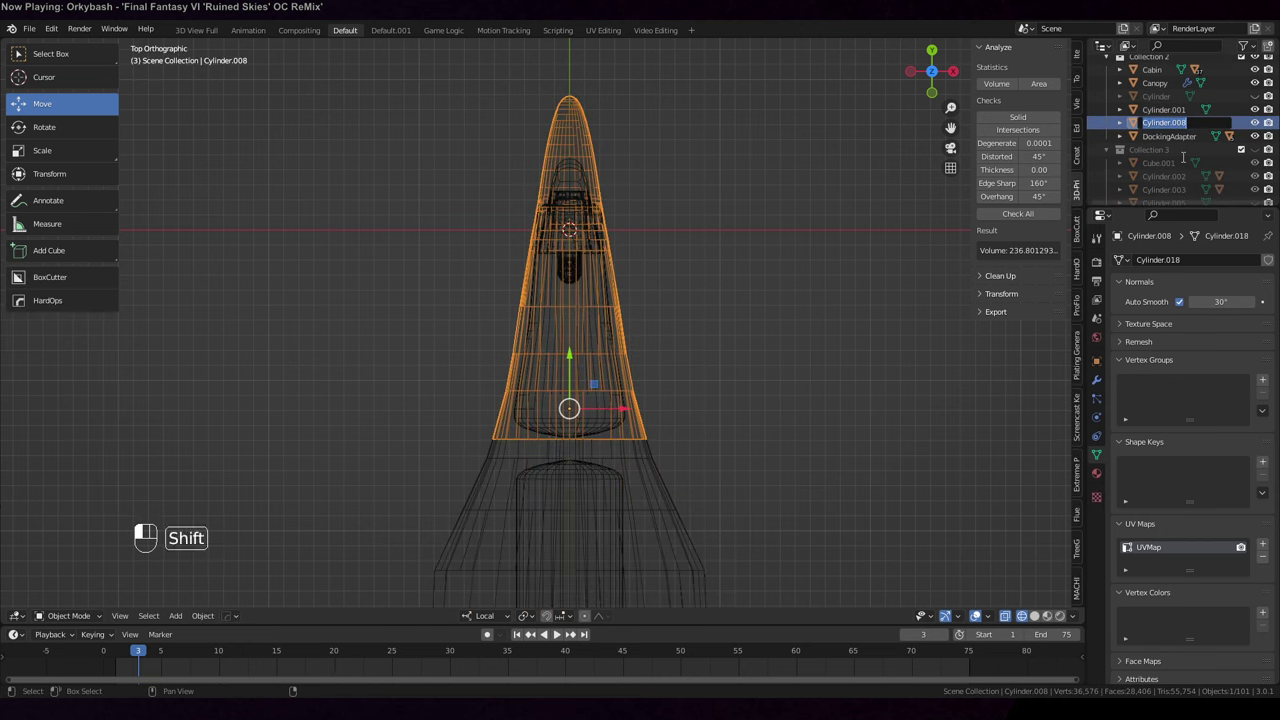
{"action": "type", "text": "Paylo"}
{"action": "key", "text": "BackSpace"}
{"action": "key", "text": "BackSpace"}
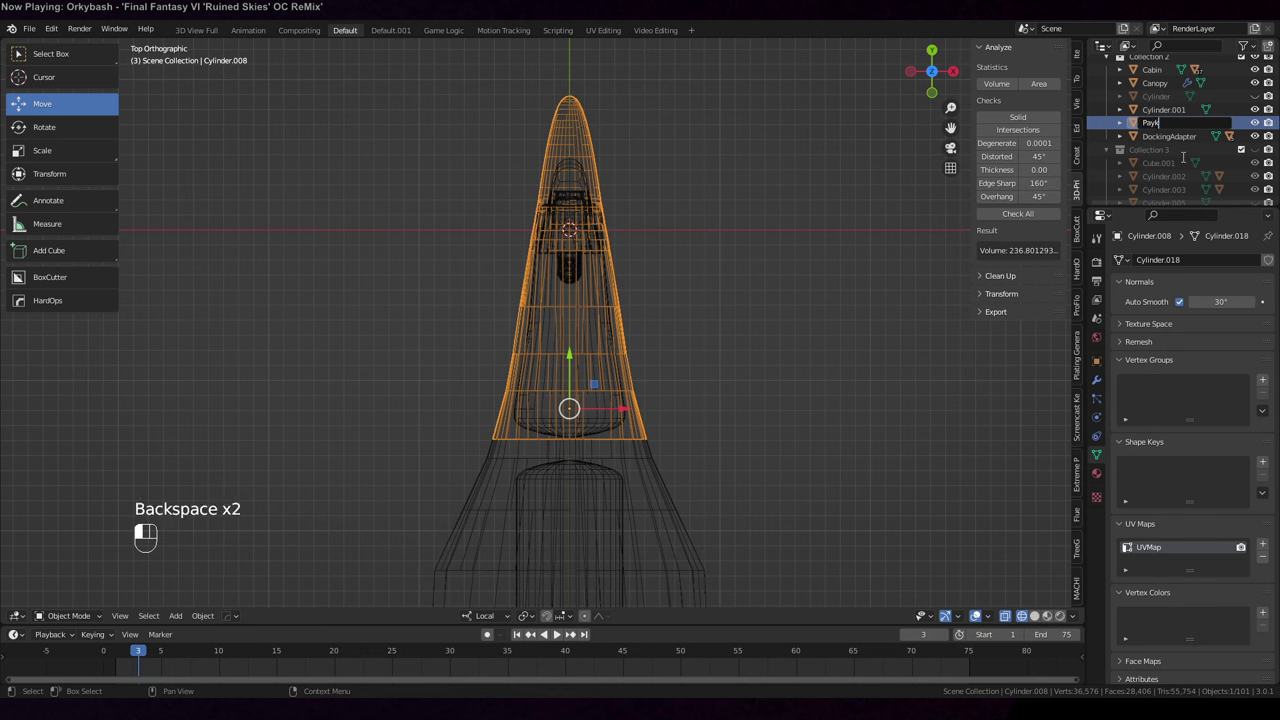
{"action": "key", "text": "Return"}
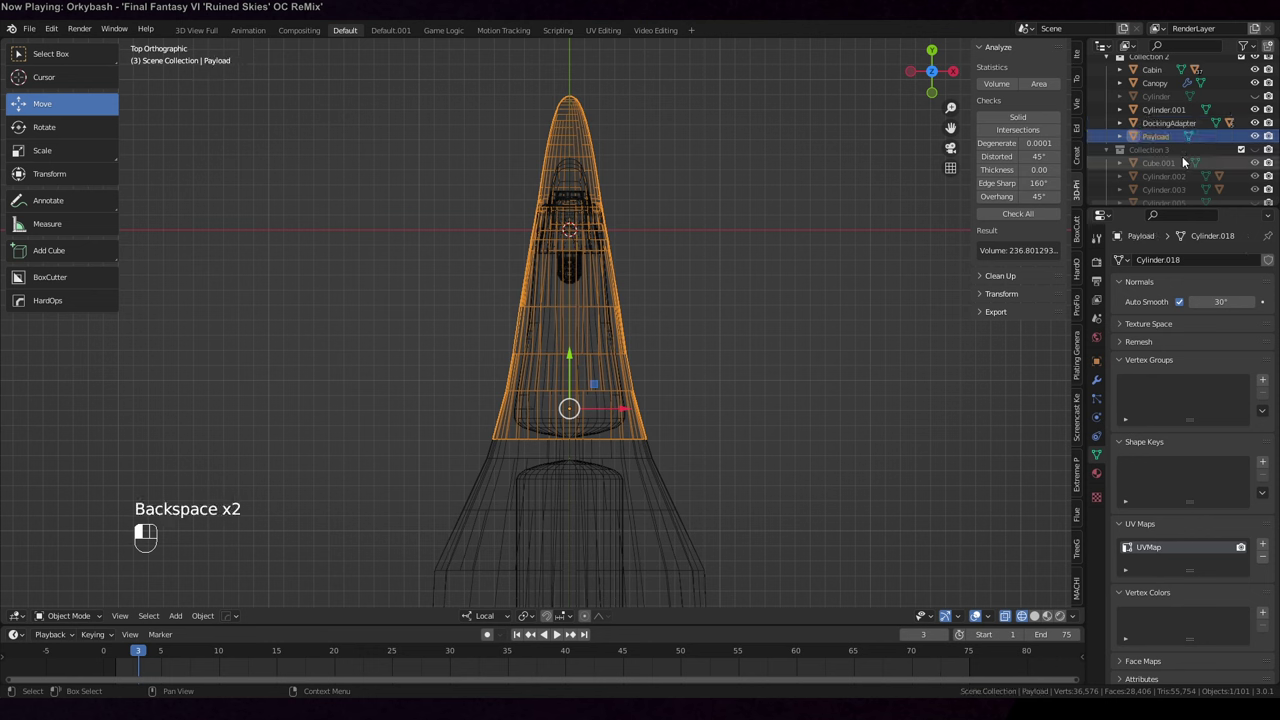
{"action": "scroll", "coordinate": [1175, 136], "scroll_direction": "up", "scroll_amount": 2}
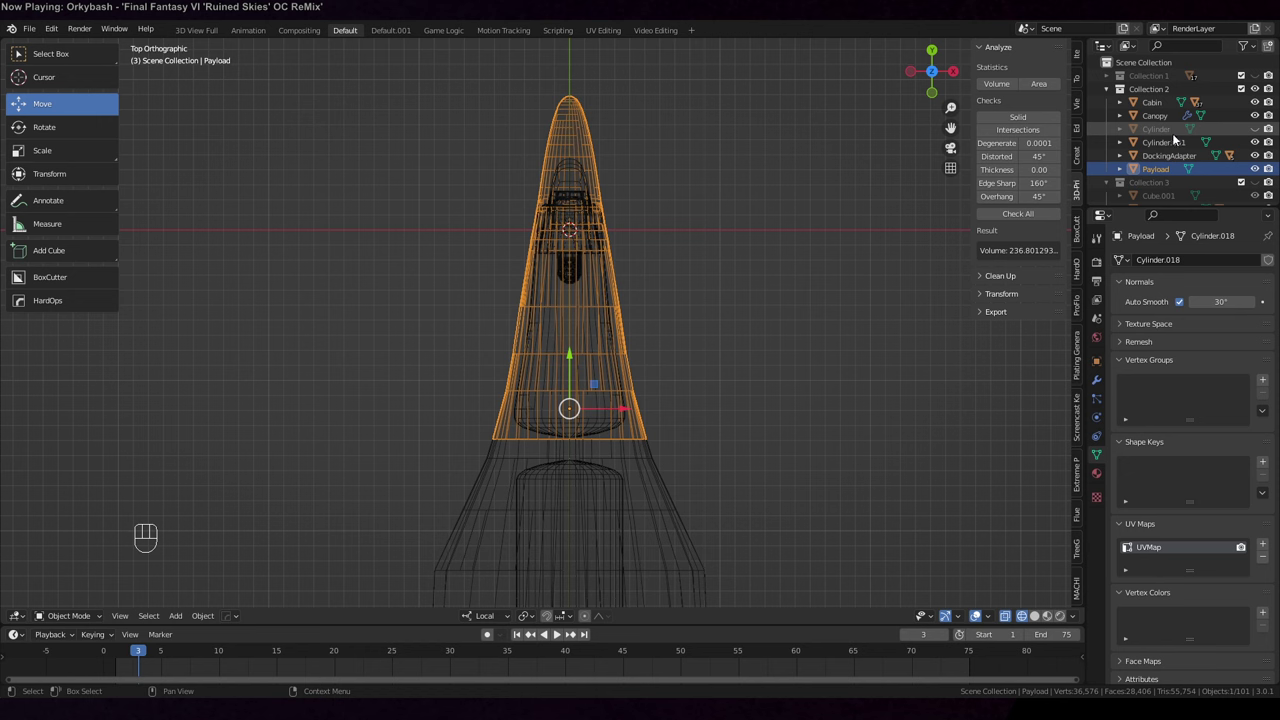
{"action": "left_click", "coordinate": [1152, 102]}
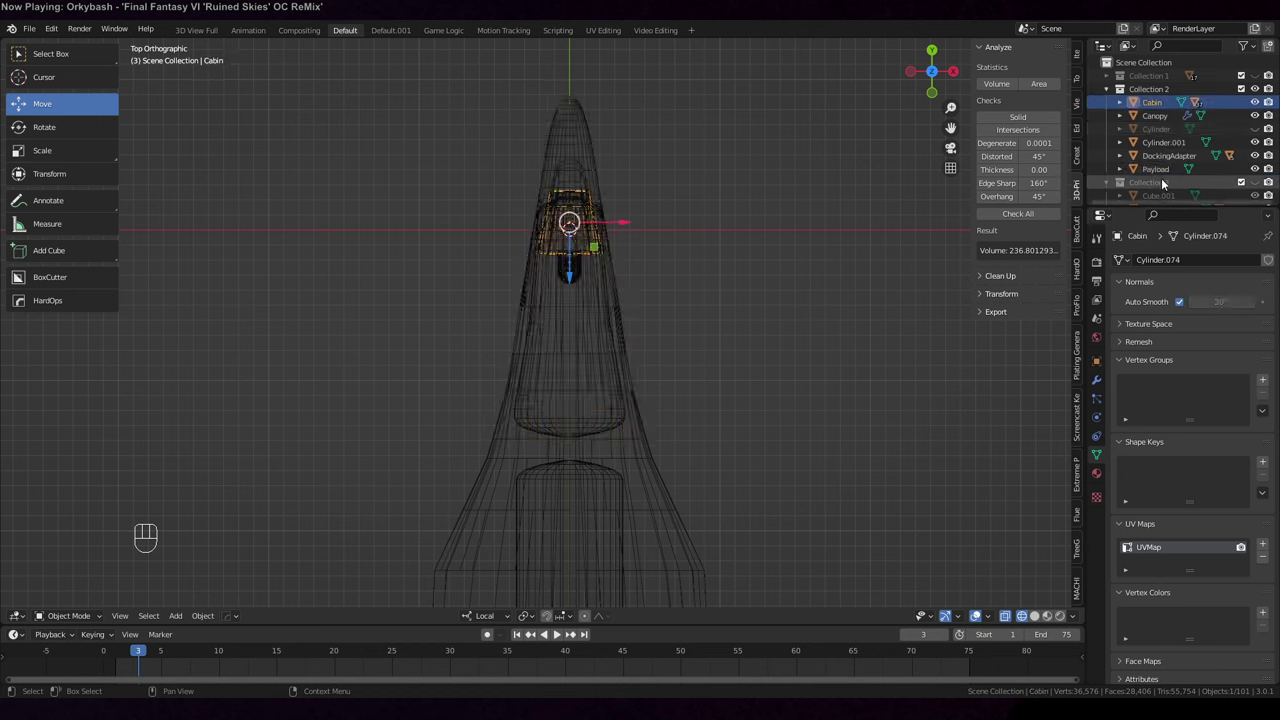
{"action": "mouse_move", "coordinate": [1152, 102]}
{"action": "left_mouse_down"}
{"action": "mouse_move", "coordinate": [1150, 160]}
{"action": "mouse_move", "coordinate": [1151, 102]}
{"action": "left_mouse_up"}
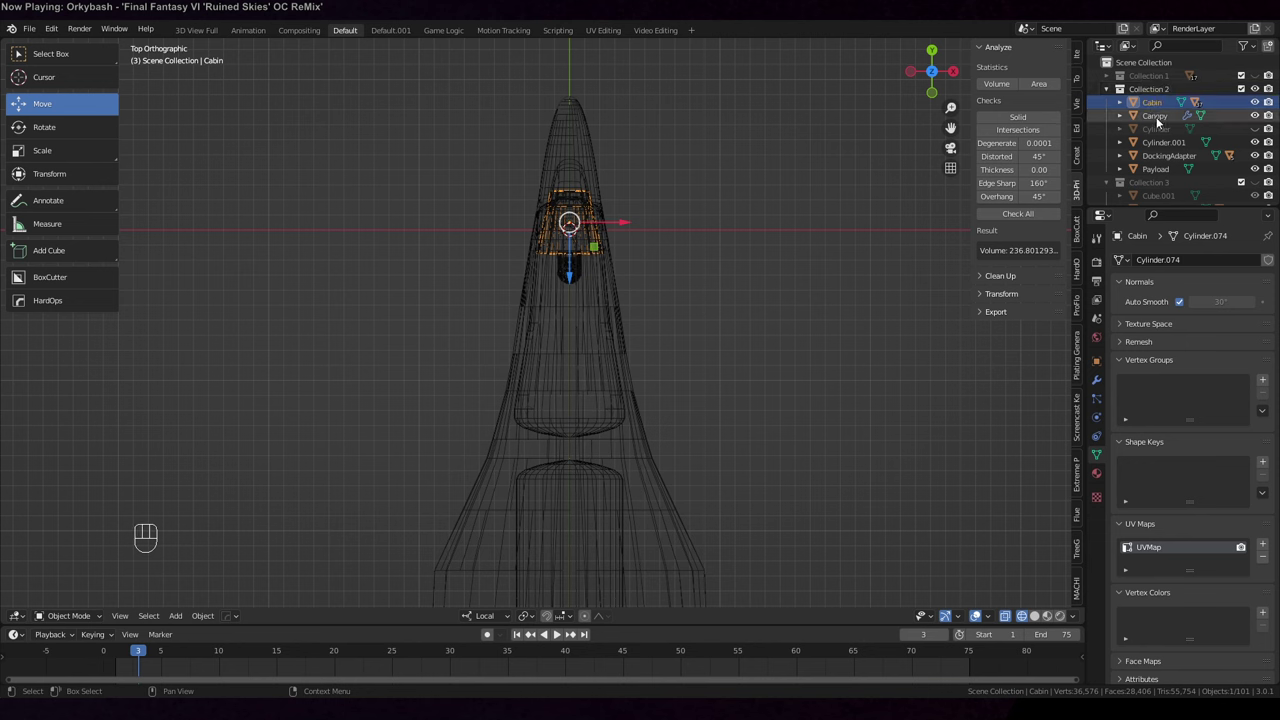
Parent Cabin and Canopy to the Payload object
{"action": "left_click", "coordinate": [1155, 169], "text": "ctrl"}
{"action": "key", "text": "ctrl+p"}
{"action": "left_click", "coordinate": [671, 206]}
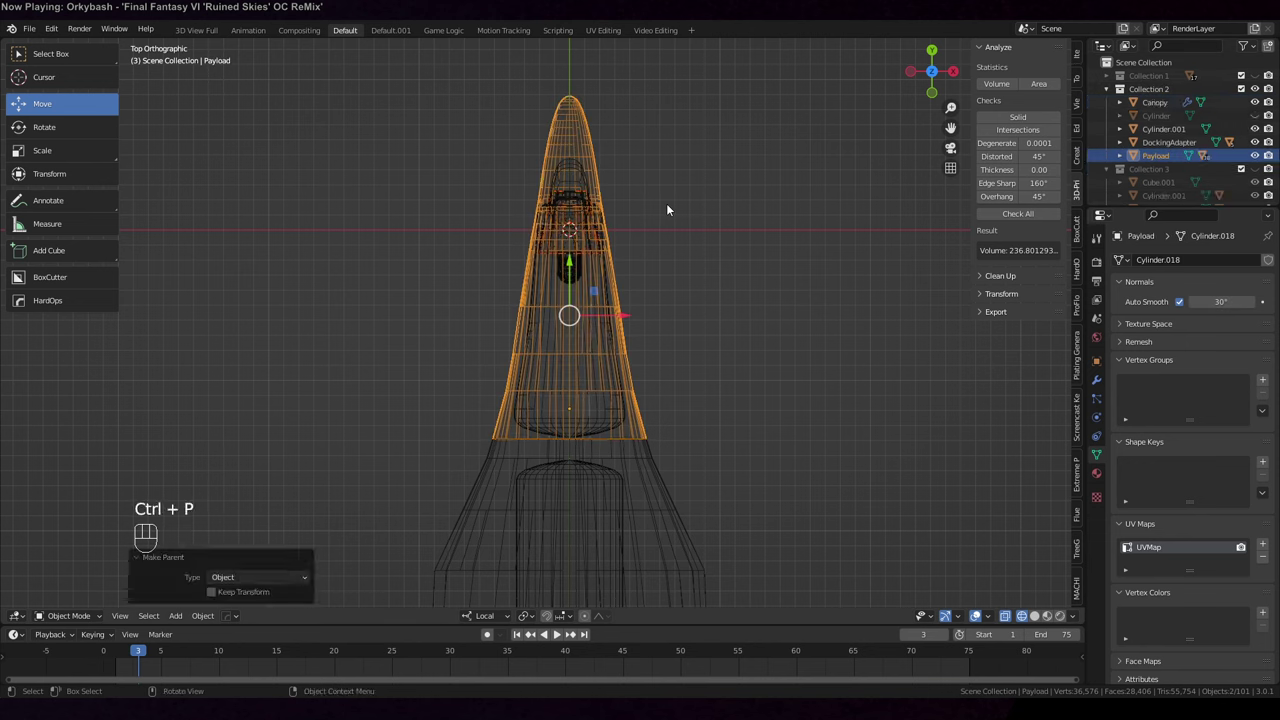
{"action": "left_click", "coordinate": [1152, 103]}
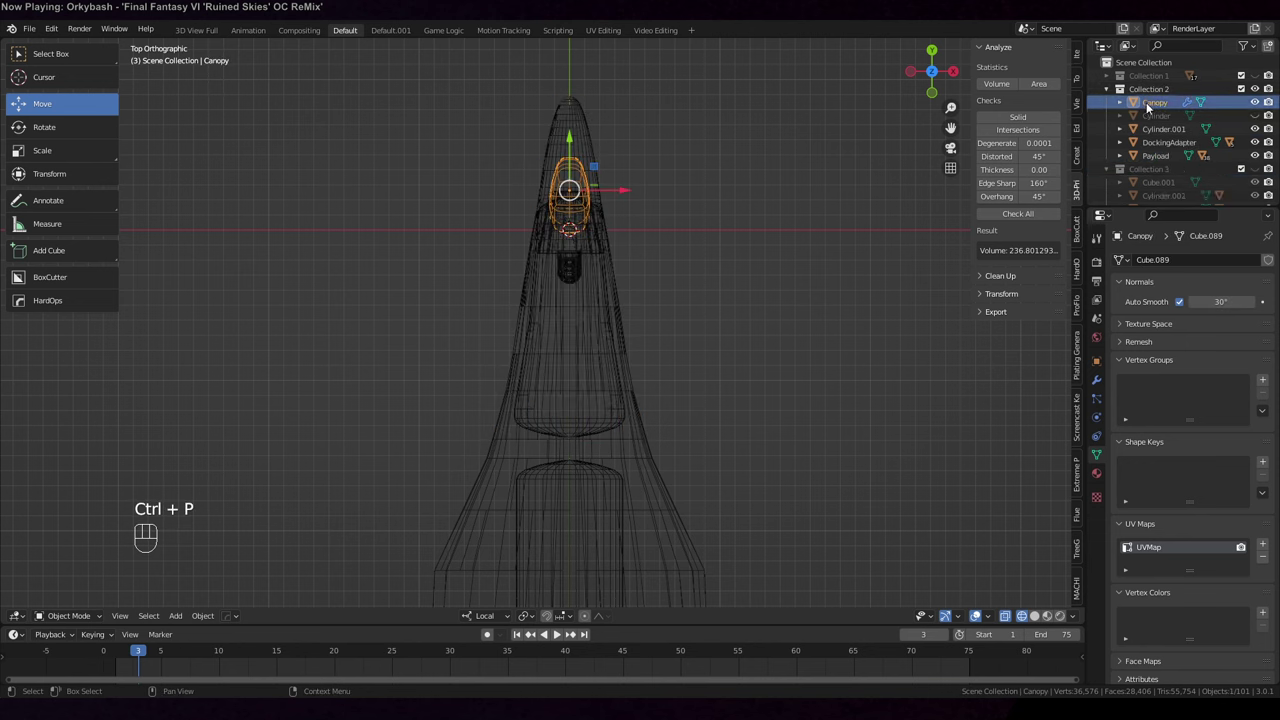
{"action": "left_click", "coordinate": [1160, 155], "text": "ctrl"}
{"action": "key", "text": "ctrl+p"}
{"action": "left_click", "coordinate": [736, 212]}
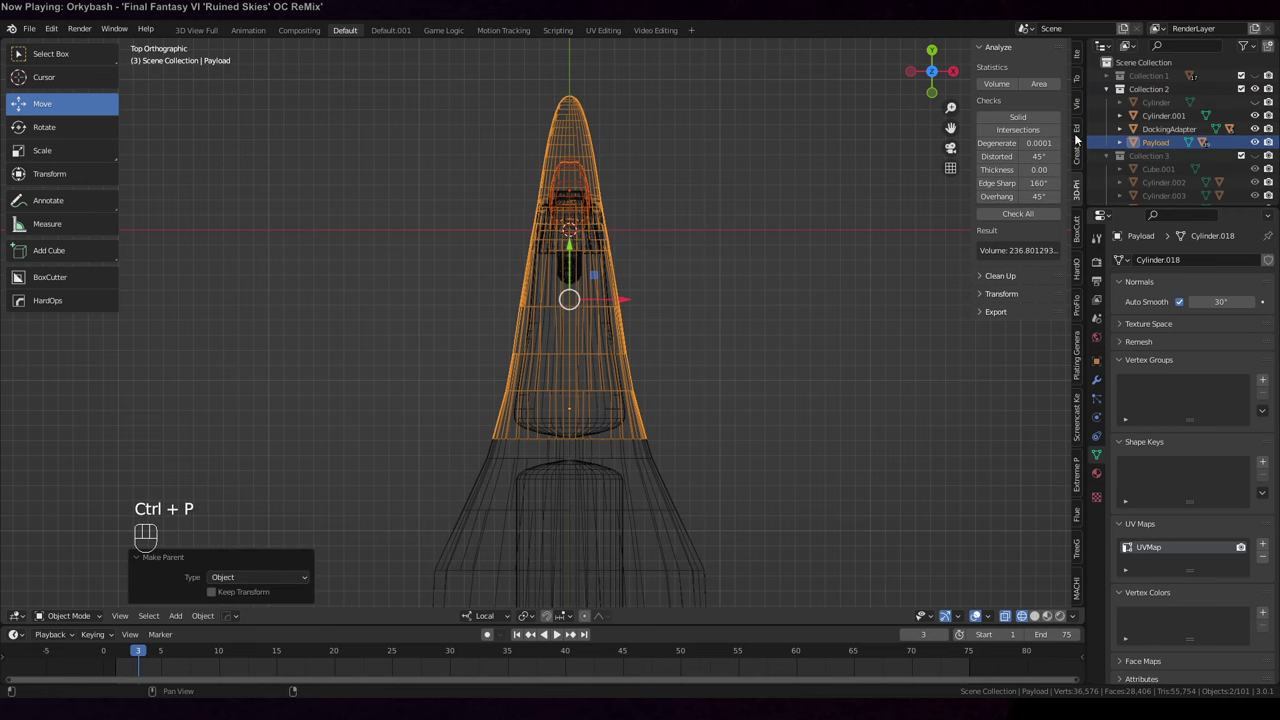
Select DockingAdapter with Payload as the active object for parenting
{"action": "left_click", "coordinate": [1155, 104]}
{"action": "left_click", "coordinate": [1163, 116]}
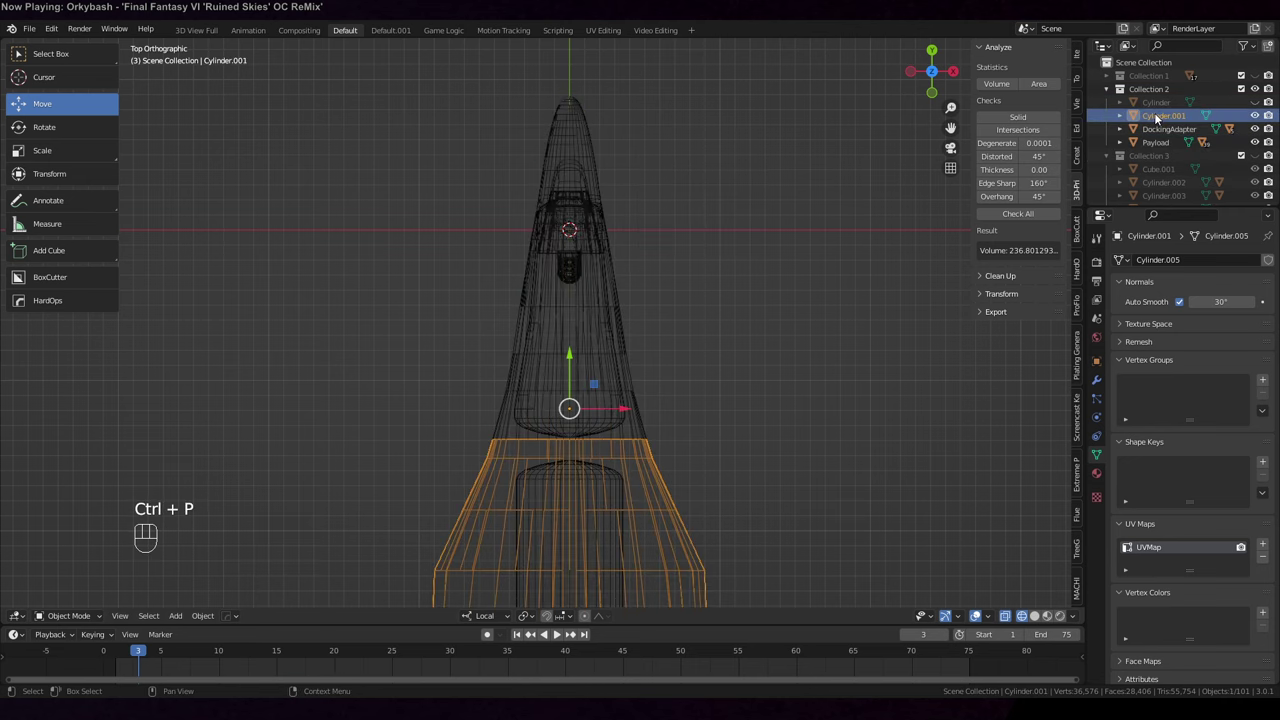
{"action": "middle_click_drag", "start_coordinate": [826, 357], "coordinate": [802, 156], "text": "shift"}
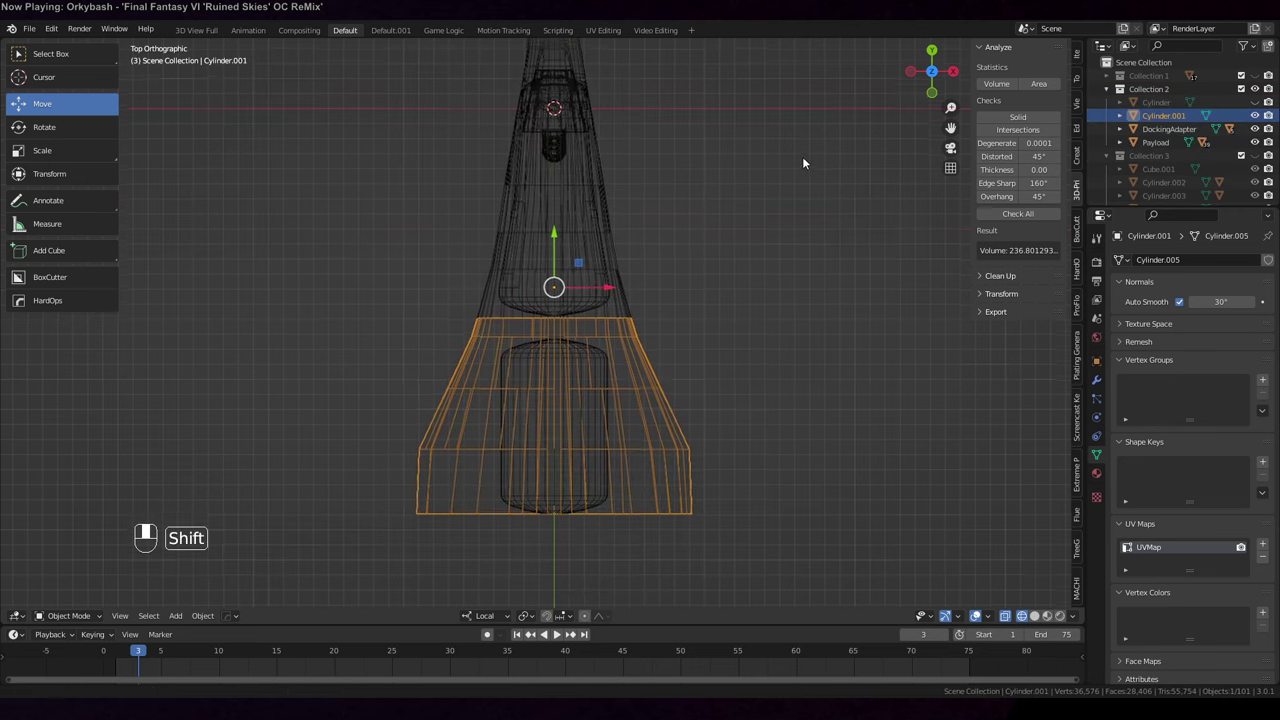
{"action": "left_click", "coordinate": [1178, 130]}
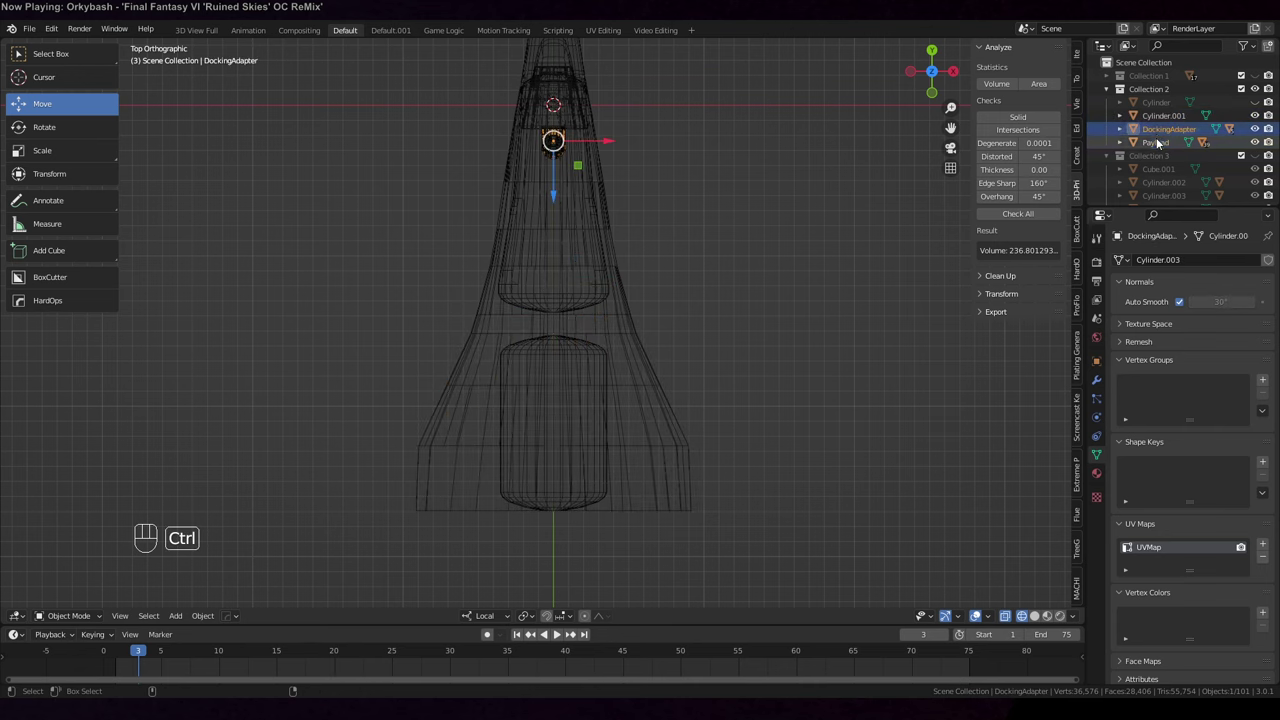
{"action": "left_click", "coordinate": [1157, 143], "text": "ctrl"}
Parent DockingAdapter to Payload, then split the hull ring into a new object named AbortSection
{"action": "key", "text": "ctrl+p"}
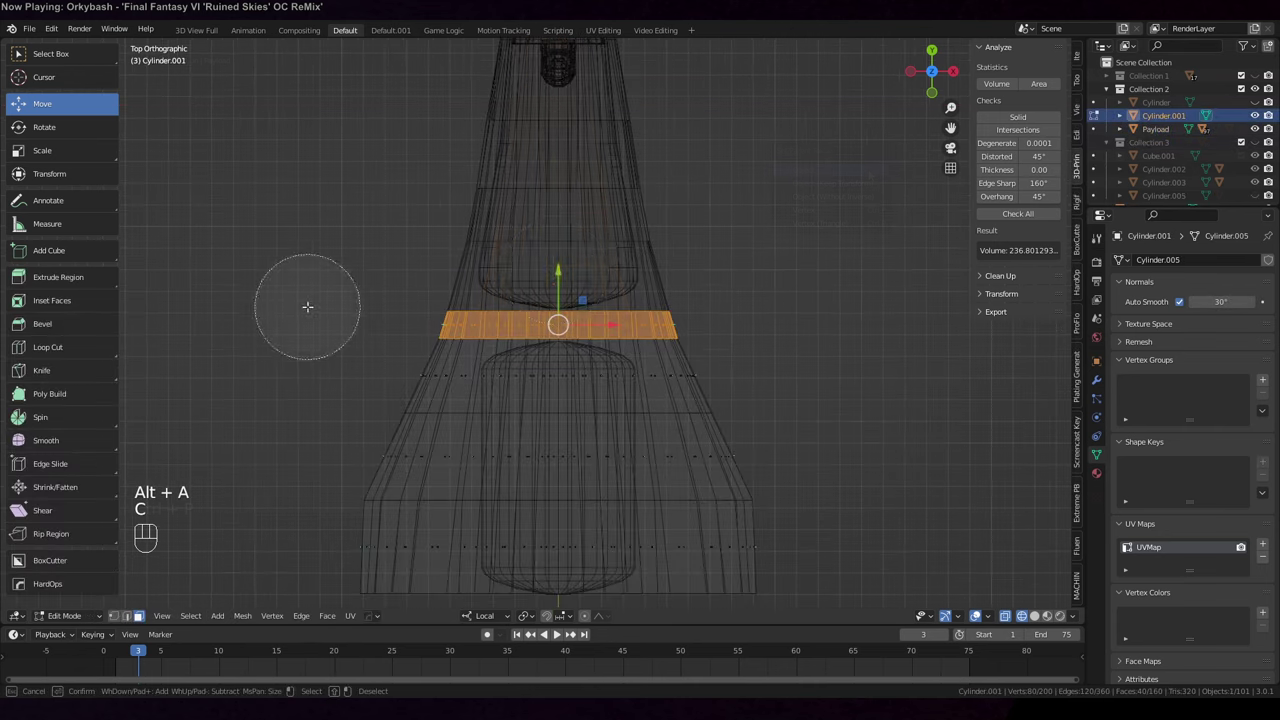
{"action": "right_click", "coordinate": [300, 303]}
{"action": "key", "text": "p"}
{"action": "left_click", "coordinate": [691, 249]}
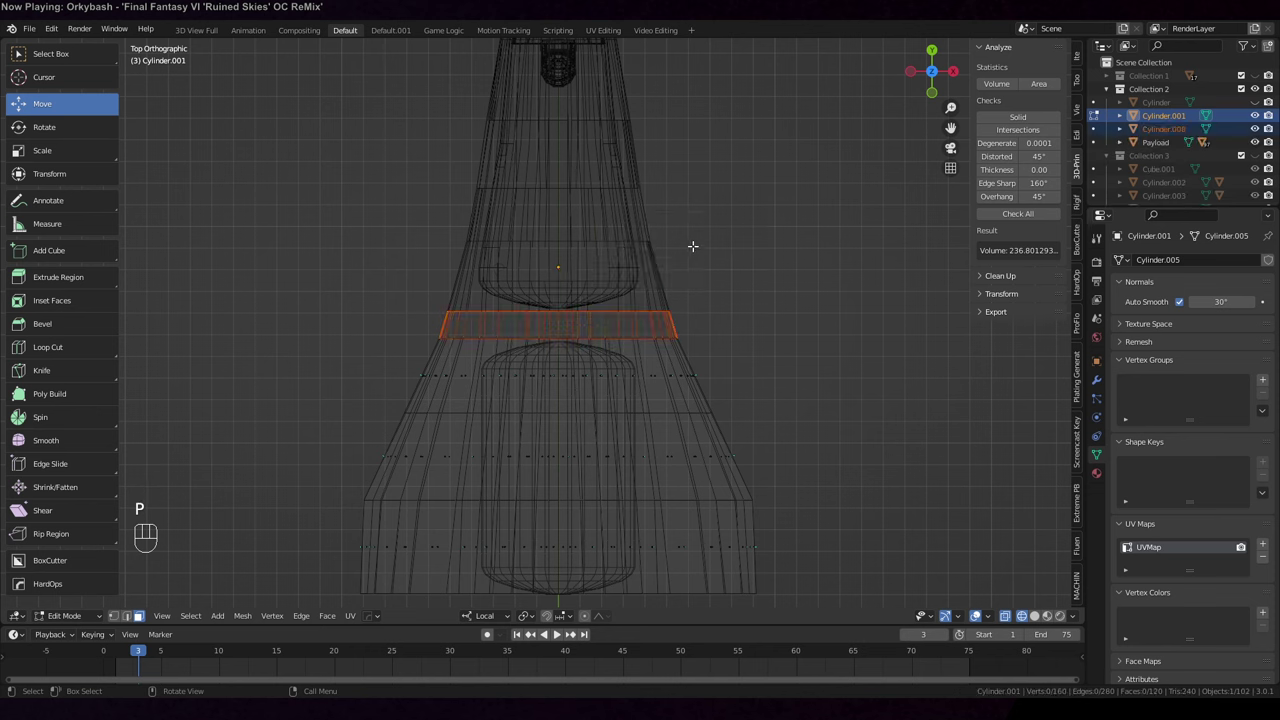
{"action": "double_click", "coordinate": [1165, 128]}
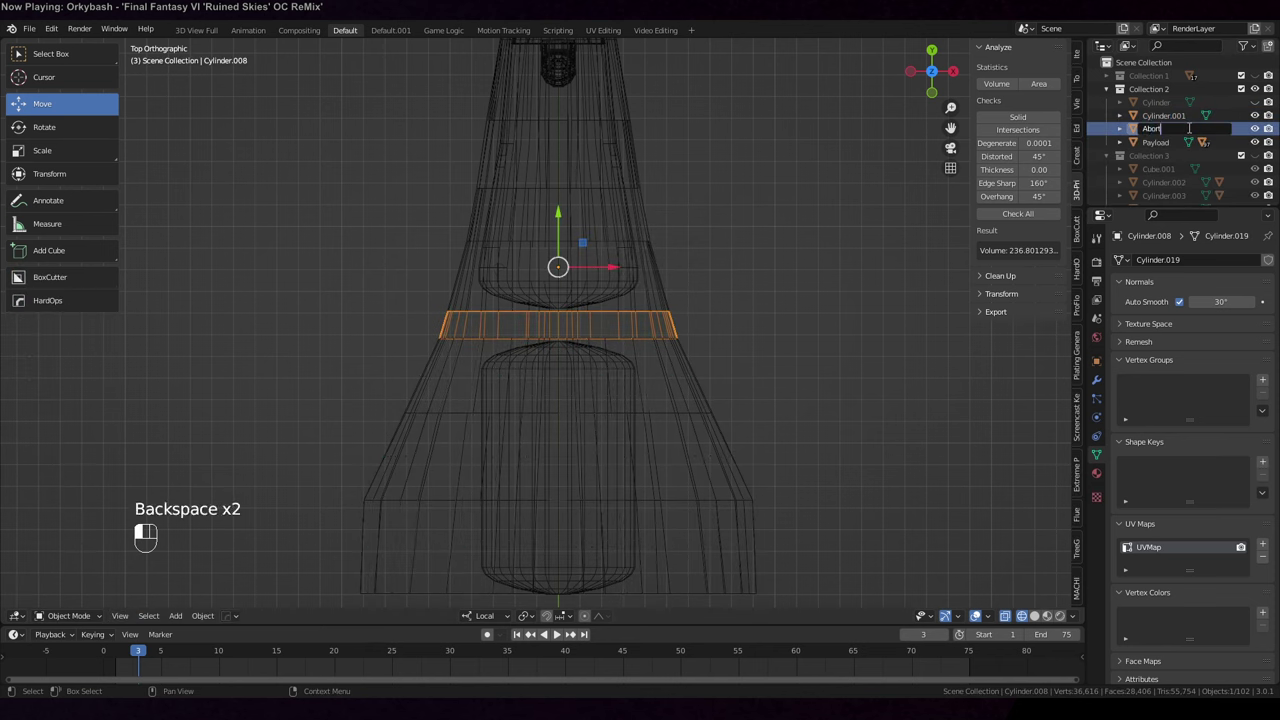
{"action": "type", "text": "AbortSection"}
{"action": "key", "text": "Return"}
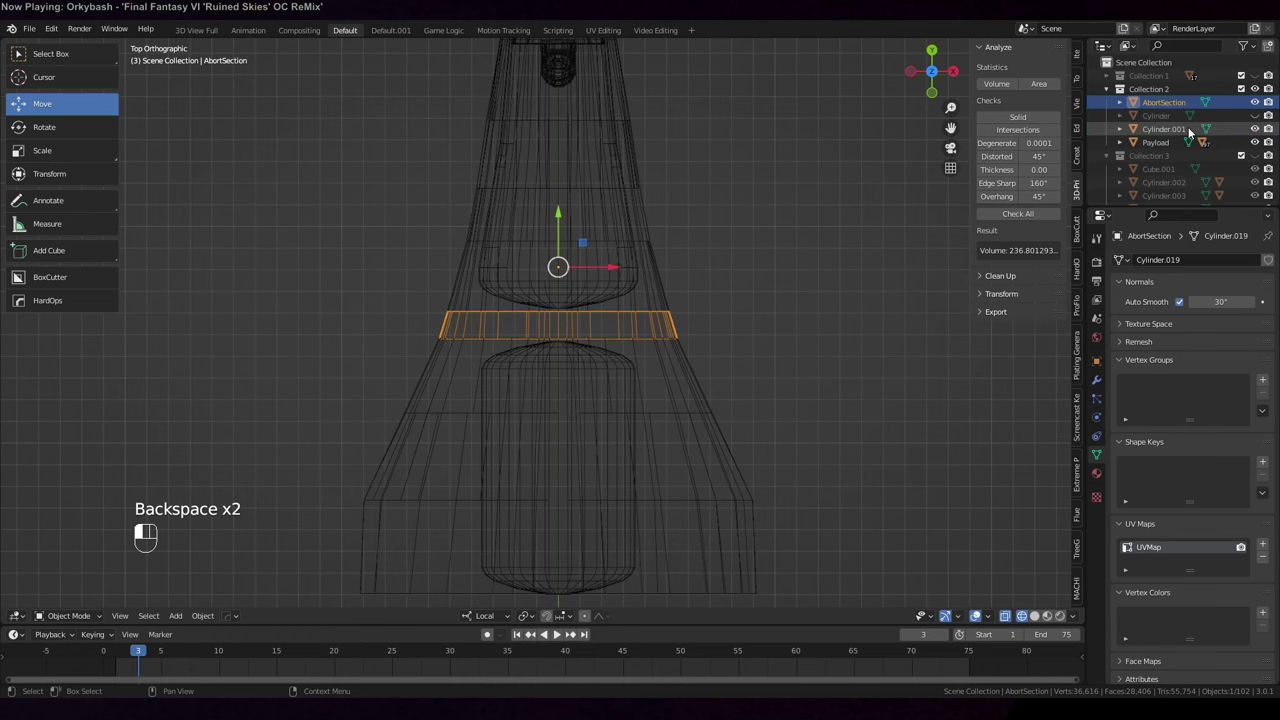
Select Cylinder.006 and orbit to inspect the model from a tilted perspective
{"action": "middle_click_drag", "start_coordinate": [695, 258], "coordinate": [681, 241]}
{"action": "scroll", "coordinate": [1152, 174], "scroll_direction": "down", "scroll_amount": 3}
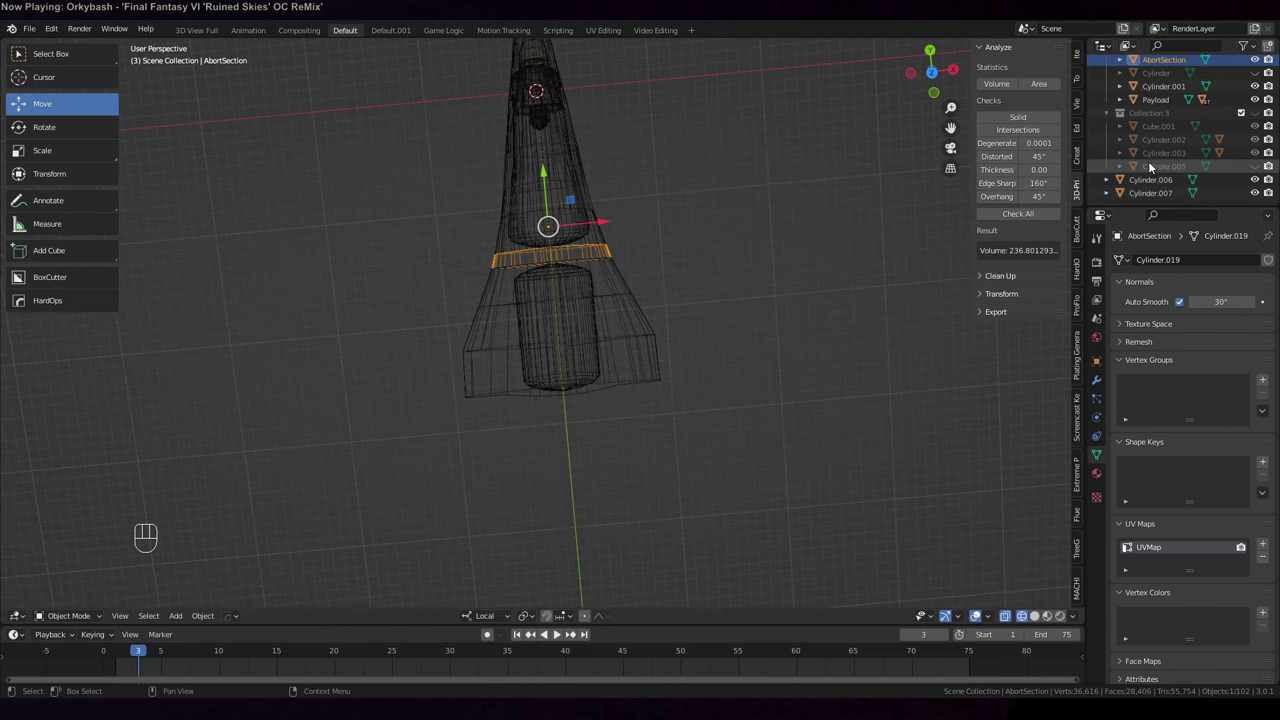
{"action": "left_click", "coordinate": [1152, 179]}
{"action": "scroll", "coordinate": [704, 205], "scroll_direction": "up", "scroll_amount": 2}
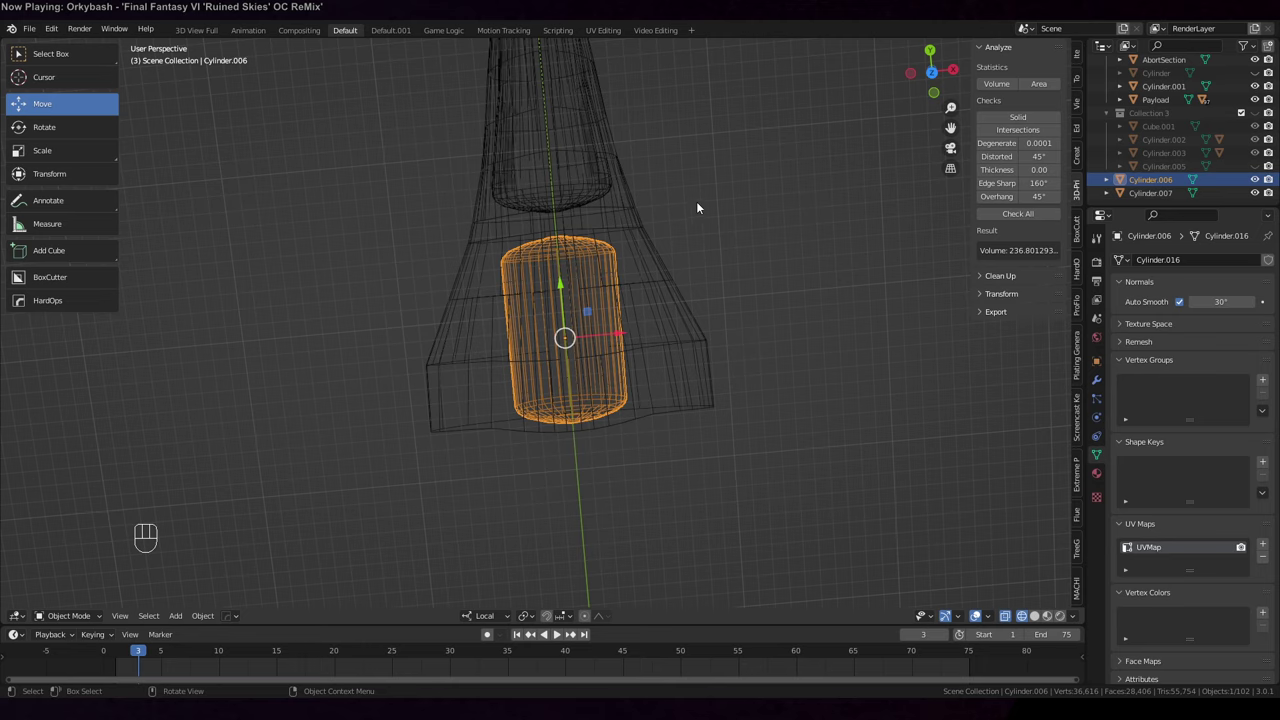
{"action": "scroll", "coordinate": [746, 124], "scroll_direction": "down", "scroll_amount": 2}
{"action": "scroll", "coordinate": [764, 150], "scroll_direction": "down", "scroll_amount": 1, "text": "shift"}
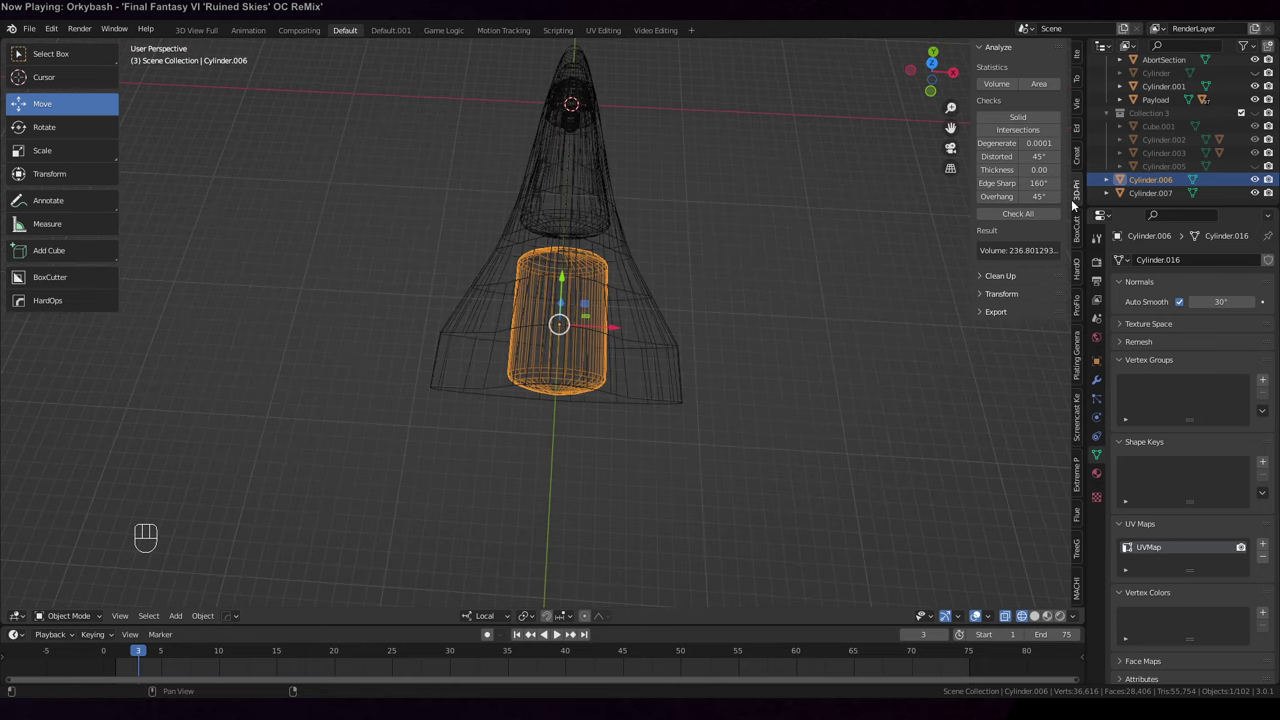
{"action": "middle_click_drag", "start_coordinate": [689, 146], "coordinate": [691, 184]}
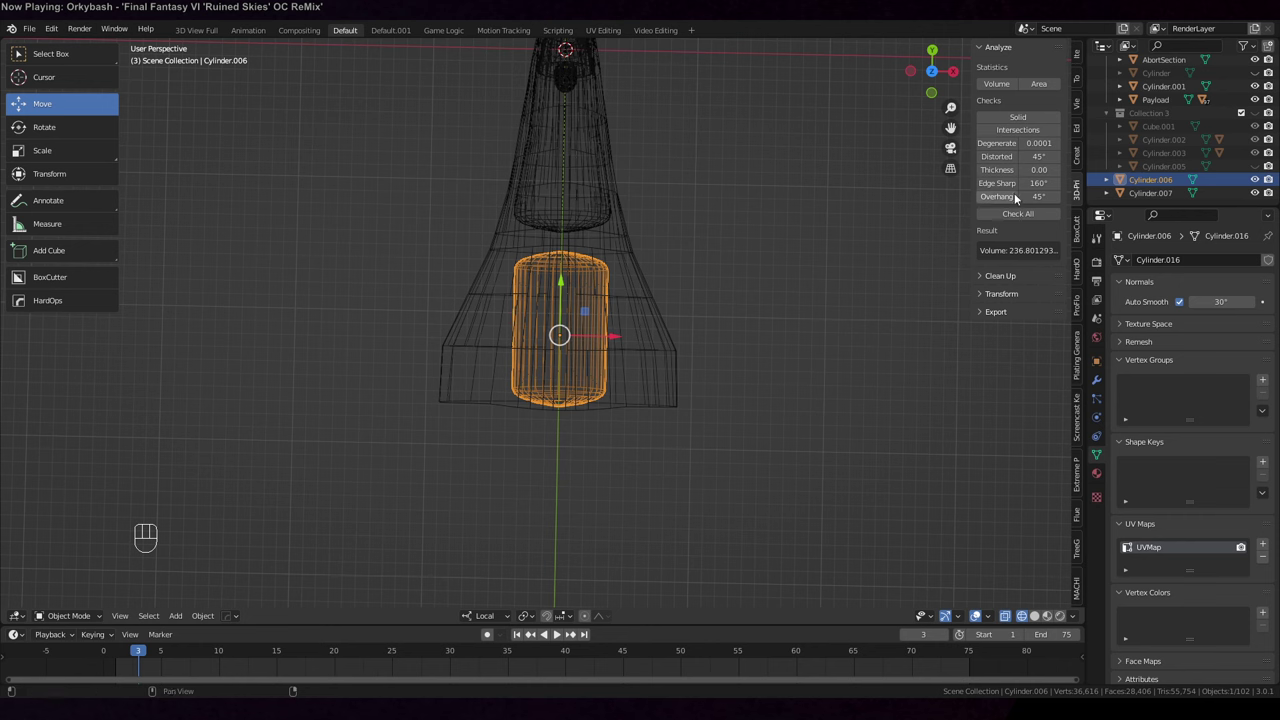
{"action": "scroll", "coordinate": [1192, 145], "scroll_direction": "up", "scroll_amount": 2}
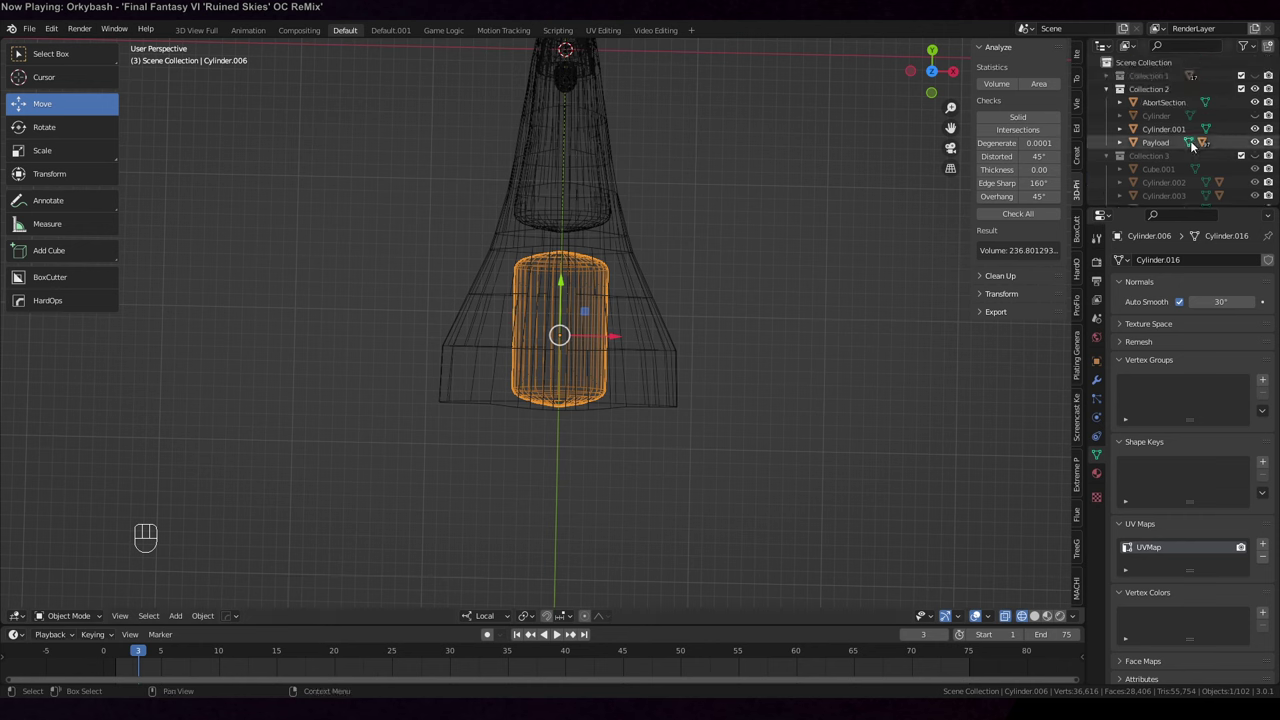
Rename the lower hull Cylinder.001 to BackEnd in the Outliner
{"action": "left_click", "coordinate": [1175, 102]}
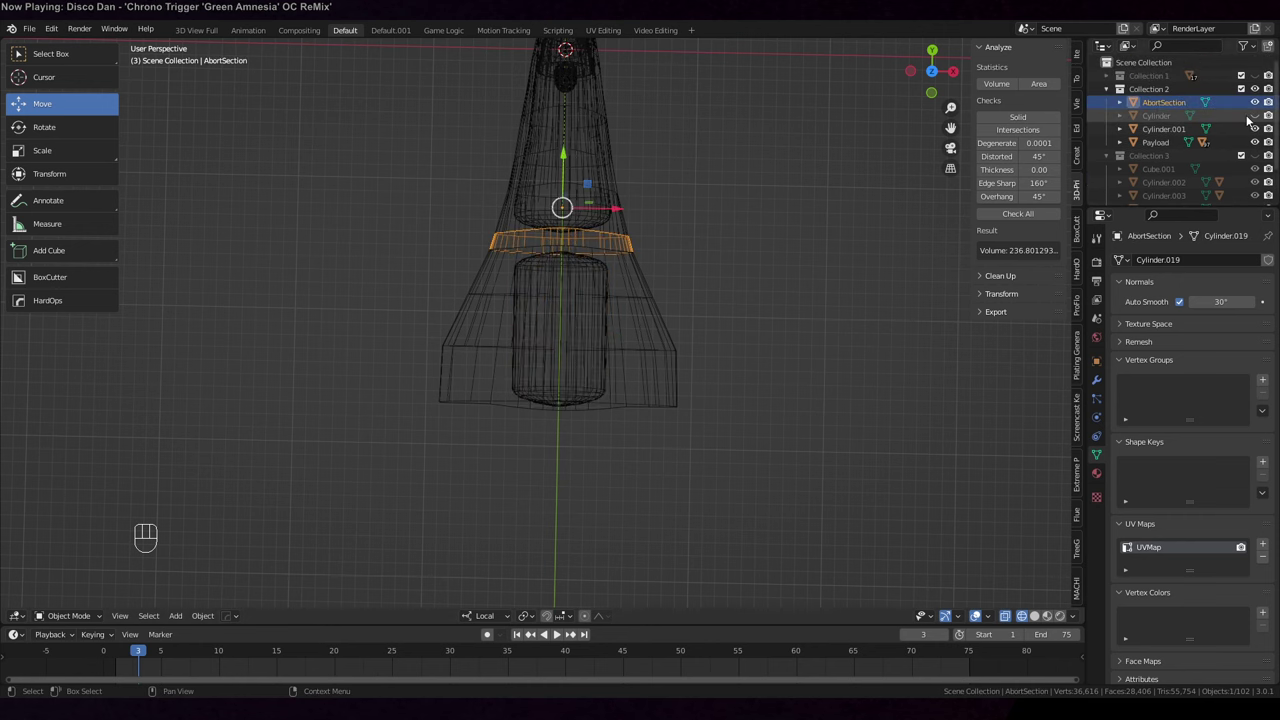
{"action": "left_click", "coordinate": [1178, 129]}
{"action": "double_click", "coordinate": [1180, 129]}
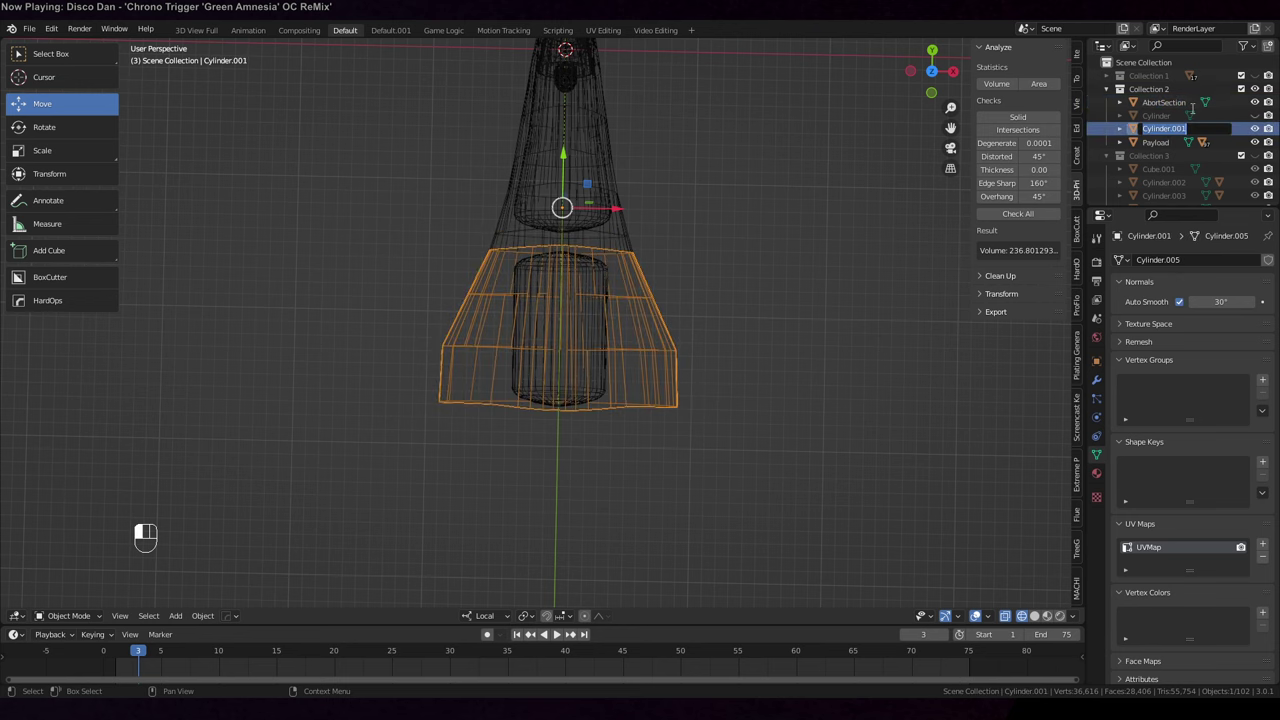
{"action": "type", "text": "BackEnd"}
{"action": "key", "text": "Return"}
Deselect BackEnd, bring back the whole ship, then select and isolate the Payload
{"action": "left_click", "coordinate": [769, 246]}
{"action": "key", "text": "KP_Divide"}
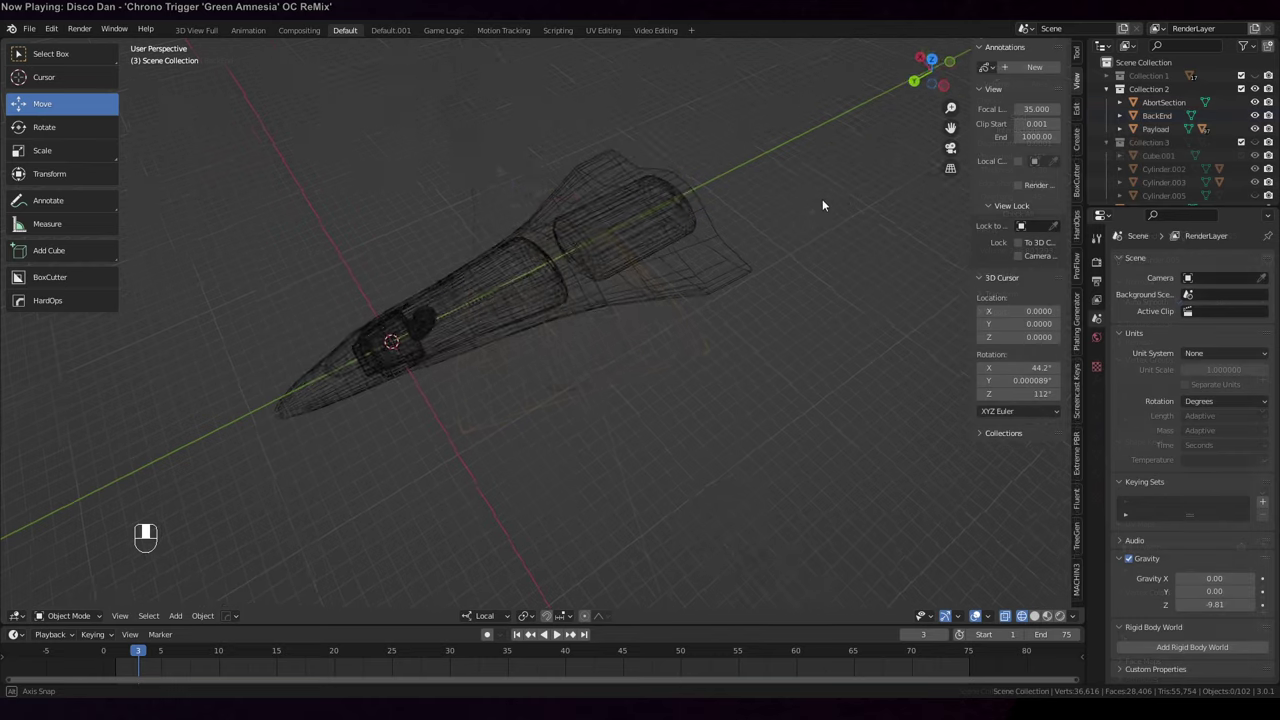
{"action": "middle_click_drag", "start_coordinate": [820, 200], "coordinate": [785, 230]}
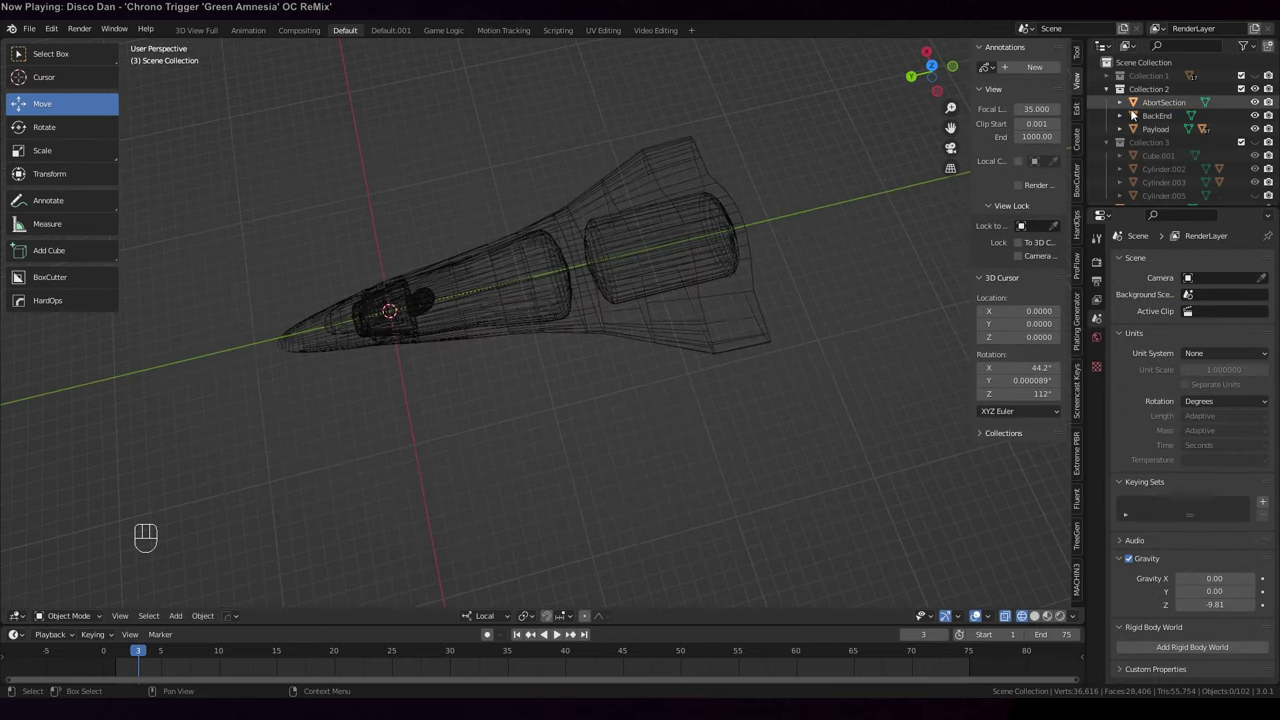
{"action": "scroll", "coordinate": [855, 232], "scroll_direction": "up", "scroll_amount": 2}
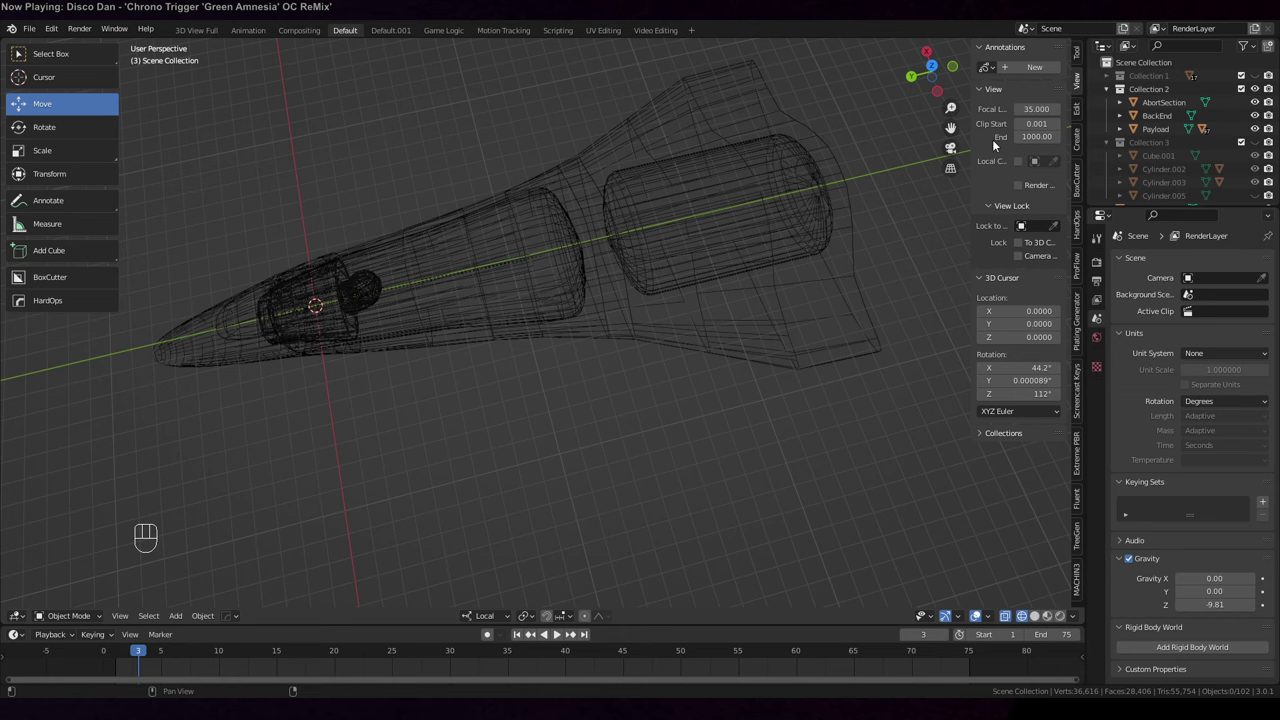
{"action": "middle_click_drag", "start_coordinate": [940, 145], "coordinate": [675, 395]}
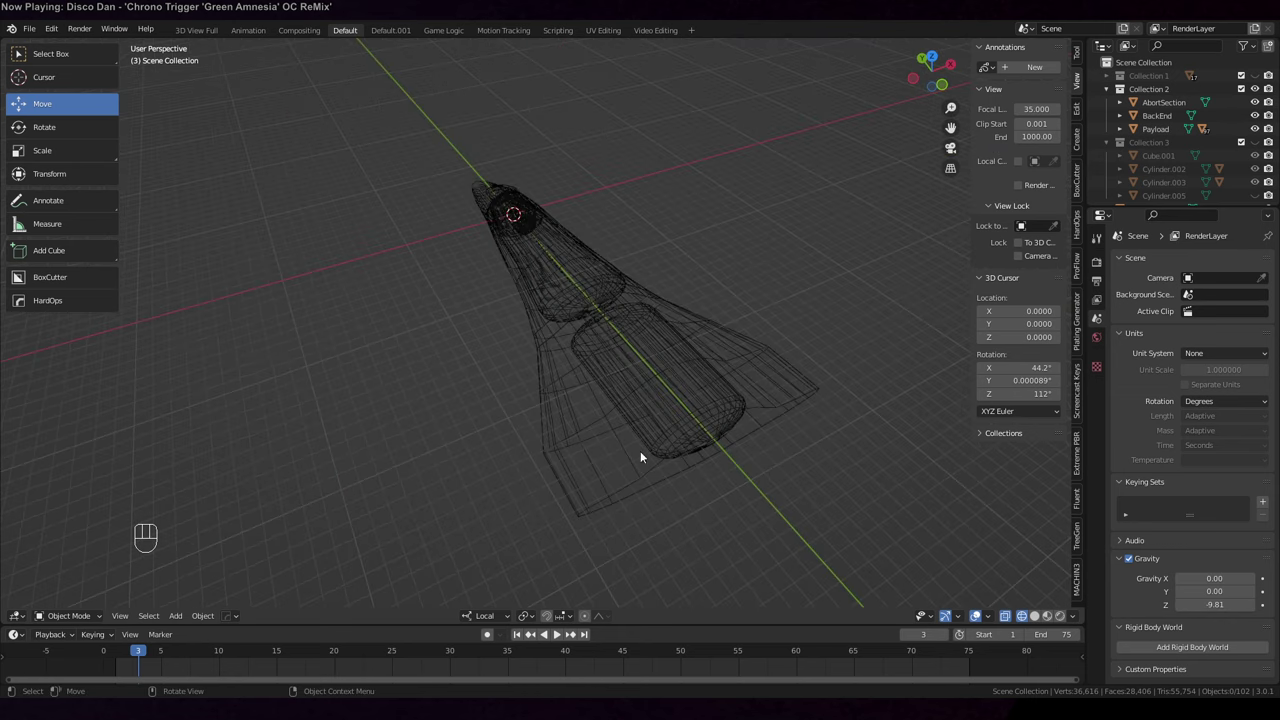
{"action": "middle_click_drag", "start_coordinate": [685, 490], "coordinate": [633, 402], "text": "shift"}
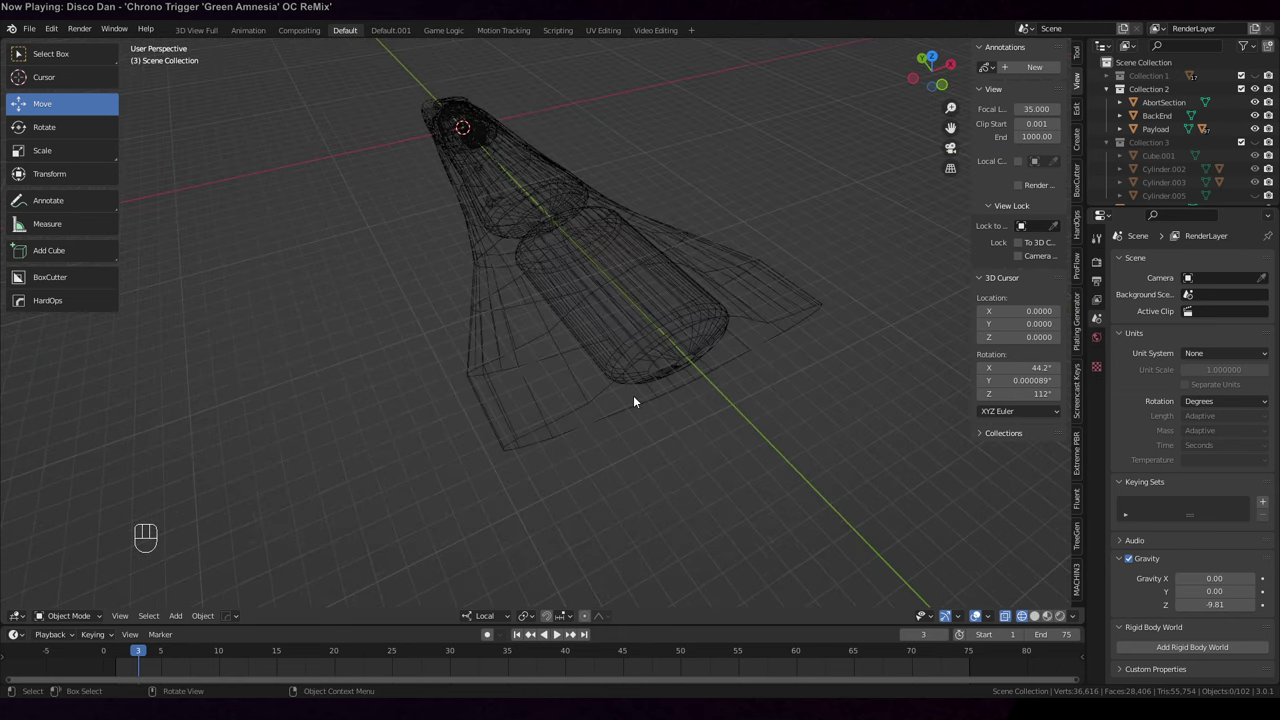
{"action": "left_click", "coordinate": [1156, 129]}
{"action": "key", "text": "KP_Divide"}
Fill the Payload's open wide-end loop with a face and check it in solid shading
{"action": "key", "text": "Tab"}
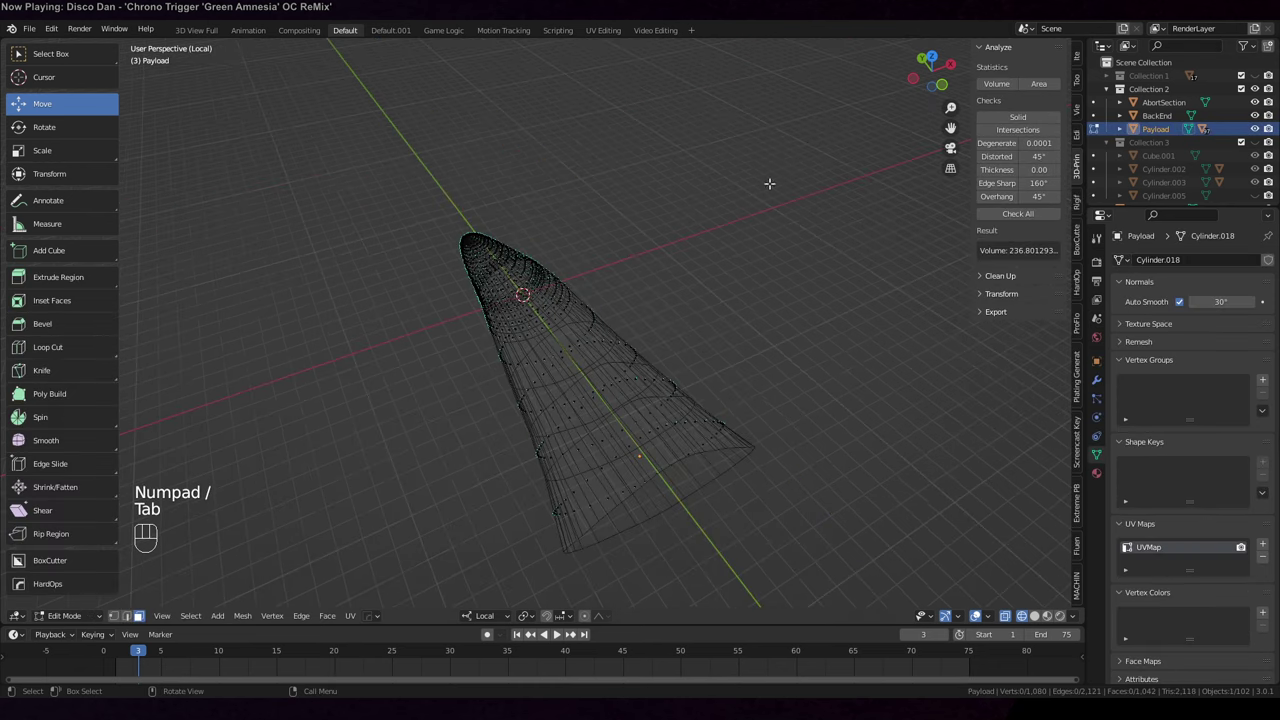
{"action": "middle_click_drag", "start_coordinate": [726, 216], "coordinate": [757, 266]}
{"action": "key", "text": "1"}
{"action": "left_click", "coordinate": [743, 400], "text": "alt"}
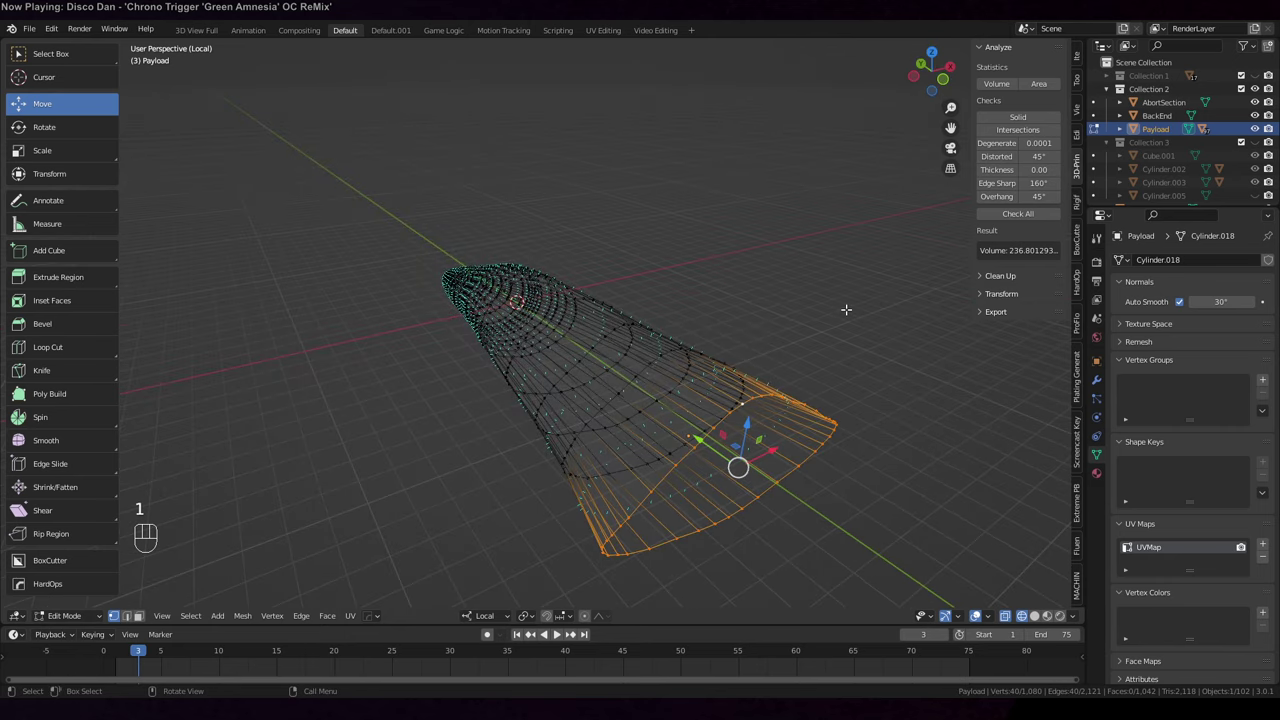
{"action": "key", "text": "f"}
{"action": "key", "text": "z"}
{"action": "mouse_move", "coordinate": [846, 310]}
{"action": "middle_mouse_down"}
{"action": "mouse_move", "coordinate": [850, 382]}
{"action": "mouse_move", "coordinate": [700, 300]}
{"action": "middle_mouse_up"}
{"action": "key", "text": "Tab"}
Fill the AbortSection's open side loop with a new face
{"action": "left_click", "coordinate": [557, 247]}
{"action": "key", "text": "Tab"}
{"action": "key", "text": "2"}
{"action": "key", "text": "f"}
{"action": "left_click", "coordinate": [557, 247], "text": "alt"}
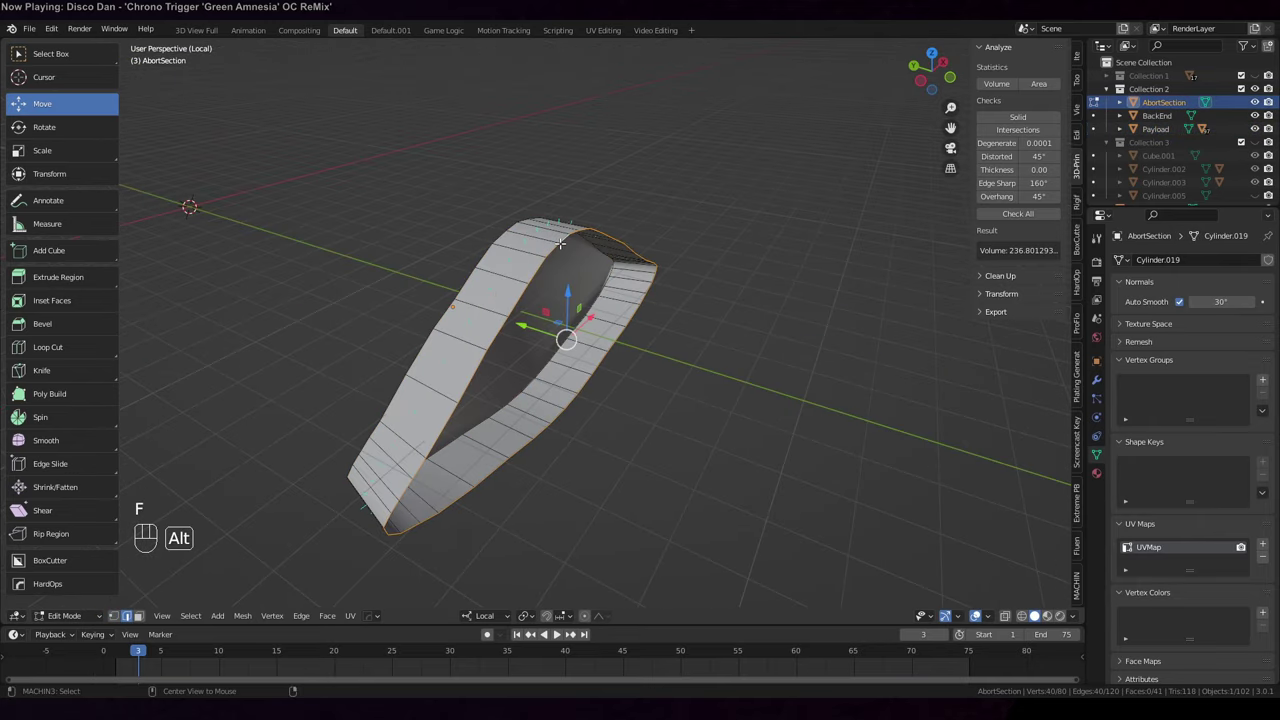
{"action": "key", "text": "f"}
{"action": "key", "text": "f"}
Return to the whole-ship view and inspect the closed AbortSection ring
{"action": "key", "text": "KP_Divide"}
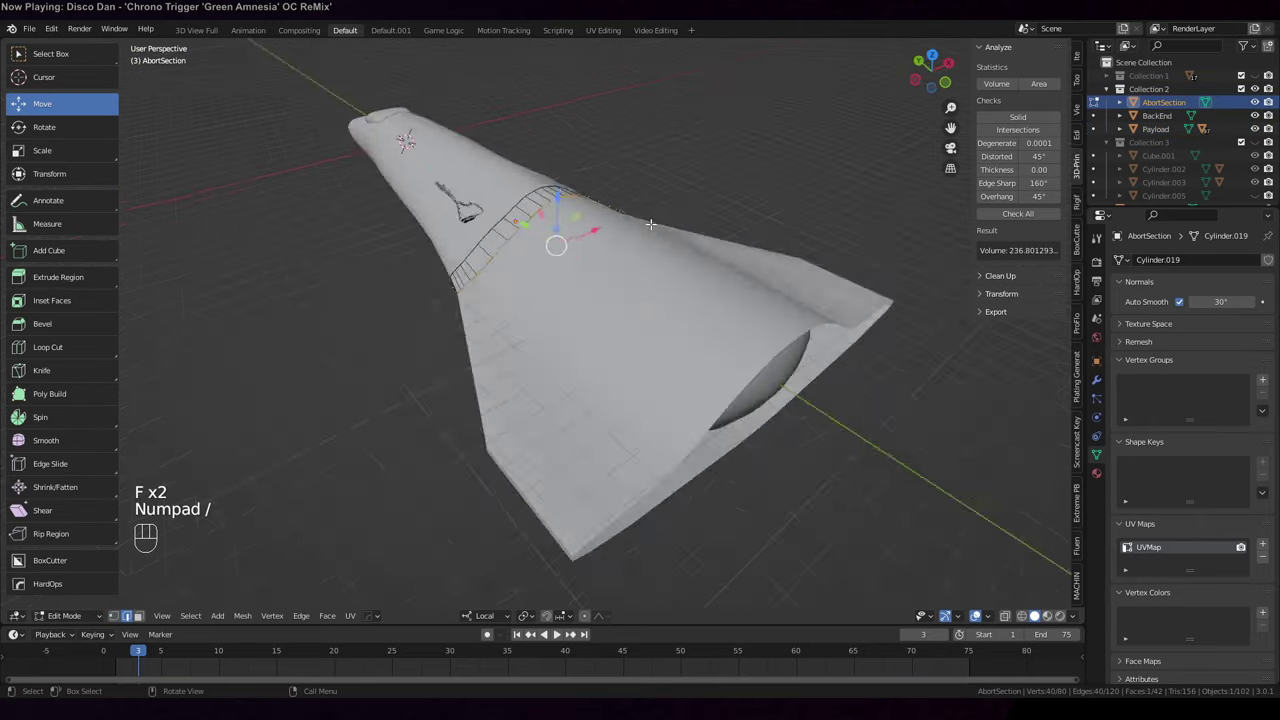
{"action": "middle_click_drag", "start_coordinate": [651, 224], "coordinate": [534, 288]}
{"action": "key", "text": "Tab"}
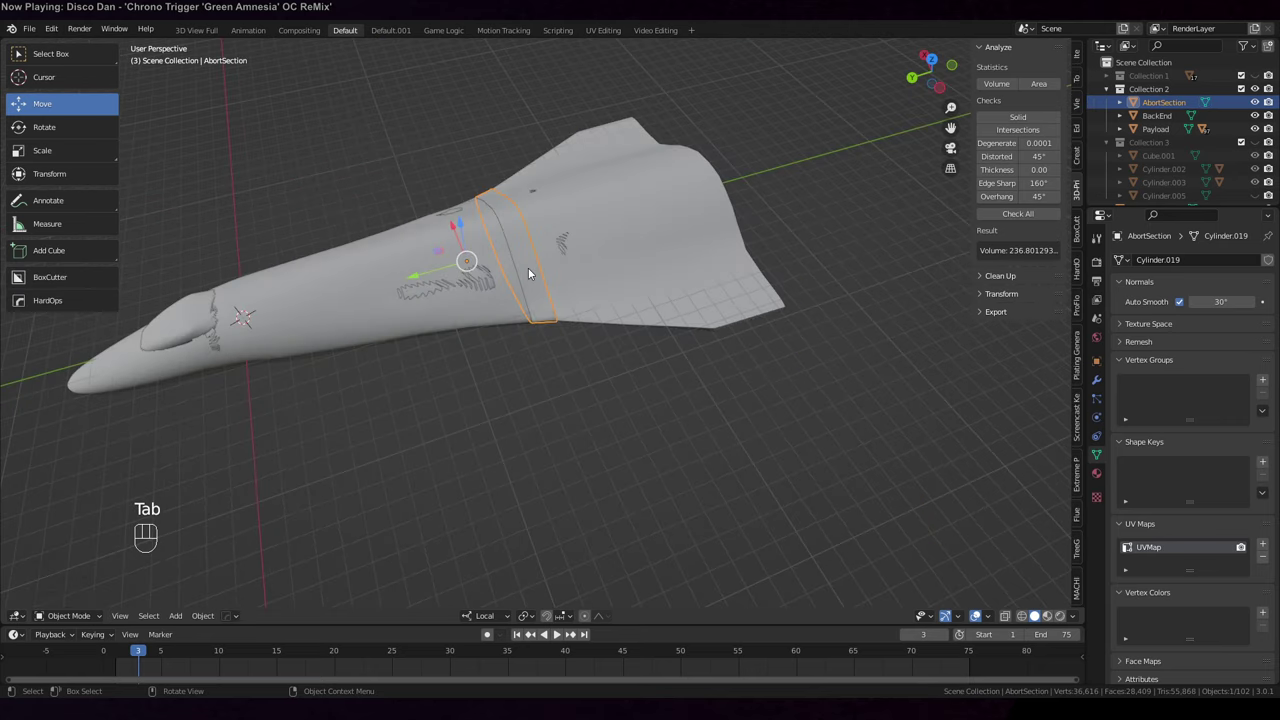
{"action": "middle_click_drag", "start_coordinate": [528, 267], "coordinate": [640, 230]}
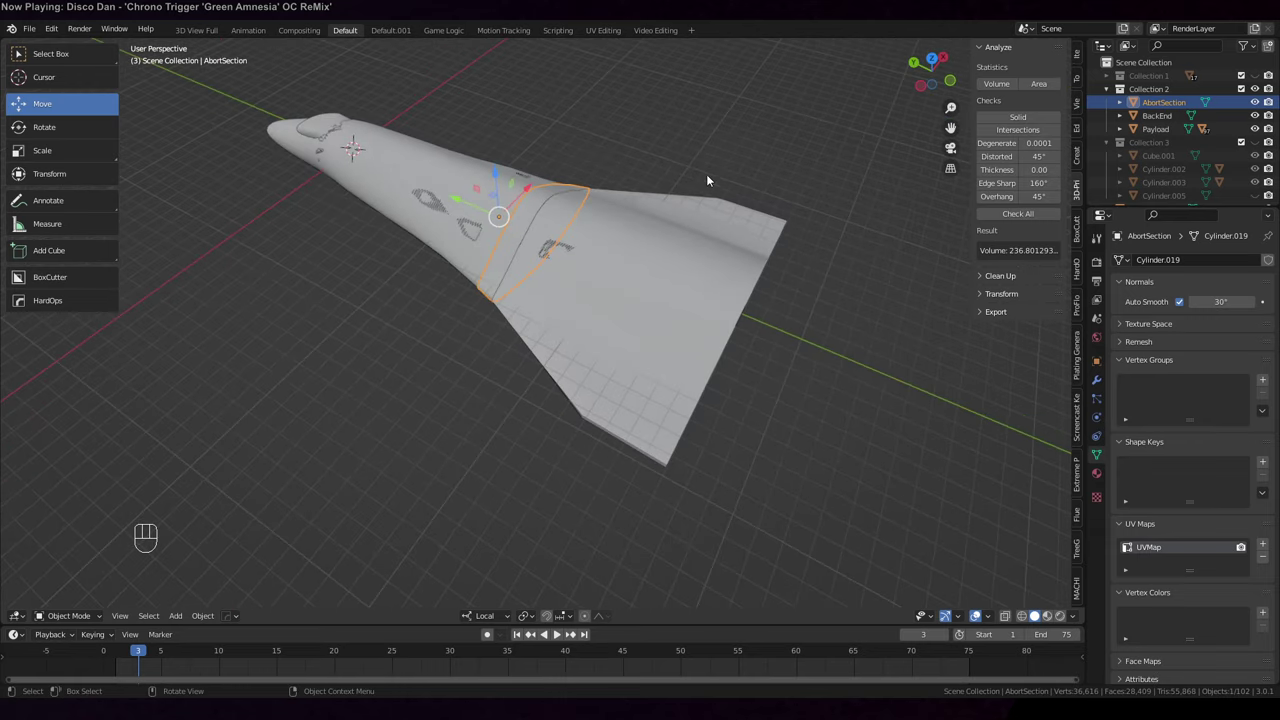
{"action": "scroll", "coordinate": [708, 170], "scroll_direction": "up", "scroll_amount": 6}
{"action": "scroll", "coordinate": [720, 126], "scroll_direction": "down", "scroll_amount": 2}
{"action": "middle_click_drag", "start_coordinate": [720, 126], "coordinate": [1078, 133], "text": "shift"}
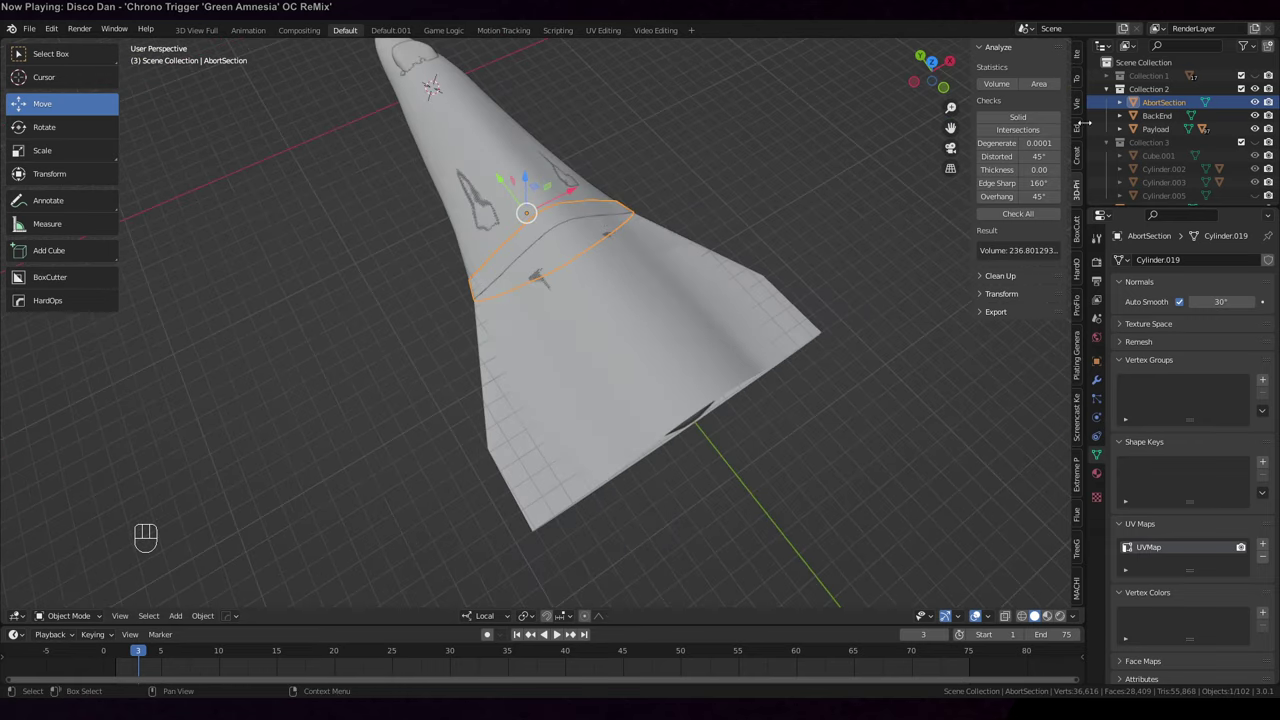
{"action": "scroll", "coordinate": [713, 160], "scroll_direction": "down", "scroll_amount": 3}
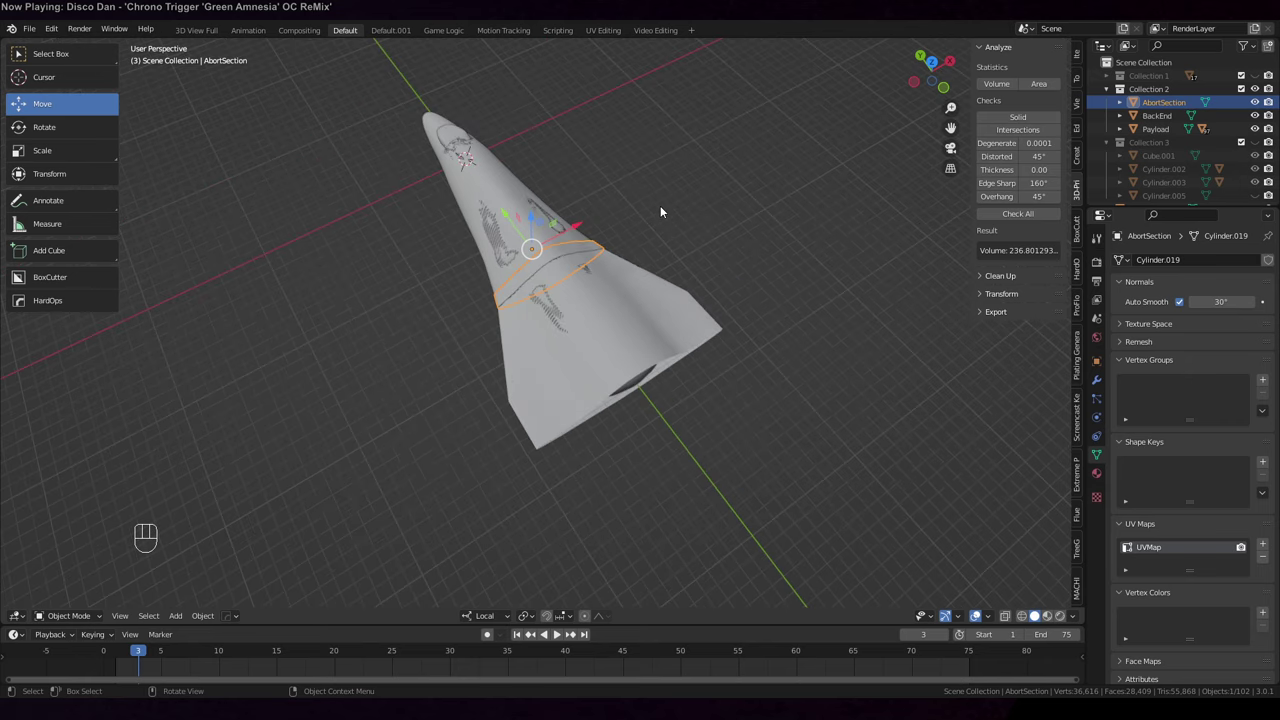
Isolate the BackEnd and fill an edge loop on its lower mesh with a face
{"action": "left_click", "coordinate": [1157, 116]}
{"action": "key", "text": "KP_Divide"}
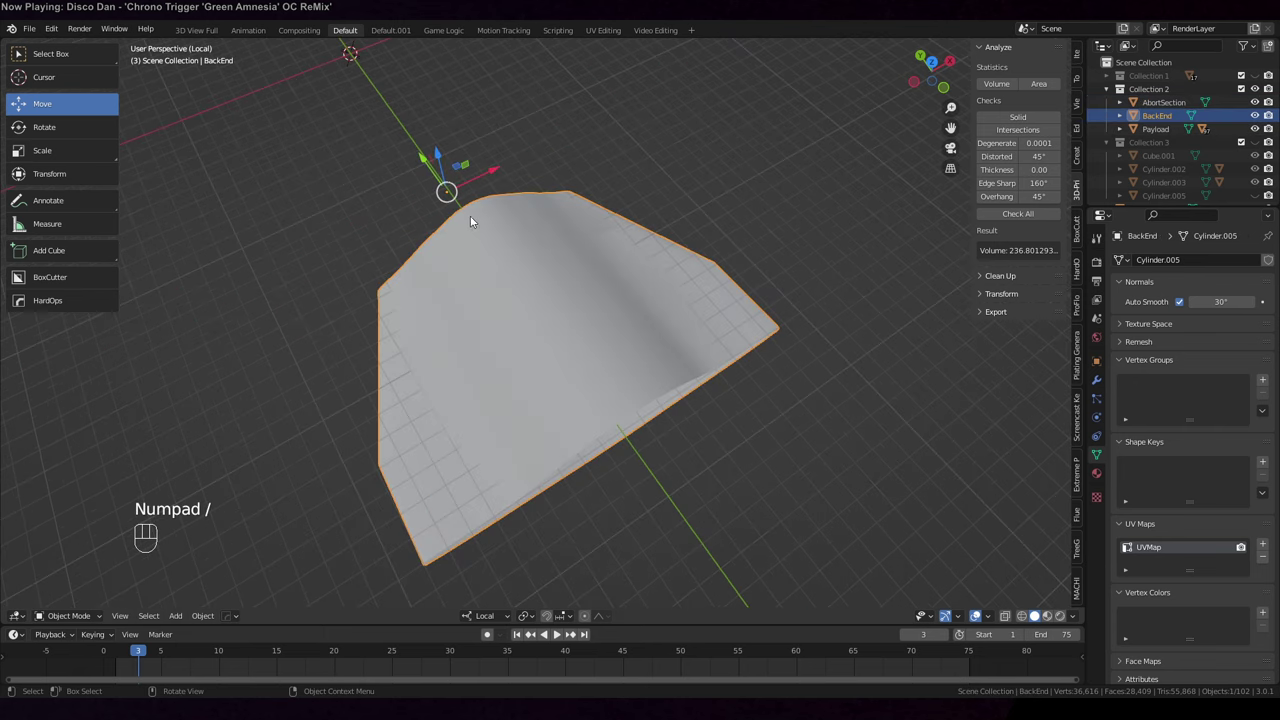
{"action": "middle_click_drag", "start_coordinate": [738, 213], "coordinate": [689, 142]}
{"action": "key", "text": "Tab"}
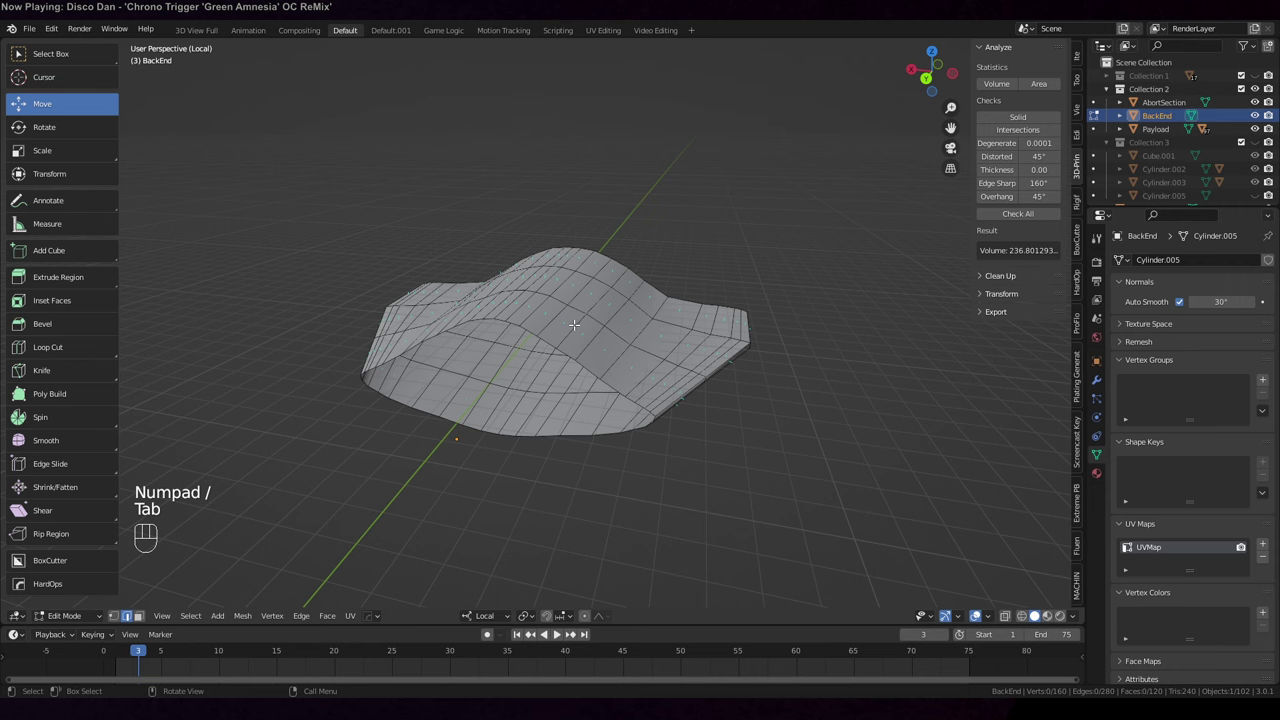
{"action": "key", "text": "1"}
{"action": "left_click", "coordinate": [560, 350], "text": "alt"}
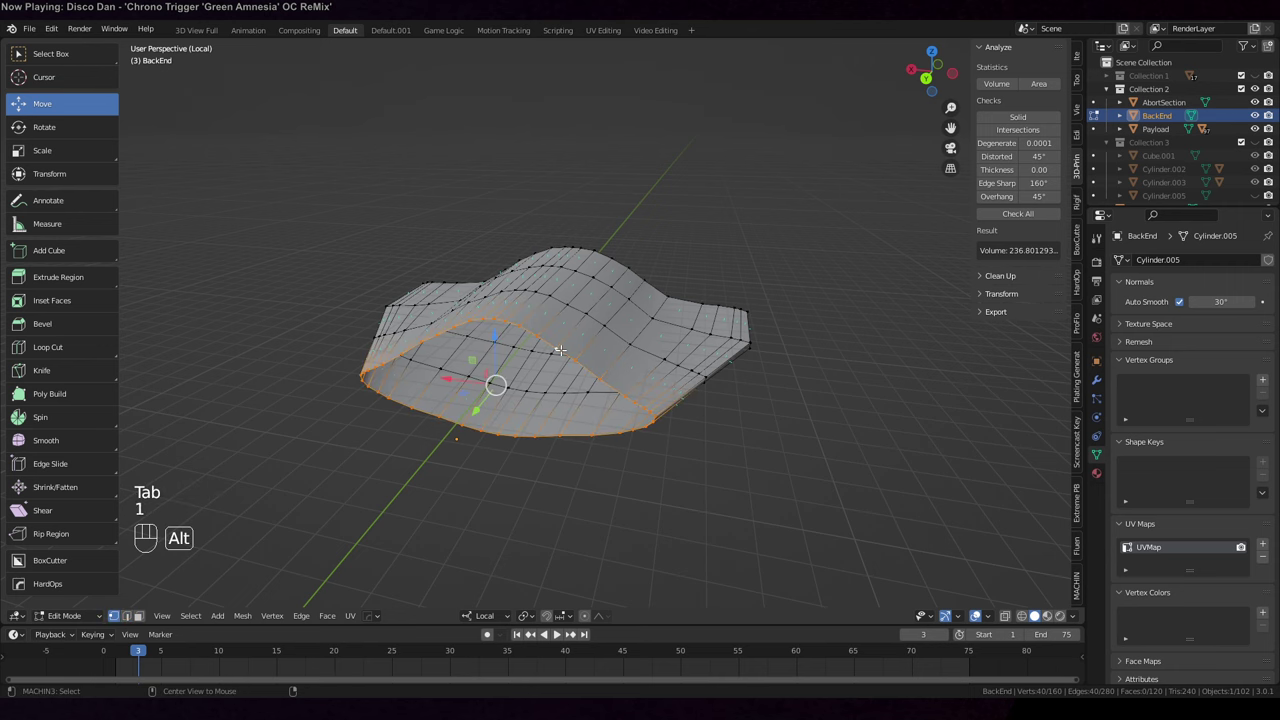
{"action": "key", "text": "f"}
Fill the gap at the BackEnd's lower crease edge loop with a face
{"action": "middle_click_drag", "start_coordinate": [754, 206], "coordinate": [1152, 497]}
{"action": "middle_click_drag", "start_coordinate": [760, 330], "coordinate": [643, 341]}
{"action": "left_click", "coordinate": [643, 341], "text": "alt"}
{"action": "key", "text": "f"}
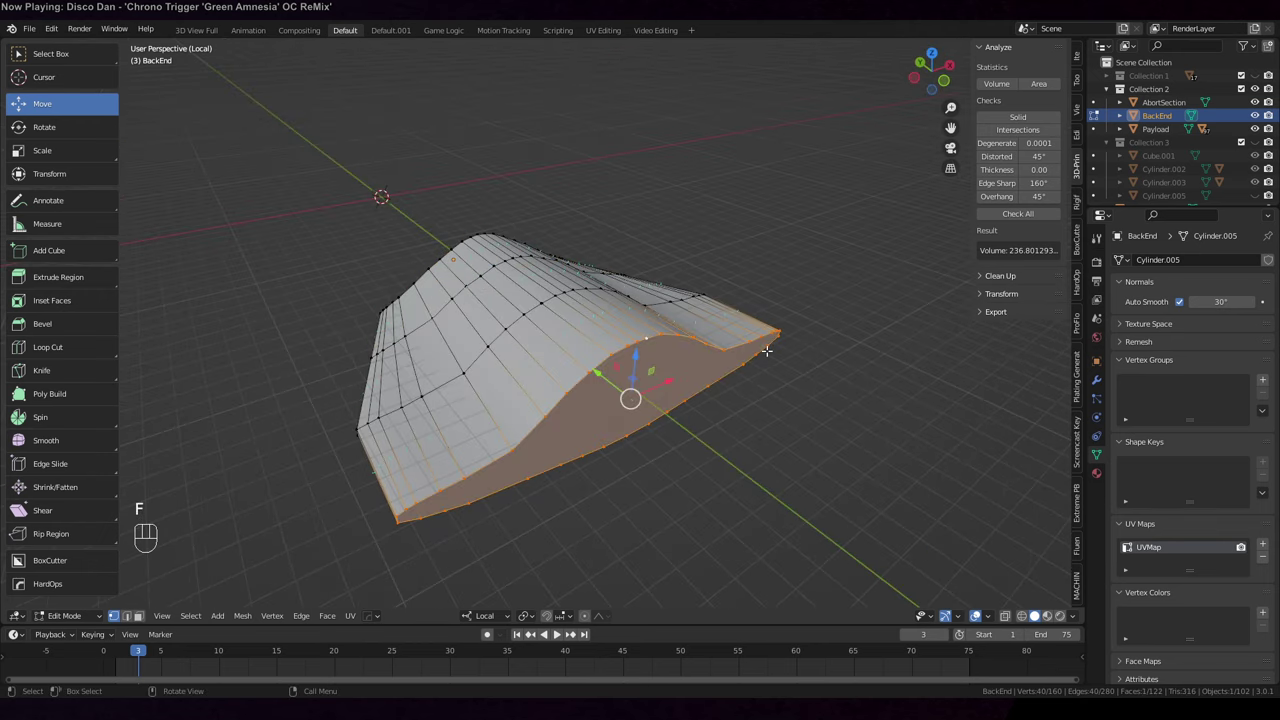
{"action": "key", "text": "Tab"}
Switch the BackEnd mesh to a see-through top view
{"action": "middle_click_drag", "start_coordinate": [829, 419], "coordinate": [775, 310]}
{"action": "key", "text": "Tab"}
{"action": "key", "text": "KP_7"}
{"action": "key", "text": "z"}
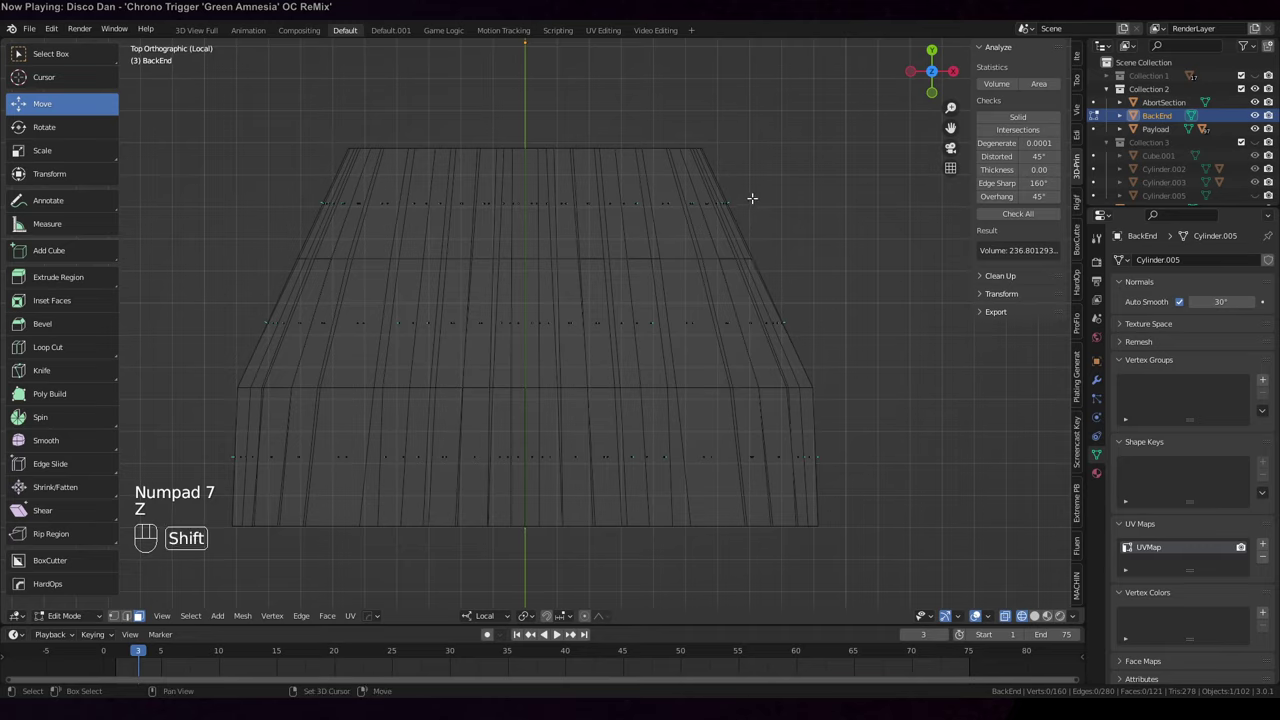
{"action": "middle_click_drag", "start_coordinate": [751, 197], "coordinate": [789, 297], "text": "shift"}
{"action": "scroll", "coordinate": [789, 297], "scroll_direction": "up", "scroll_amount": 1}
Brush-select the BackEnd's top vertex row and fill it, then undo the fill and selection
{"action": "key", "text": "1"}
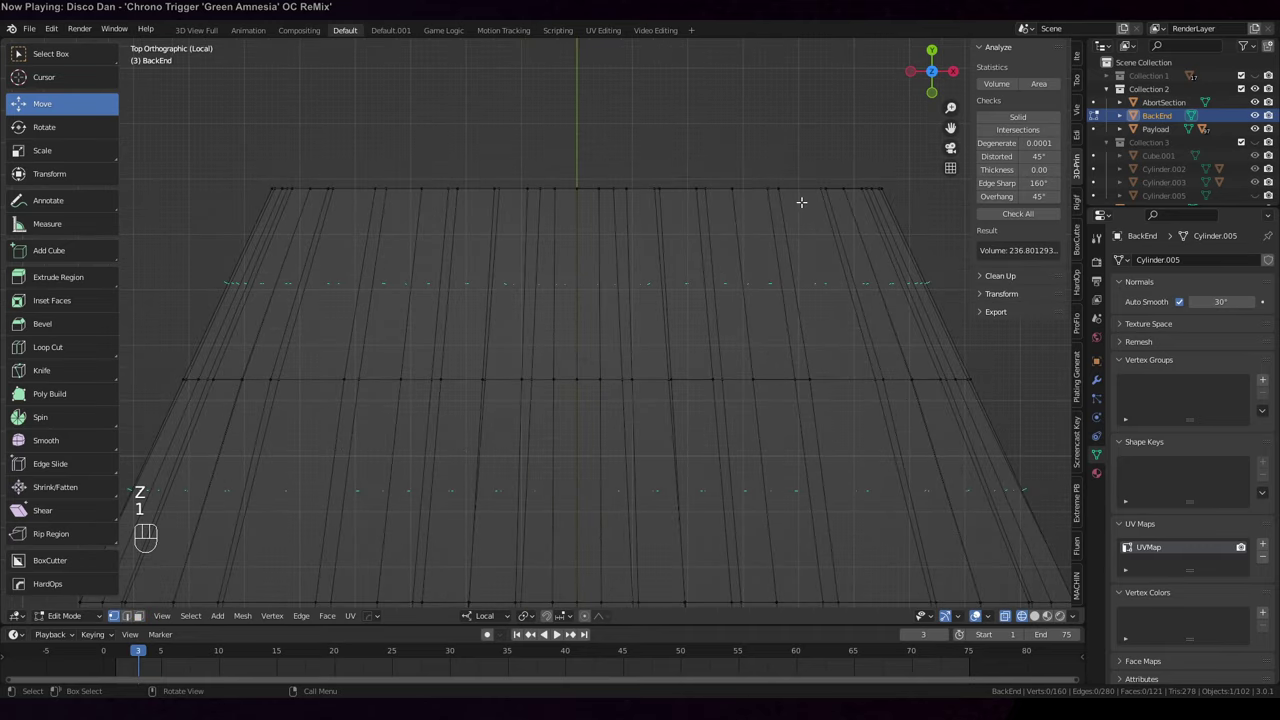
{"action": "key", "text": "c"}
{"action": "left_click", "coordinate": [269, 180]}
{"action": "left_click_drag", "start_coordinate": [269, 180], "coordinate": [949, 160]}
{"action": "key", "text": "Tab"}
{"action": "key", "text": "f"}
{"action": "middle_click_drag", "start_coordinate": [800, 190], "coordinate": [712, 266]}
{"action": "key", "text": "ctrl+z"}
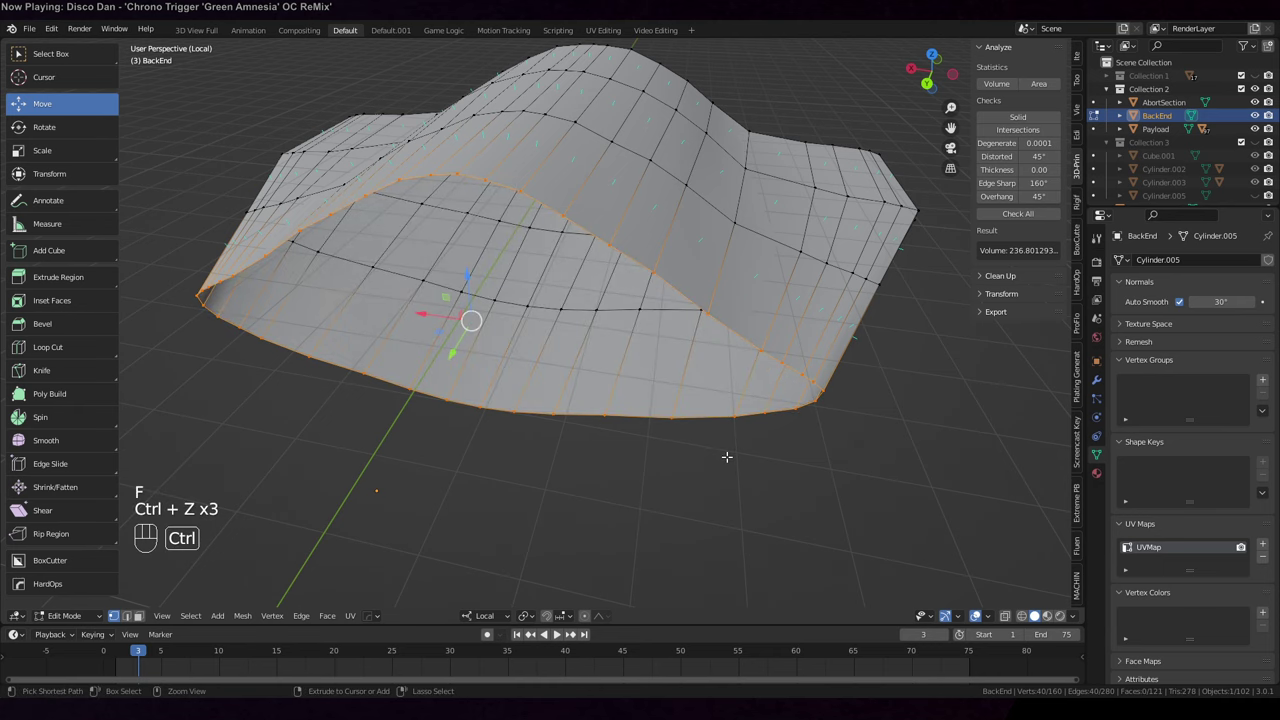
{"action": "key", "text": "ctrl+z"}
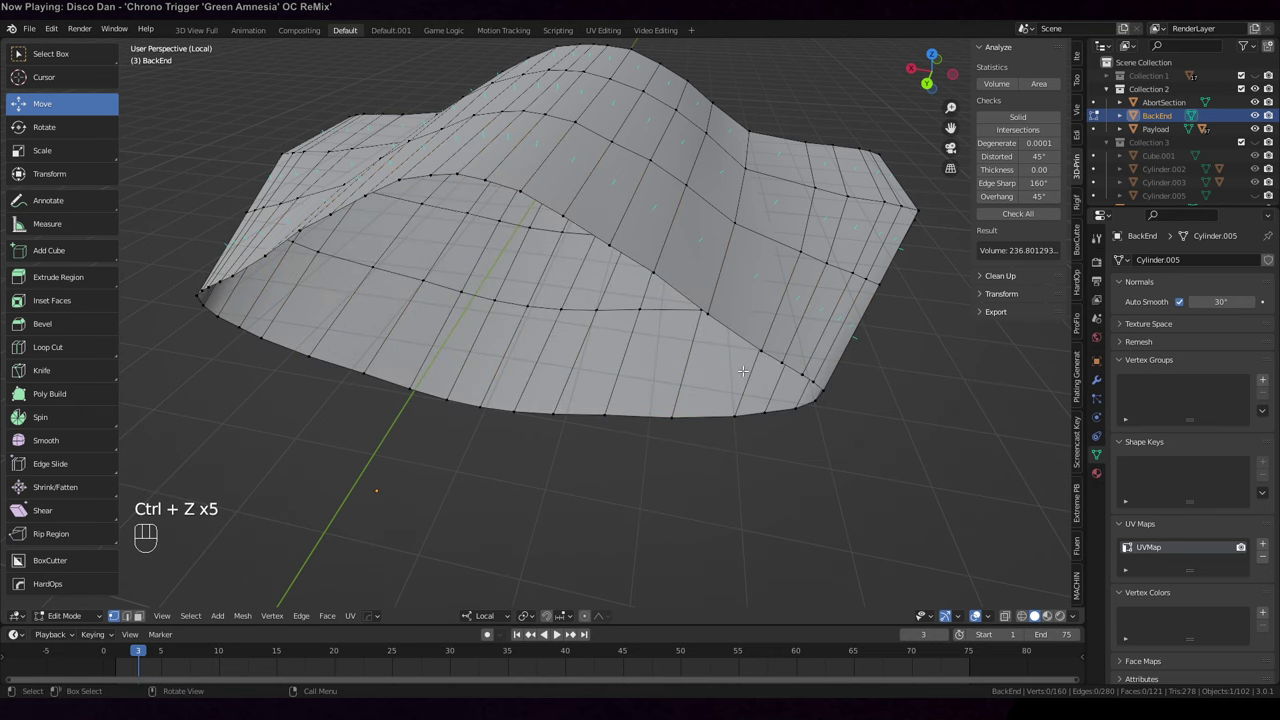
Cap the BackEnd's bottom opening with a face and join a top vertex
{"action": "left_click", "coordinate": [745, 408], "text": "alt"}
{"action": "key", "text": "f"}
{"action": "middle_click_drag", "start_coordinate": [760, 430], "coordinate": [780, 384]}
{"action": "left_click", "coordinate": [567, 131]}
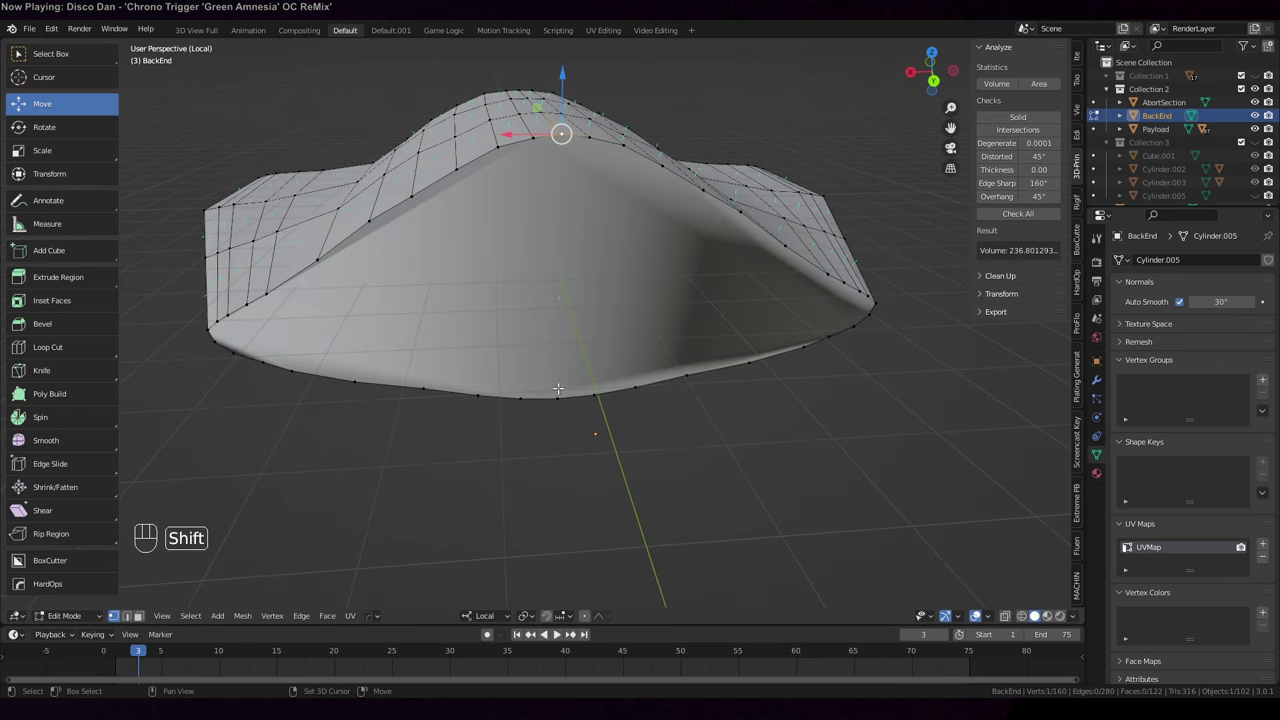
{"action": "key", "text": "j"}
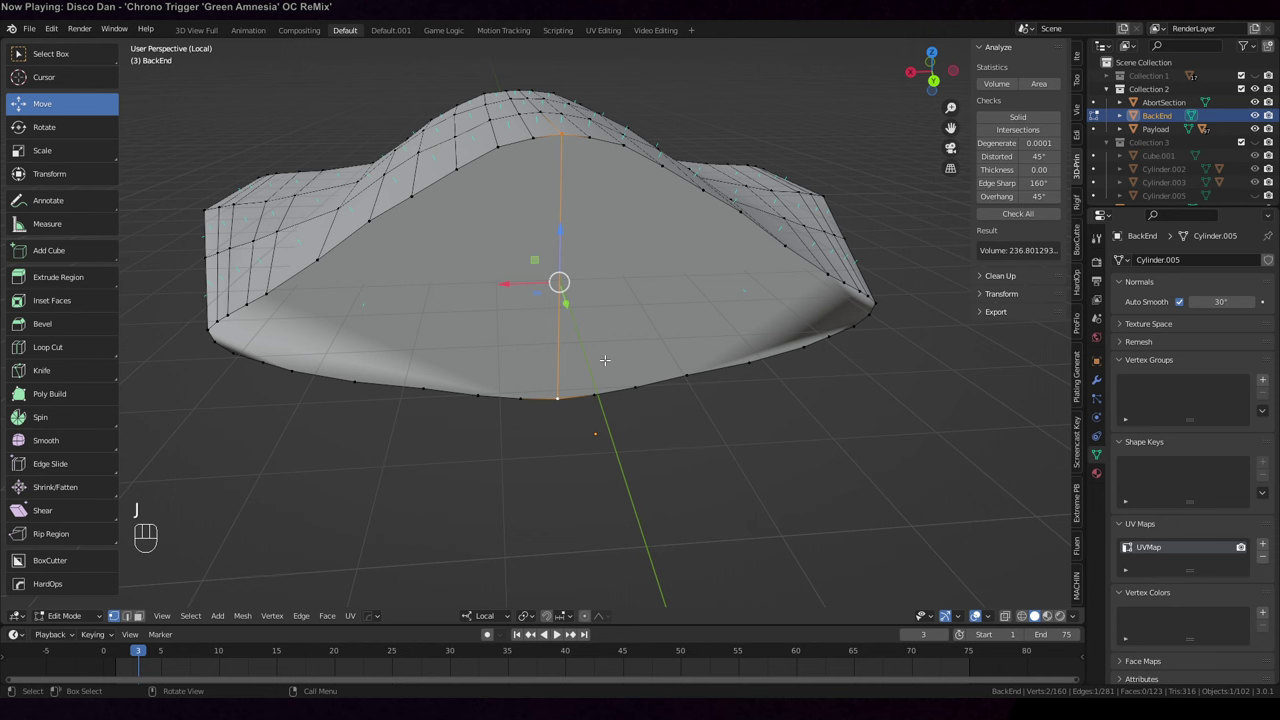
Connect two top and bottom vertex pairs on the BackEnd with new edges
{"action": "left_click", "coordinate": [533, 137]}
{"action": "left_click", "coordinate": [520, 397], "text": "shift"}
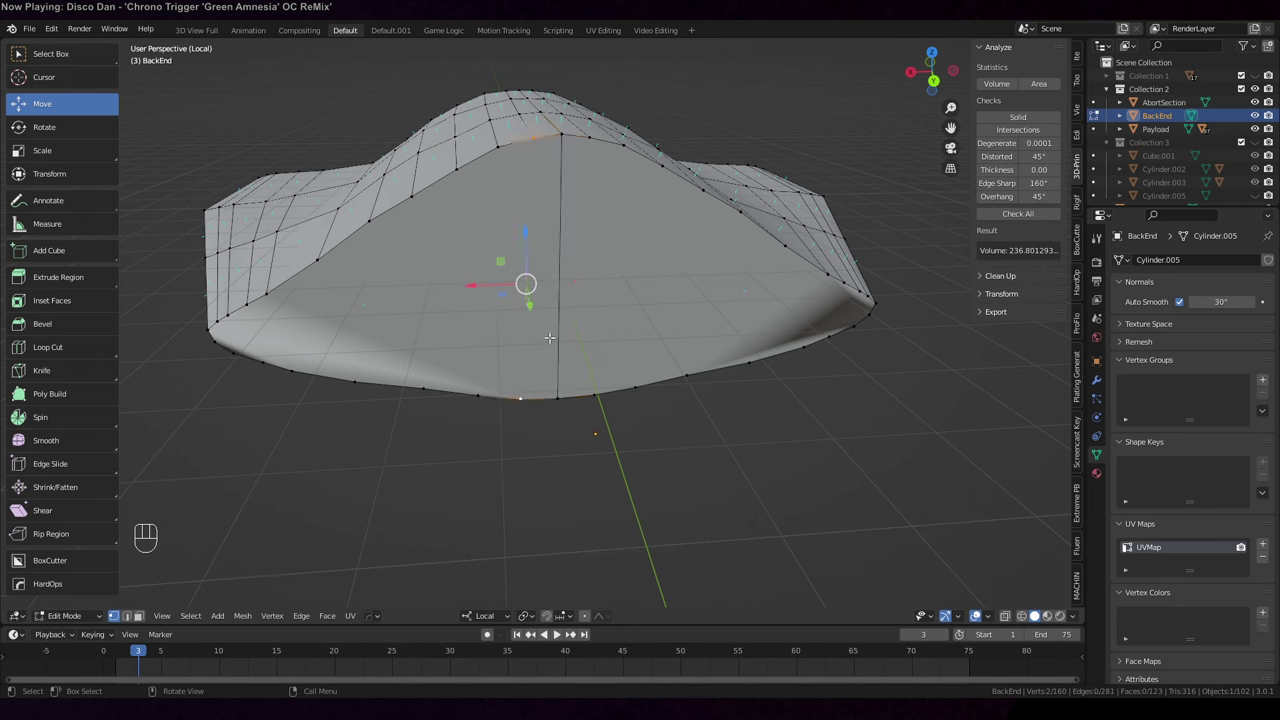
{"action": "left_click", "coordinate": [589, 134]}
{"action": "left_click", "coordinate": [594, 396], "text": "shift"}
{"action": "key", "text": "j"}
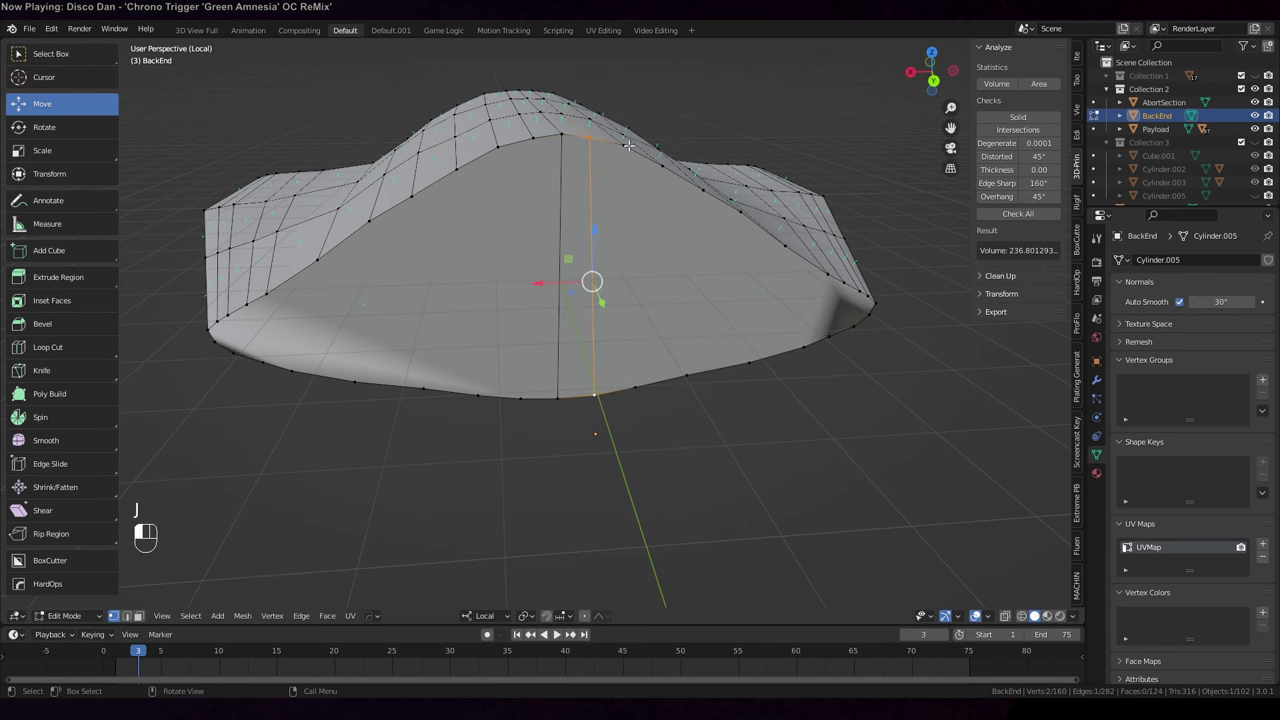
{"action": "left_click", "coordinate": [628, 145]}
{"action": "left_click", "coordinate": [632, 393], "text": "shift"}
{"action": "key", "text": "j"}
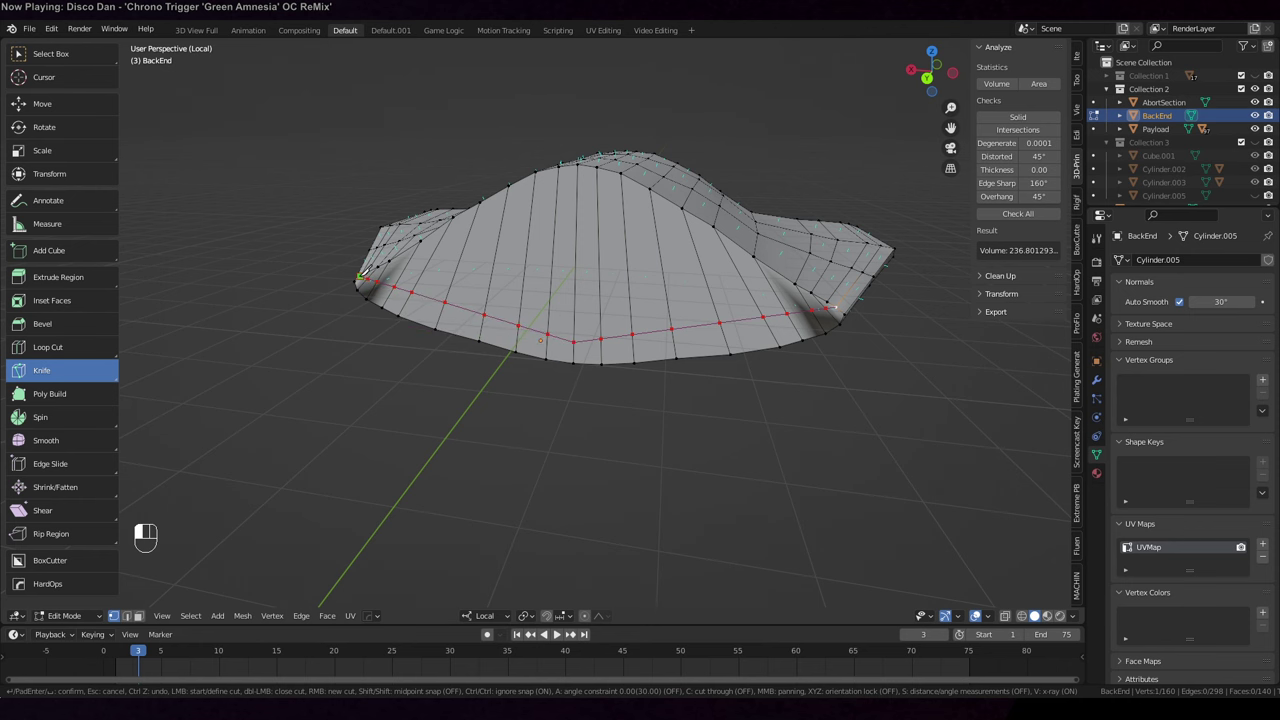
Confirm the knife cut across the BackEnd and show only Collection 2
{"action": "key", "text": "Return"}
{"action": "middle_click_drag", "start_coordinate": [969, 436], "coordinate": [929, 414]}
{"action": "scroll", "coordinate": [929, 414], "scroll_direction": "up", "scroll_amount": 2}
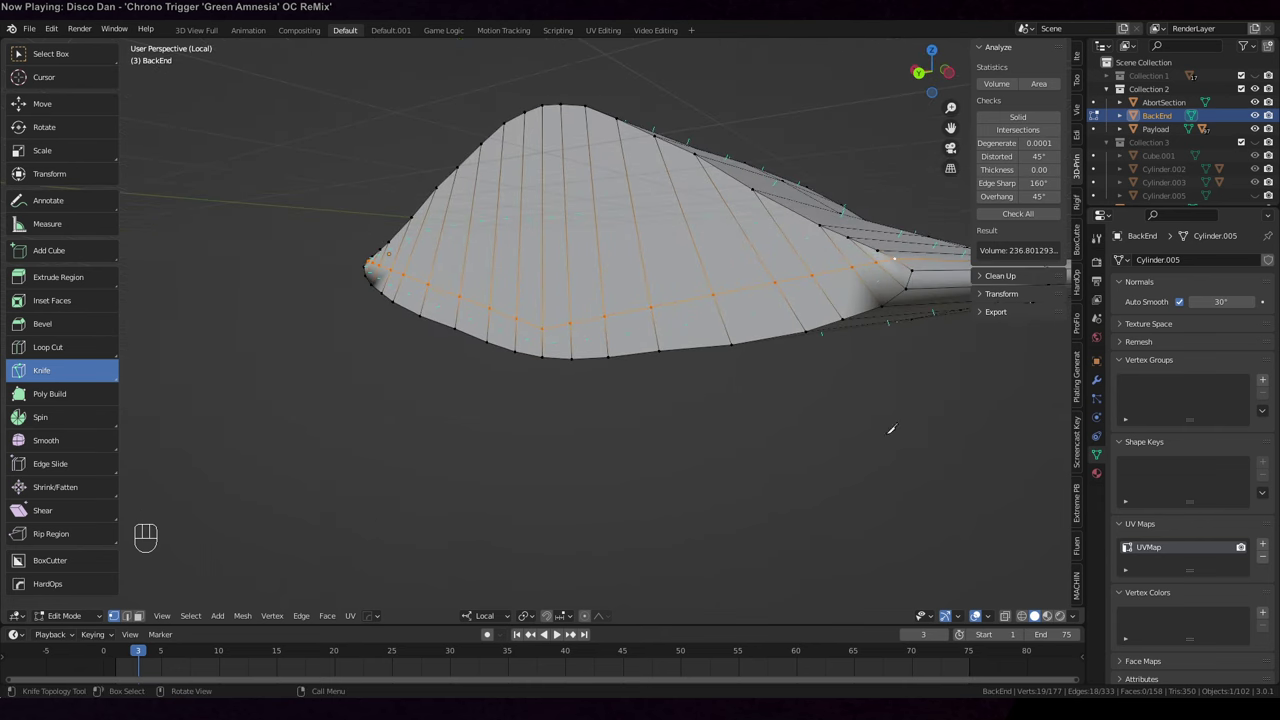
{"action": "middle_click_drag", "start_coordinate": [790, 446], "coordinate": [492, 488]}
{"action": "key", "text": "Tab"}
{"action": "key", "text": "Tab"}
{"action": "key", "text": "Tab"}
{"action": "key", "text": "Tab"}
{"action": "scroll", "coordinate": [492, 480], "scroll_direction": "down", "scroll_amount": 2}
{"action": "key", "text": "KP_Divide"}
{"action": "key", "text": "Tab"}
{"action": "middle_click_drag", "start_coordinate": [623, 405], "coordinate": [529, 463]}
{"action": "scroll", "coordinate": [608, 384], "scroll_direction": "up", "scroll_amount": 4}
{"action": "key", "text": "2"}
Move the BackEnd's two rear faces slightly along Y
{"action": "left_click", "coordinate": [594, 356]}
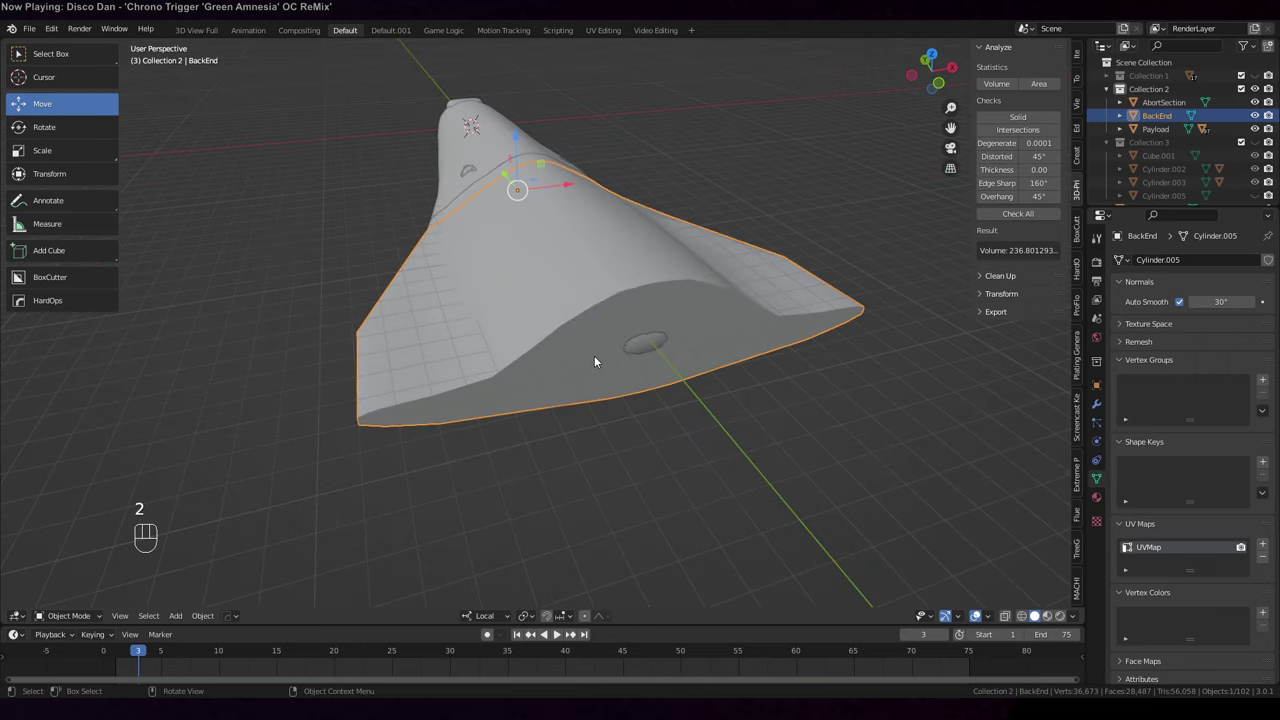
{"action": "key", "text": "Tab"}
{"action": "key", "text": "3"}
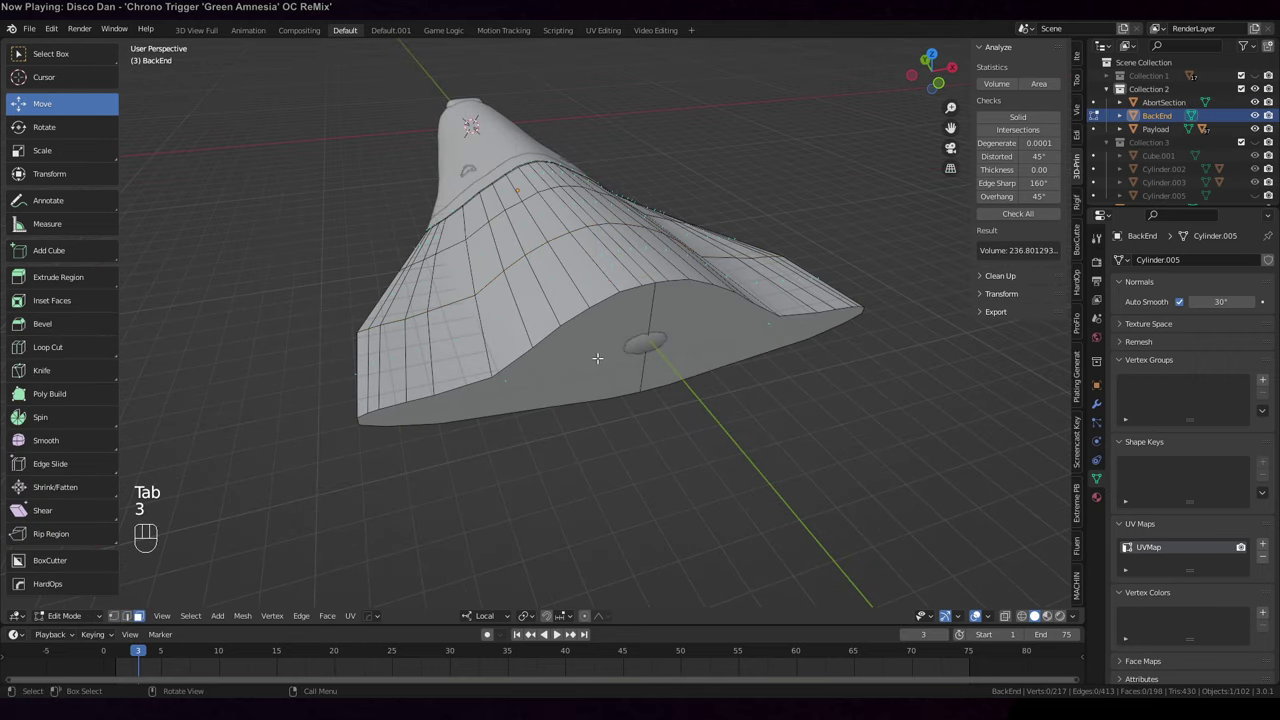
{"action": "left_click", "coordinate": [503, 371]}
{"action": "left_click", "coordinate": [660, 372], "text": "shift"}
{"action": "left_click_drag", "start_coordinate": [622, 327], "coordinate": [648, 350]}
Check the hull in orthographic top and side views and select a single vertex
{"action": "scroll", "coordinate": [700, 392], "scroll_direction": "down", "scroll_amount": 3}
{"action": "middle_click_drag", "start_coordinate": [715, 383], "coordinate": [656, 358]}
{"action": "key", "text": "KP_5"}
{"action": "key", "text": "KP_7"}
{"action": "middle_click_drag", "start_coordinate": [680, 400], "coordinate": [531, 296]}
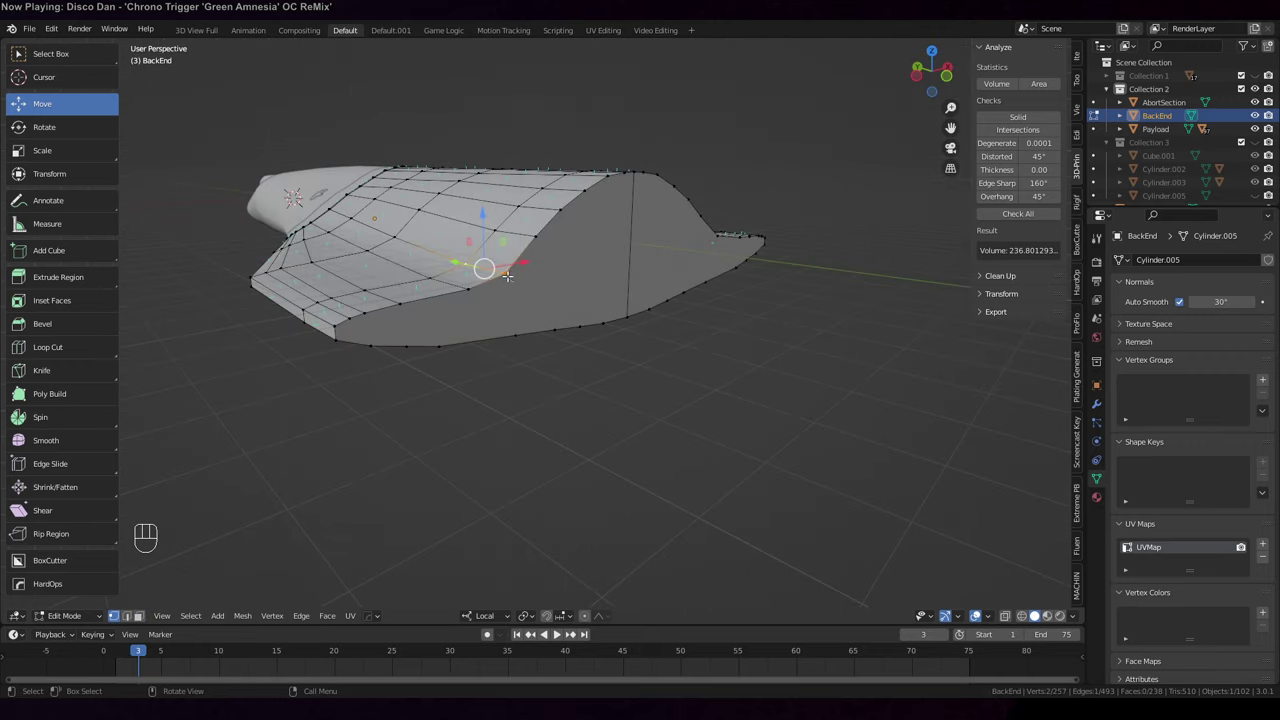
{"action": "left_click", "coordinate": [507, 275]}
{"action": "middle_click_drag", "start_coordinate": [624, 338], "coordinate": [574, 358]}
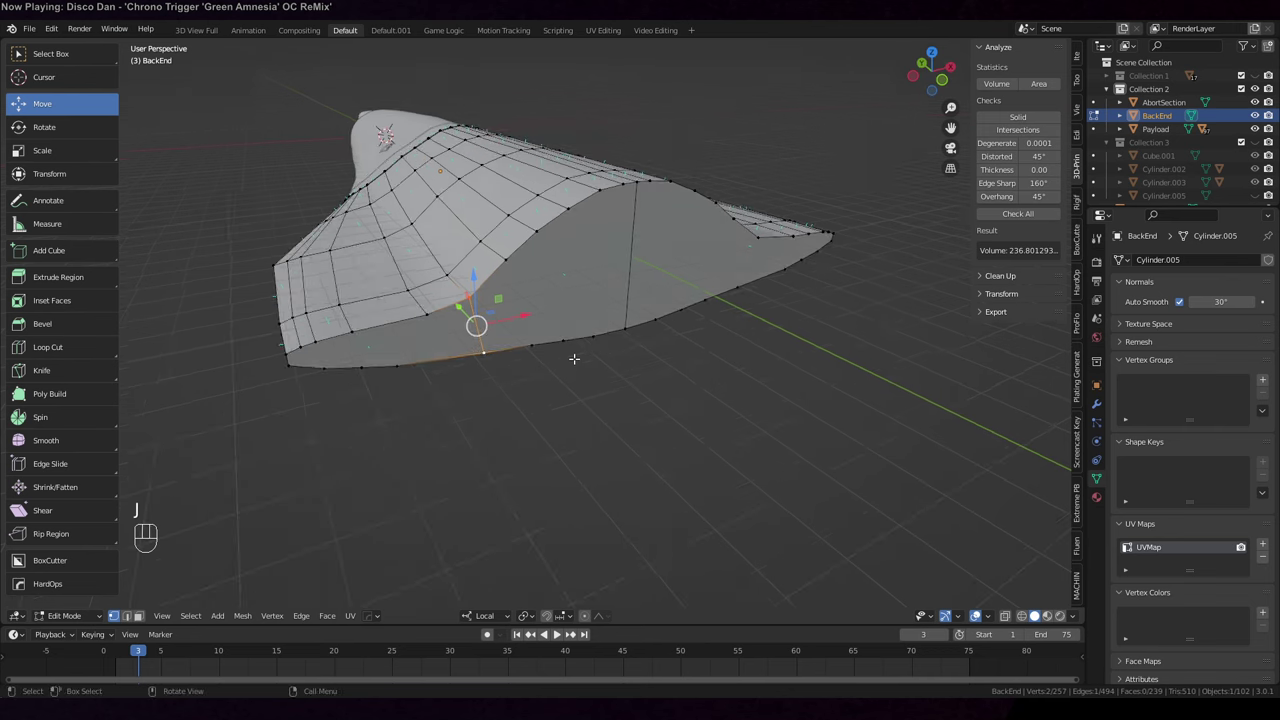
Delete the BackEnd's front end face
{"action": "key", "text": "3"}
{"action": "left_click", "coordinate": [441, 342]}
{"action": "key", "text": "Delete"}
{"action": "left_click", "coordinate": [441, 340]}
{"action": "middle_click_drag", "start_coordinate": [480, 314], "coordinate": [493, 316]}
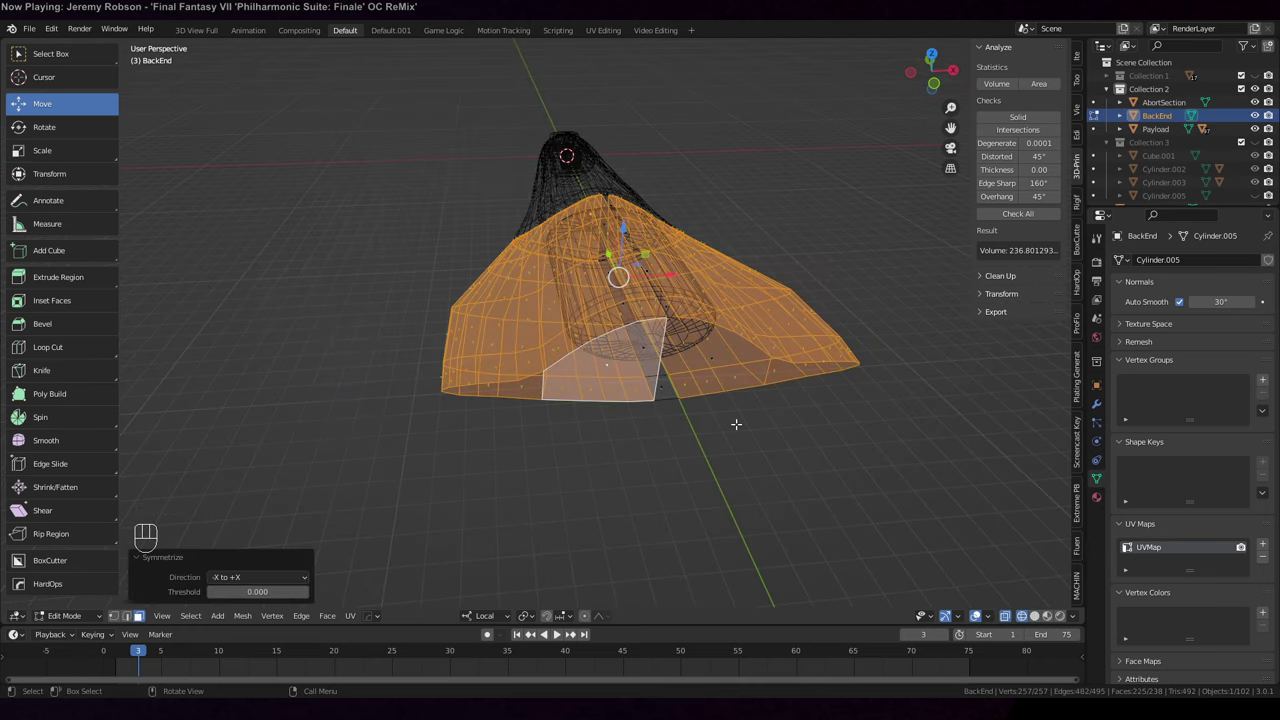
Inset two underside faces and extrude them -1.56979 inward, then view in solid shading
{"action": "left_click", "coordinate": [723, 372]}
{"action": "left_click", "coordinate": [618, 372], "text": "shift"}
{"action": "middle_click_drag", "start_coordinate": [747, 427], "coordinate": [766, 500]}
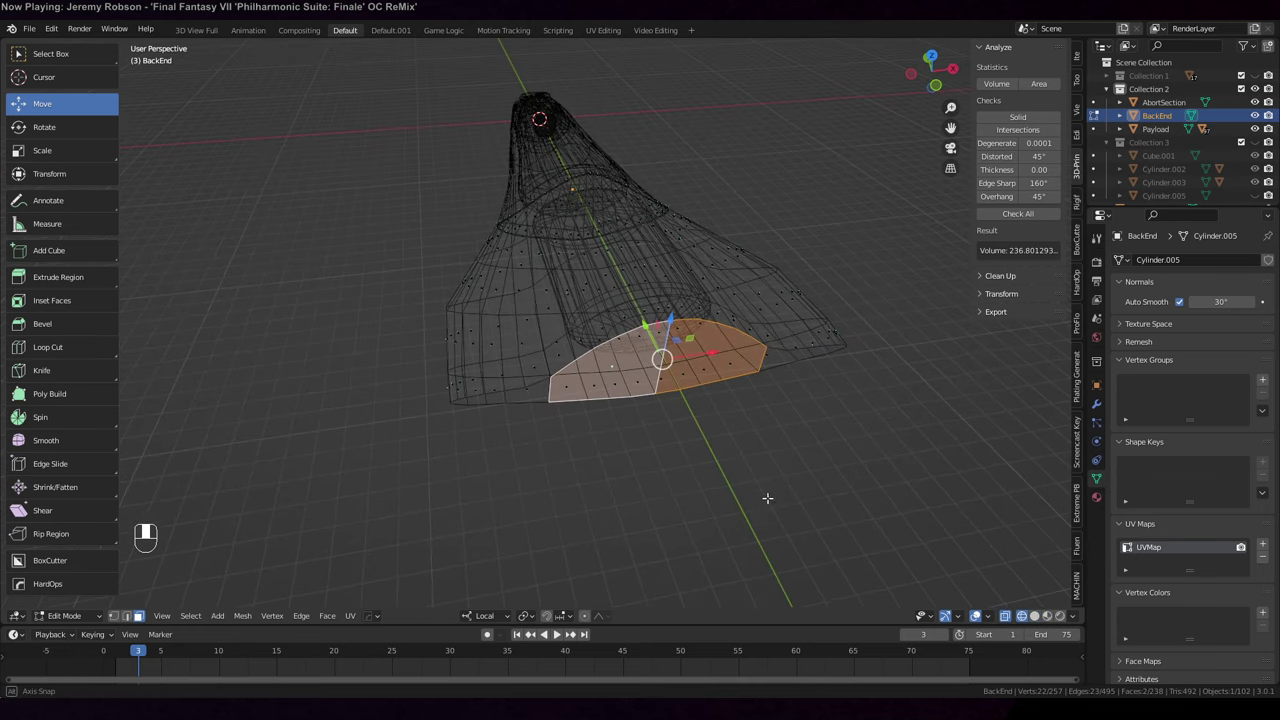
{"action": "key", "text": "i"}
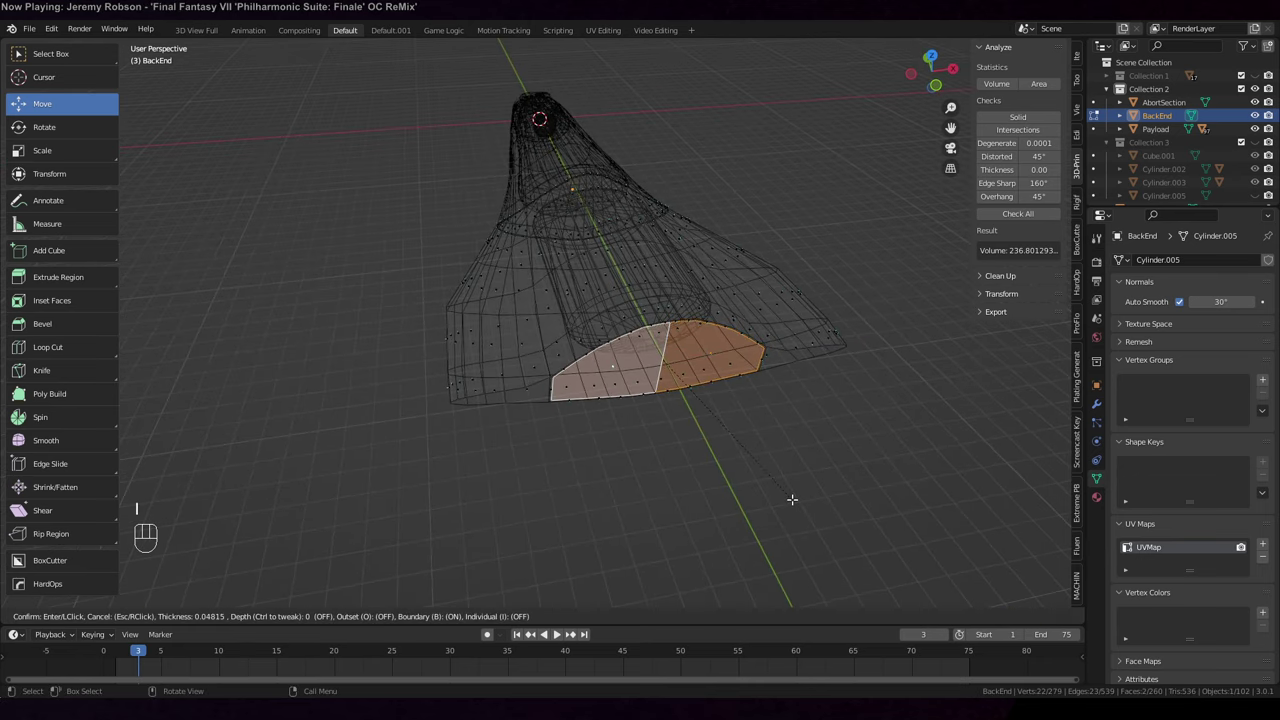
{"action": "left_click", "coordinate": [792, 499]}
{"action": "key", "text": "KP_7"}
{"action": "key", "text": "e"}
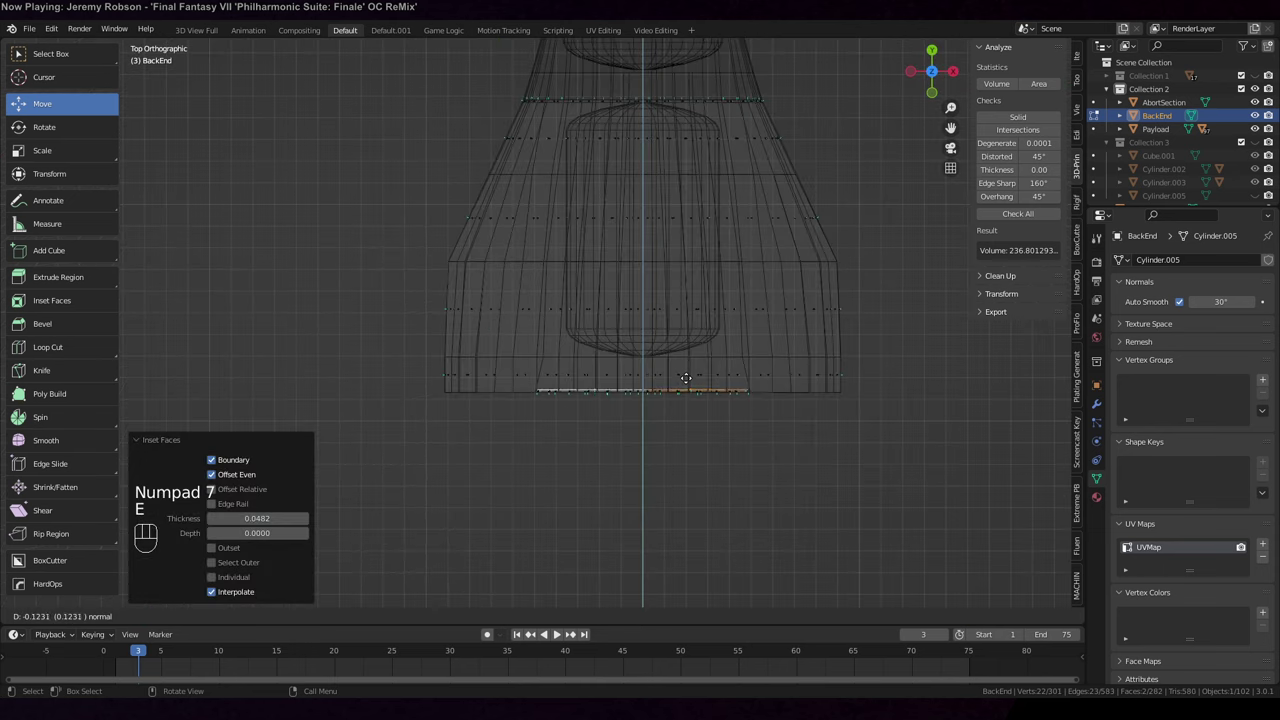
{"action": "left_click", "coordinate": [688, 350]}
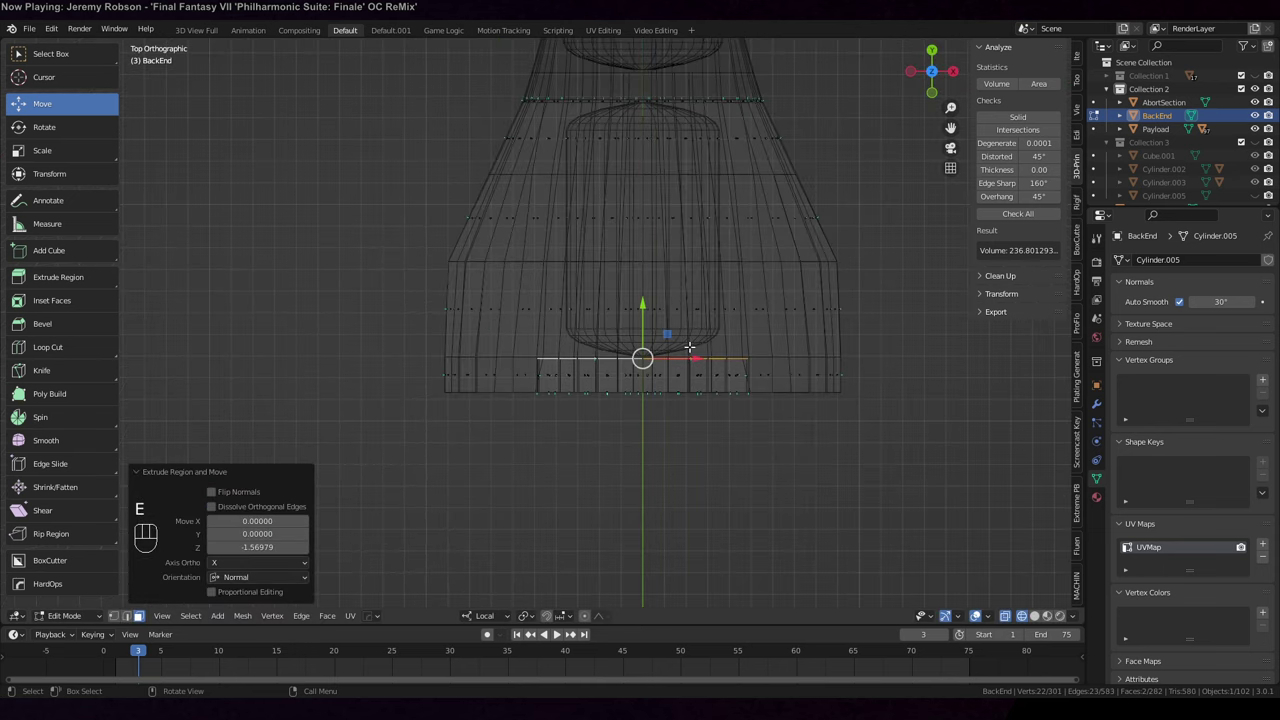
{"action": "key", "text": "z"}
{"action": "left_click", "coordinate": [680, 528]}
{"action": "mouse_move", "coordinate": [680, 528]}
{"action": "middle_mouse_down"}
{"action": "mouse_move", "coordinate": [700, 391]}
{"action": "mouse_move", "coordinate": [831, 354]}
{"action": "mouse_move", "coordinate": [623, 323]}
{"action": "middle_mouse_up"}
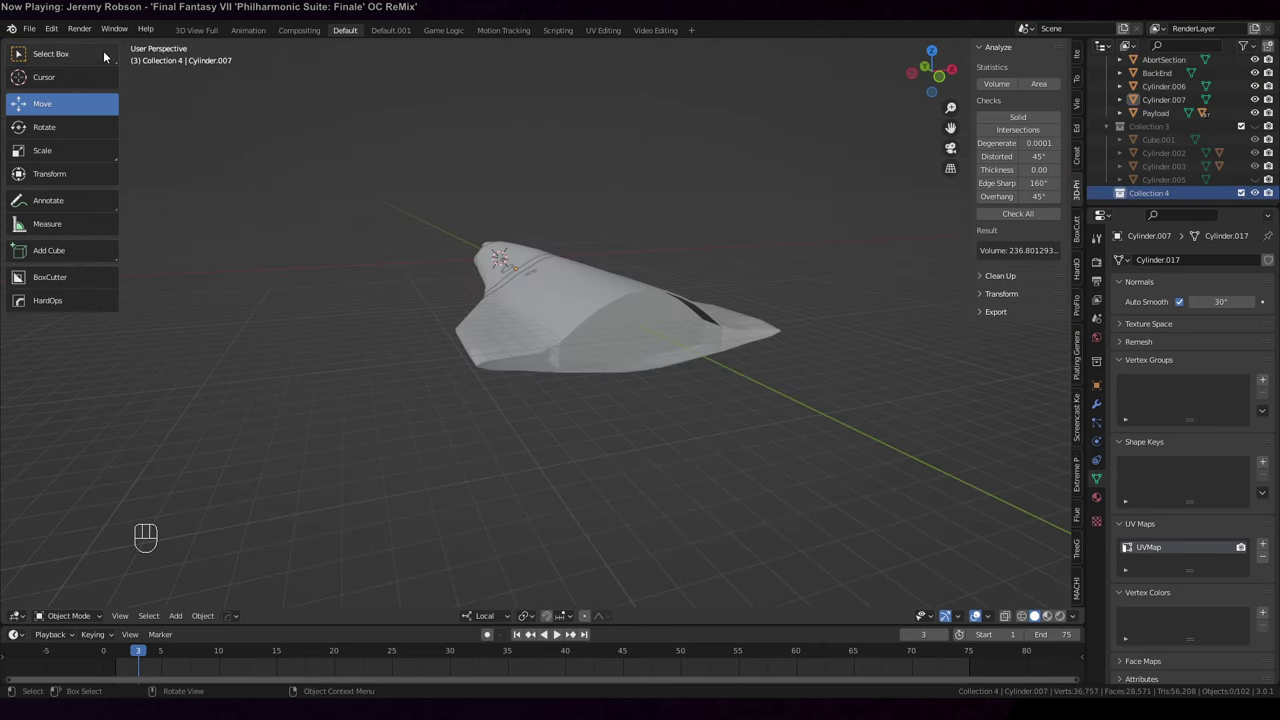
Paste the five-part engine assembly into the scene, undoing a trial move
{"action": "left_click", "coordinate": [29, 28]}
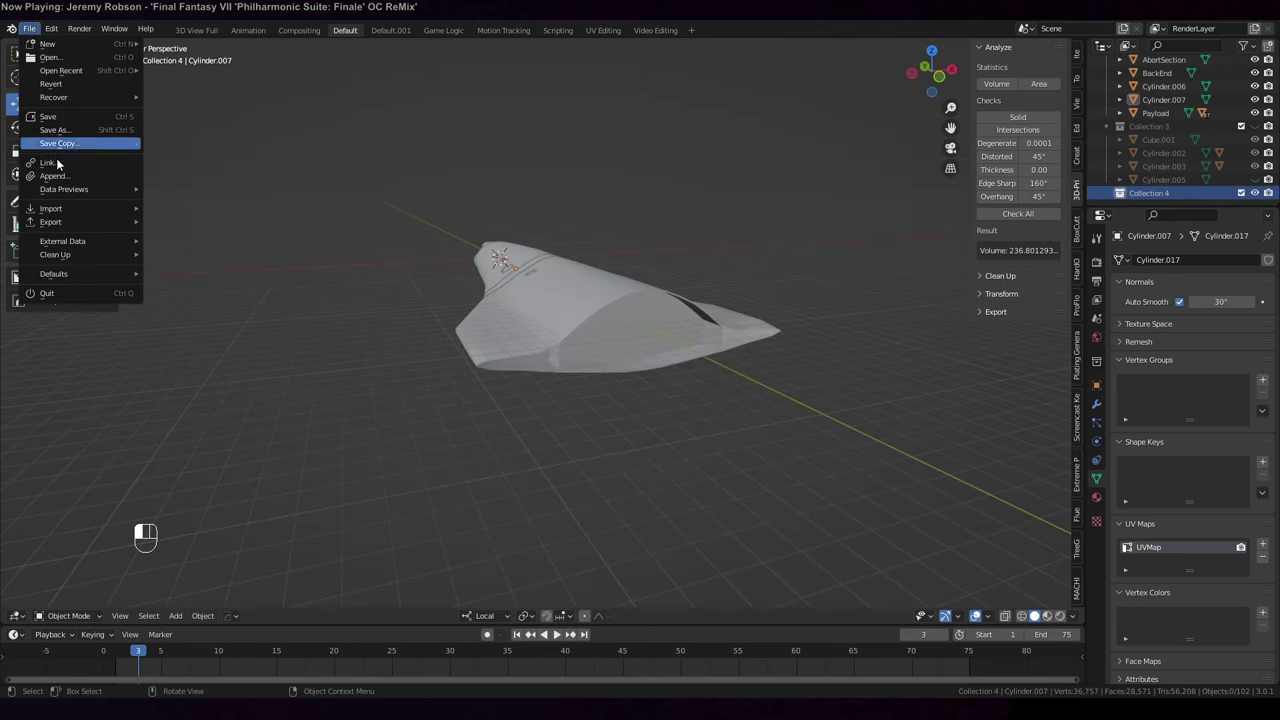
{"action": "mouse_move", "coordinate": [65, 210]}
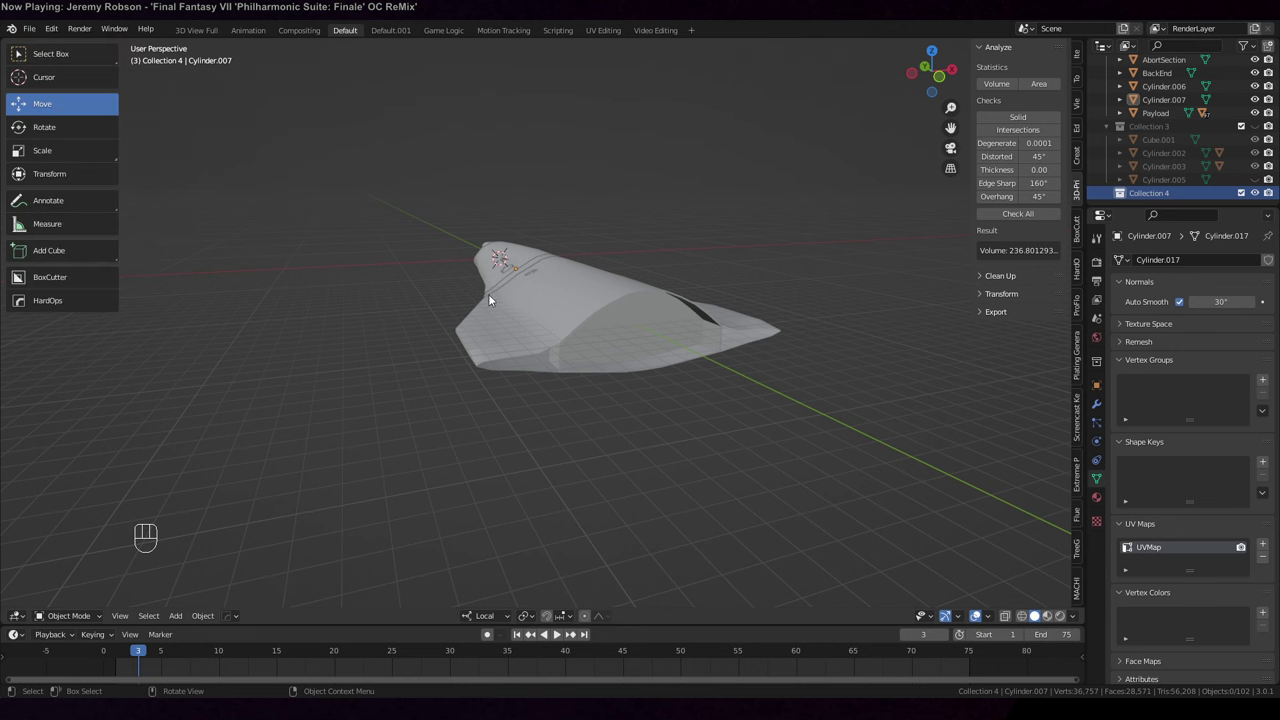
{"action": "key", "text": "ctrl+v"}
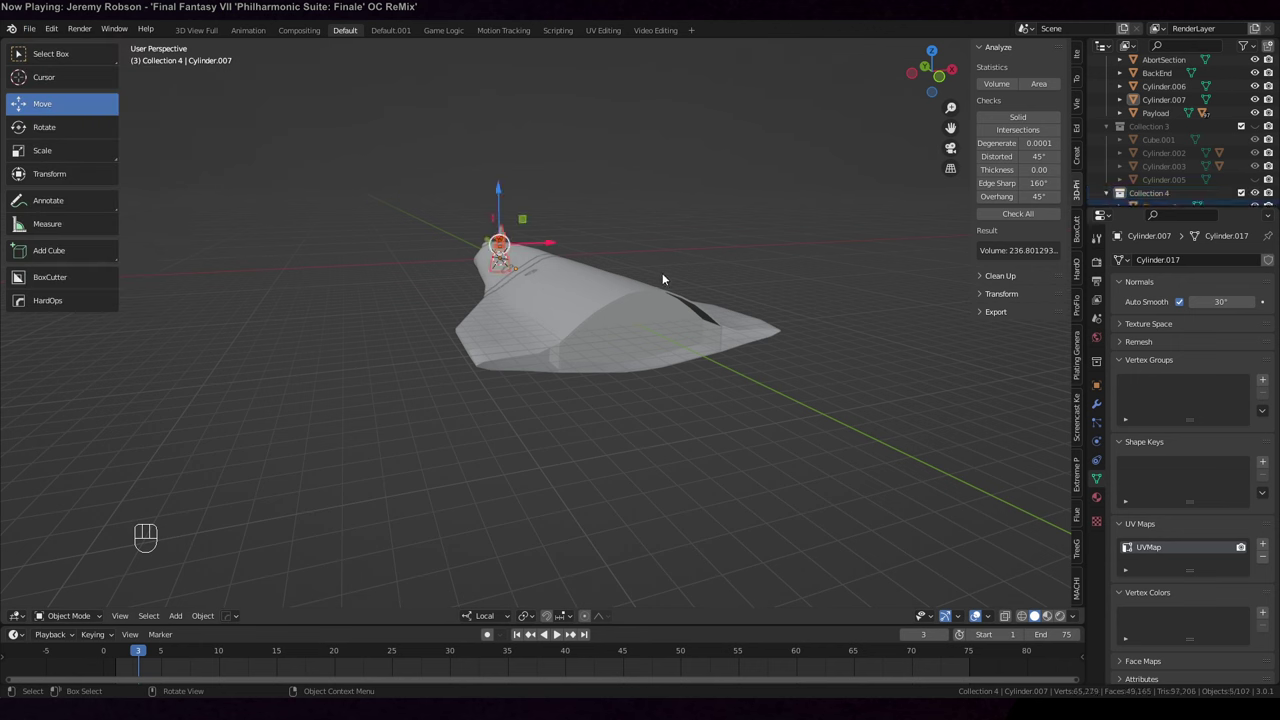
{"action": "middle_click_drag", "start_coordinate": [820, 149], "coordinate": [676, 197]}
{"action": "left_click_drag", "start_coordinate": [228, 220], "coordinate": [605, 280]}
{"action": "key", "text": "ctrl+z"}
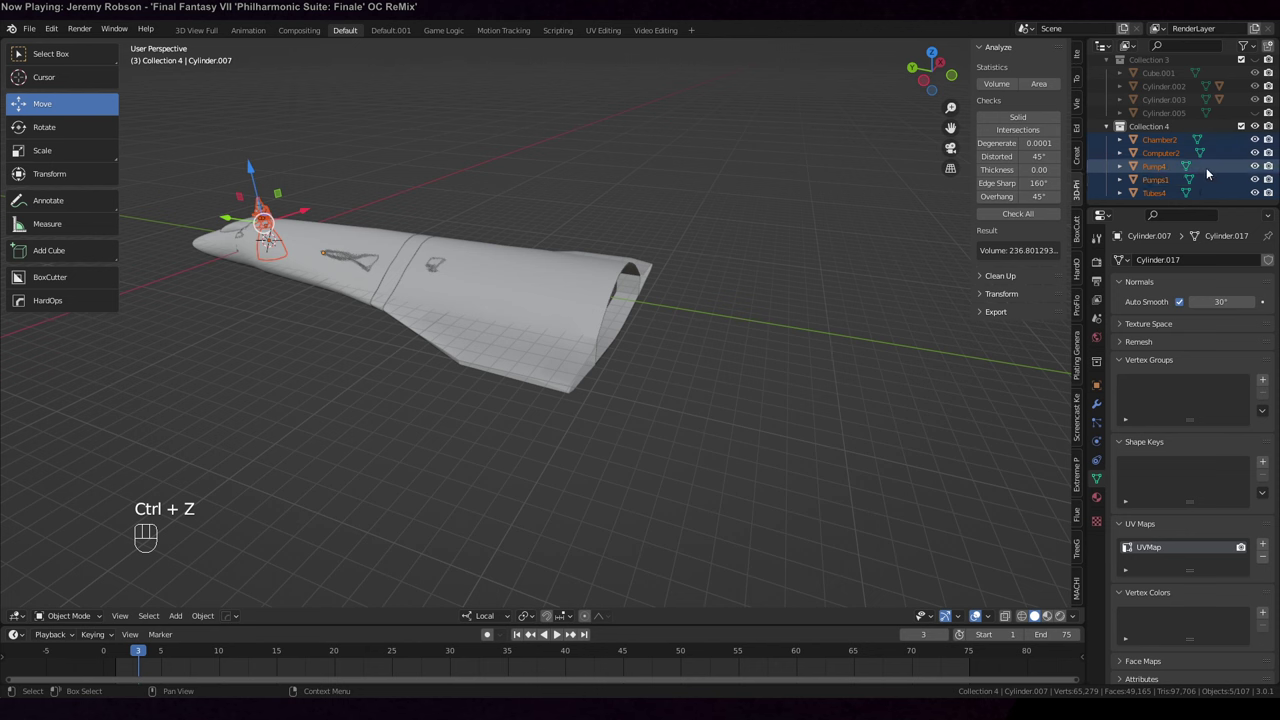
Parent Computer2, Pump4, Pumps1 and Tubes4 to Chamber2 as Object
{"action": "left_click", "coordinate": [1163, 140]}
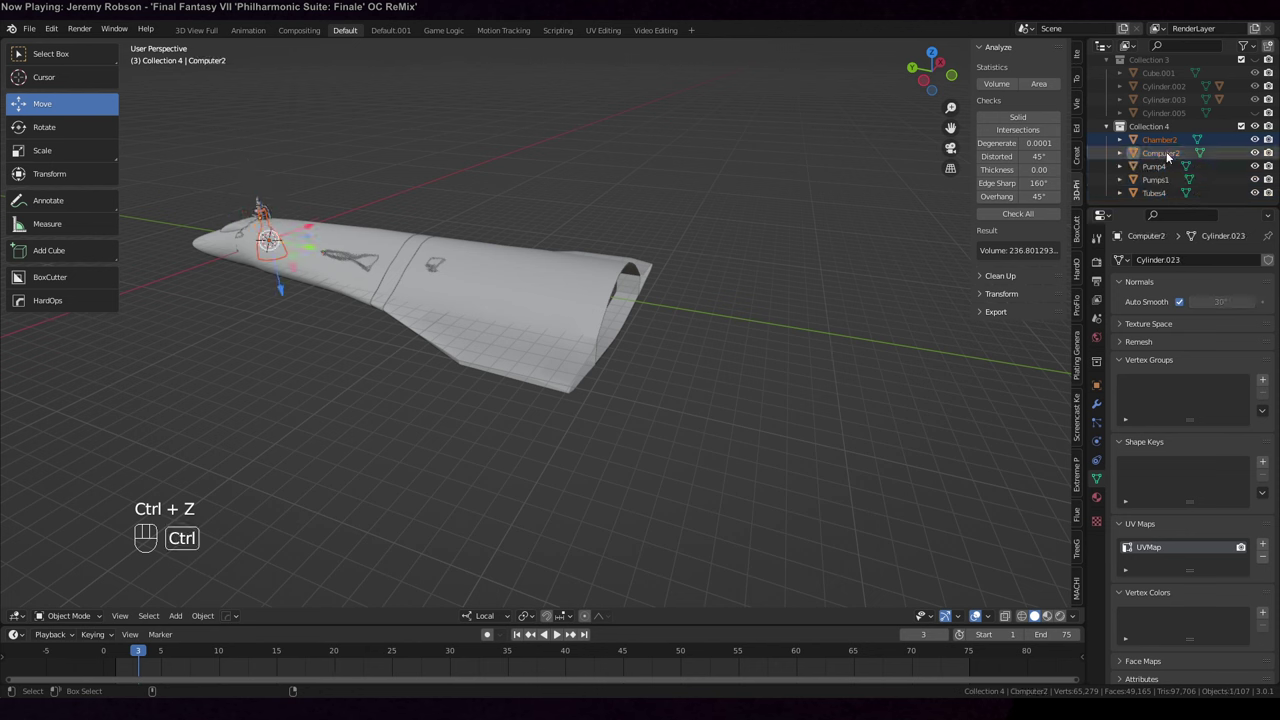
{"action": "left_click", "coordinate": [1163, 153]}
{"action": "left_click", "coordinate": [1160, 180], "text": "ctrl"}
{"action": "left_click", "coordinate": [1155, 193], "text": "ctrl"}
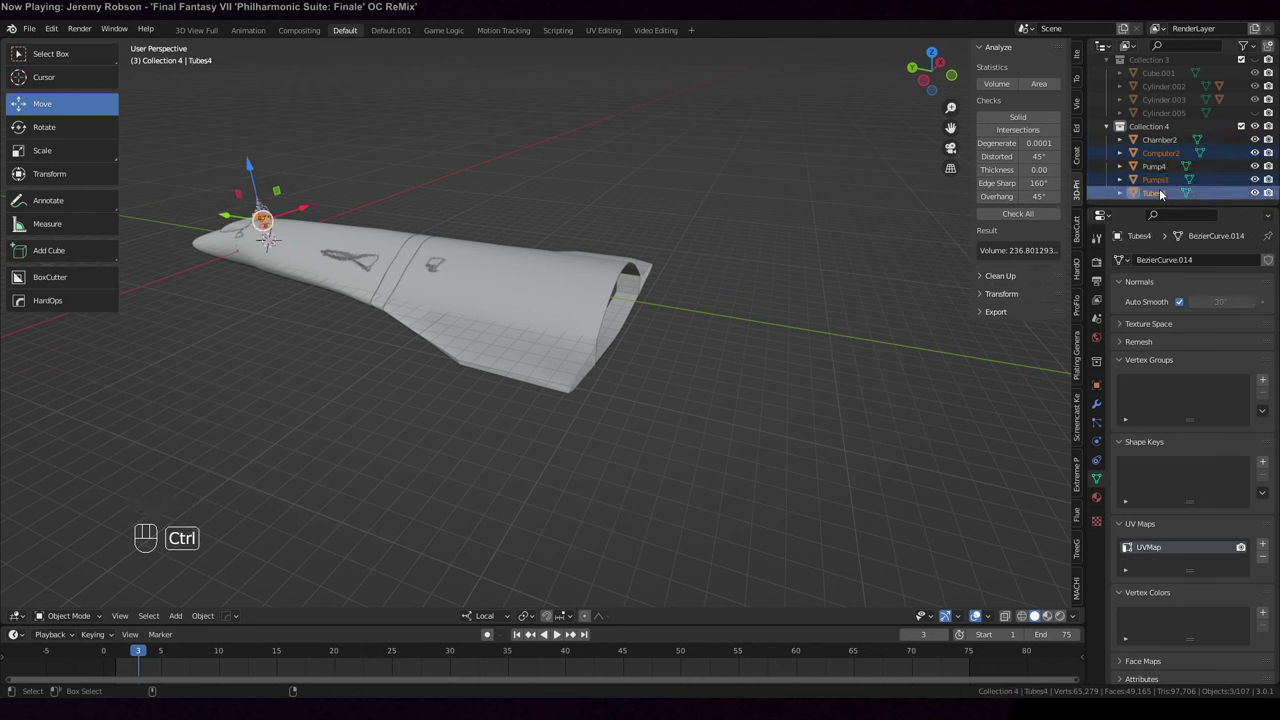
{"action": "left_click", "coordinate": [1155, 166], "text": "ctrl"}
{"action": "left_click", "coordinate": [1159, 140], "text": "ctrl"}
{"action": "key", "text": "ctrl+p"}
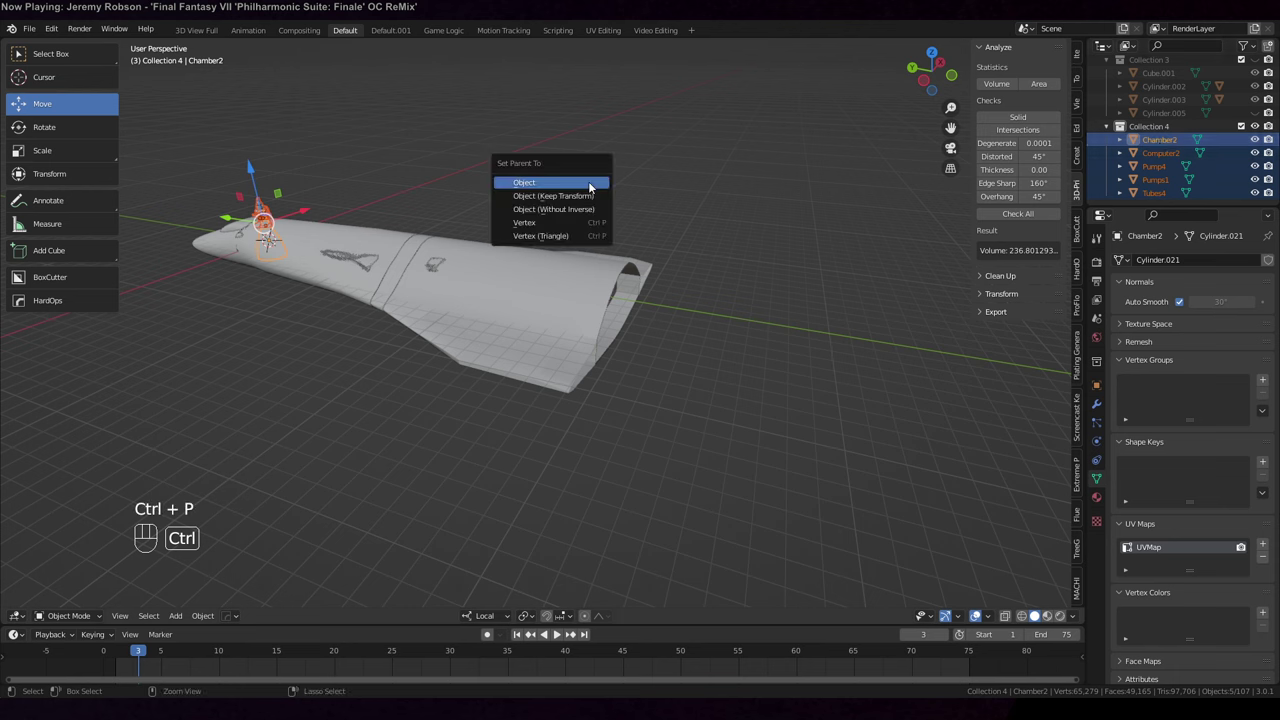
{"action": "left_click", "coordinate": [590, 184]}
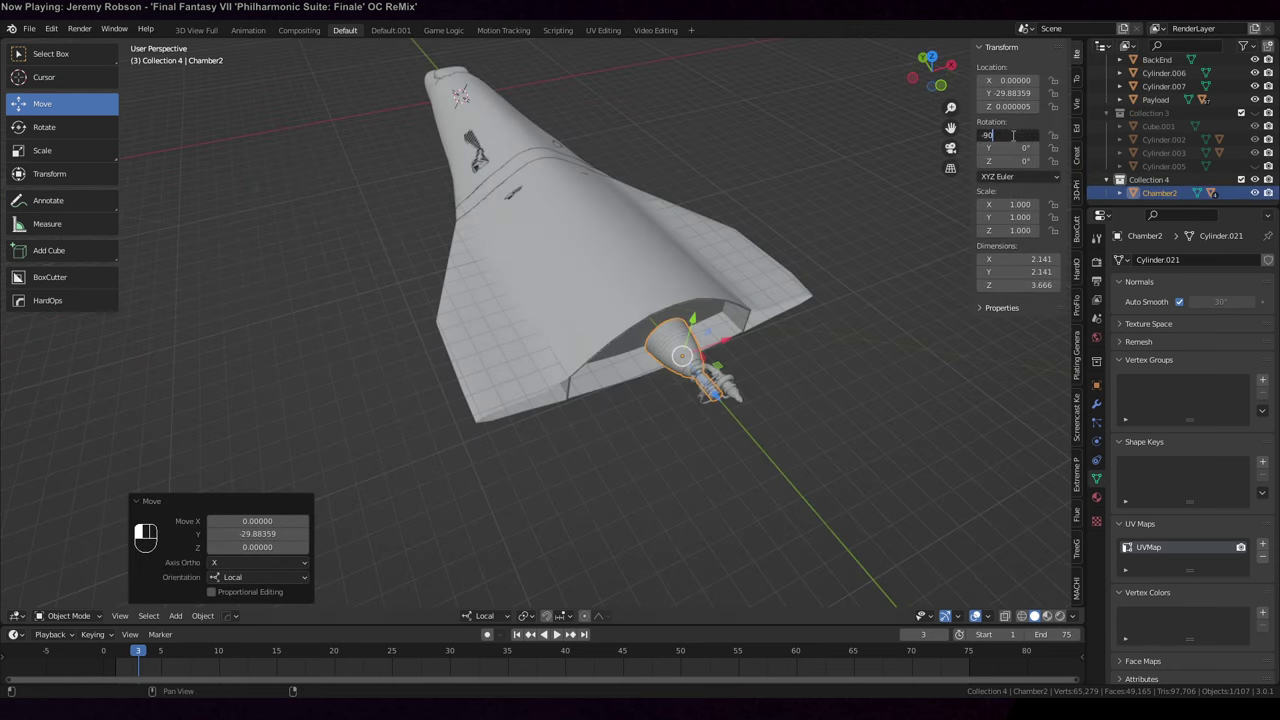
Turn Chamber2 -90° about X, slide it sideways, and switch to a top orthographic wireframe view
{"action": "key", "text": "Return"}
{"action": "middle_click_drag", "start_coordinate": [878, 270], "coordinate": [810, 240]}
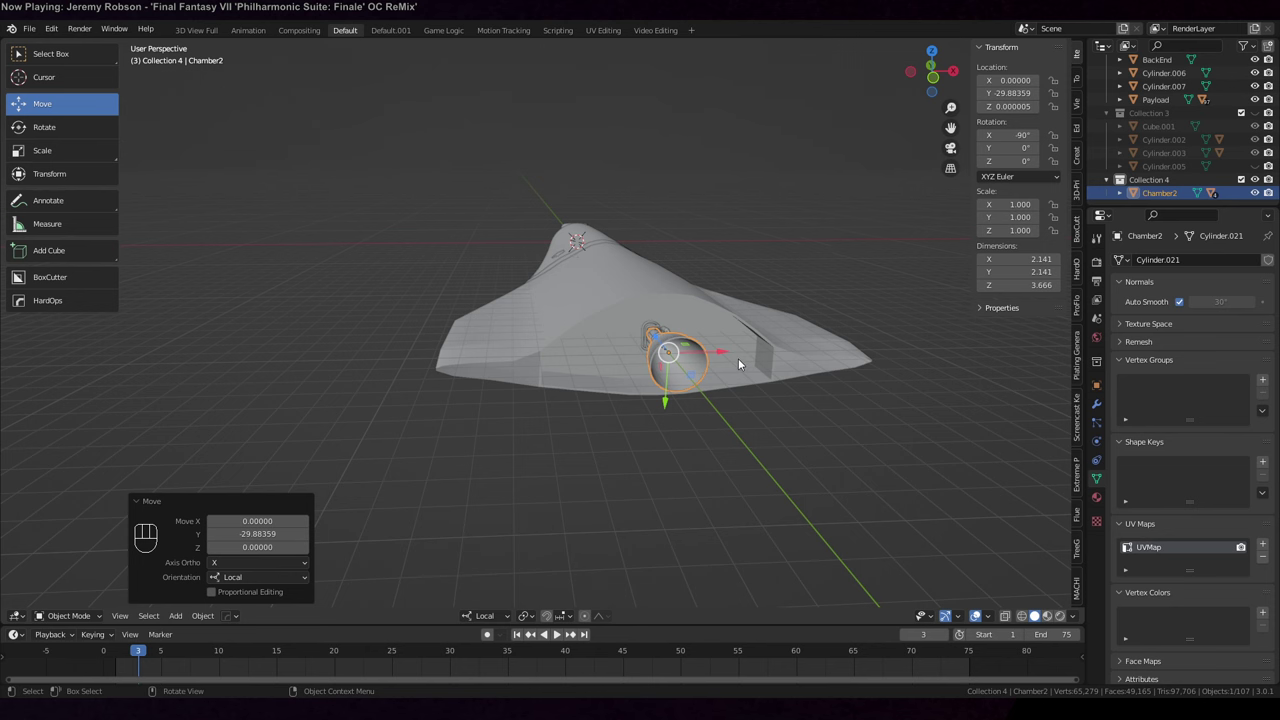
{"action": "left_click_drag", "start_coordinate": [738, 358], "coordinate": [640, 357]}
{"action": "key", "text": "KP_5"}
{"action": "key", "text": "KP_7"}
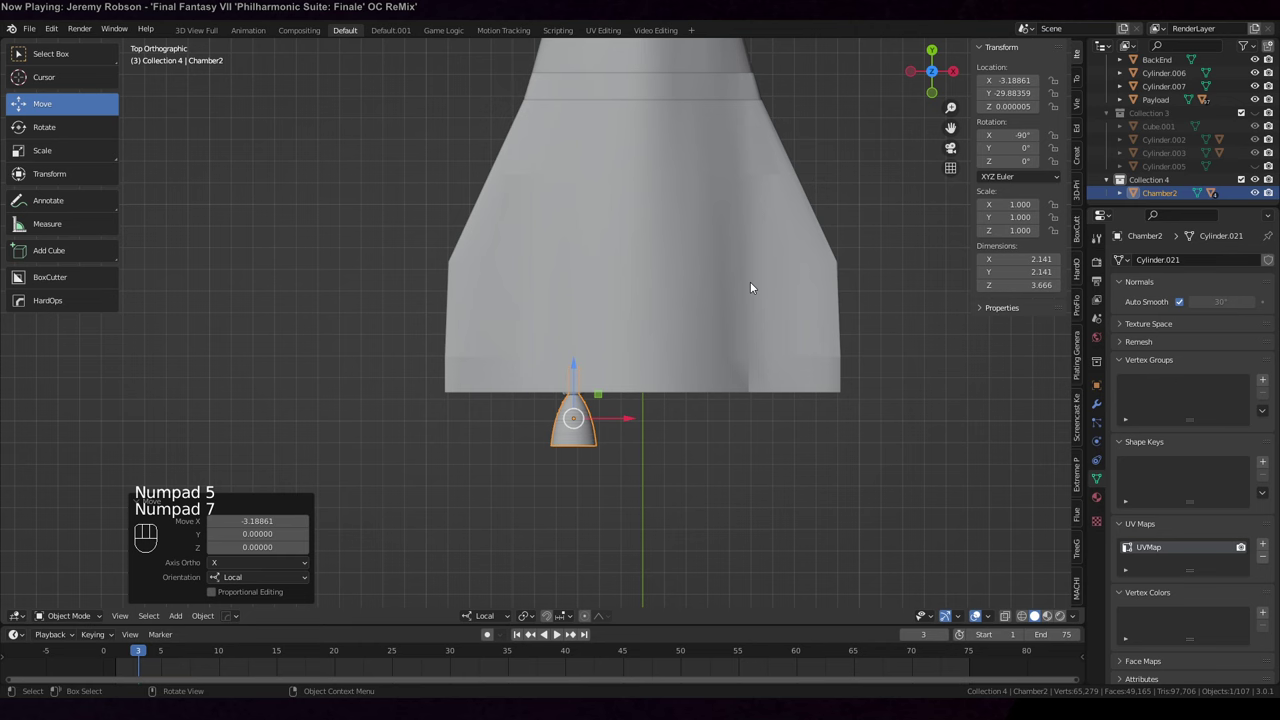
{"action": "key", "text": "z"}
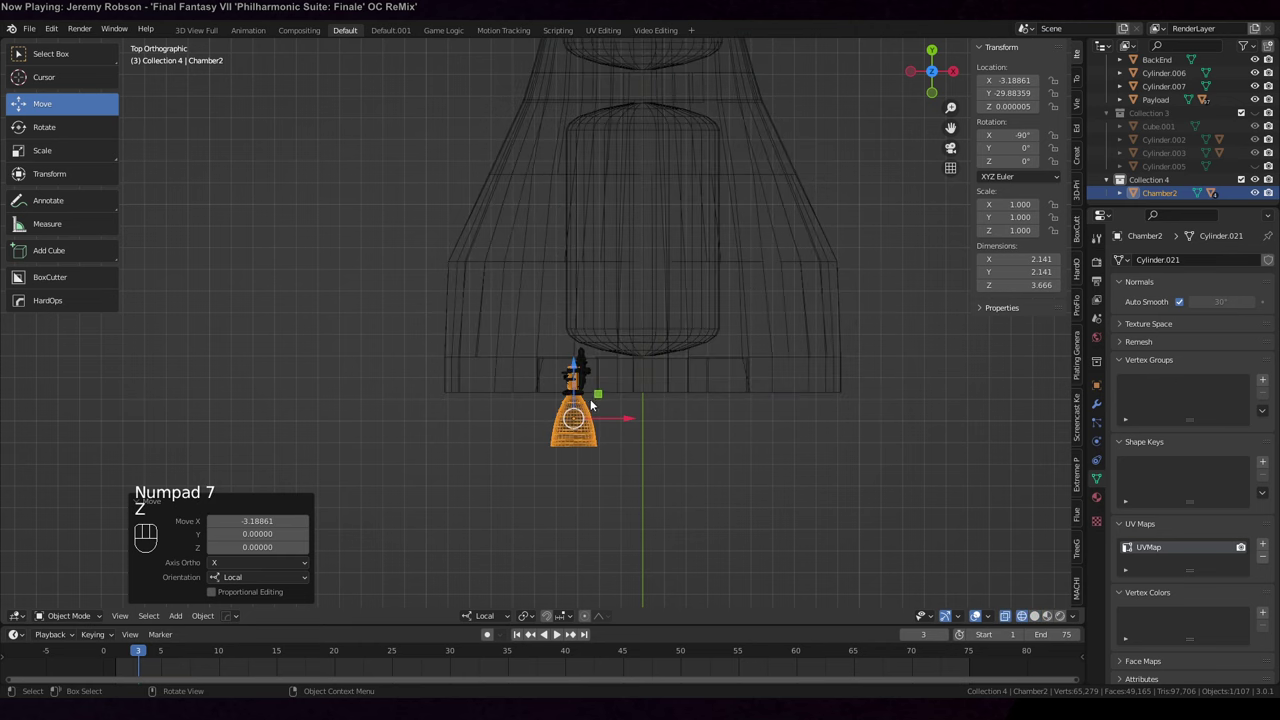
{"action": "key", "text": "s"}
{"action": "middle_click_drag", "start_coordinate": [620, 410], "coordinate": [690, 438]}
{"action": "right_click", "coordinate": [698, 440]}
{"action": "key", "text": "ctrl+z"}
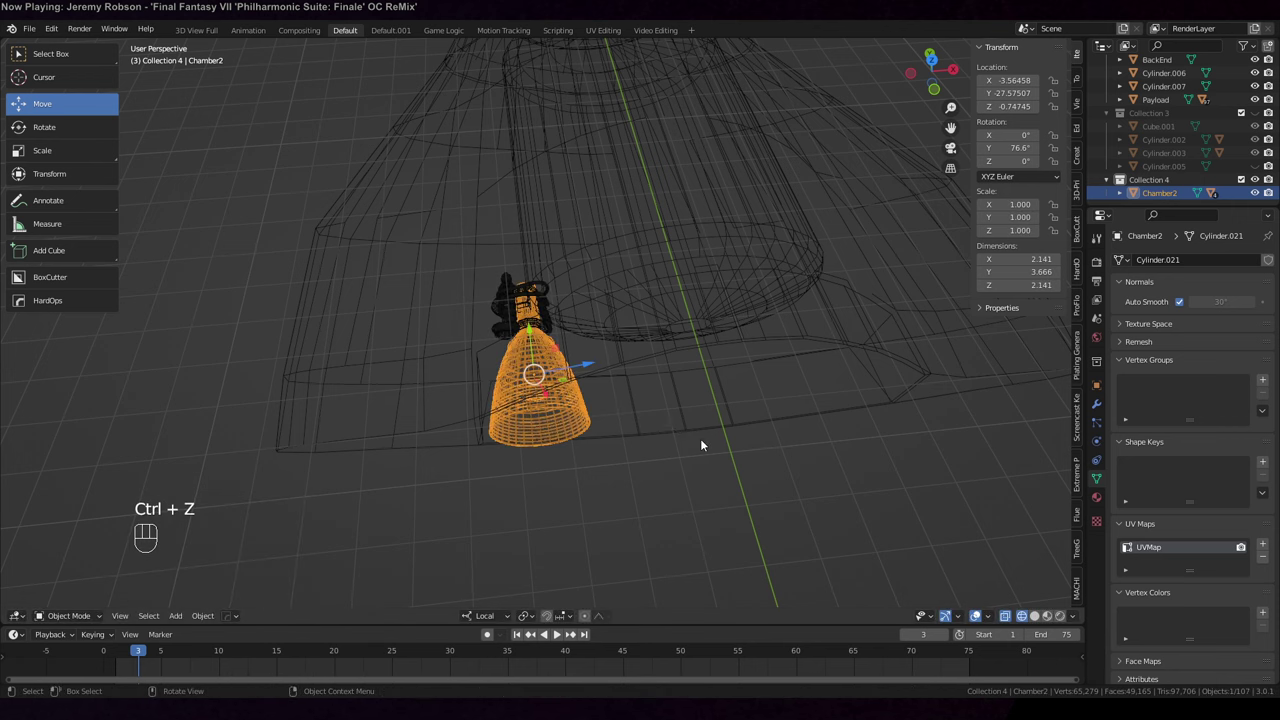
Scale Chamber2 to 0.8 and nudge it along its local Z and X
{"action": "type", "text": "s"}
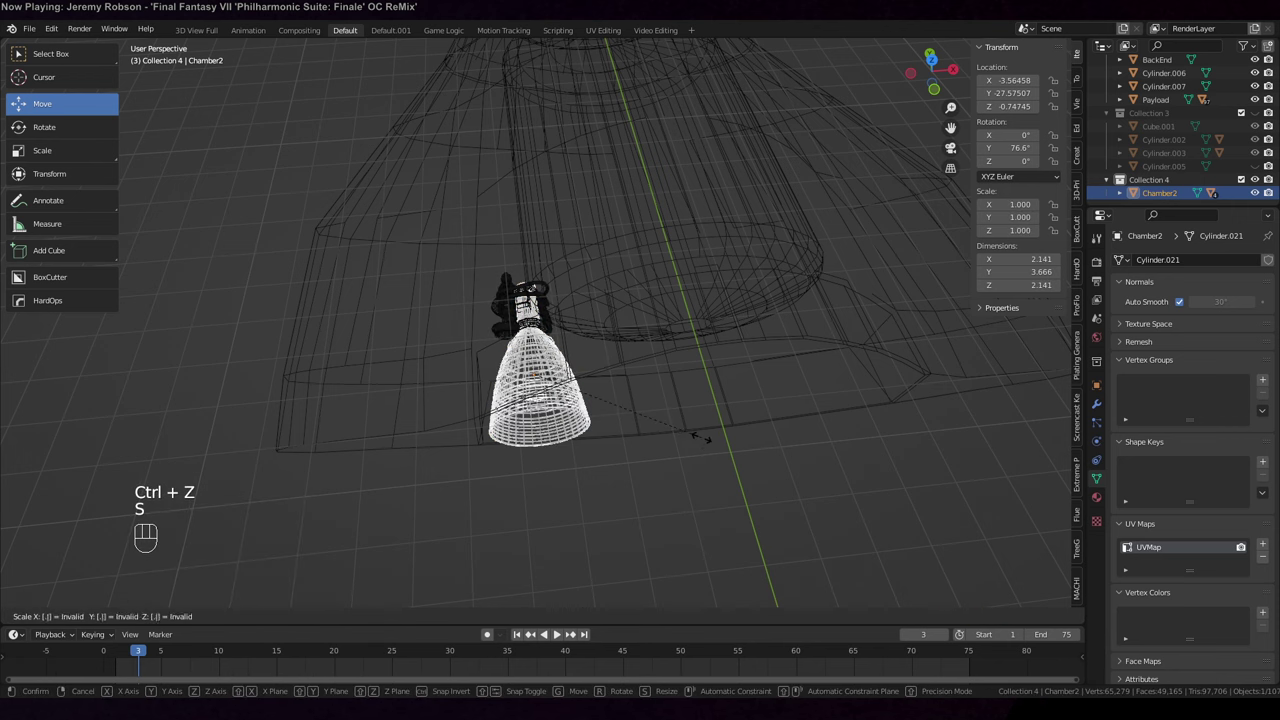
{"action": "type", "text": ".8"}
{"action": "key", "text": "Return"}
{"action": "middle_click_drag", "start_coordinate": [700, 437], "coordinate": [677, 326]}
{"action": "left_click", "coordinate": [580, 346]}
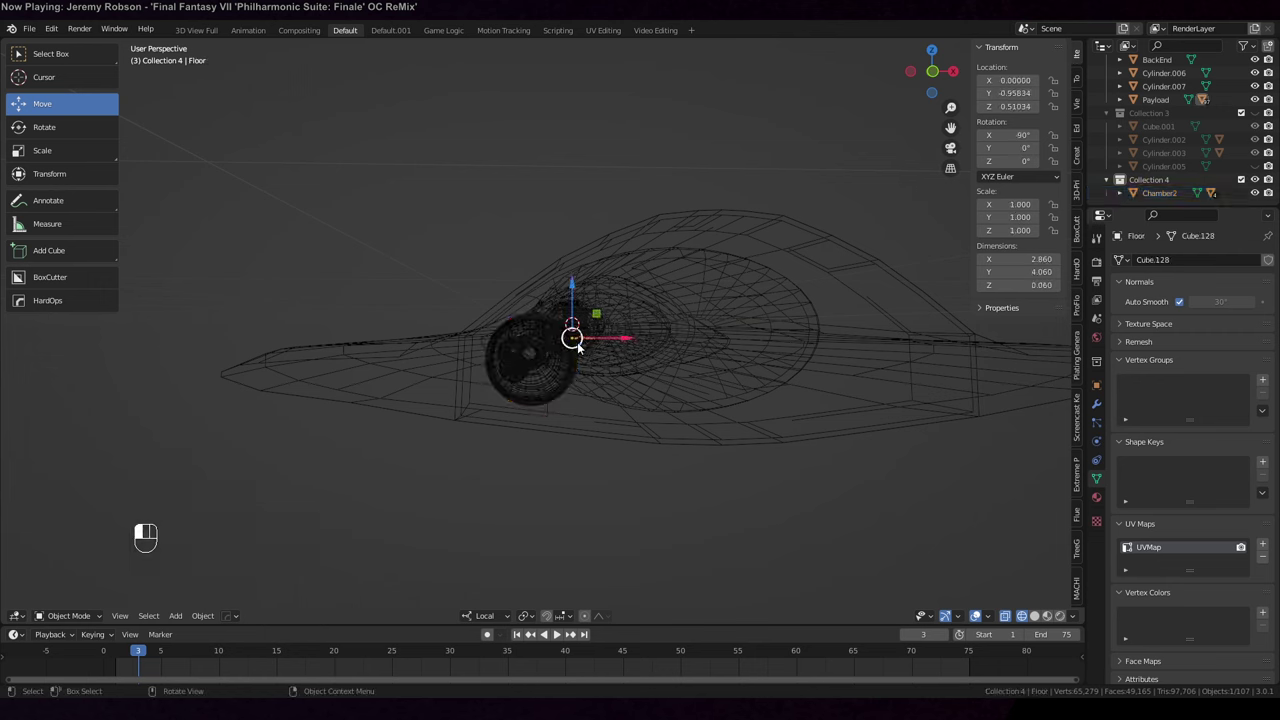
{"action": "key", "text": "ctrl+z"}
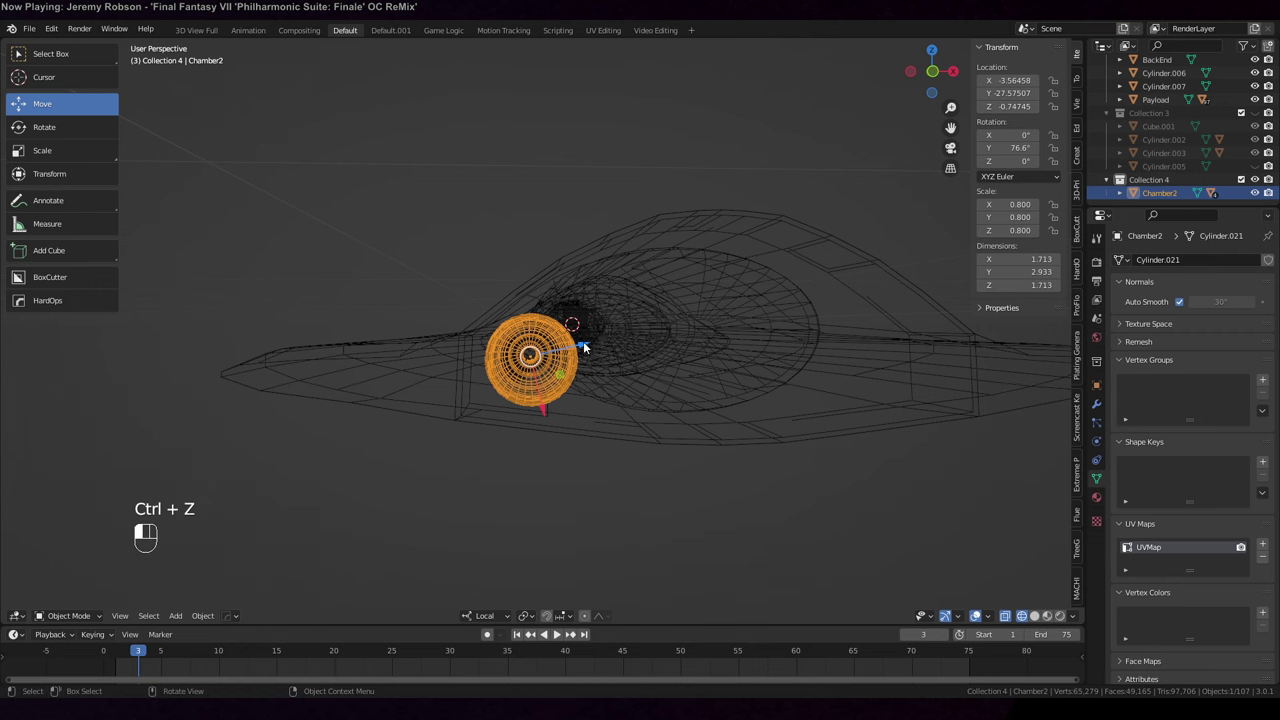
{"action": "left_click_drag", "start_coordinate": [583, 346], "coordinate": [558, 351]}
{"action": "mouse_move", "coordinate": [560, 380]}
{"action": "middle_mouse_down"}
{"action": "mouse_move", "coordinate": [586, 464]}
{"action": "mouse_move", "coordinate": [585, 413]}
{"action": "mouse_move", "coordinate": [582, 471]}
{"action": "mouse_move", "coordinate": [580, 394]}
{"action": "middle_mouse_up"}
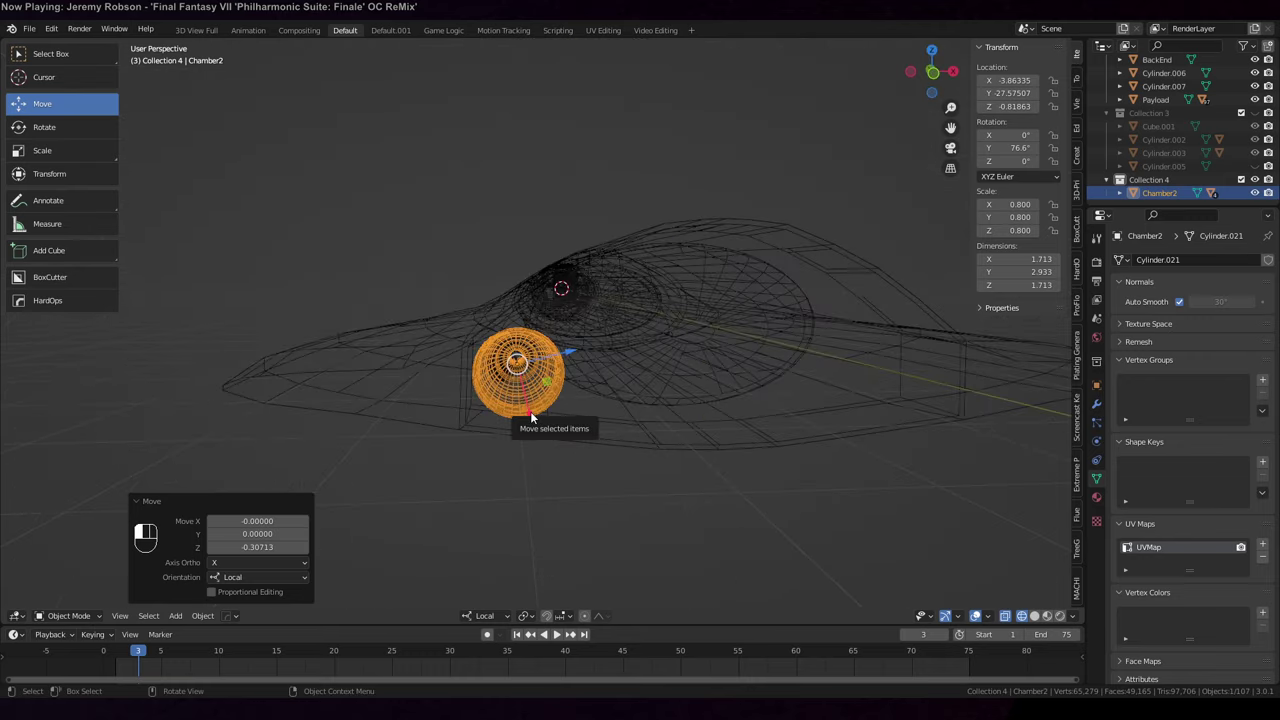
{"action": "left_click_drag", "start_coordinate": [531, 418], "coordinate": [534, 420]}
{"action": "middle_click_drag", "start_coordinate": [534, 420], "coordinate": [736, 481]}
{"action": "scroll", "coordinate": [735, 480], "scroll_direction": "down", "scroll_amount": 2}
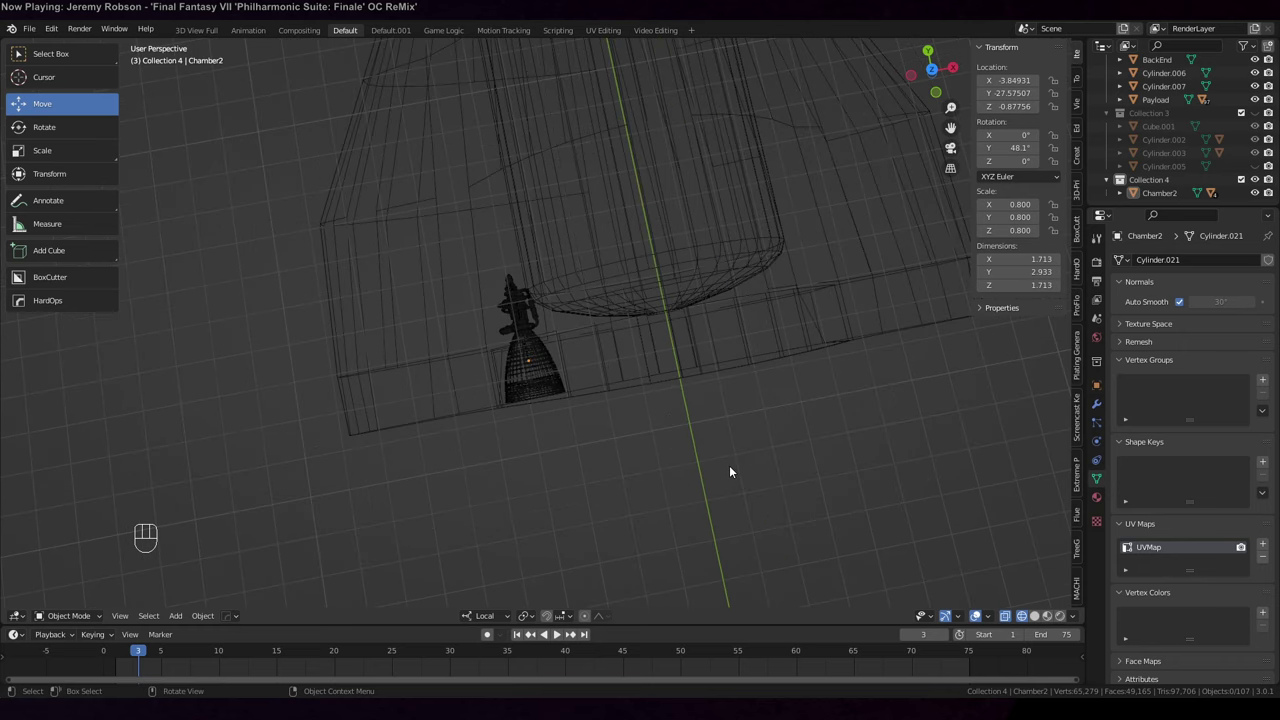
From the top view, move Chamber2 about -2.09 along local Y under the hull's rear edge
{"action": "key", "text": "KP_7"}
{"action": "key", "text": "g"}
{"action": "key", "text": "y"}
{"action": "key", "text": "y"}
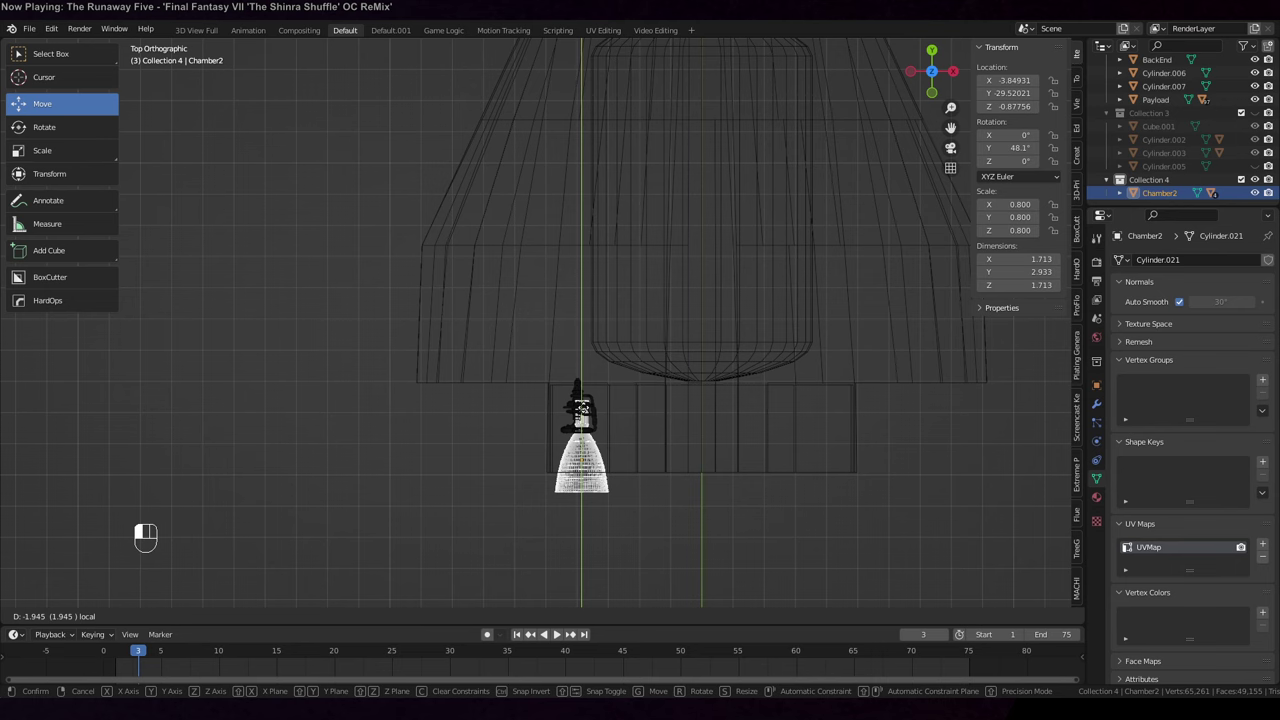
{"action": "left_click", "coordinate": [777, 467]}
{"action": "middle_click_drag", "start_coordinate": [777, 467], "coordinate": [857, 421]}
Edit the BackEnd mesh and shift its selected rear edge along Y
{"action": "middle_click_drag", "start_coordinate": [810, 318], "coordinate": [769, 297]}
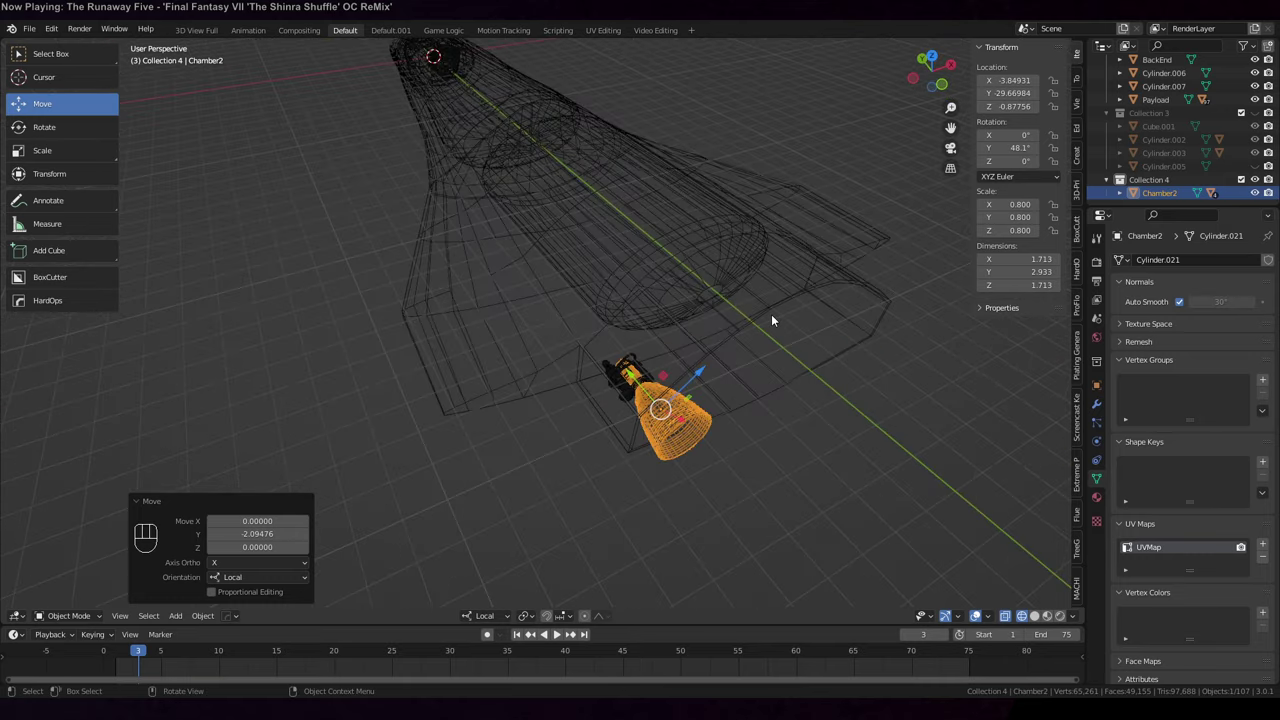
{"action": "key", "text": "Tab"}
{"action": "key", "text": "Tab"}
{"action": "left_click", "coordinate": [775, 302]}
{"action": "key", "text": "Tab"}
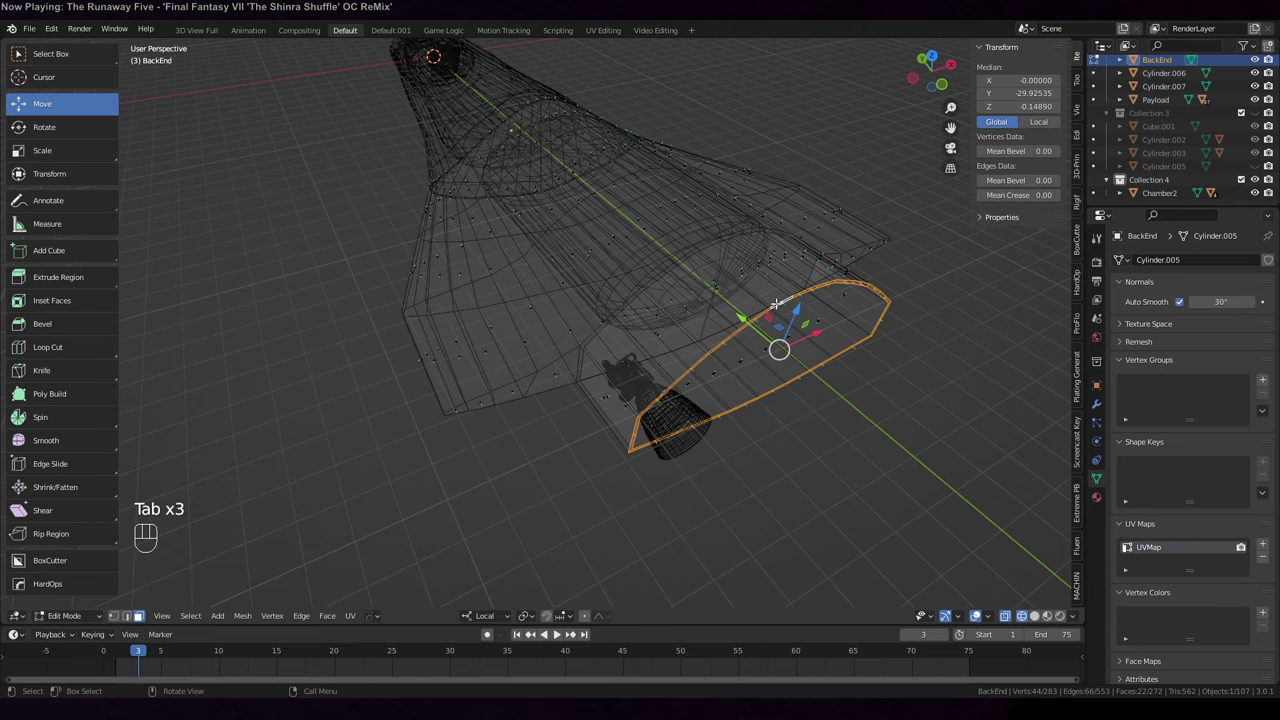
{"action": "middle_click_drag", "start_coordinate": [775, 302], "coordinate": [752, 346]}
{"action": "left_click_drag", "start_coordinate": [752, 346], "coordinate": [742, 338]}
{"action": "middle_click_drag", "start_coordinate": [742, 338], "coordinate": [711, 422]}
Select several rear BackEnd edges and vertices
{"action": "left_click", "coordinate": [711, 422]}
{"action": "left_click", "coordinate": [449, 392], "text": "shift"}
{"action": "left_click", "coordinate": [533, 400], "text": "shift"}
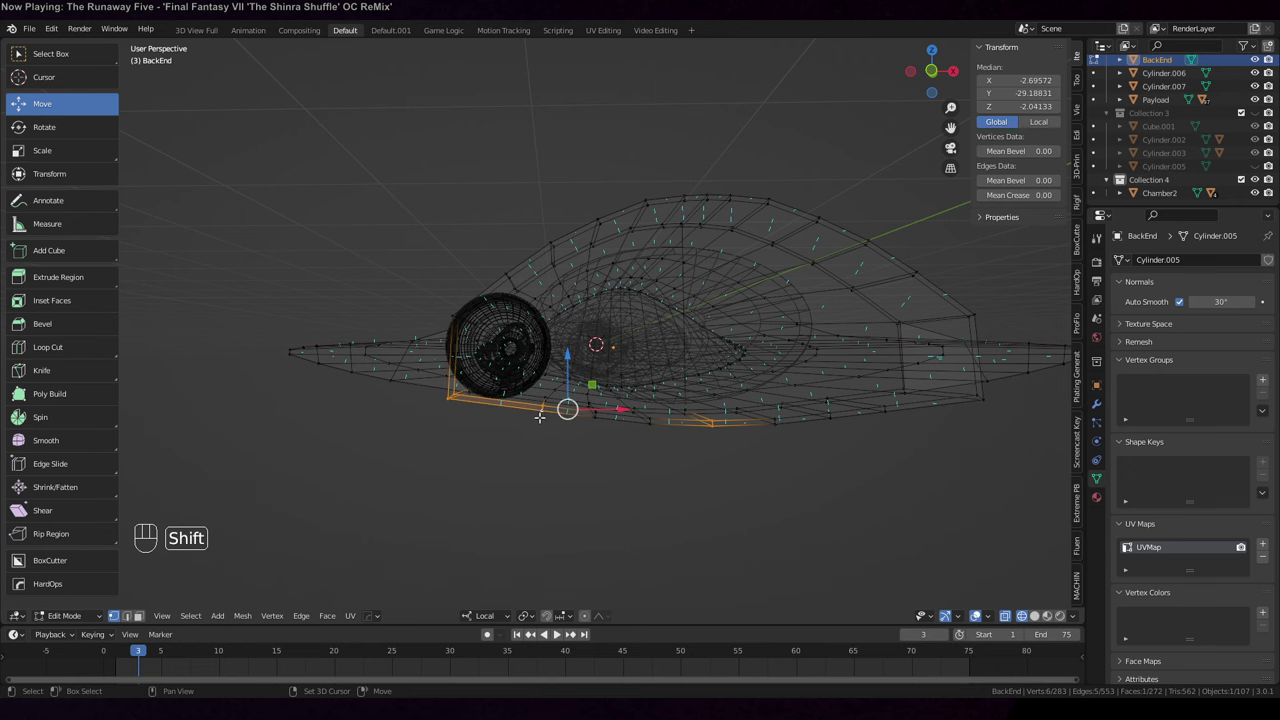
{"action": "left_click", "coordinate": [649, 432], "text": "shift"}
{"action": "middle_click_drag", "start_coordinate": [691, 486], "coordinate": [720, 424]}
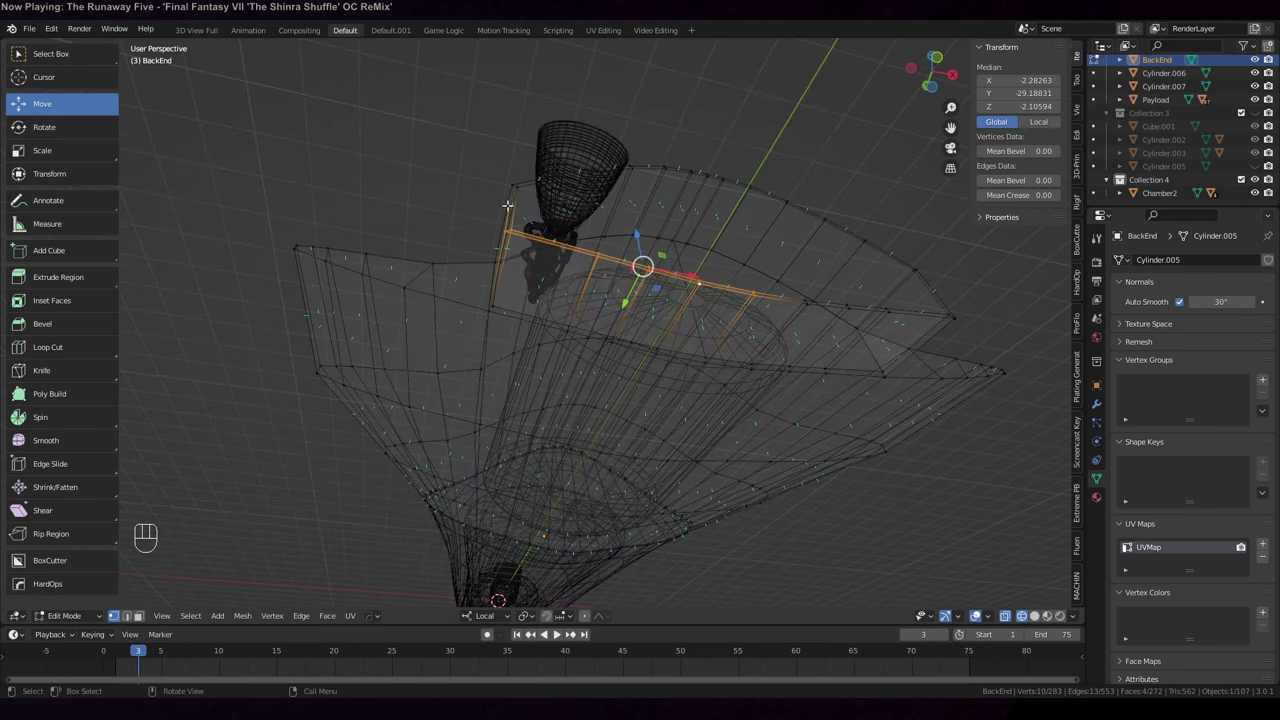
{"action": "middle_click_drag", "start_coordinate": [604, 264], "coordinate": [710, 463]}
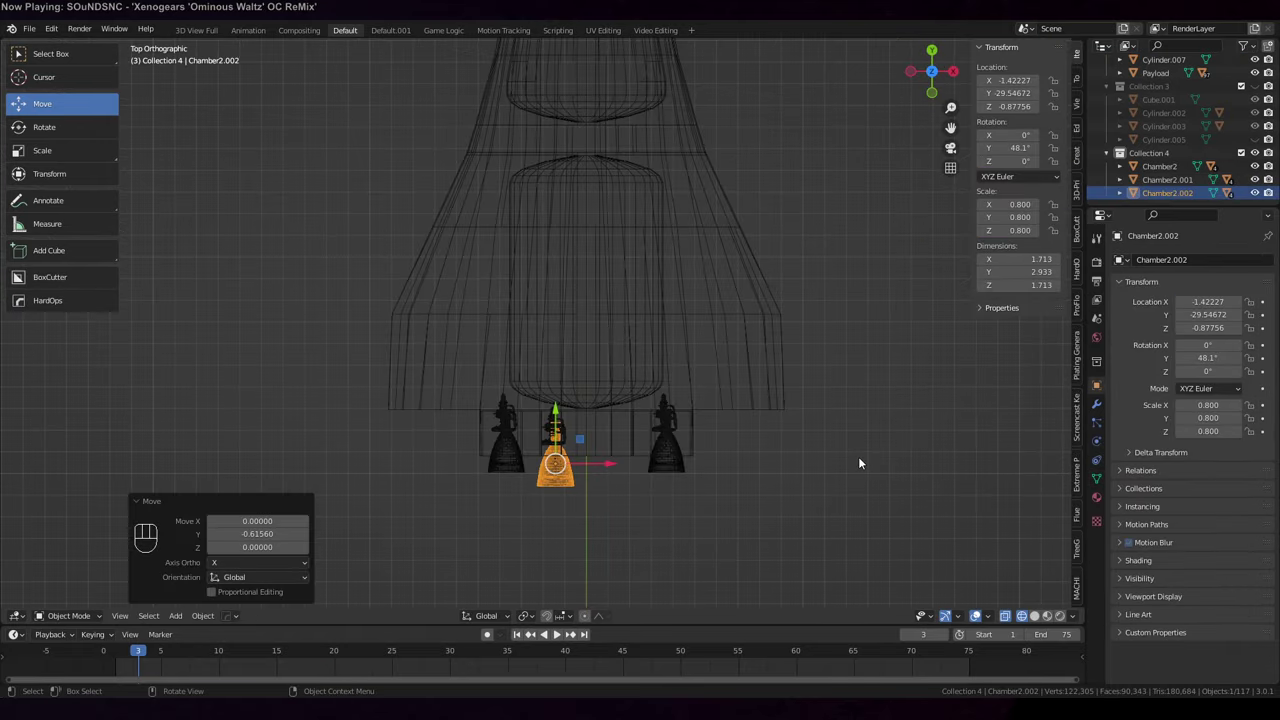
Shorten the Cylinder.006 capsule slightly along the Y axis
{"action": "left_click", "coordinate": [605, 312]}
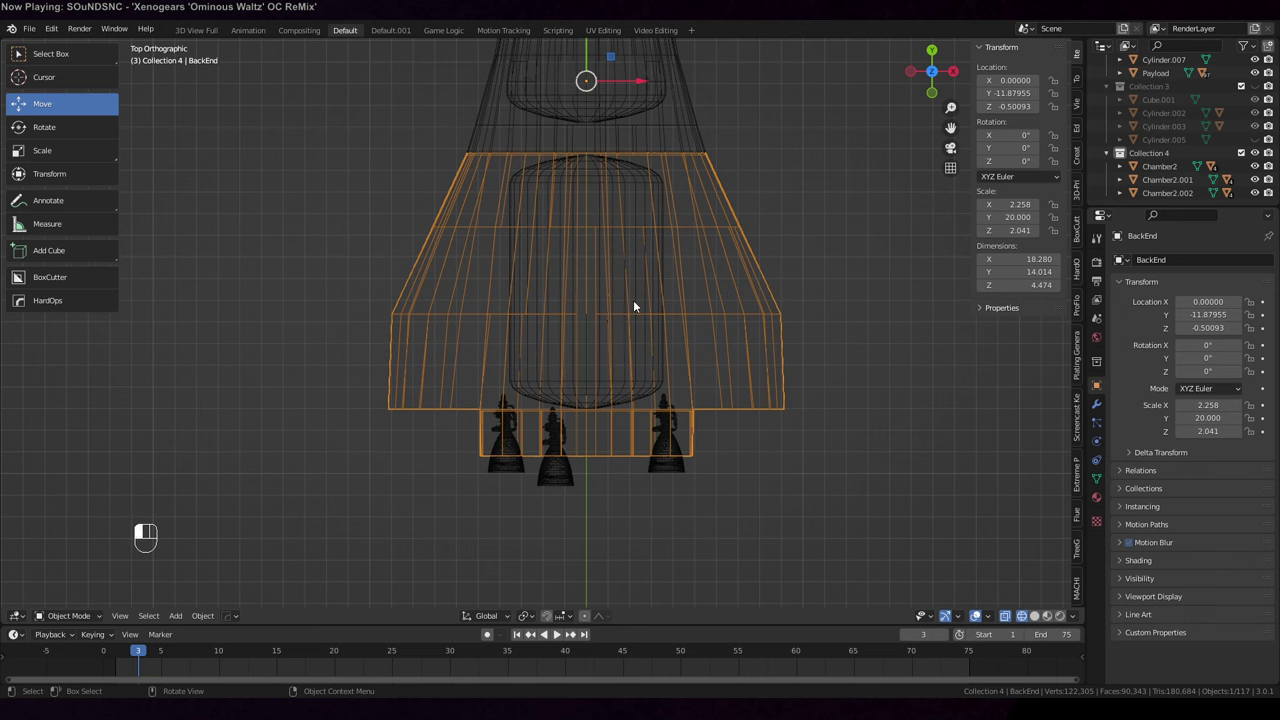
{"action": "left_click", "coordinate": [633, 302]}
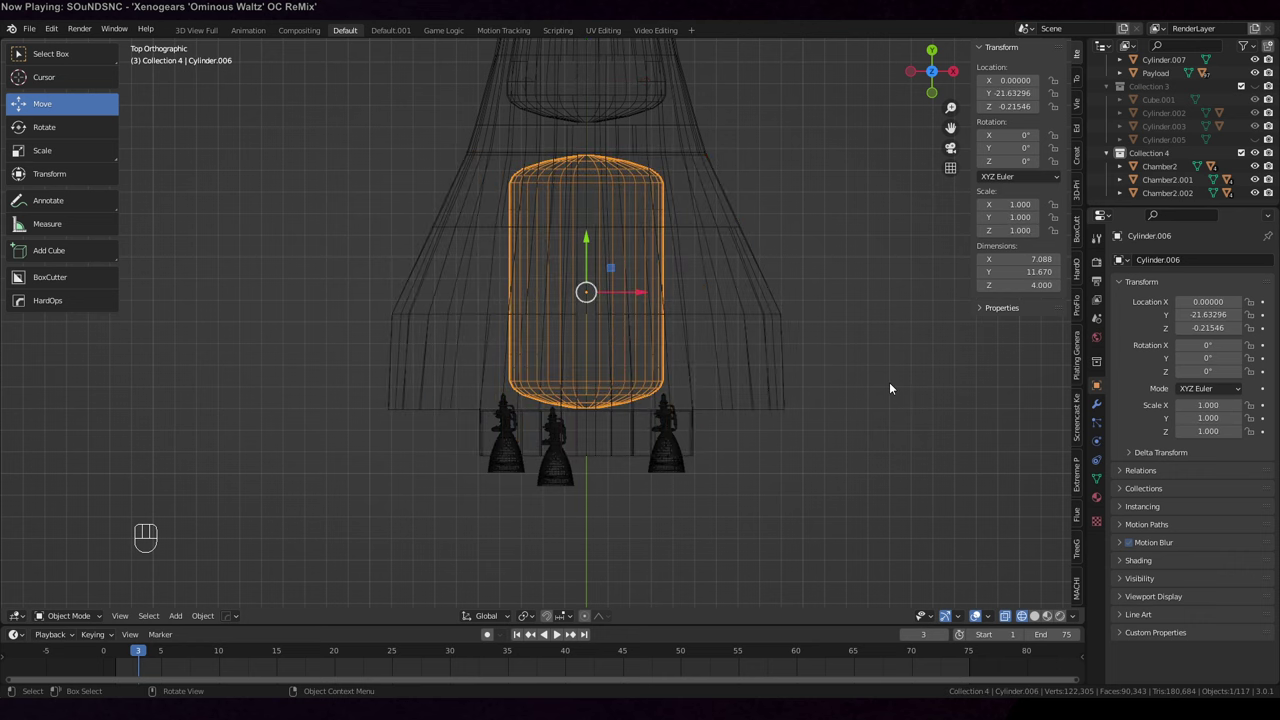
{"action": "key", "text": "s"}
{"action": "key", "text": "y"}
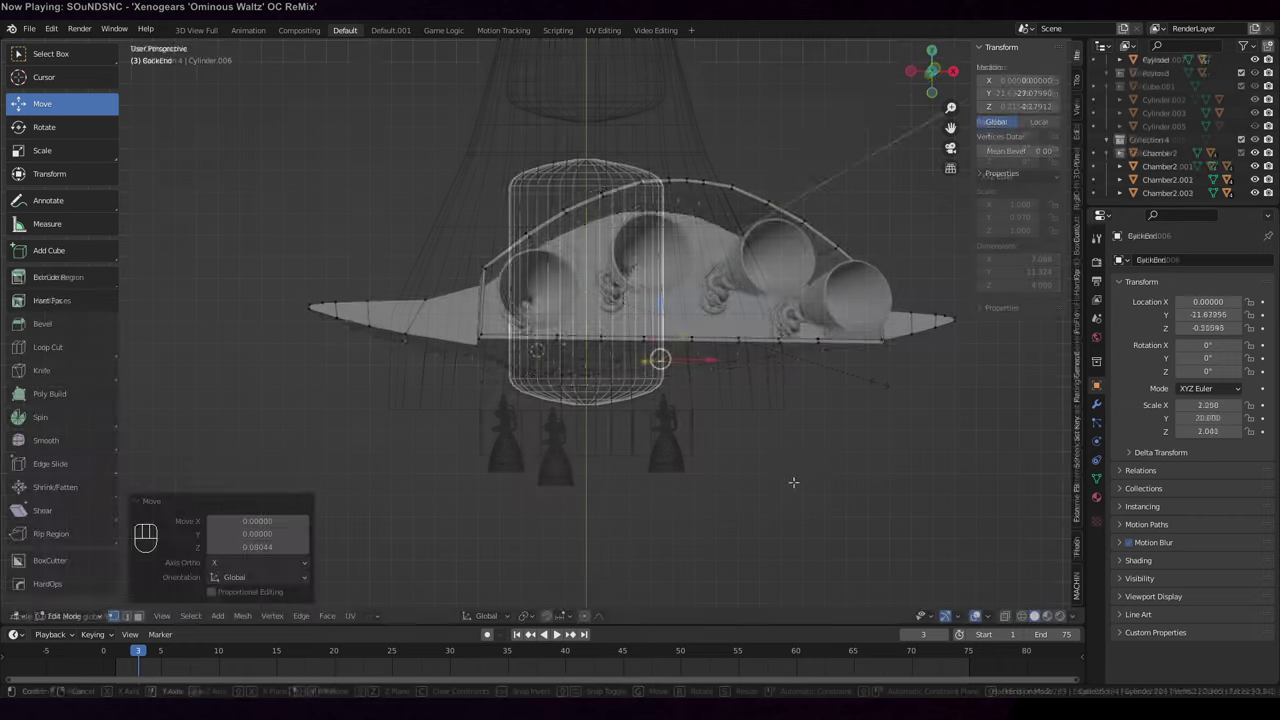
{"action": "middle_click_drag", "start_coordinate": [793, 482], "coordinate": [701, 427]}
{"action": "left_click", "coordinate": [593, 339]}
{"action": "middle_click_drag", "start_coordinate": [593, 339], "coordinate": [580, 394]}
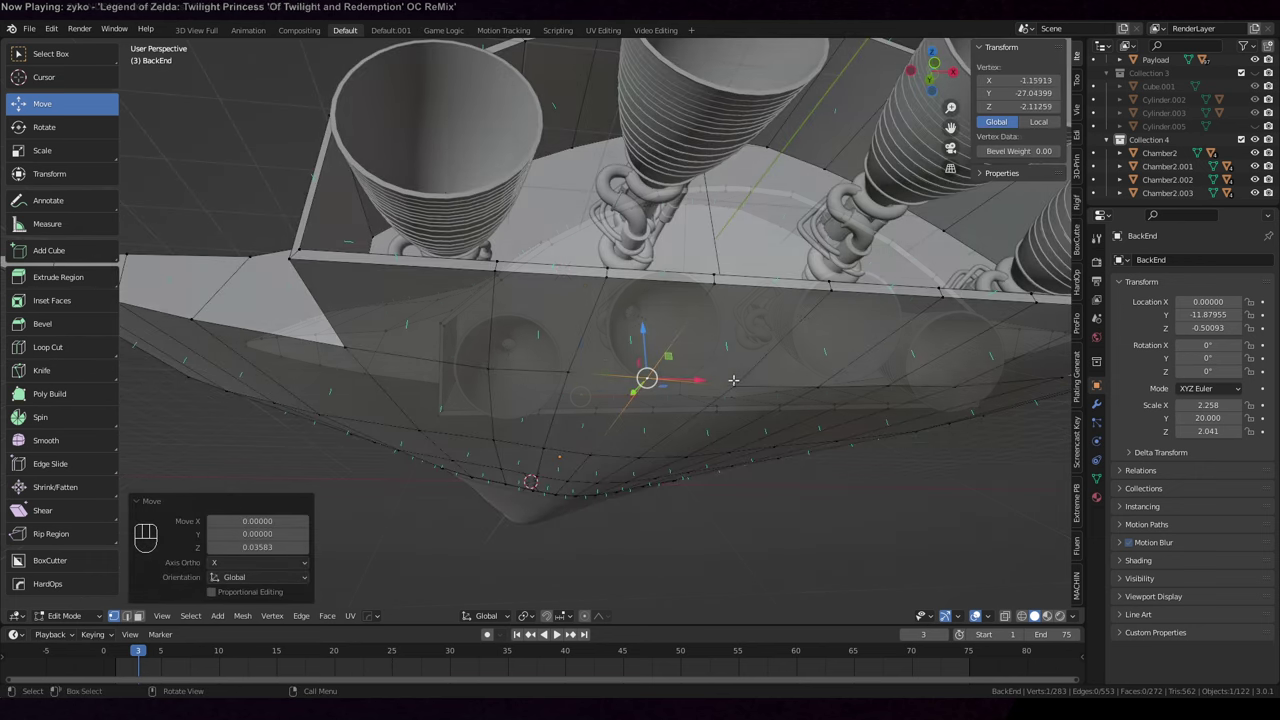
Turn off see-through and raise a few hull underside vertices slightly along Z
{"action": "key", "text": "alt+z"}
{"action": "left_click", "coordinate": [733, 380]}
{"action": "left_click_drag", "start_coordinate": [733, 350], "coordinate": [730, 342]}
{"action": "left_click", "coordinate": [817, 387]}
{"action": "left_click_drag", "start_coordinate": [813, 349], "coordinate": [811, 343]}
{"action": "left_click", "coordinate": [487, 369]}
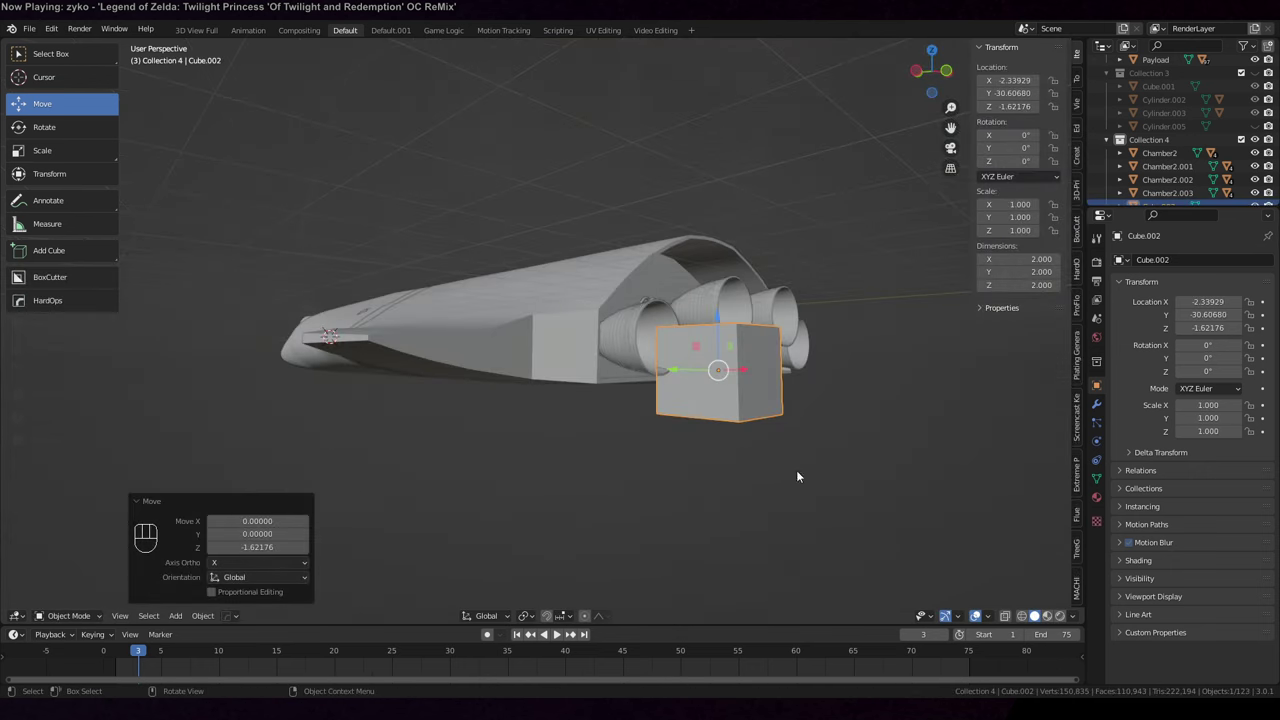
Flatten Cube.002 into a thin plate along Z, then select nozzles Chamber2.001 and Chamber2
{"action": "key", "text": "s"}
{"action": "key", "text": "z"}
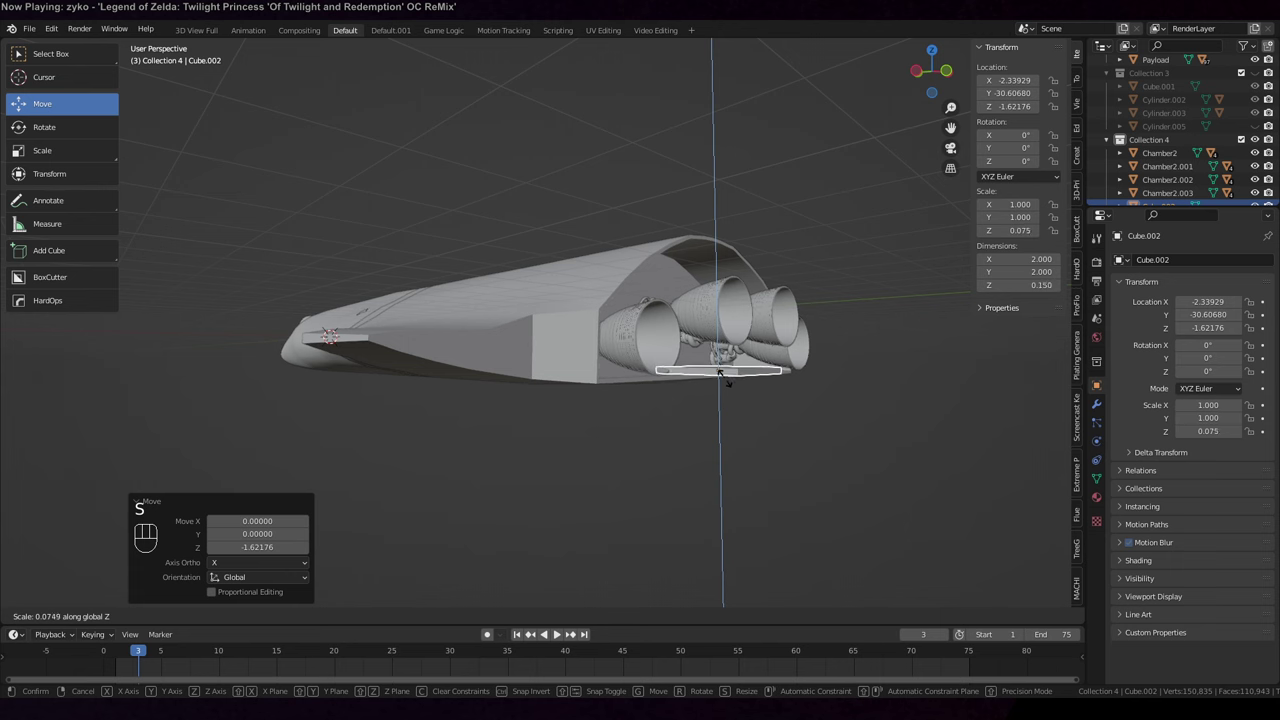
{"action": "left_click", "coordinate": [724, 378]}
{"action": "middle_click_drag", "start_coordinate": [738, 414], "coordinate": [668, 345]}
{"action": "scroll", "coordinate": [1180, 150], "scroll_direction": "down", "scroll_amount": 1}
{"action": "left_click", "coordinate": [1170, 153]}
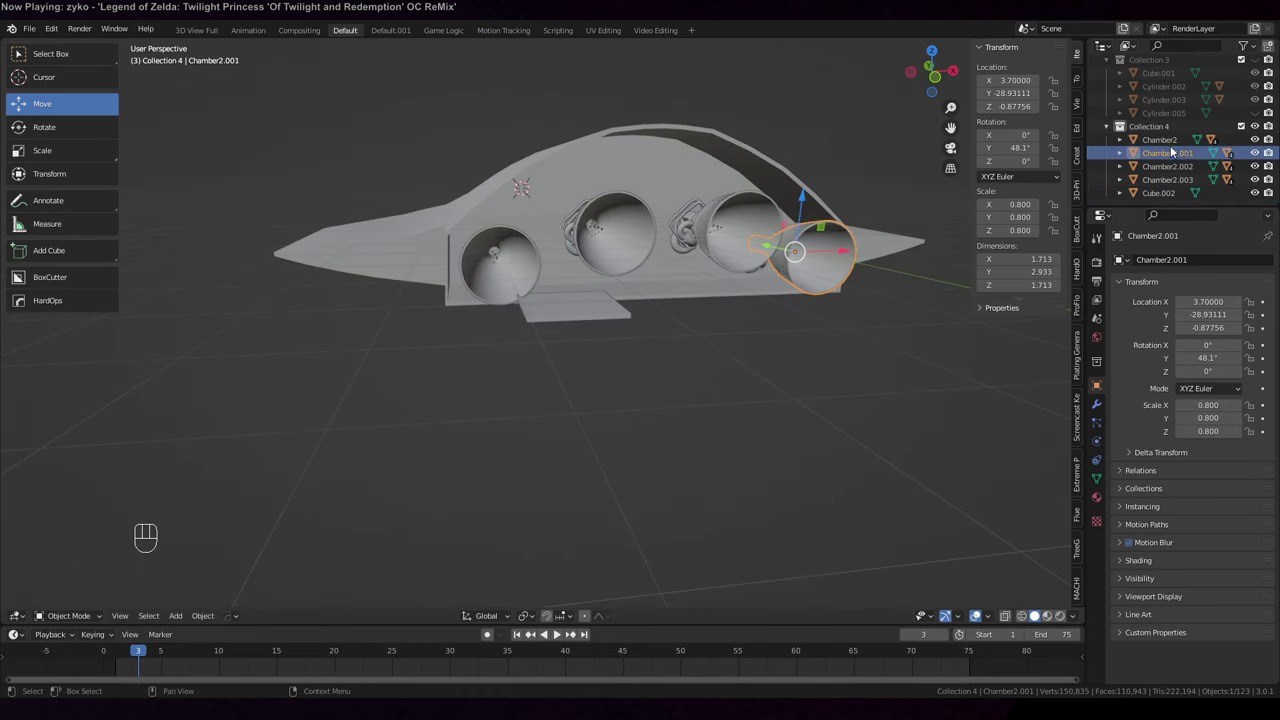
{"action": "left_click", "coordinate": [1160, 139], "text": "ctrl"}
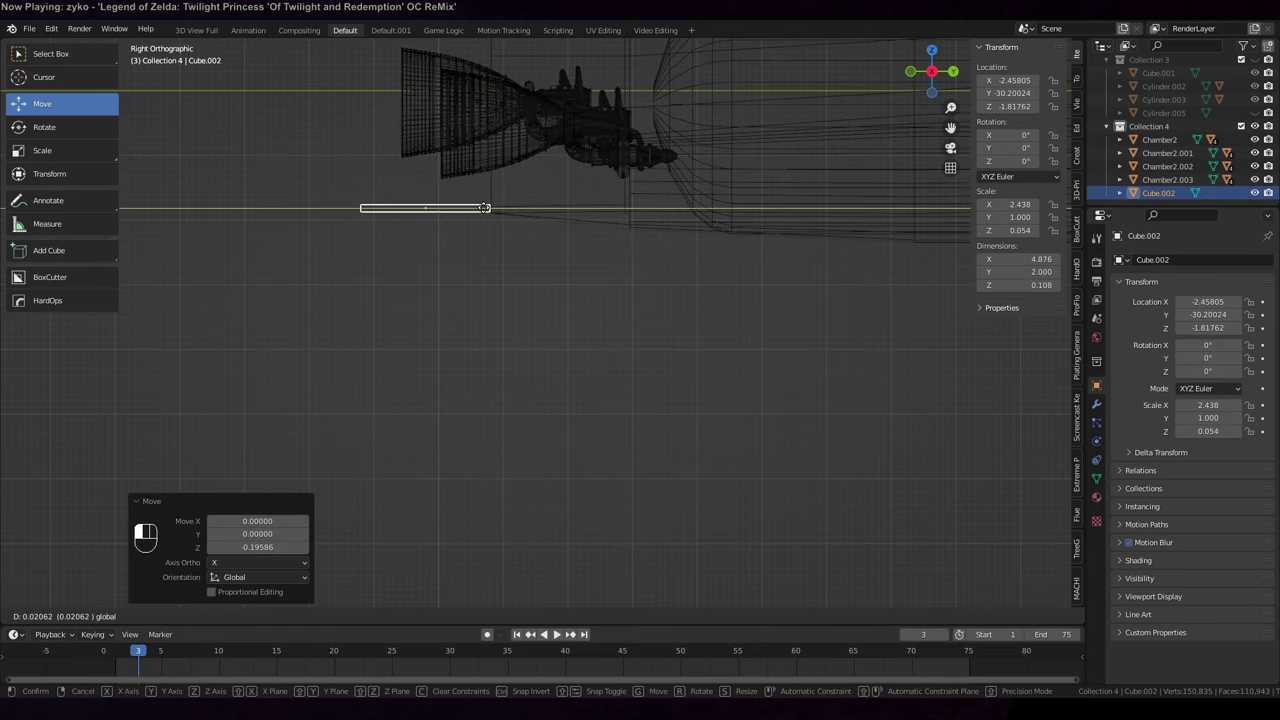
Confirm the plate's position and edit its mesh from a top orthographic view
{"action": "left_click", "coordinate": [484, 207]}
{"action": "middle_click_drag", "start_coordinate": [494, 249], "coordinate": [680, 390]}
{"action": "key", "text": "KP_5"}
{"action": "key", "text": "KP_7"}
{"action": "key", "text": "Tab"}
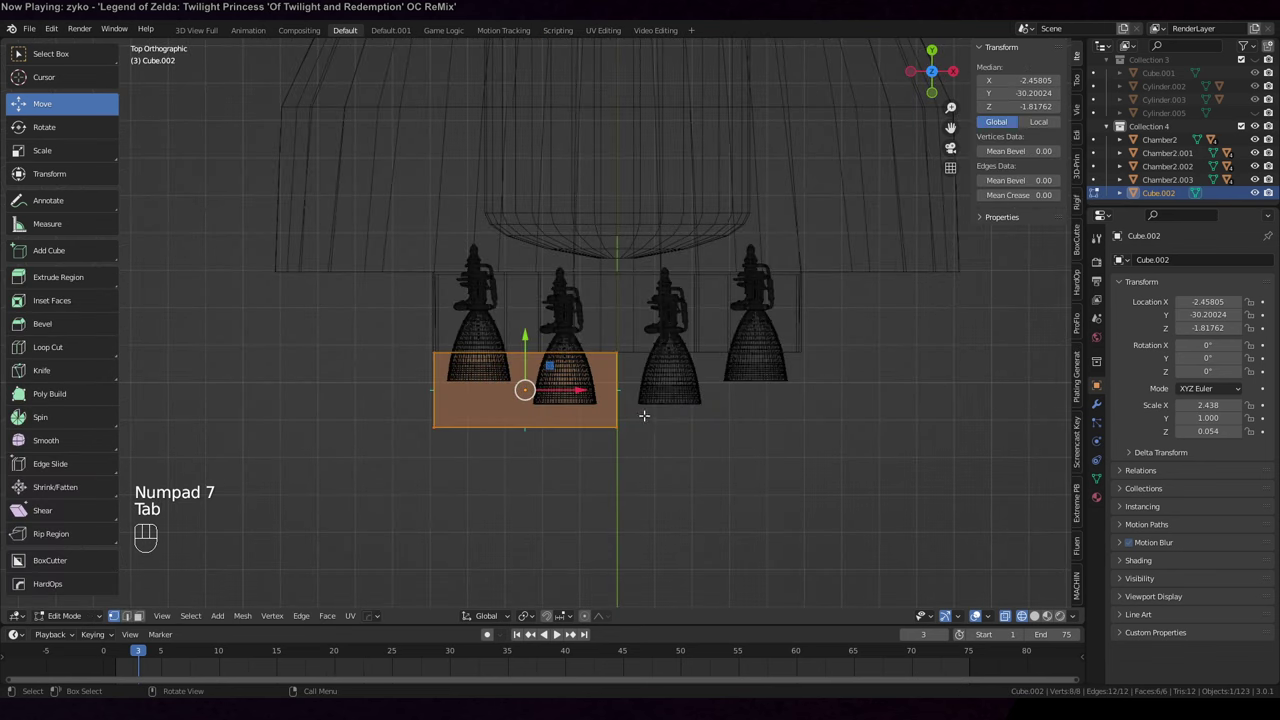
{"action": "key", "text": "alt+a"}
Taper the plate by sliding two of its corner vertices along Y
{"action": "key", "text": "c"}
{"action": "left_click", "coordinate": [622, 440]}
{"action": "right_click", "coordinate": [620, 438]}
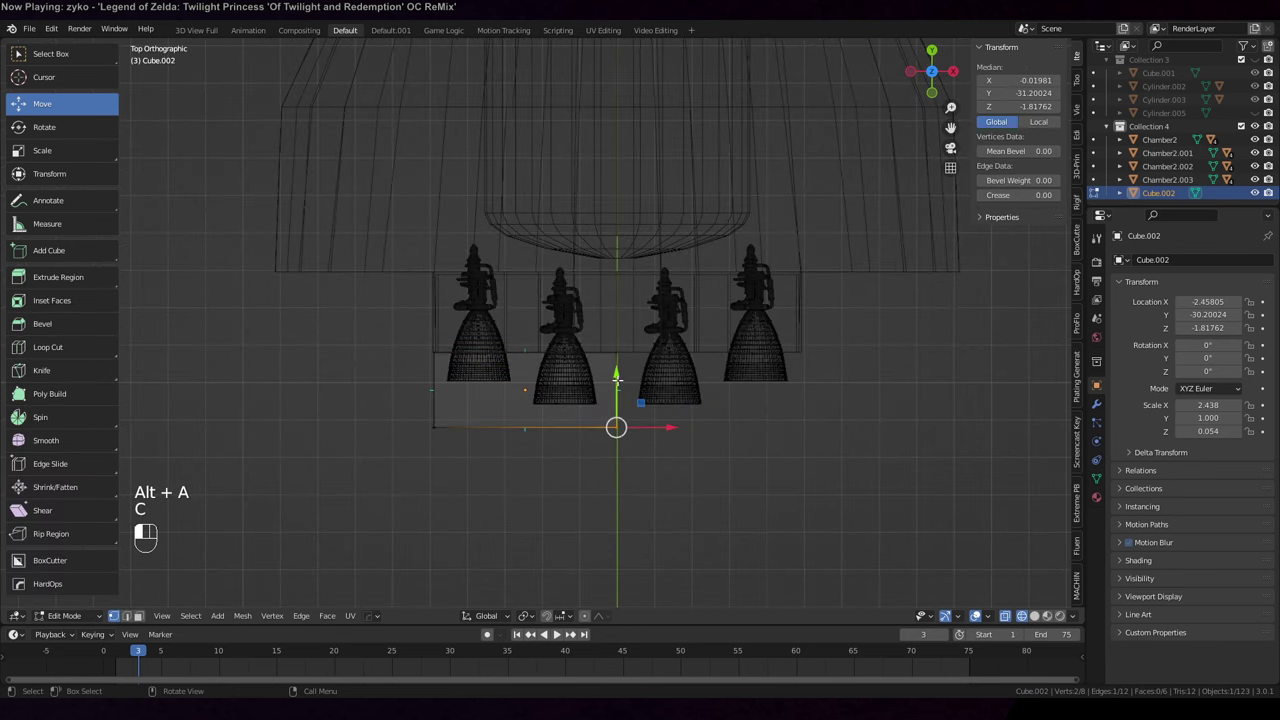
{"action": "left_click_drag", "start_coordinate": [616, 375], "coordinate": [616, 364]}
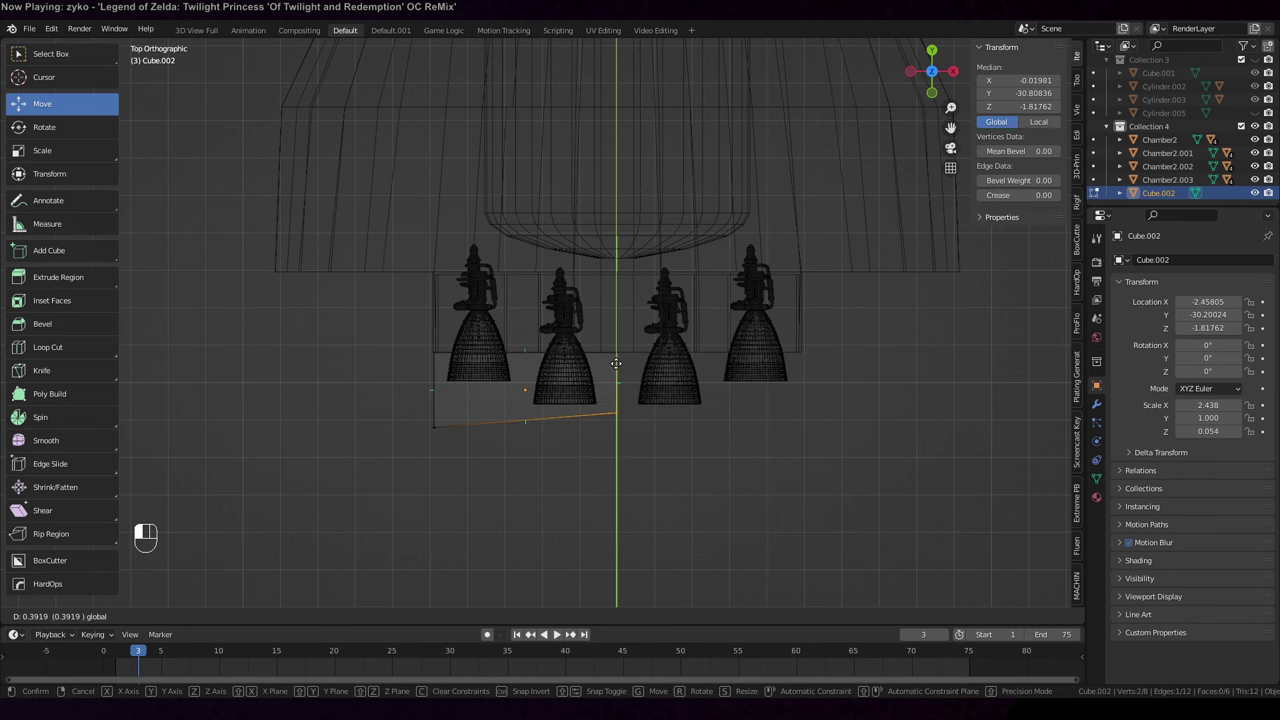
{"action": "left_click_drag", "start_coordinate": [616, 363], "coordinate": [616, 363]}
{"action": "key", "text": "alt+a"}
{"action": "key", "text": "c"}
{"action": "left_click", "coordinate": [434, 427]}
{"action": "right_click", "coordinate": [432, 397]}
{"action": "left_click_drag", "start_coordinate": [432, 397], "coordinate": [440, 343]}
Undo the extra face change and scale the selected edge to 0.45 along Z
{"action": "key", "text": "Tab"}
{"action": "key", "text": "3"}
{"action": "middle_click_drag", "start_coordinate": [440, 343], "coordinate": [497, 333]}
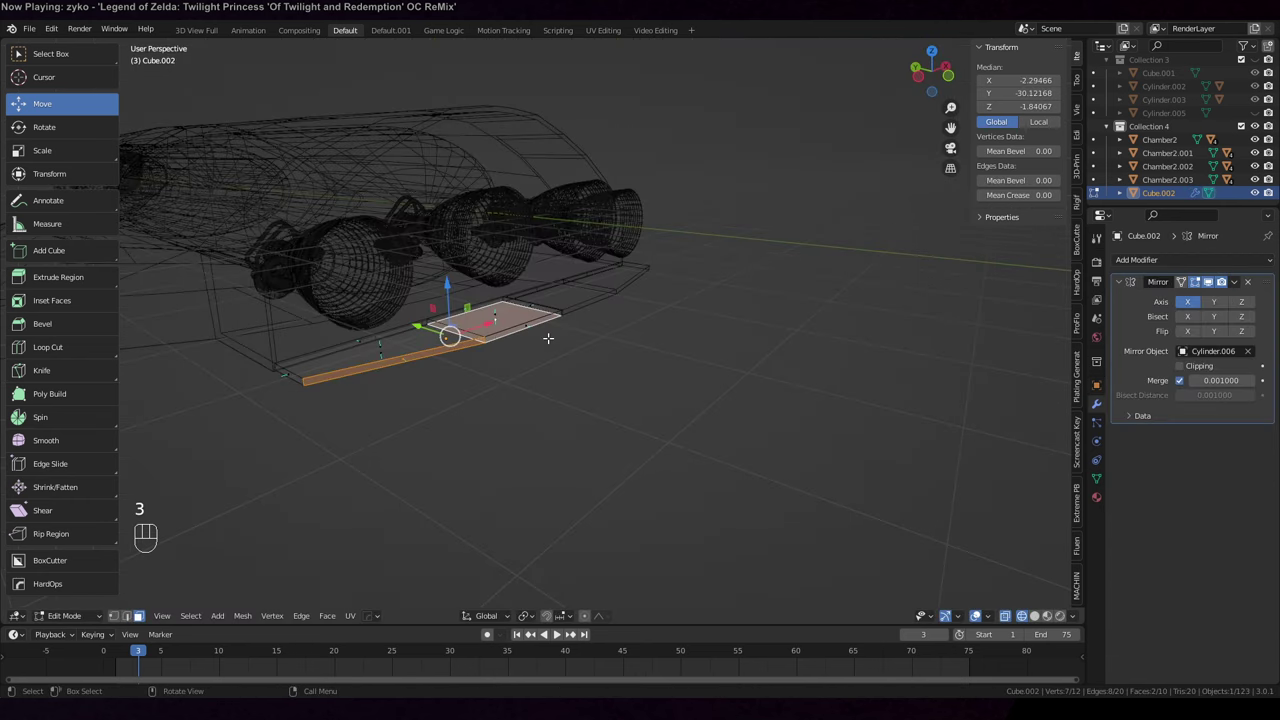
{"action": "key", "text": "ctrl+z"}
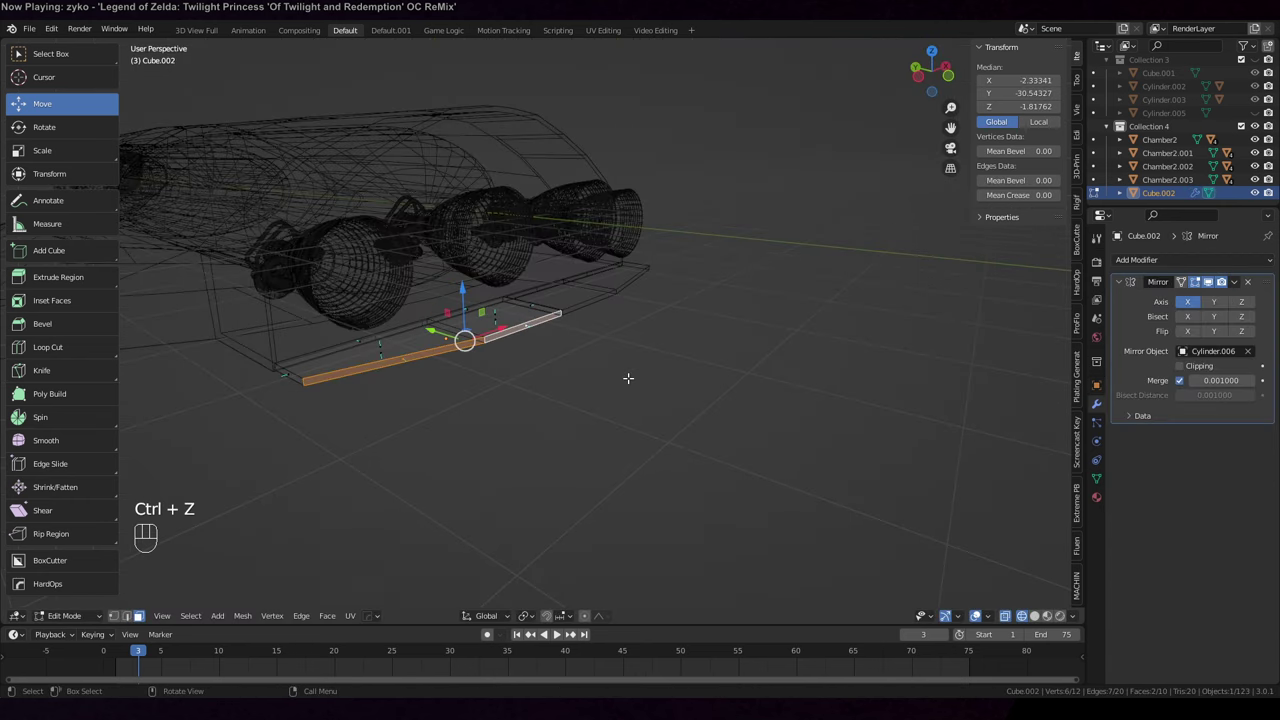
{"action": "key", "text": "s"}
{"action": "key", "text": "z"}
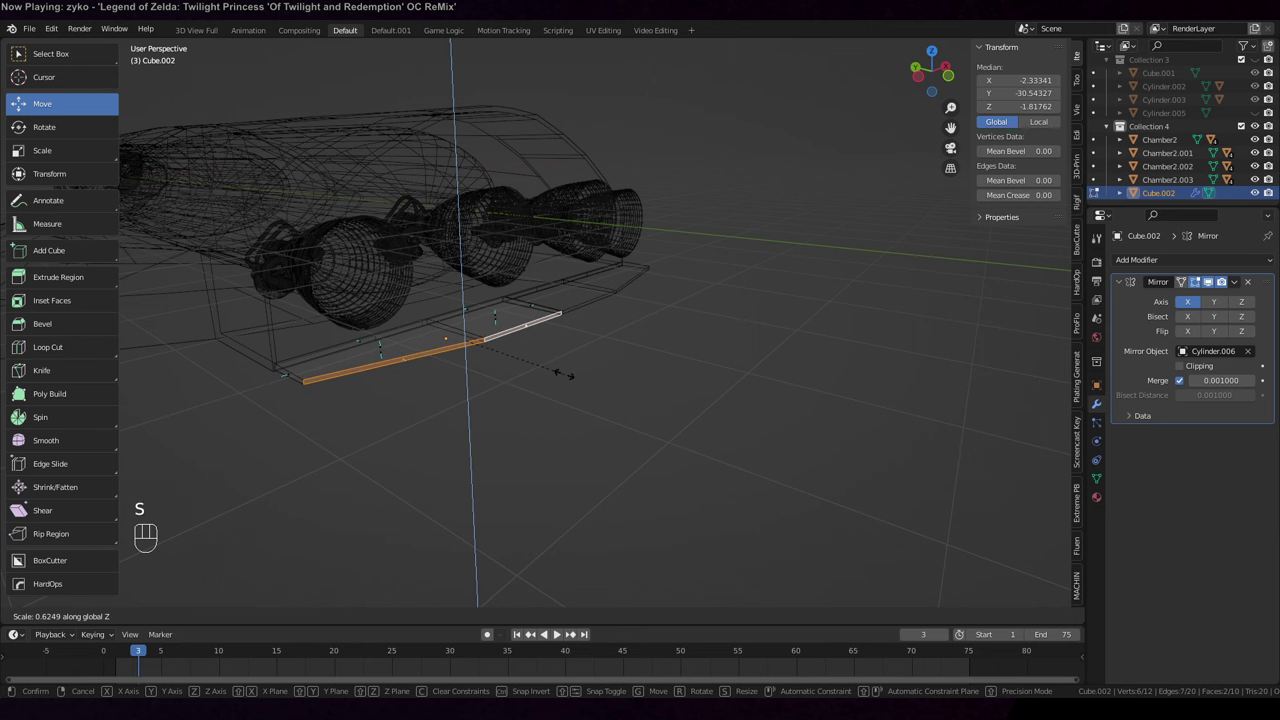
{"action": "left_click", "coordinate": [536, 371]}
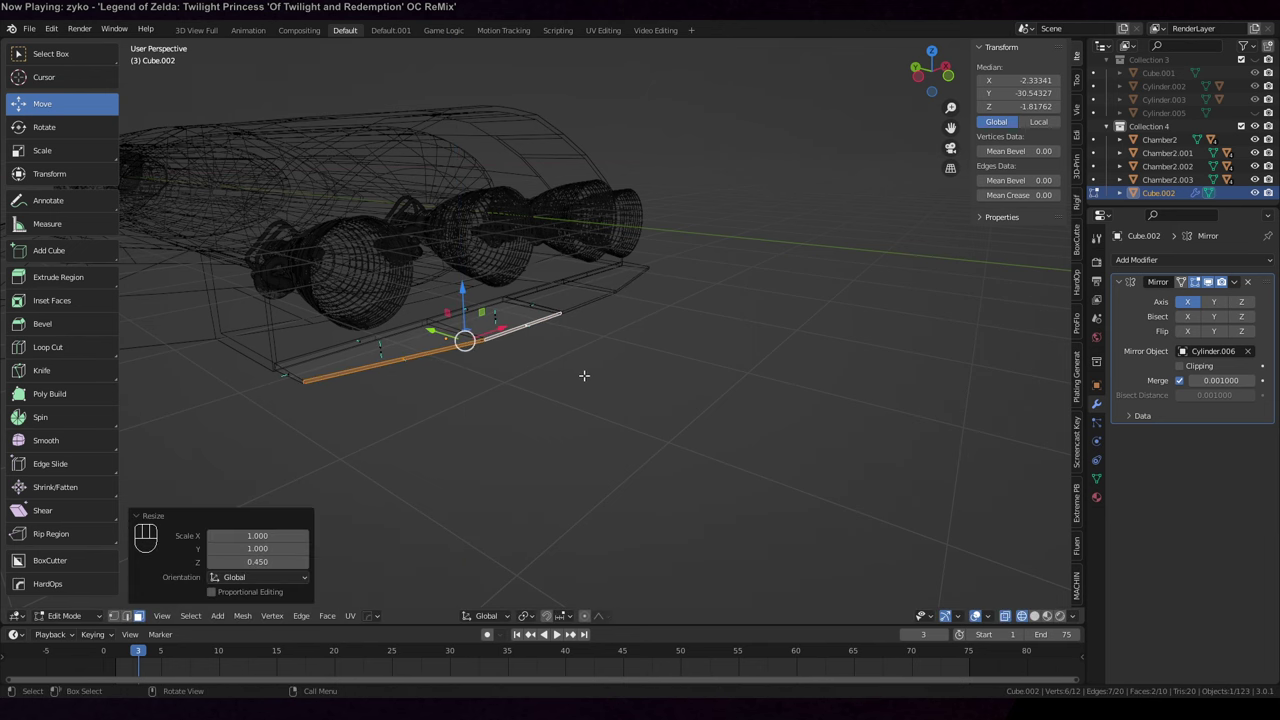
{"action": "middle_click_drag", "start_coordinate": [584, 375], "coordinate": [671, 363]}
{"action": "scroll", "coordinate": [672, 363], "scroll_direction": "down", "scroll_amount": 2}
Duplicate the plate about 4.9 units along X and shift the copy along Y
{"action": "key", "text": "Tab"}
{"action": "middle_click_drag", "start_coordinate": [734, 337], "coordinate": [600, 400]}
{"action": "key", "text": "shift+d"}
{"action": "key", "text": "x"}
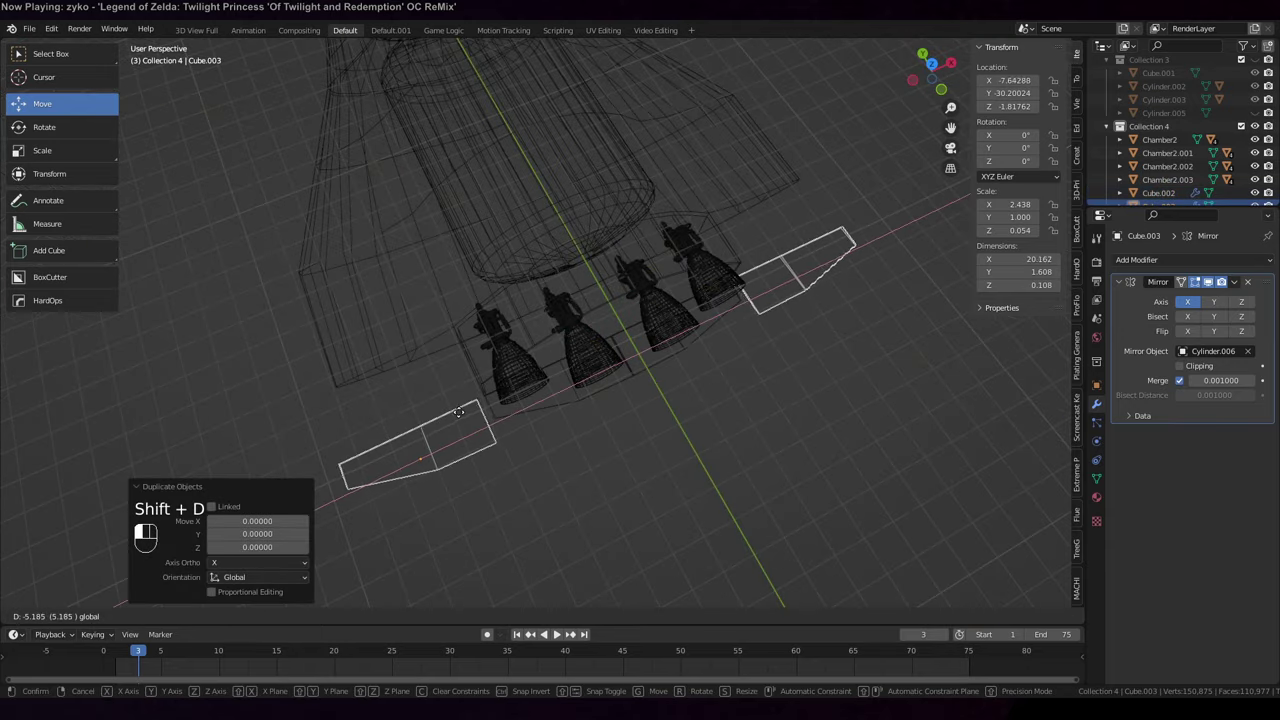
{"action": "left_click", "coordinate": [461, 440]}
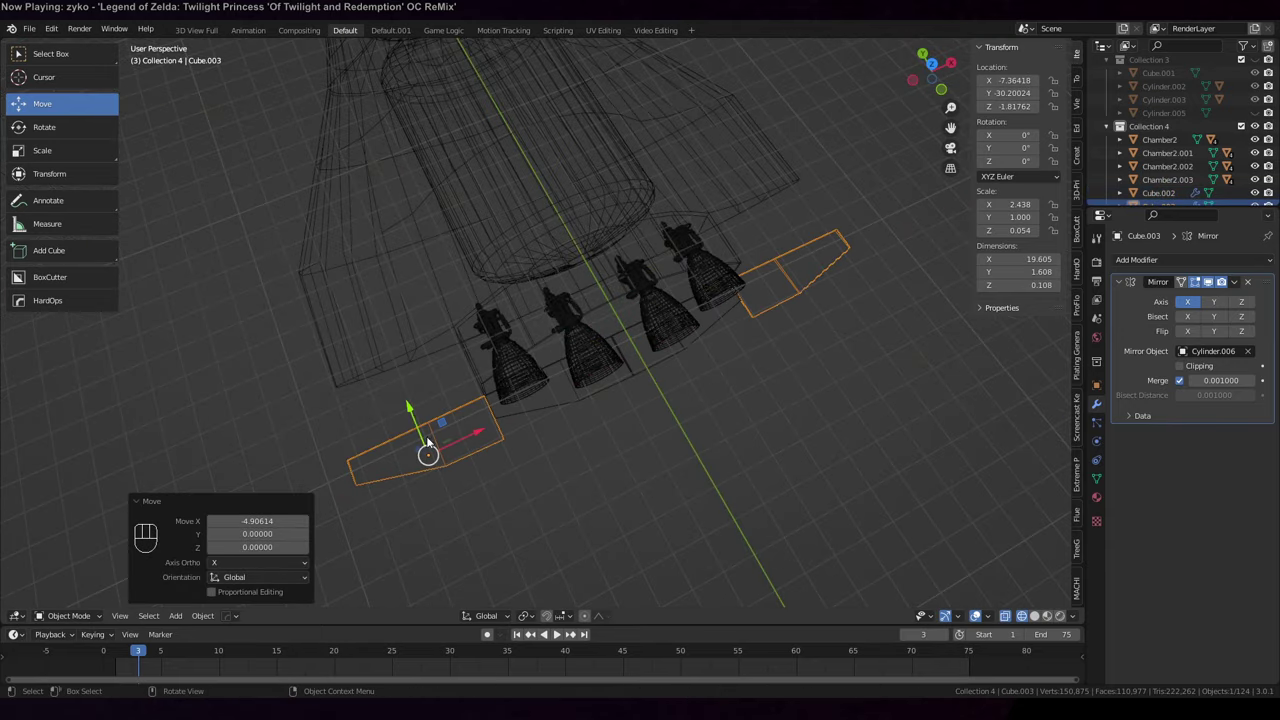
{"action": "key", "text": "g"}
{"action": "key", "text": "y"}
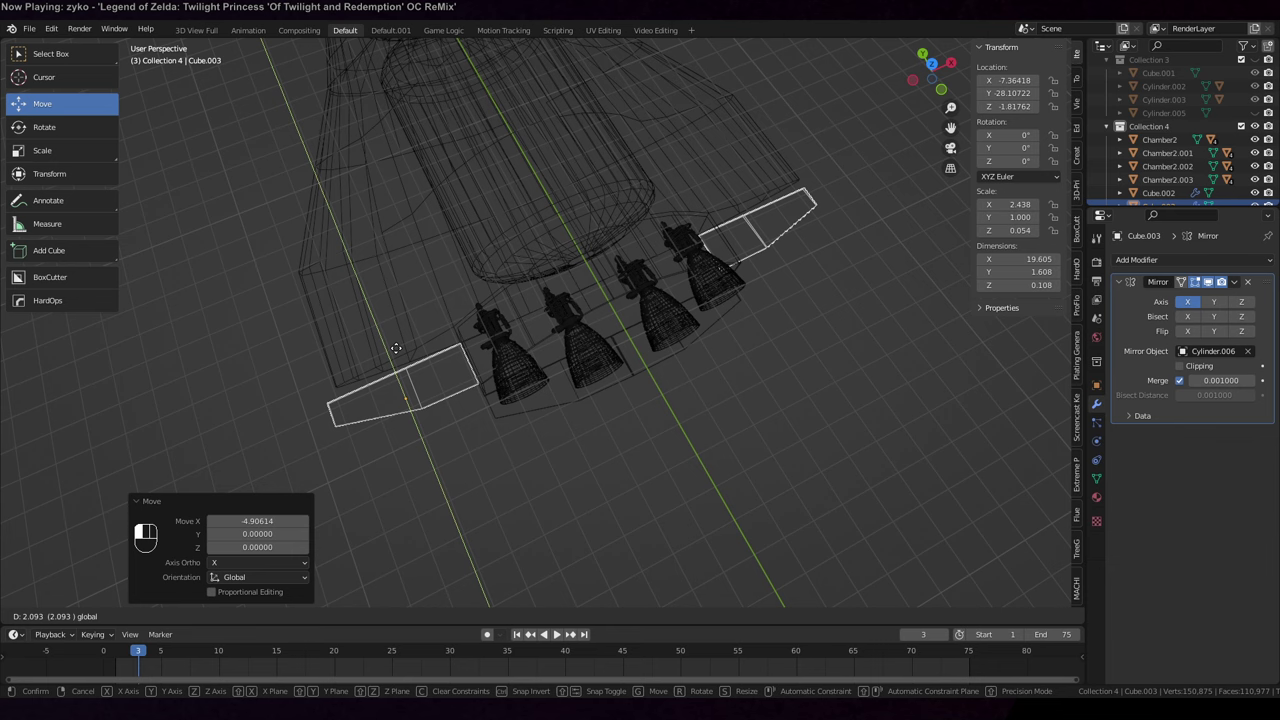
{"action": "left_click", "coordinate": [400, 385]}
Tilt the copy 11.6° about Y, lower it slightly along Z, and nudge a BackEnd vertex
{"action": "key", "text": "r"}
{"action": "key", "text": "y"}
{"action": "left_click", "coordinate": [760, 470]}
{"action": "key", "text": "z"}
{"action": "mouse_move", "coordinate": [770, 477]}
{"action": "middle_mouse_down"}
{"action": "mouse_move", "coordinate": [811, 421]}
{"action": "mouse_move", "coordinate": [833, 317]}
{"action": "mouse_move", "coordinate": [823, 369]}
{"action": "mouse_move", "coordinate": [828, 345]}
{"action": "middle_mouse_up"}
{"action": "left_click", "coordinate": [108, 110]}
{"action": "key", "text": "r"}
{"action": "key", "text": "y"}
{"action": "left_click", "coordinate": [507, 237]}
{"action": "middle_click_drag", "start_coordinate": [507, 237], "coordinate": [491, 177]}
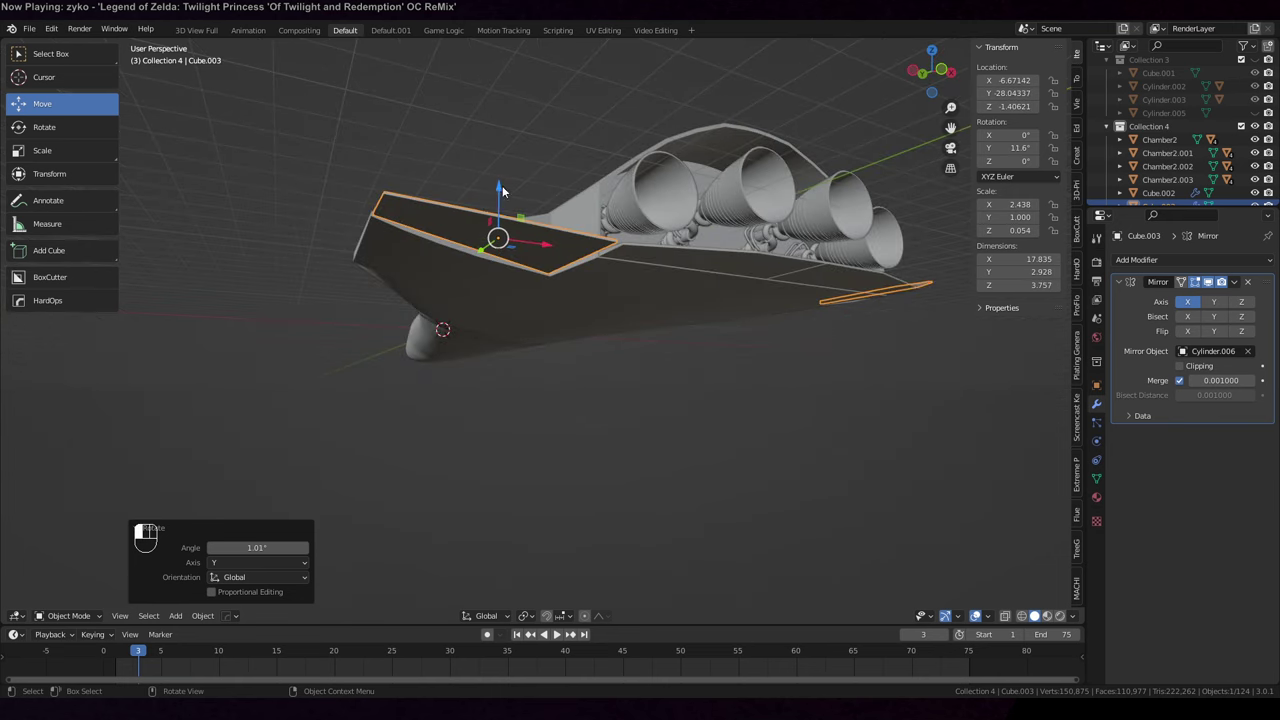
{"action": "left_click_drag", "start_coordinate": [502, 188], "coordinate": [502, 188]}
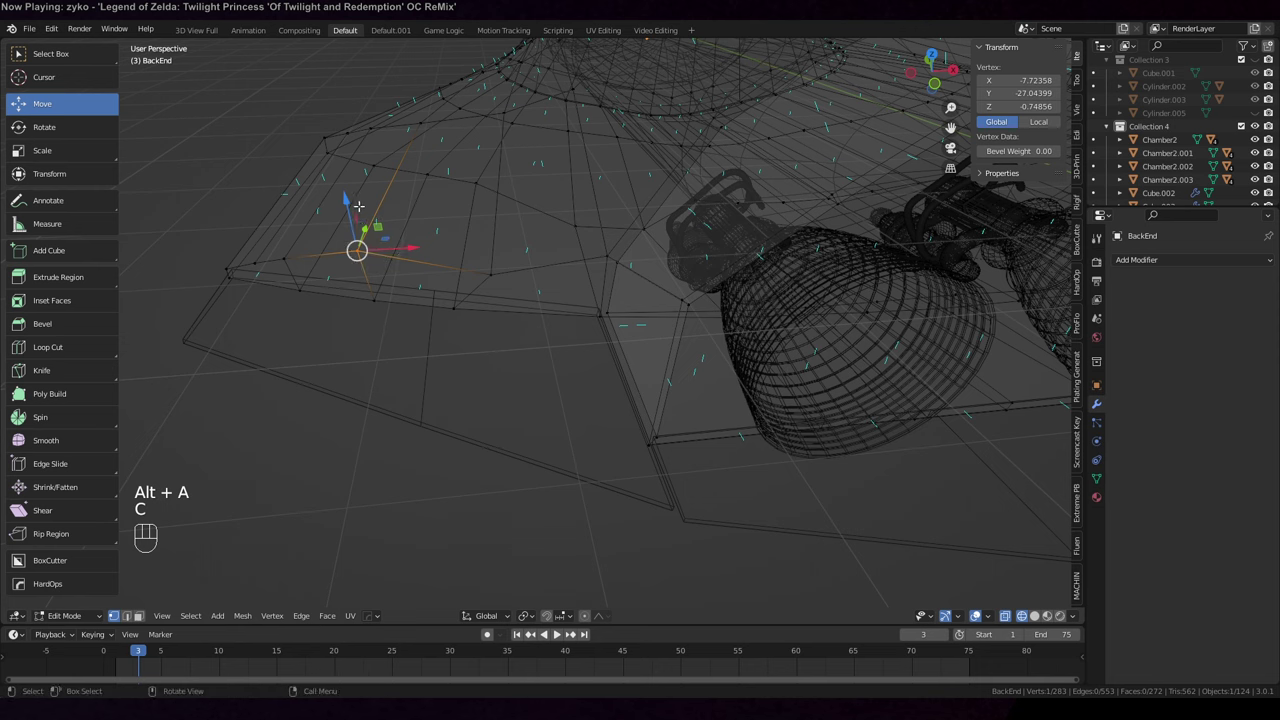
{"action": "left_click_drag", "start_coordinate": [354, 220], "coordinate": [359, 241]}
Lower several BackEnd hull vertices along Z with circle select and the gizmo
{"action": "key", "text": "alt+a"}
{"action": "key", "text": "c"}
{"action": "left_click", "coordinate": [284, 256]}
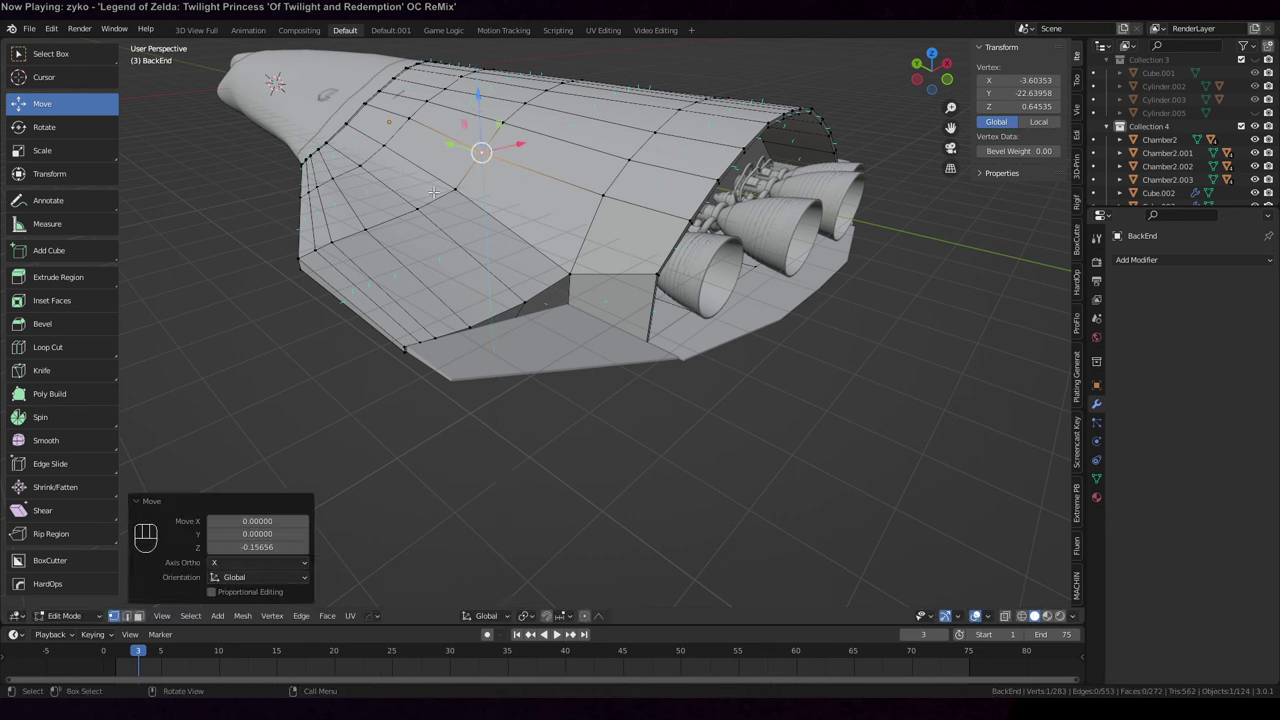
{"action": "left_click_drag", "start_coordinate": [410, 153], "coordinate": [363, 192]}
{"action": "left_click", "coordinate": [365, 230]}
{"action": "left_click", "coordinate": [329, 241]}
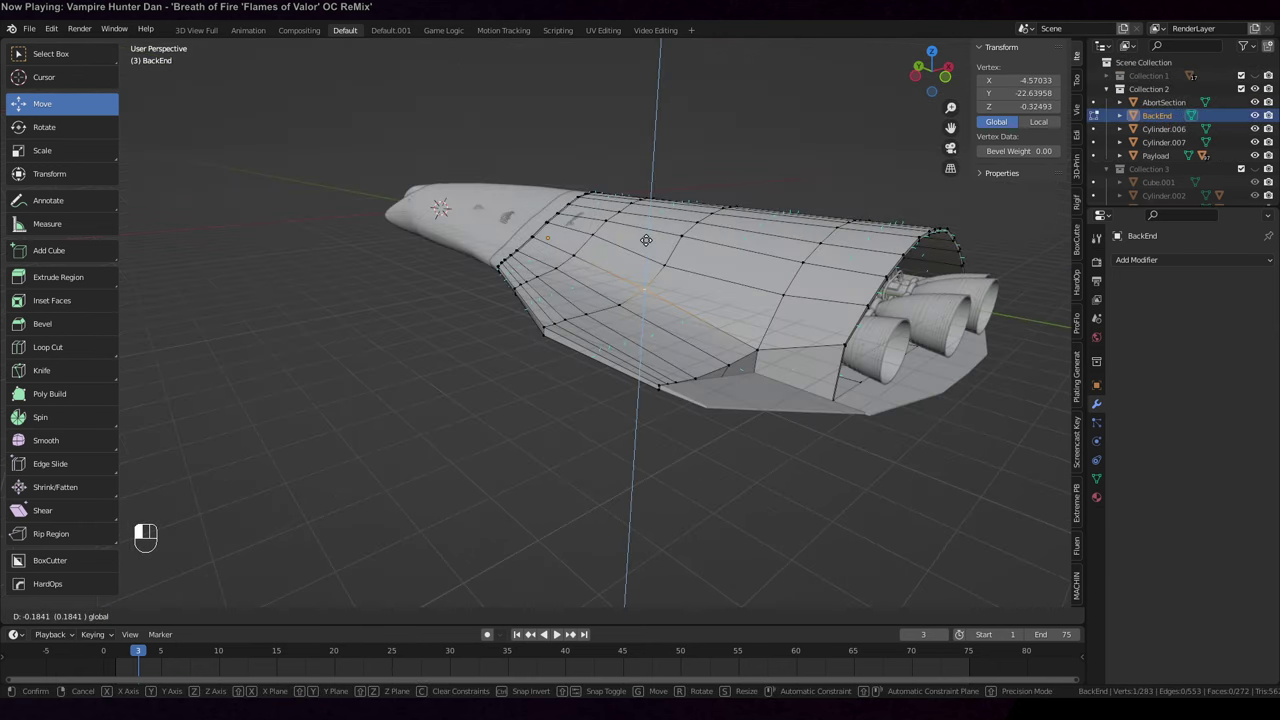
{"action": "left_click_drag", "start_coordinate": [646, 240], "coordinate": [646, 240]}
{"action": "left_click", "coordinate": [760, 330]}
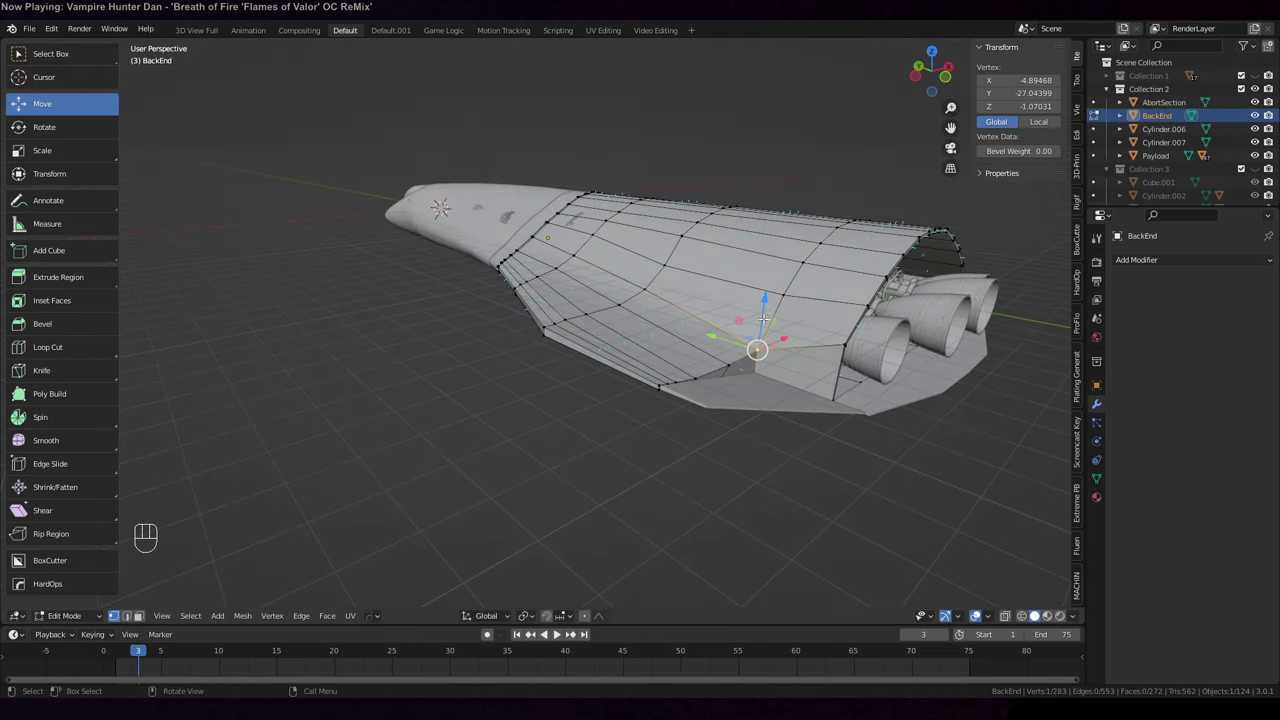
{"action": "middle_click_drag", "start_coordinate": [765, 318], "coordinate": [593, 327]}
{"action": "left_click_drag", "start_coordinate": [572, 298], "coordinate": [572, 303]}
{"action": "middle_click_drag", "start_coordinate": [572, 303], "coordinate": [540, 305]}
Add an edge loop across the BackEnd with Ctrl+R and return to Object Mode
{"action": "key", "text": "ctrl+r"}
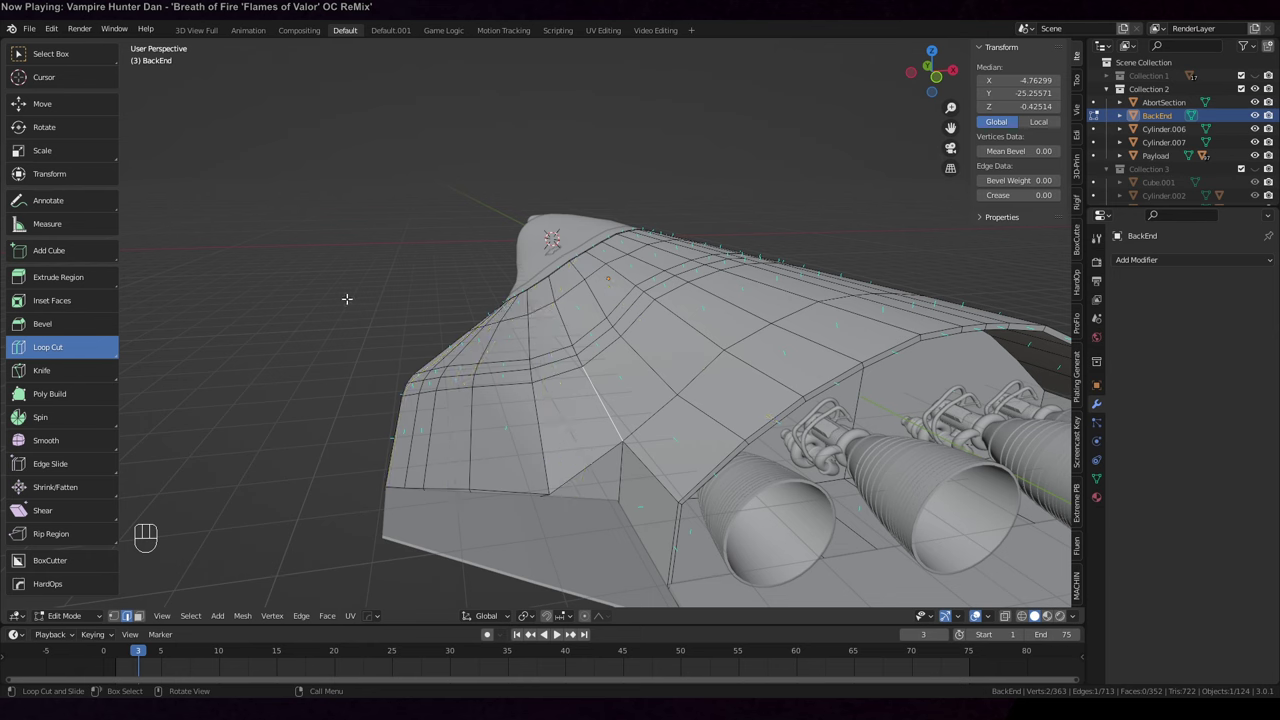
{"action": "left_click", "coordinate": [42, 103]}
{"action": "middle_click_drag", "start_coordinate": [600, 360], "coordinate": [638, 343]}
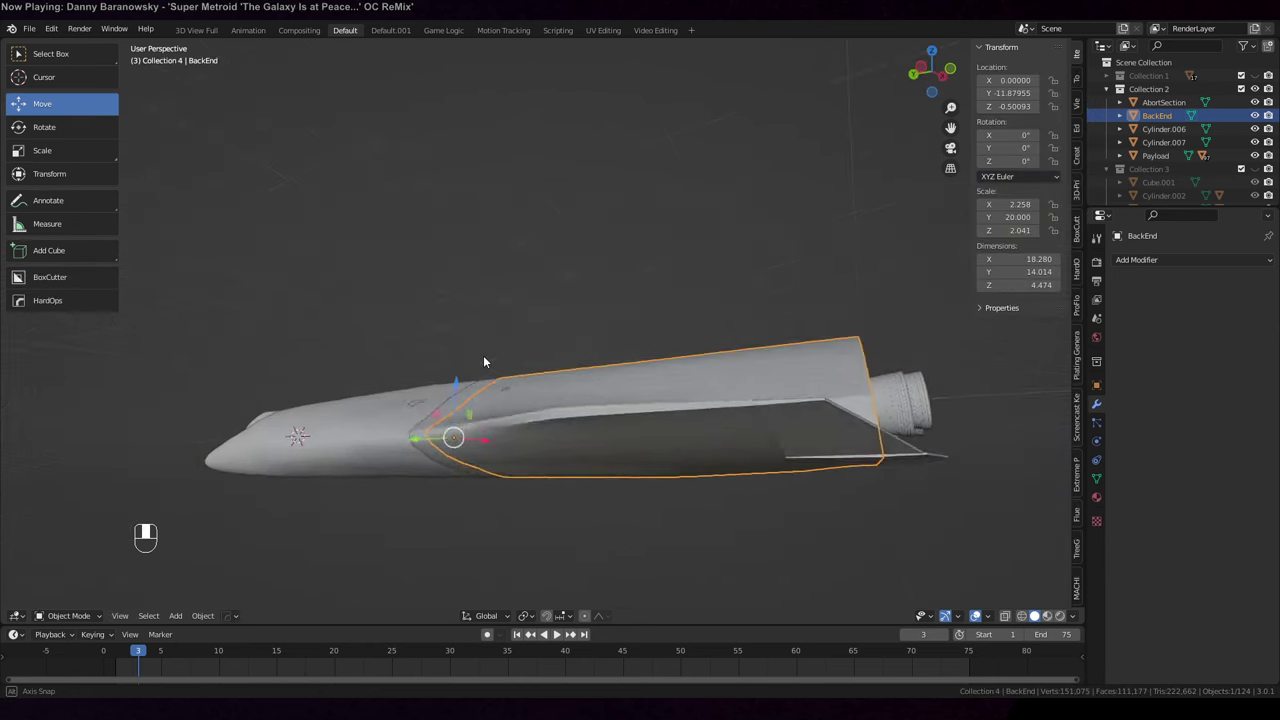
{"action": "middle_click_drag", "start_coordinate": [483, 355], "coordinate": [468, 428]}
{"action": "key", "text": "Tab"}
{"action": "middle_click_drag", "start_coordinate": [484, 512], "coordinate": [675, 458]}
{"action": "scroll", "coordinate": [522, 464], "scroll_direction": "up", "scroll_amount": 3}
{"action": "scroll", "coordinate": [675, 458], "scroll_direction": "down", "scroll_amount": 5}
{"action": "key", "text": "Tab"}
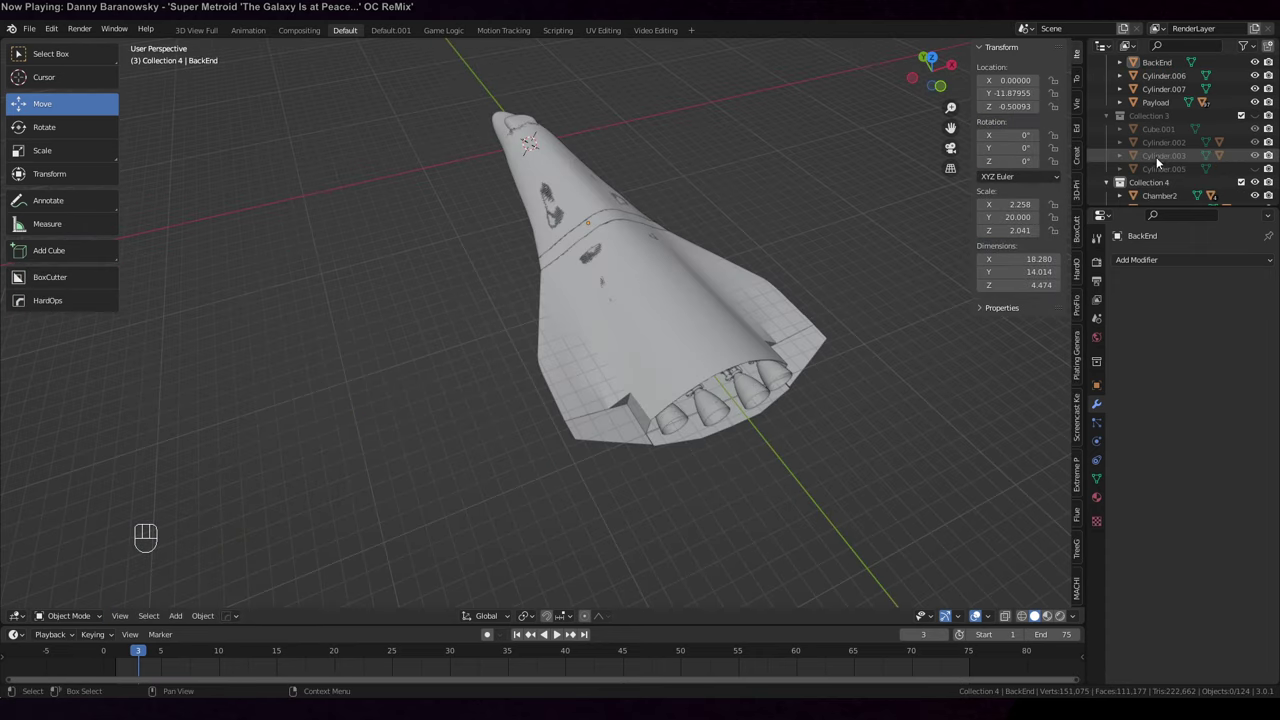
Set the AbortSection's origin to its center of mass
{"action": "scroll", "coordinate": [1172, 143], "scroll_direction": "down", "scroll_amount": 5}
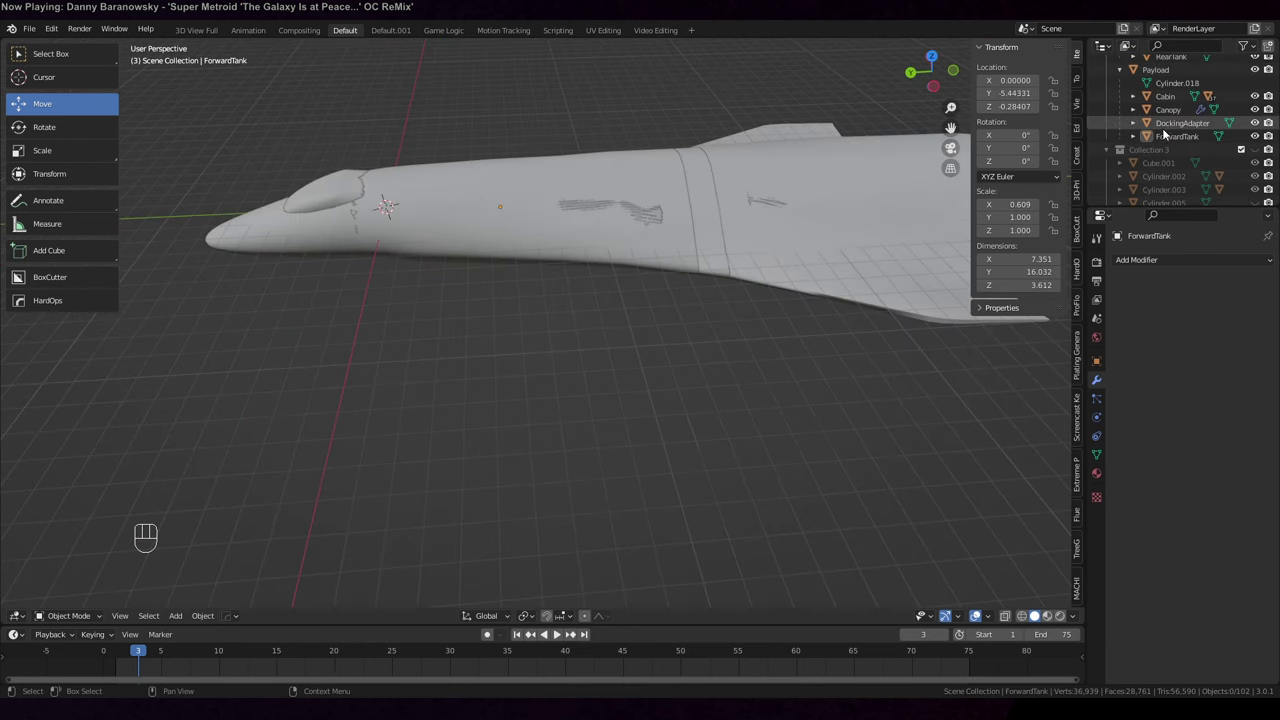
{"action": "scroll", "coordinate": [1165, 117], "scroll_direction": "up", "scroll_amount": 3}
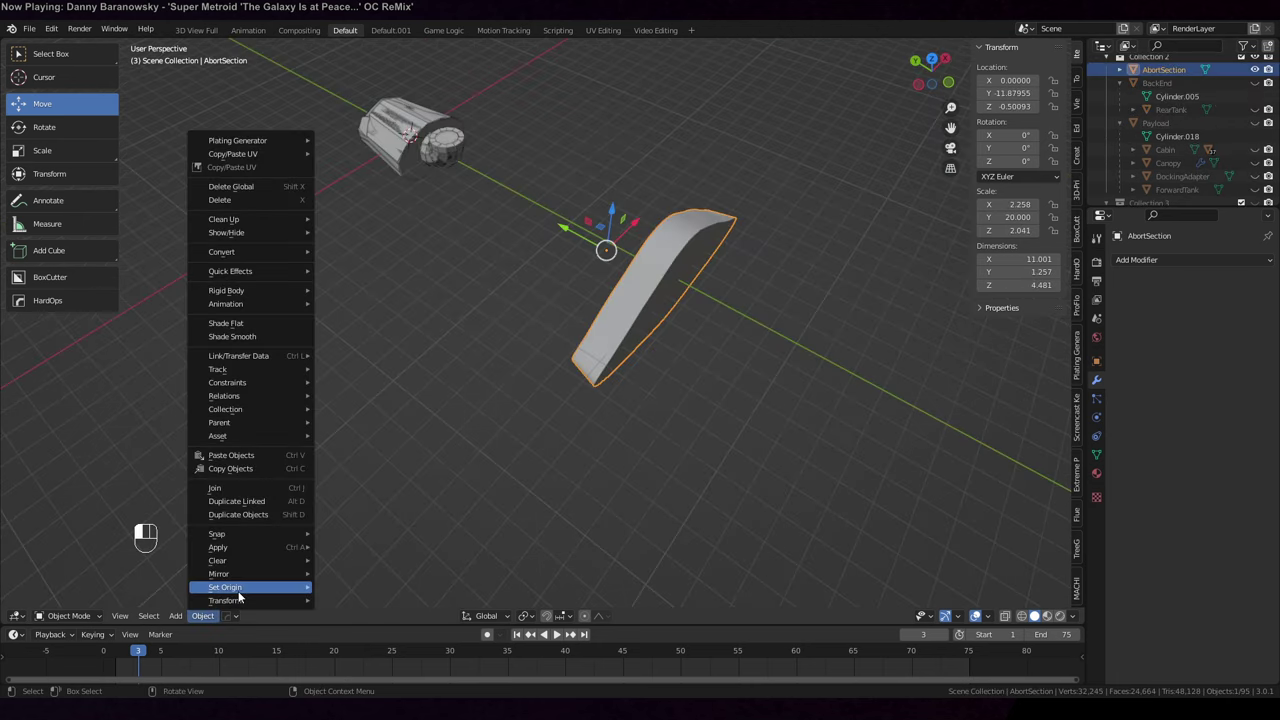
{"action": "mouse_move", "coordinate": [240, 595]}
{"action": "left_click", "coordinate": [385, 630]}
Inset the AbortSection's cap face in Edit Mode face selection
{"action": "middle_click_drag", "start_coordinate": [649, 410], "coordinate": [700, 358]}
{"action": "key", "text": "Tab"}
{"action": "scroll", "coordinate": [700, 358], "scroll_direction": "up", "scroll_amount": 2}
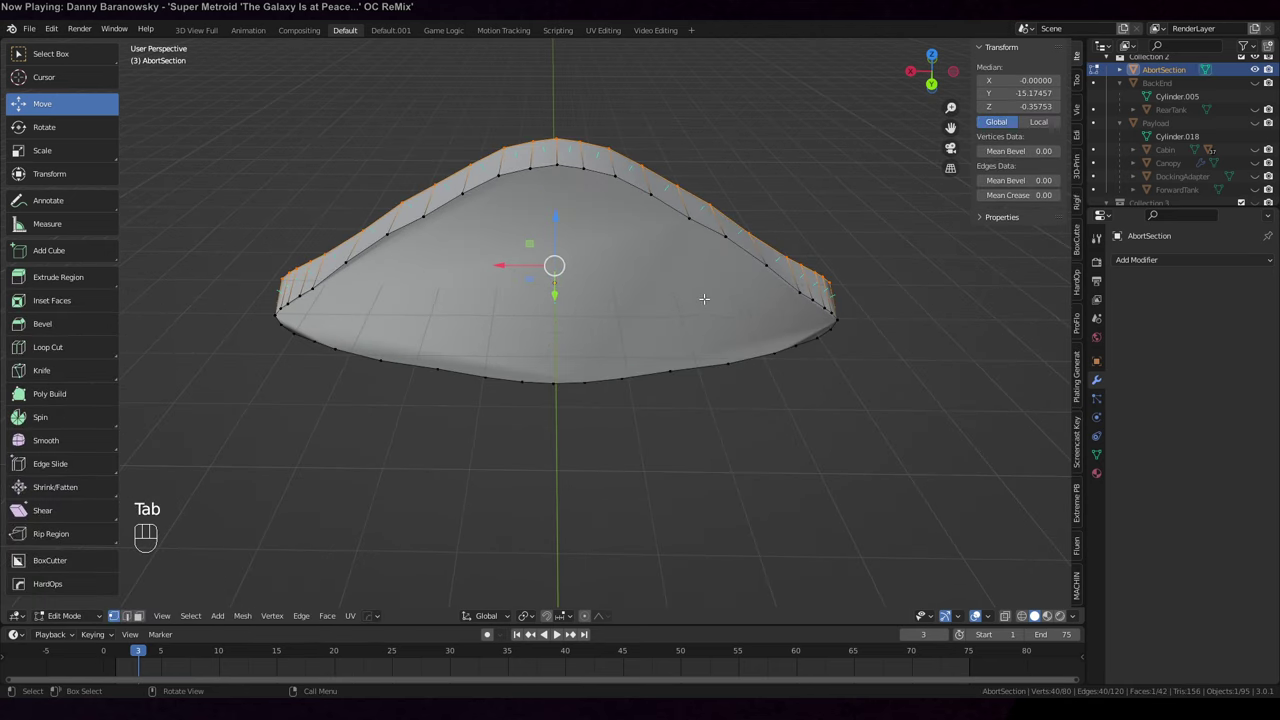
{"action": "key", "text": "3"}
{"action": "key", "text": "i"}
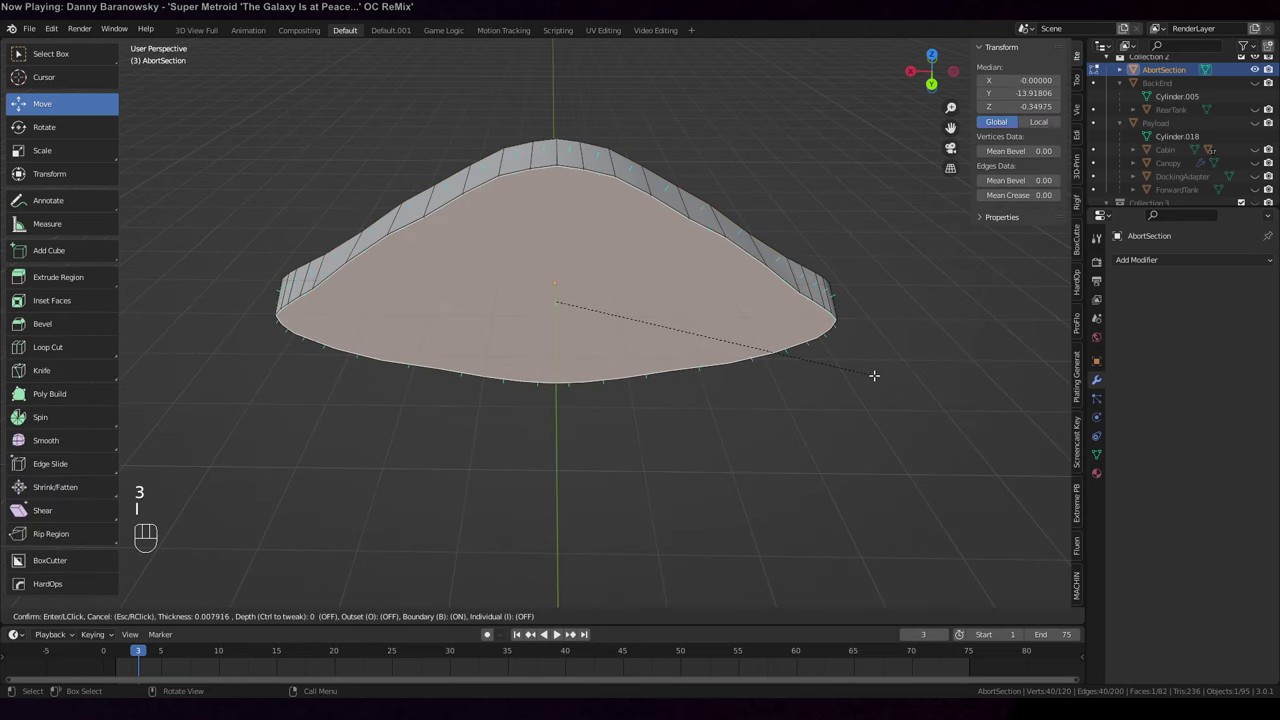
{"action": "left_click", "coordinate": [848, 372]}
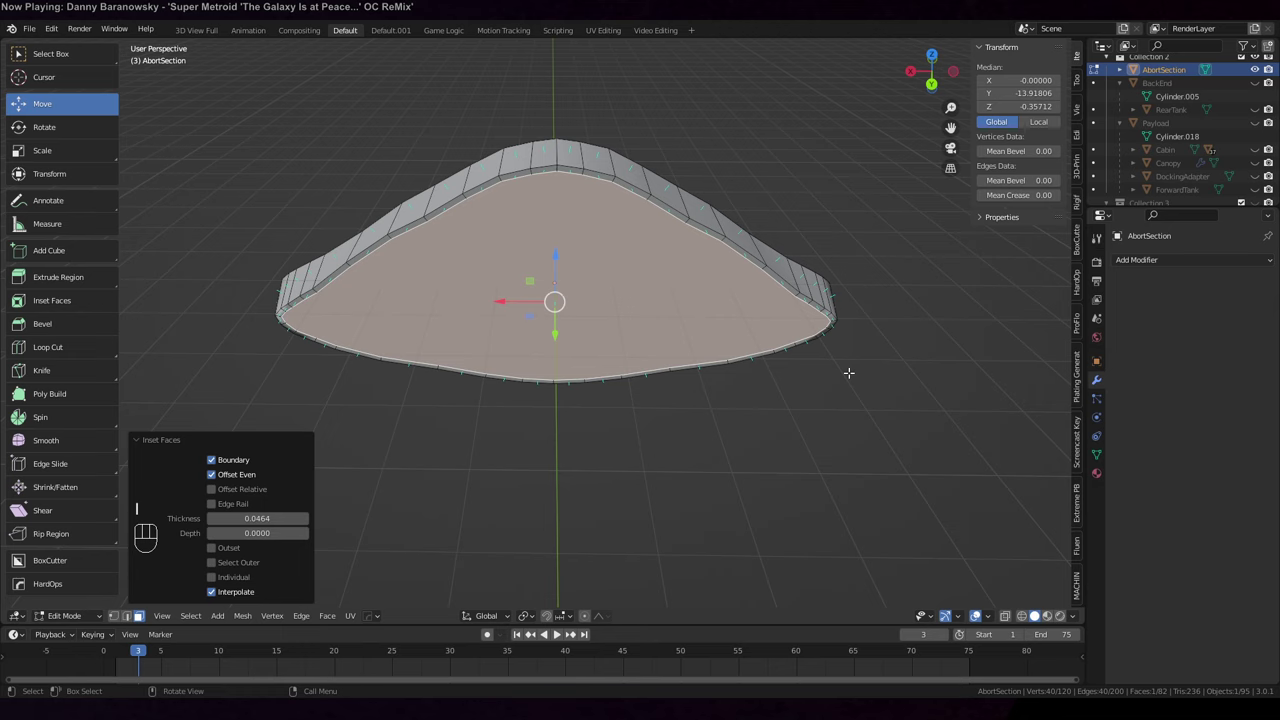
Extrude the inset face inward twice to recess it about -0.119
{"action": "middle_click_drag", "start_coordinate": [846, 371], "coordinate": [811, 377]}
{"action": "key", "text": "e"}
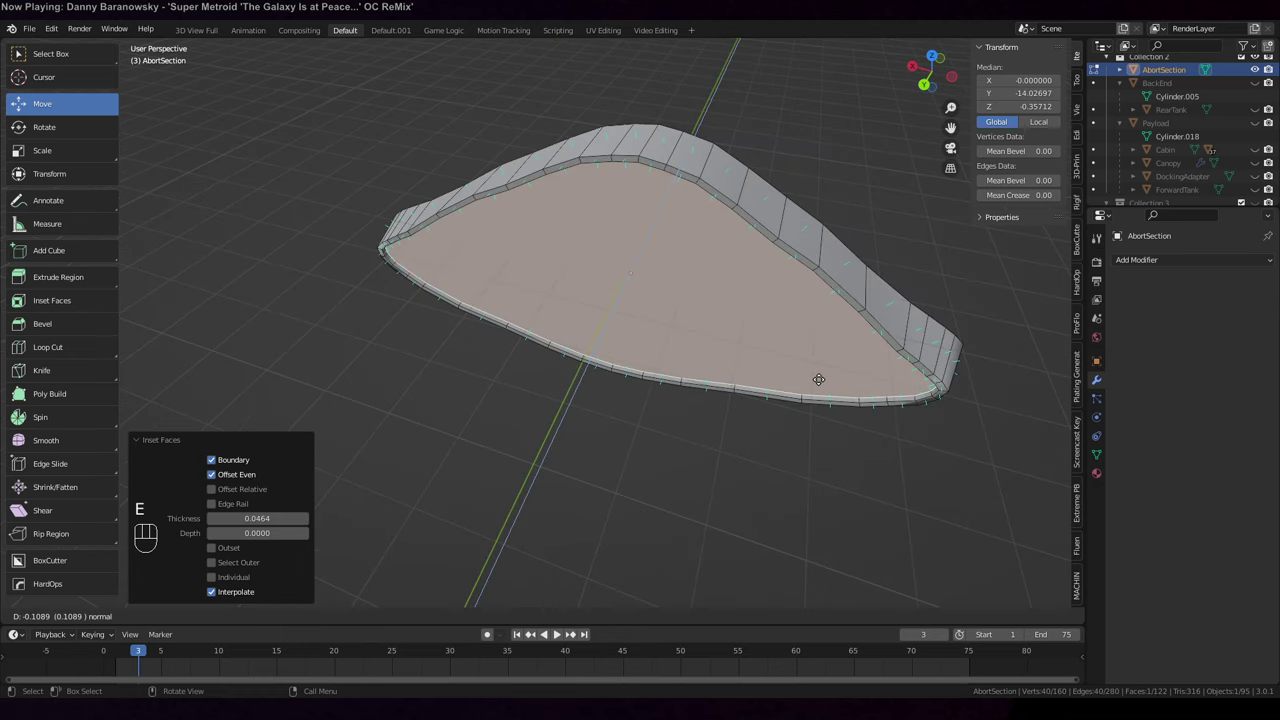
{"action": "left_click", "coordinate": [818, 379]}
{"action": "middle_click_drag", "start_coordinate": [818, 379], "coordinate": [677, 353]}
{"action": "scroll", "coordinate": [845, 342], "scroll_direction": "down", "scroll_amount": 3}
{"action": "key", "text": "e"}
{"action": "left_click", "coordinate": [849, 303]}
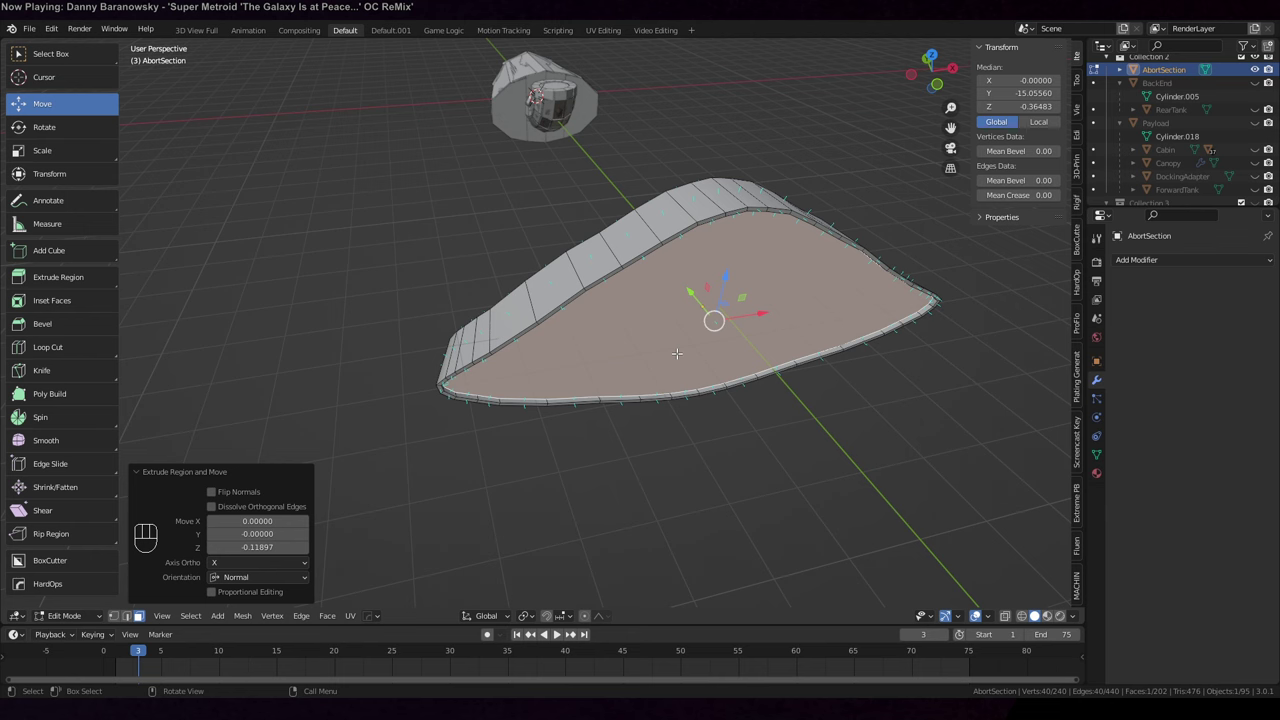
{"action": "middle_click_drag", "start_coordinate": [677, 353], "coordinate": [721, 397]}
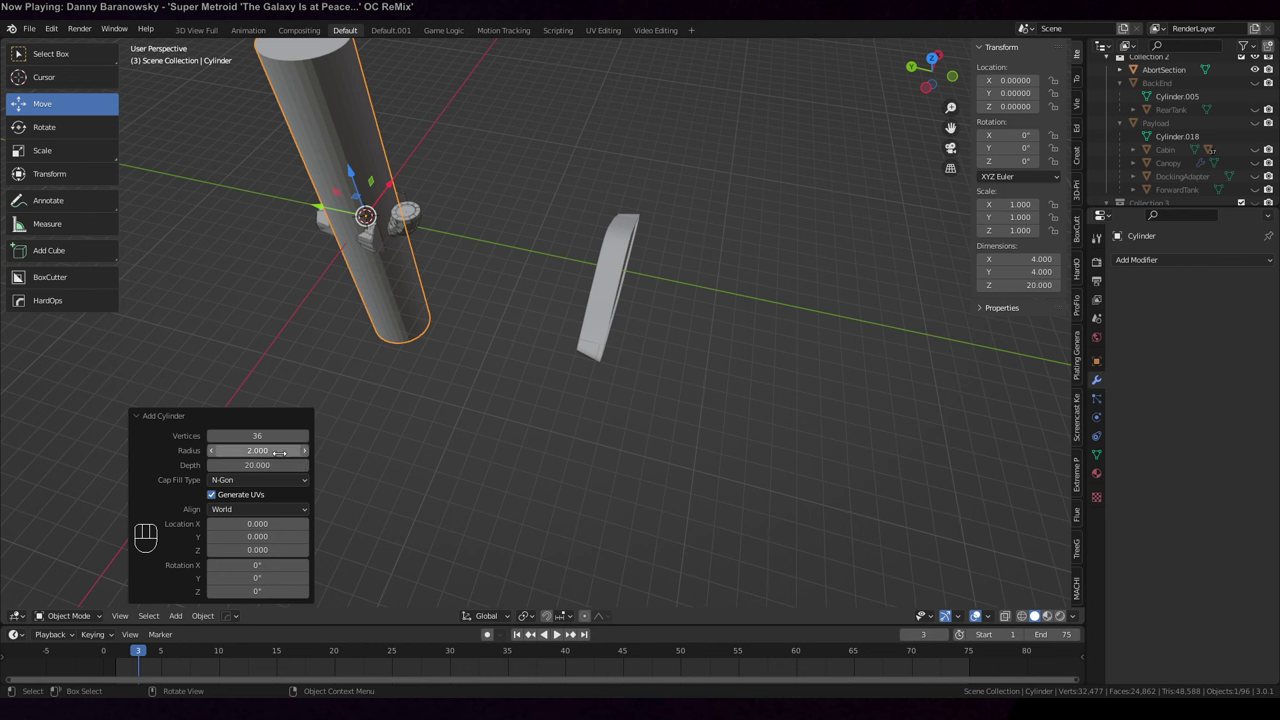
Set the new cylinder to radius 0.2, 24 vertices and depth 1
{"action": "left_click", "coordinate": [280, 452]}
{"action": "type", "text": "0.2"}
{"action": "key", "text": "Return"}
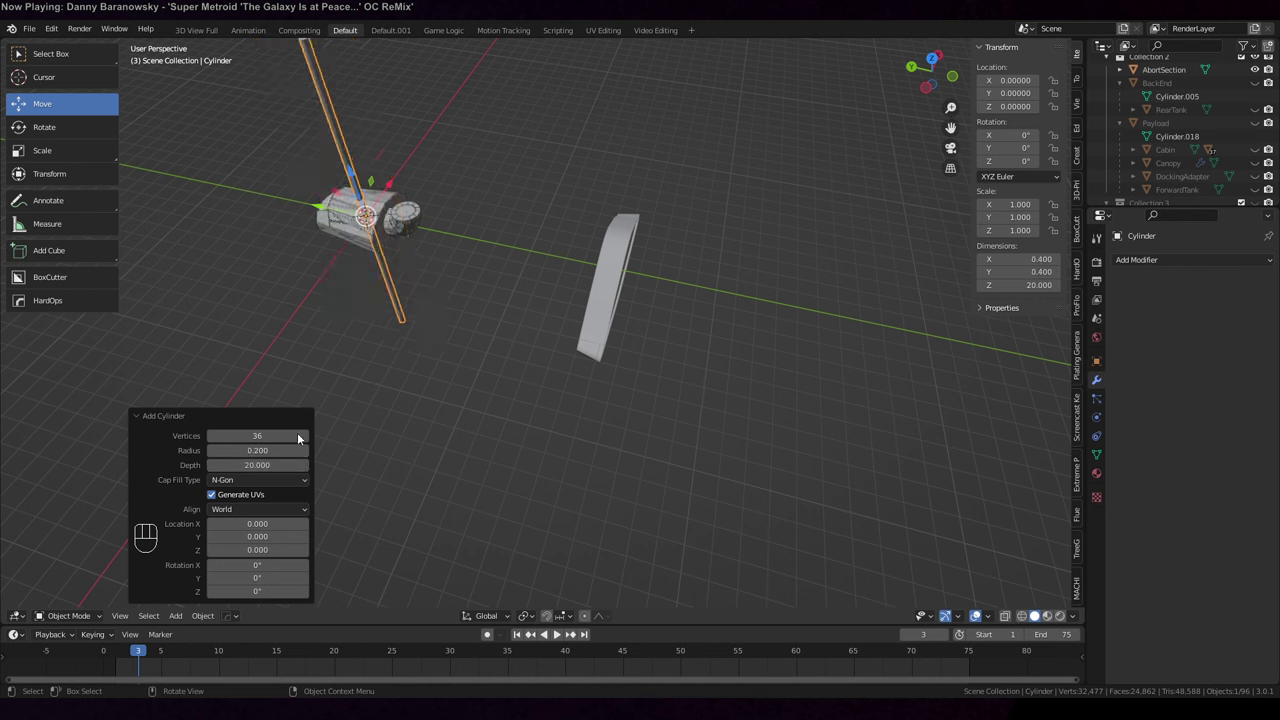
{"action": "left_click", "coordinate": [284, 436]}
{"action": "type", "text": "24"}
{"action": "left_click", "coordinate": [285, 461]}
{"action": "type", "text": "1"}
{"action": "key", "text": "Return"}
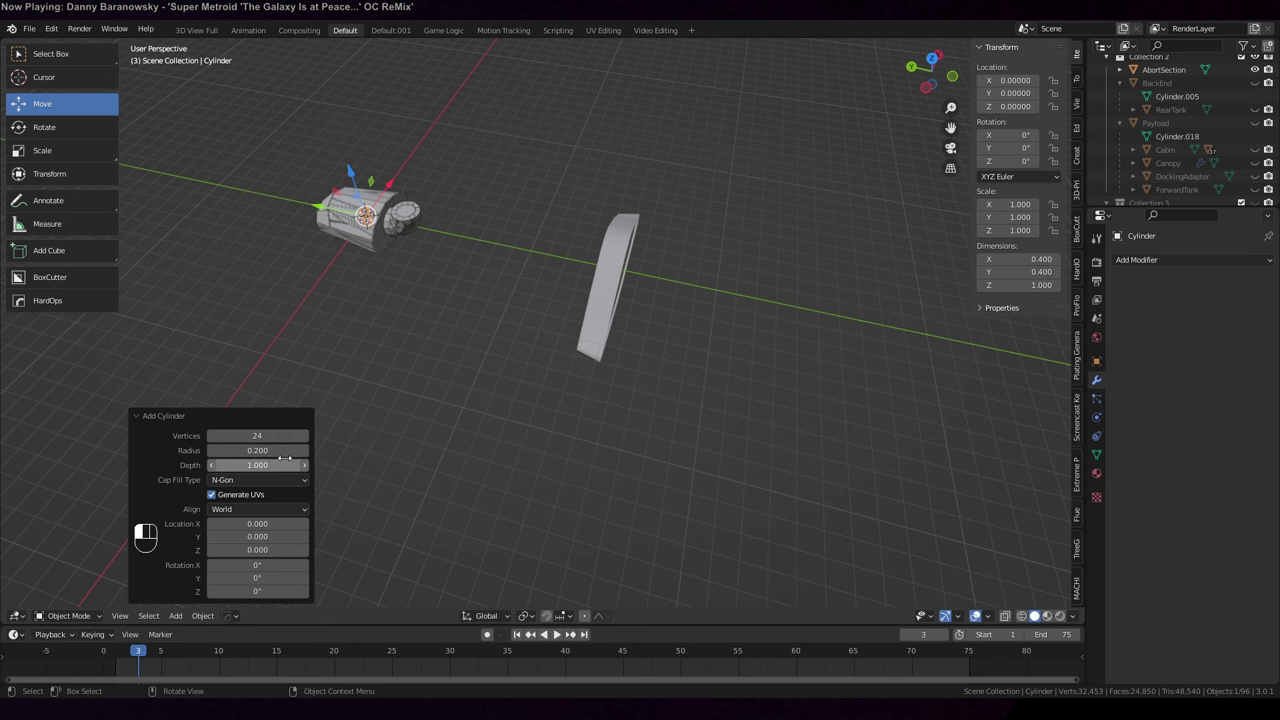
Taper the cylinder by scaling its cap face to 0.288 and widening an added edge loop
{"action": "key", "text": "Tab"}
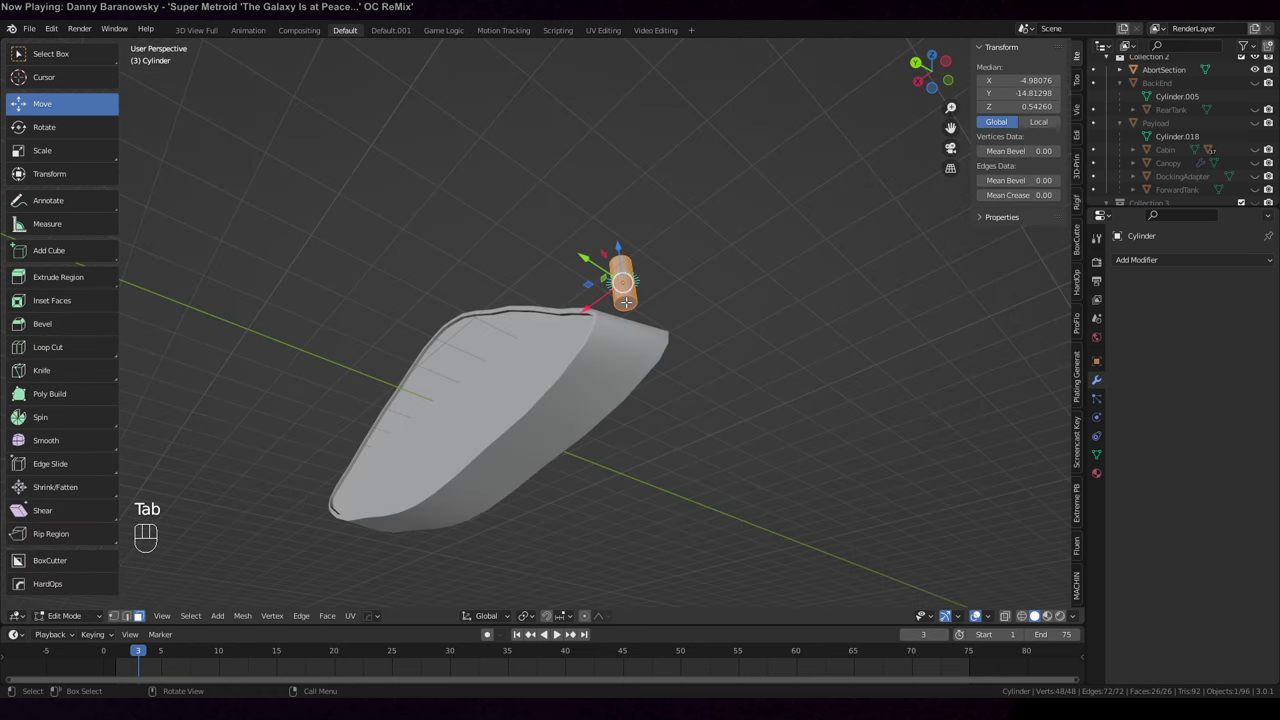
{"action": "key", "text": "3"}
{"action": "key", "text": "s"}
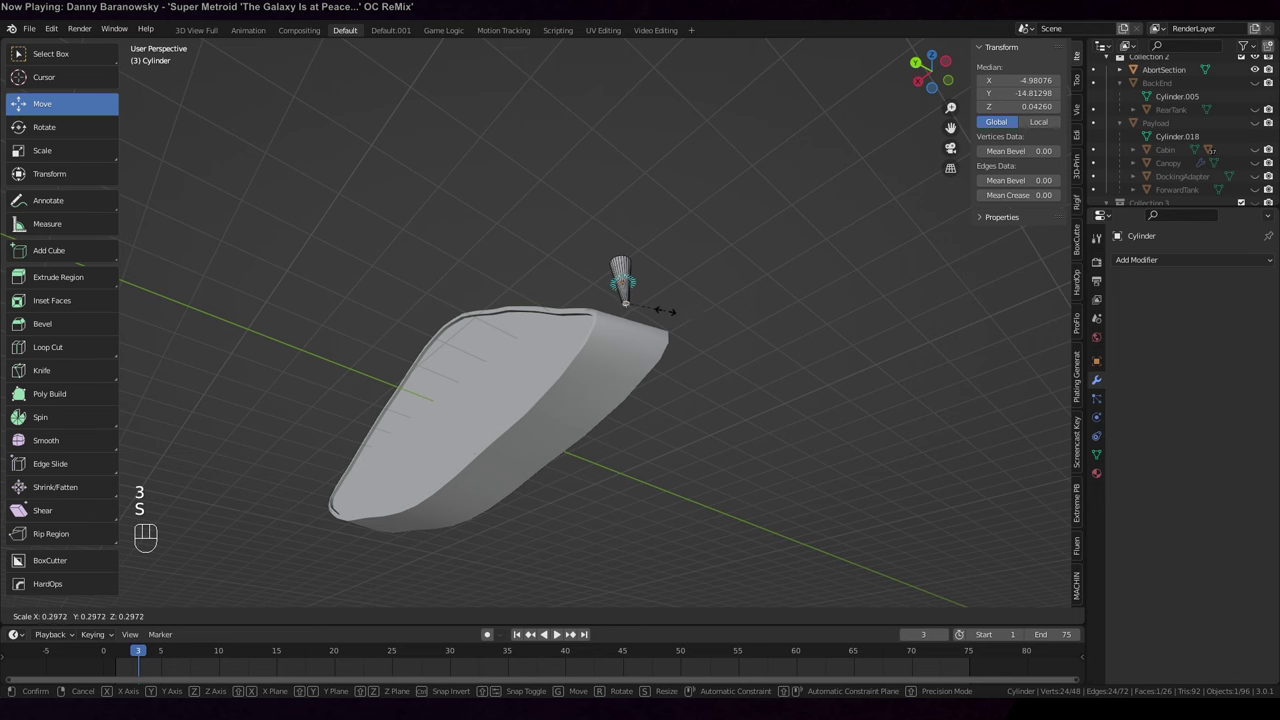
{"action": "left_click", "coordinate": [660, 310]}
{"action": "middle_click_drag", "start_coordinate": [663, 309], "coordinate": [672, 380]}
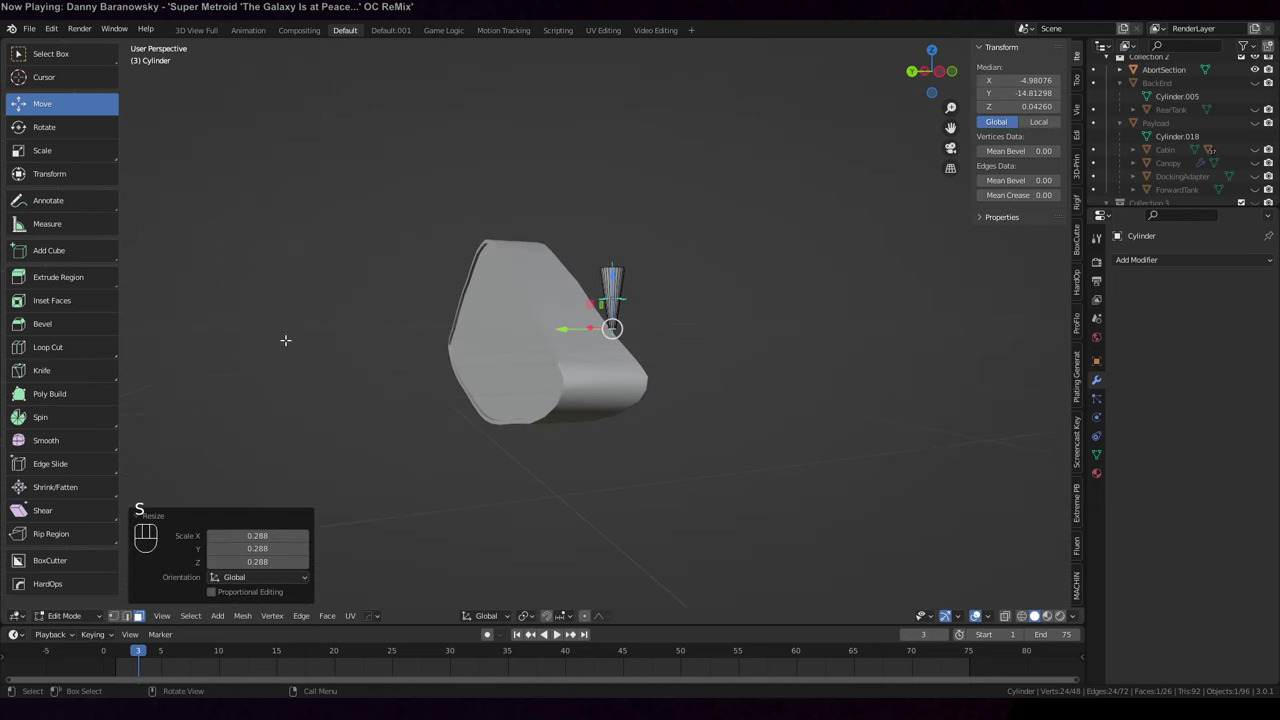
{"action": "left_click", "coordinate": [50, 347]}
{"action": "left_click", "coordinate": [625, 290]}
{"action": "key", "text": "s"}
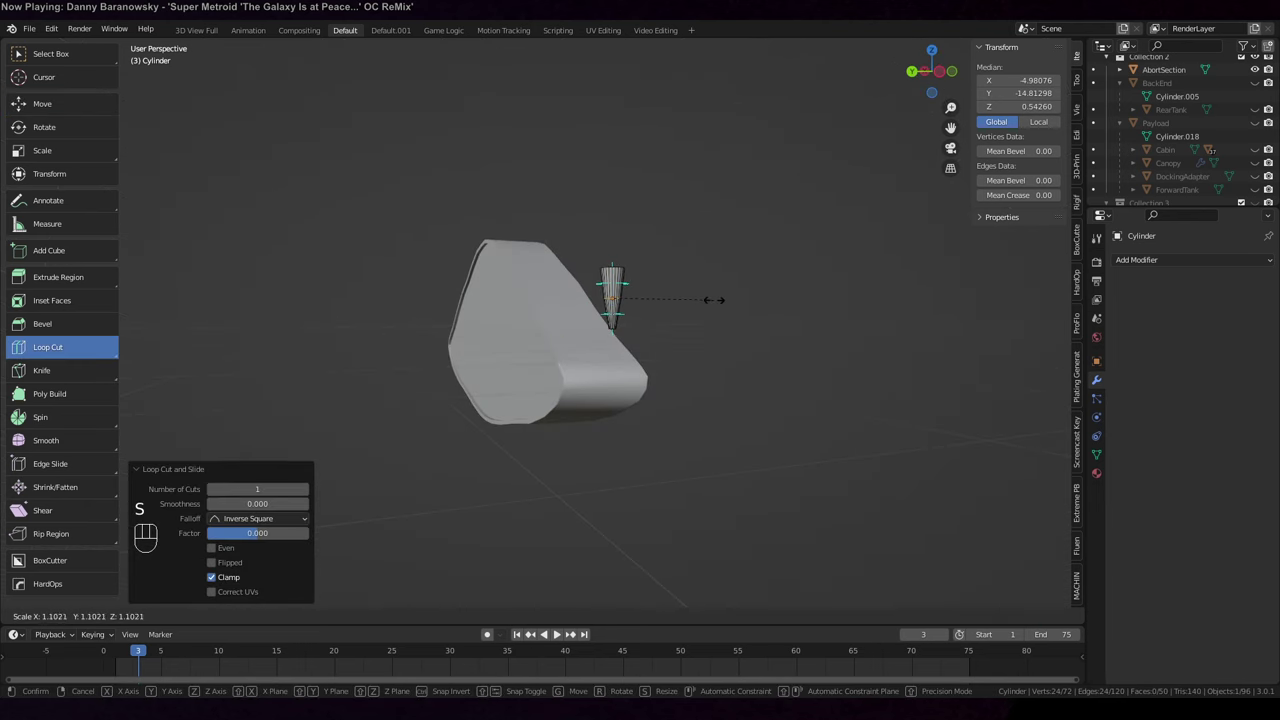
{"action": "left_click", "coordinate": [724, 300]}
{"action": "middle_click_drag", "start_coordinate": [724, 300], "coordinate": [728, 323]}
{"action": "key", "text": "ctrl+z"}
Unhide the BackEnd, RearTank and Payload in the Outliner
{"action": "middle_click_drag", "start_coordinate": [620, 315], "coordinate": [635, 335]}
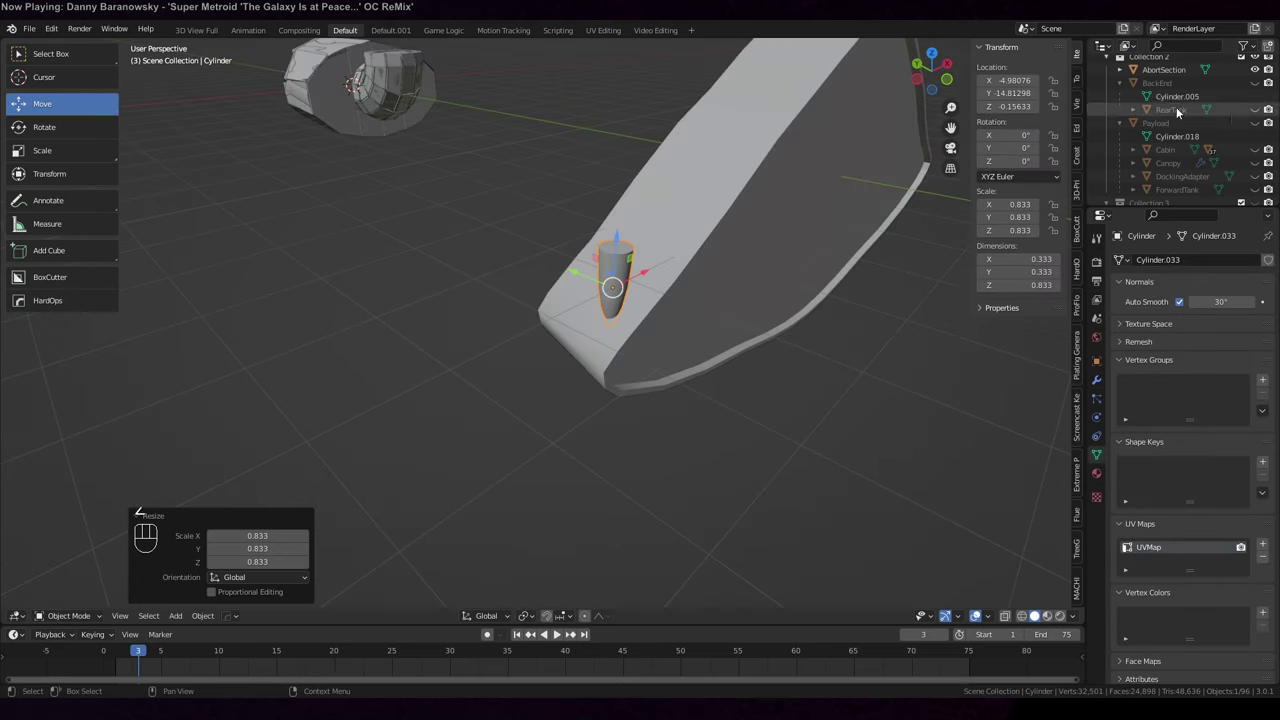
{"action": "left_click", "coordinate": [1255, 83]}
{"action": "left_click", "coordinate": [1255, 109]}
{"action": "left_click", "coordinate": [1255, 122]}
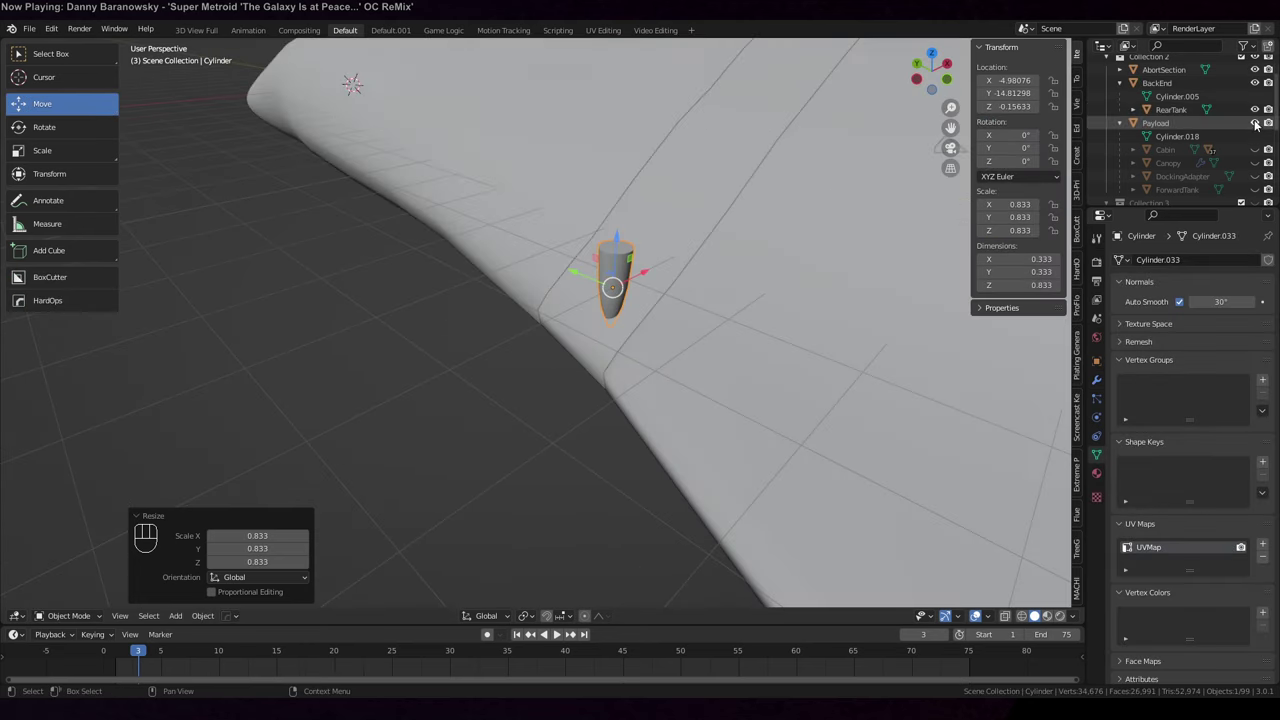
Move the small thruster cylinder along X and then Y onto the hull
{"action": "middle_click_drag", "start_coordinate": [640, 322], "coordinate": [657, 329]}
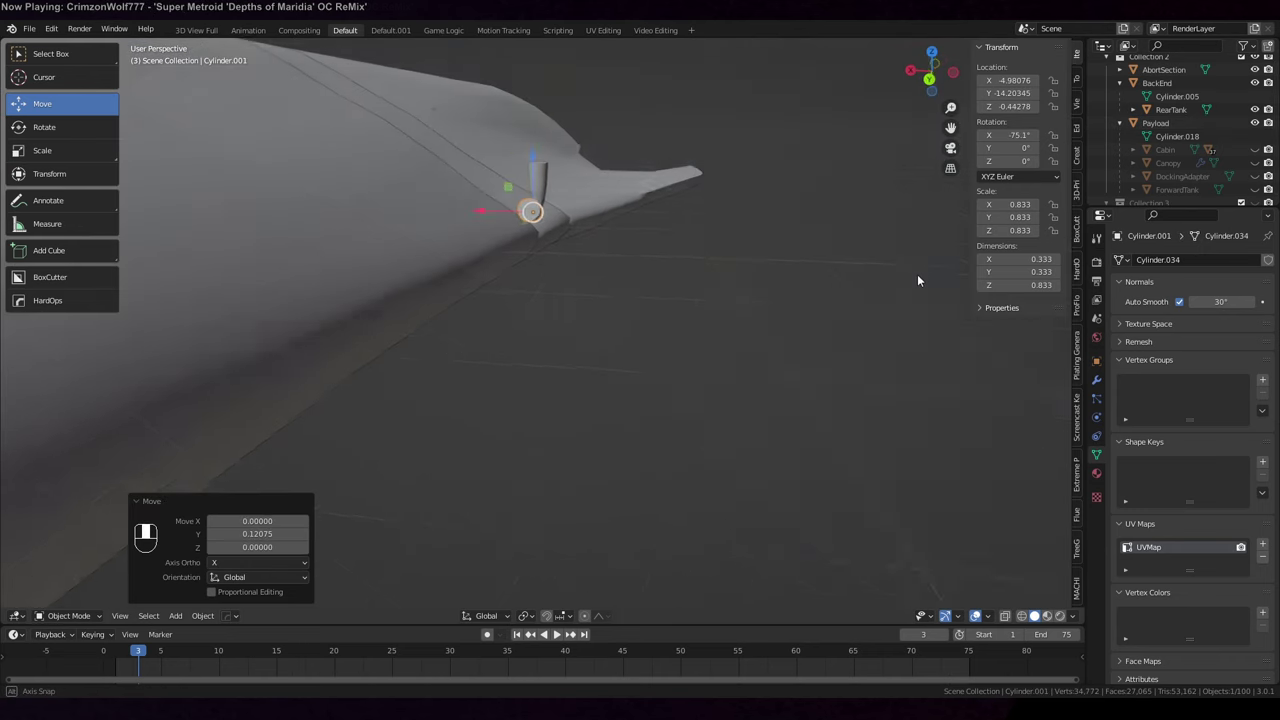
{"action": "middle_click_drag", "start_coordinate": [917, 280], "coordinate": [556, 340]}
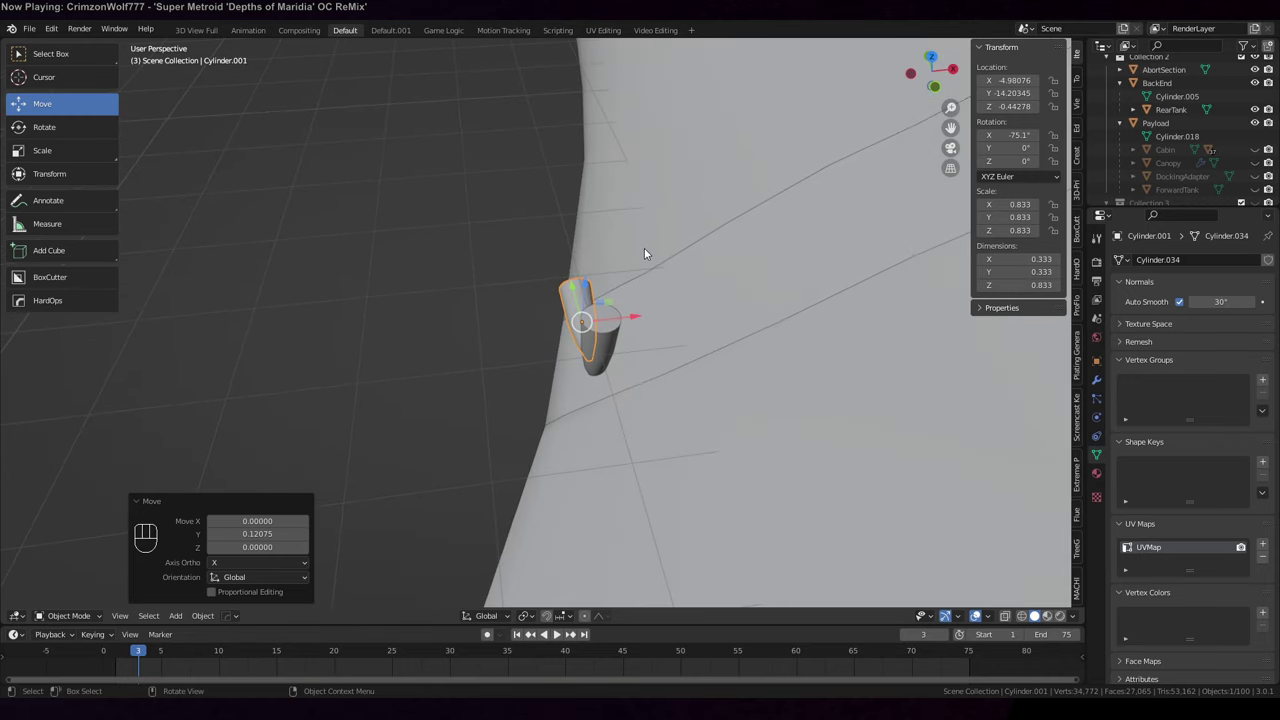
{"action": "middle_click_drag", "start_coordinate": [644, 247], "coordinate": [715, 203]}
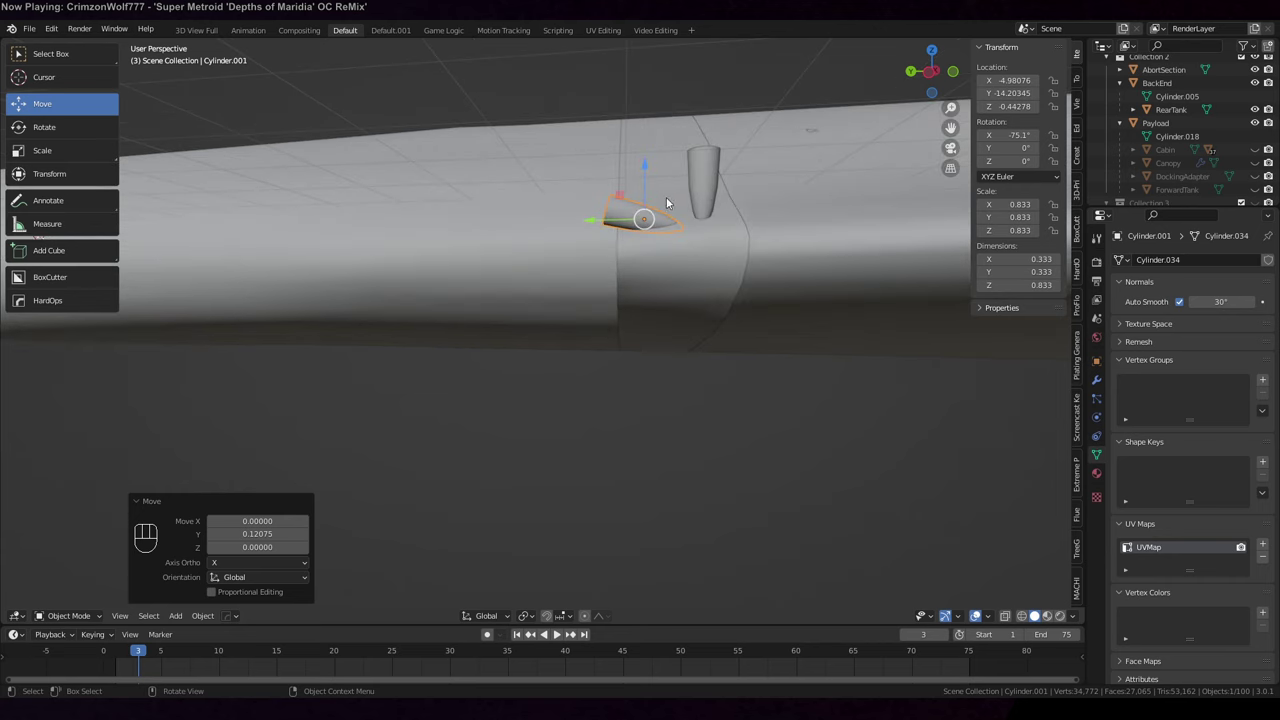
{"action": "middle_click_drag", "start_coordinate": [618, 130], "coordinate": [619, 166]}
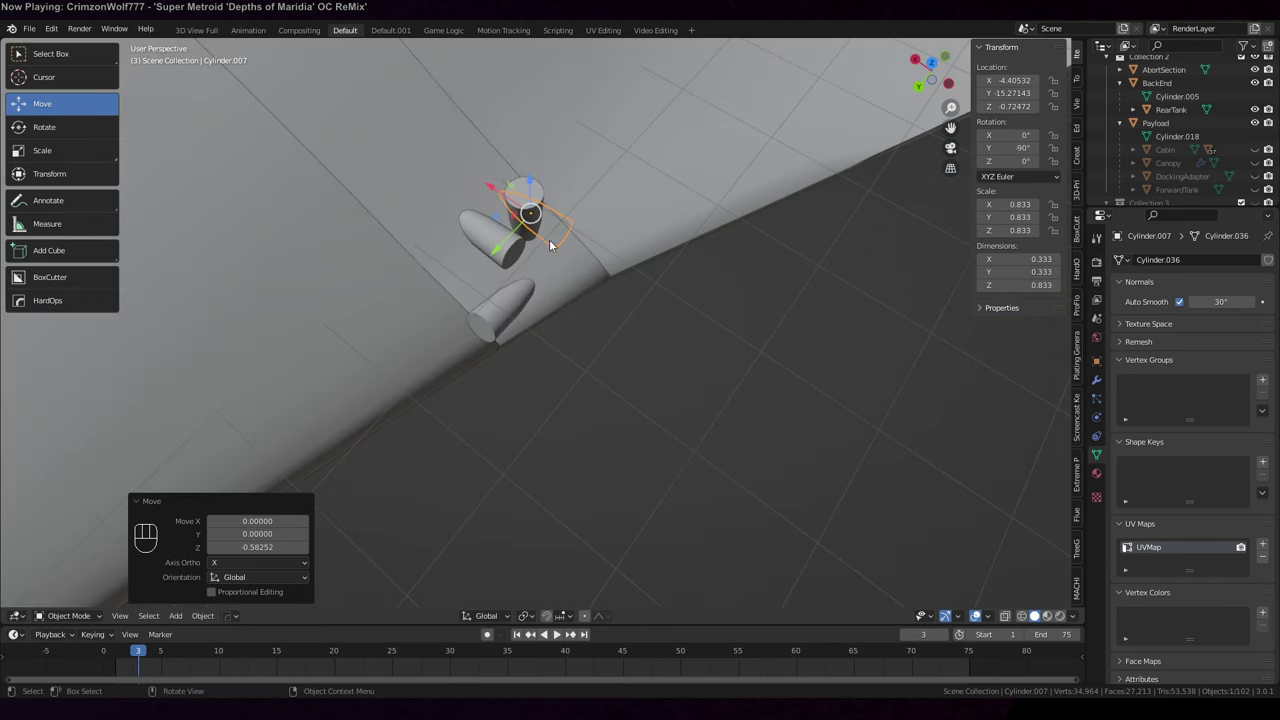
{"action": "key", "text": "g"}
{"action": "key", "text": "x"}
{"action": "left_click", "coordinate": [590, 280]}
{"action": "middle_click_drag", "start_coordinate": [590, 280], "coordinate": [590, 326]}
{"action": "key", "text": "g"}
{"action": "key", "text": "y"}
{"action": "left_click", "coordinate": [540, 282]}
{"action": "middle_click_drag", "start_coordinate": [540, 282], "coordinate": [623, 269]}
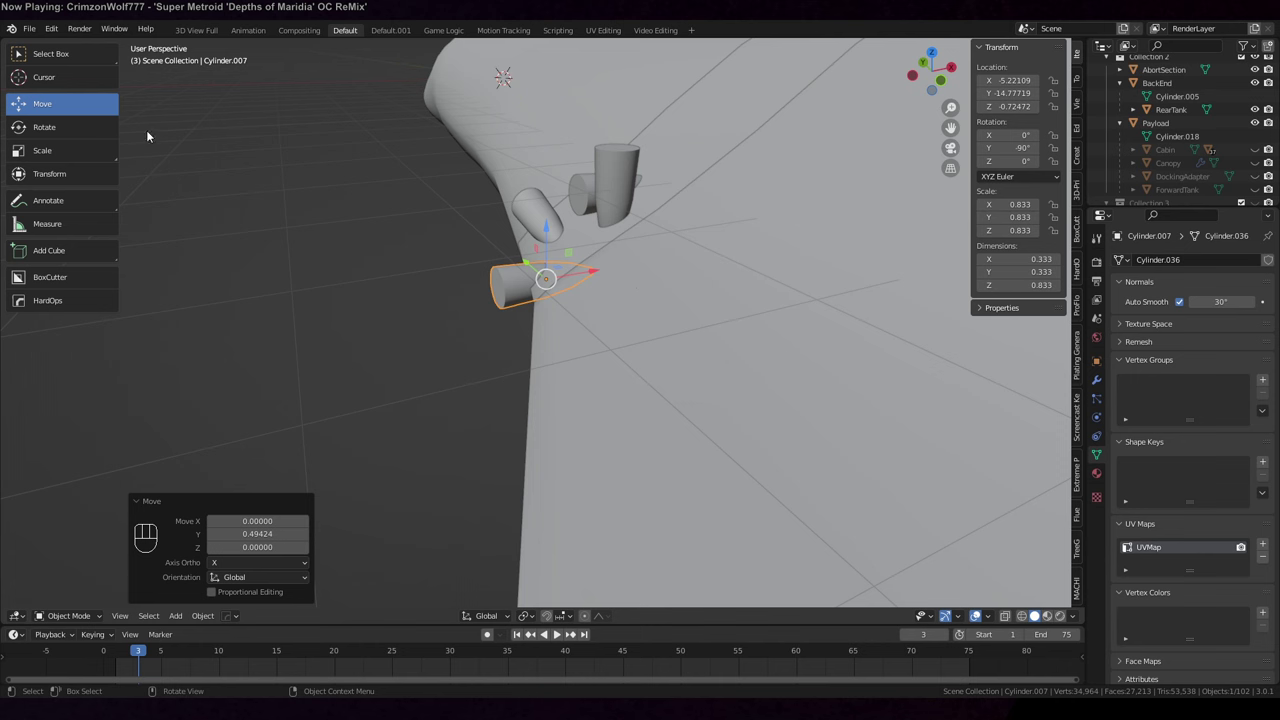
Tilt the thruster about 17° around Y and raise it 0.22 along Z
{"action": "left_click", "coordinate": [38, 127]}
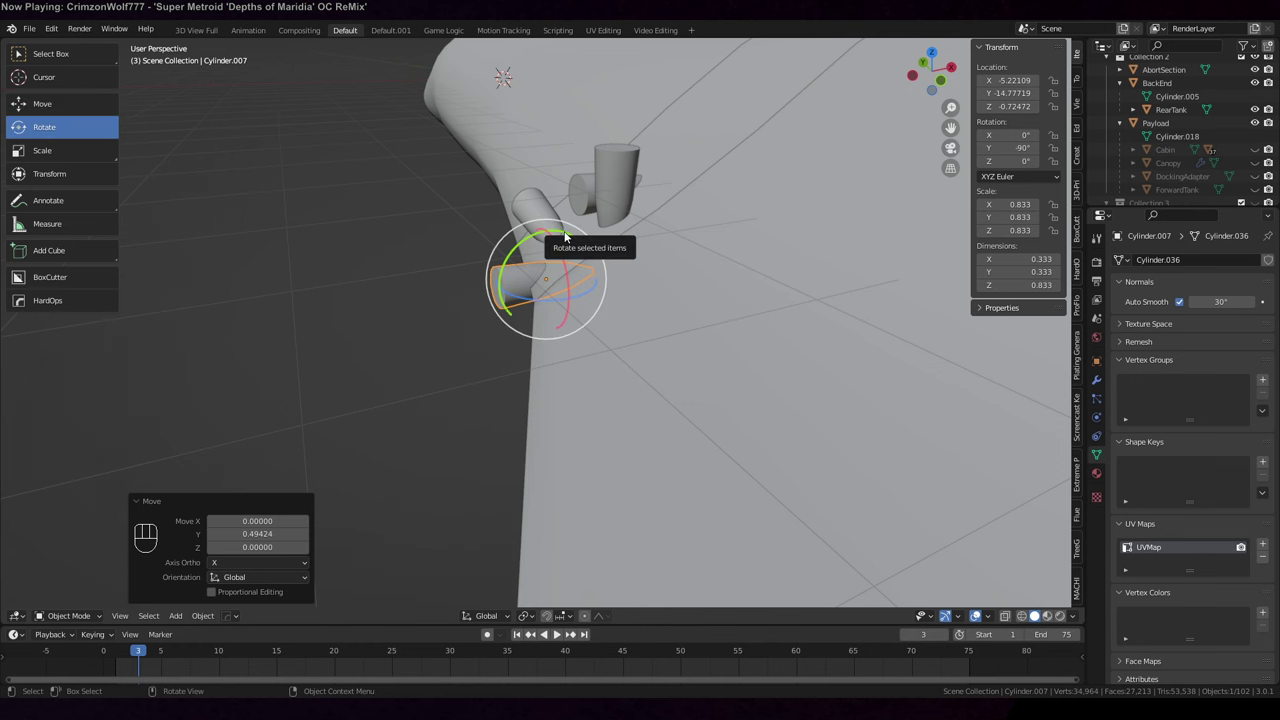
{"action": "left_click_drag", "start_coordinate": [565, 235], "coordinate": [551, 229]}
{"action": "middle_click_drag", "start_coordinate": [595, 245], "coordinate": [592, 232]}
{"action": "left_click", "coordinate": [42, 104]}
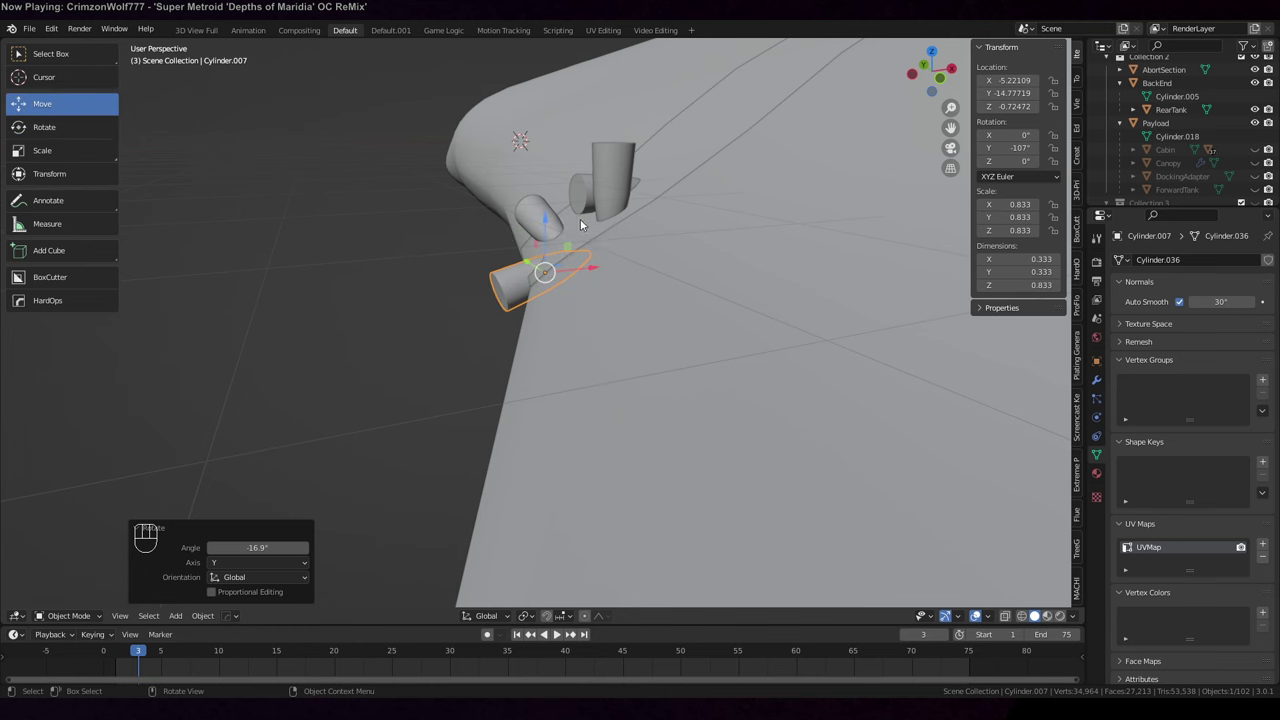
{"action": "left_click_drag", "start_coordinate": [544, 222], "coordinate": [556, 194]}
{"action": "middle_click_drag", "start_coordinate": [724, 237], "coordinate": [844, 228]}
{"action": "middle_click_drag", "start_coordinate": [679, 290], "coordinate": [739, 280]}
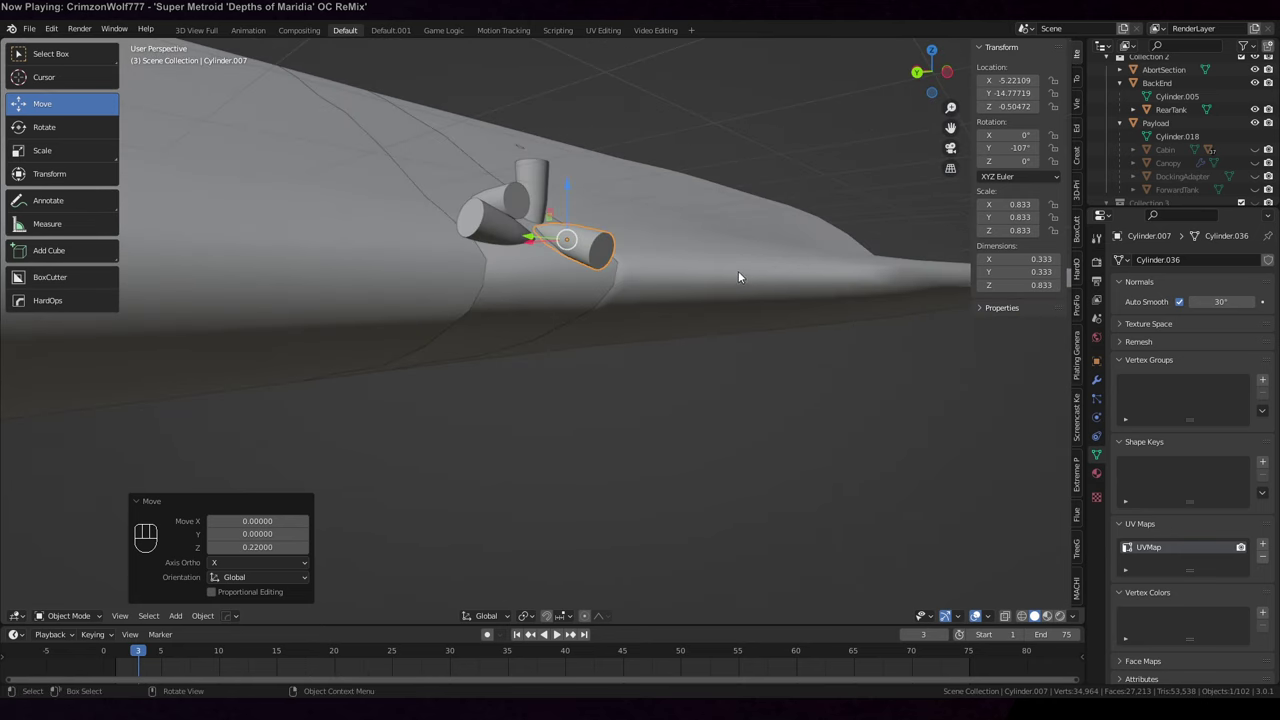
{"action": "key", "text": "KP_7"}
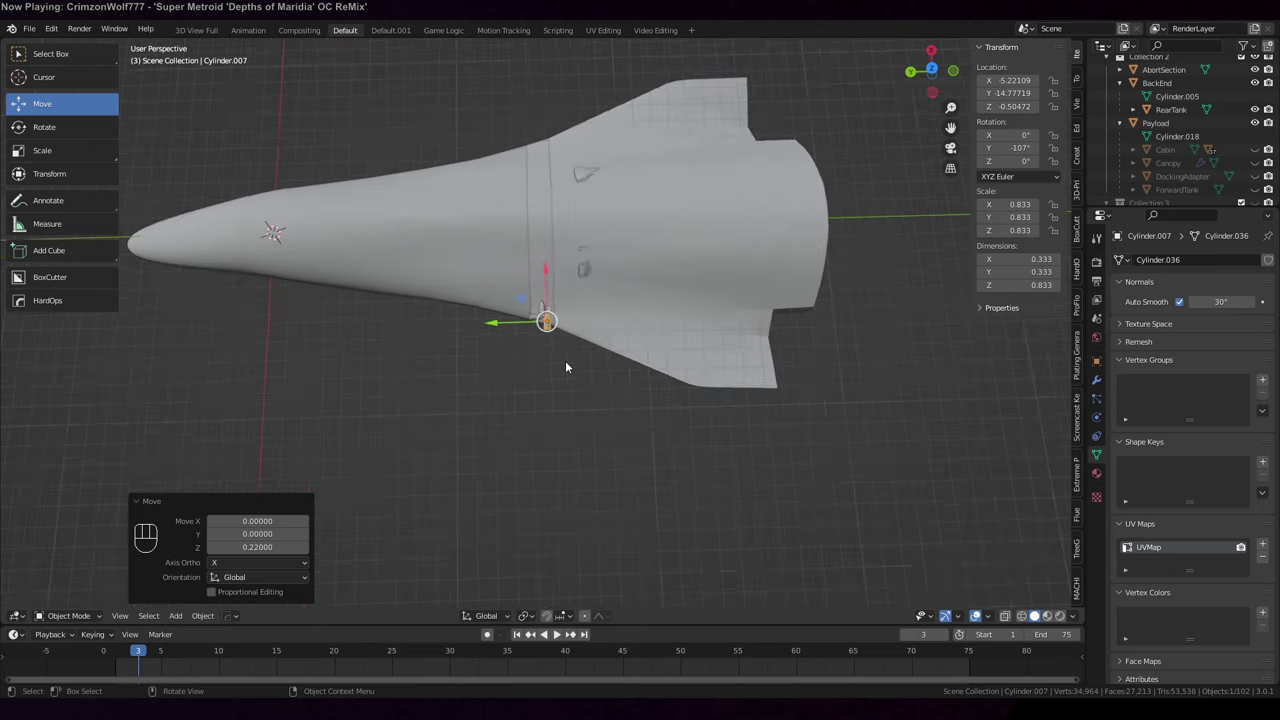
{"action": "mouse_move", "coordinate": [348, 74]}
{"action": "middle_mouse_down"}
{"action": "mouse_move", "coordinate": [469, 327]}
{"action": "mouse_move", "coordinate": [462, 198]}
{"action": "mouse_move", "coordinate": [470, 258]}
{"action": "mouse_move", "coordinate": [640, 285]}
{"action": "middle_mouse_up"}
{"action": "key", "text": "z"}
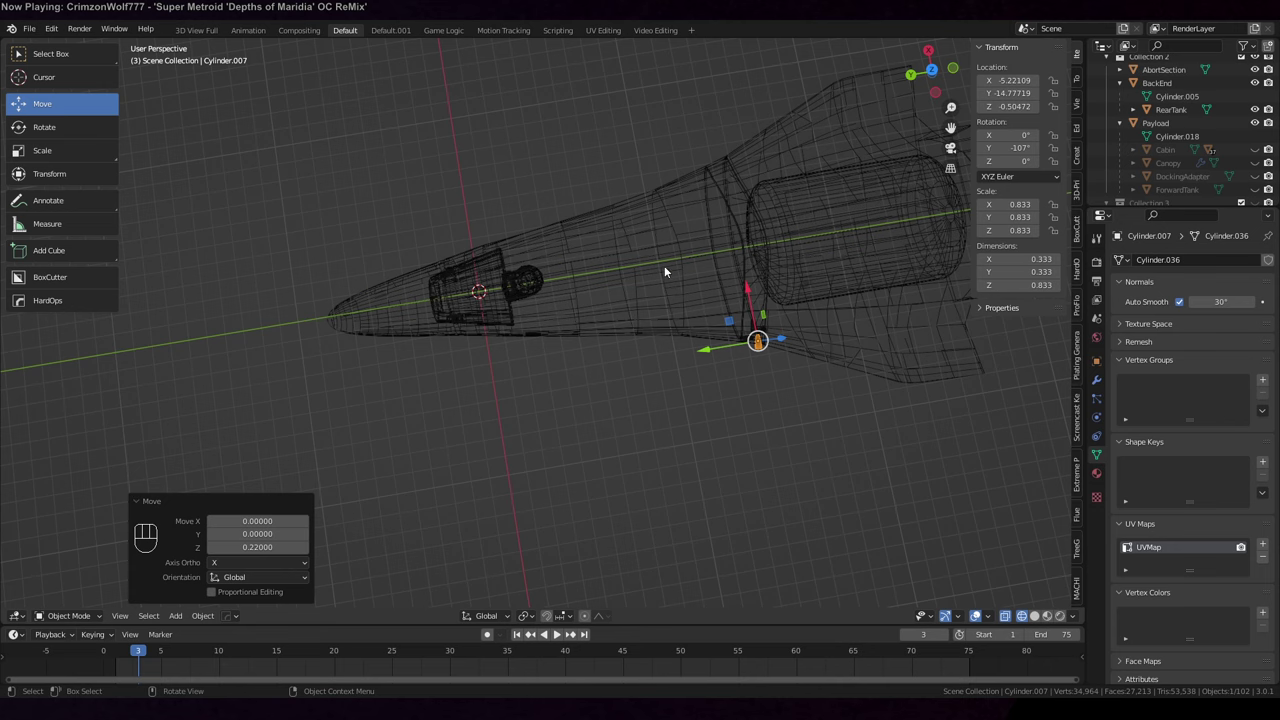
{"action": "middle_click_drag", "start_coordinate": [618, 281], "coordinate": [653, 327]}
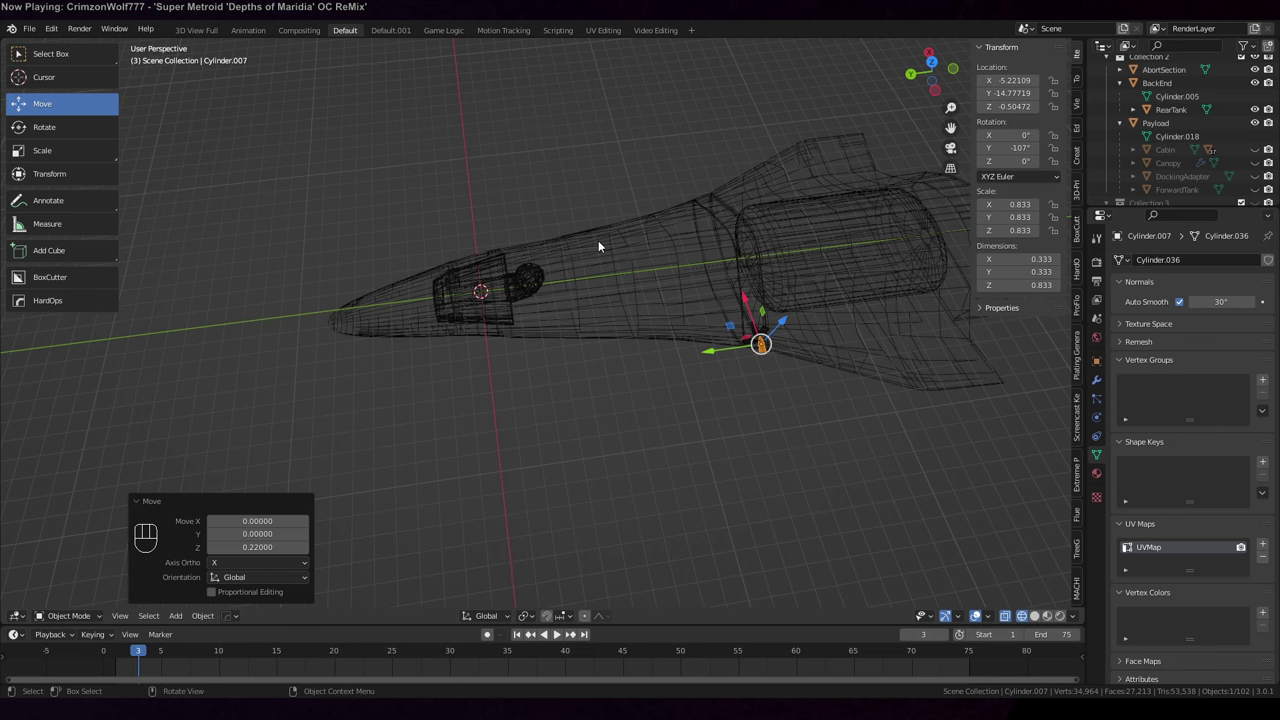
{"action": "scroll", "coordinate": [598, 240], "scroll_direction": "up", "scroll_amount": 2}
{"action": "key", "text": "shift+z"}
{"action": "mouse_move", "coordinate": [598, 240]}
{"action": "middle_mouse_down"}
{"action": "mouse_move", "coordinate": [457, 334]}
{"action": "mouse_move", "coordinate": [604, 365]}
{"action": "mouse_move", "coordinate": [665, 319]}
{"action": "middle_mouse_up"}
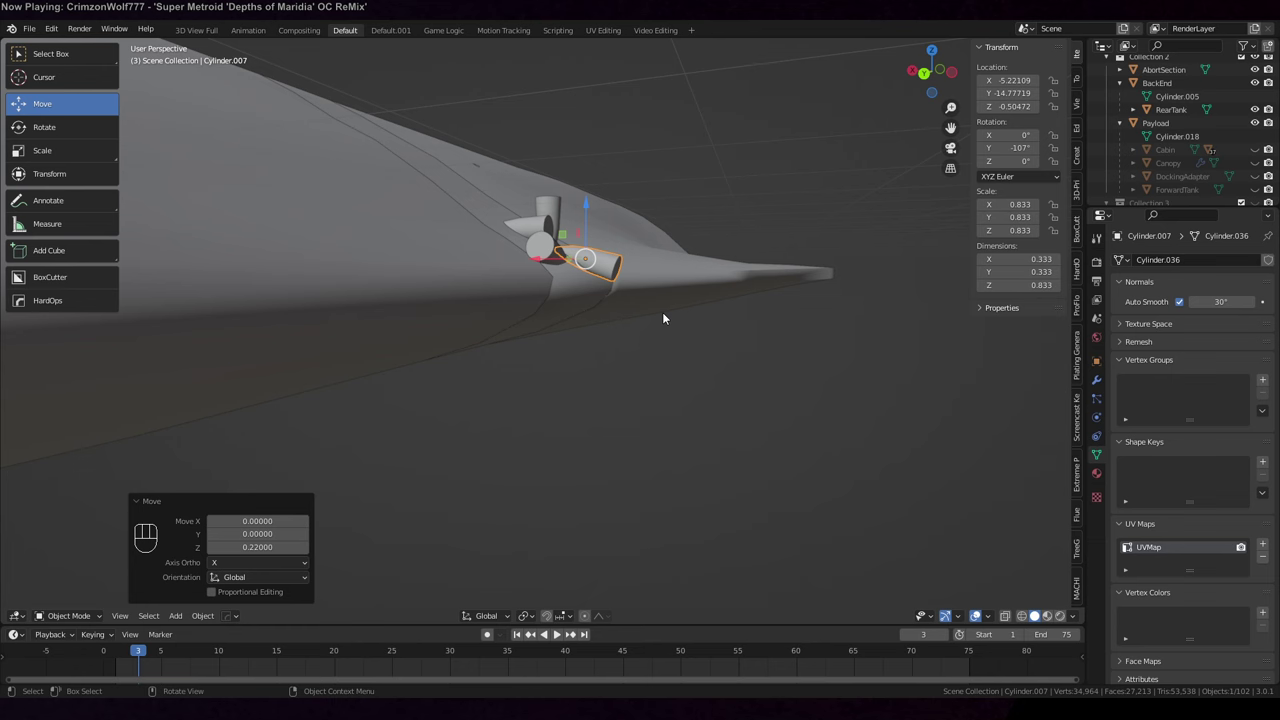
{"action": "middle_click_drag", "start_coordinate": [663, 318], "coordinate": [595, 384]}
{"action": "scroll", "coordinate": [595, 384], "scroll_direction": "down", "scroll_amount": 5}
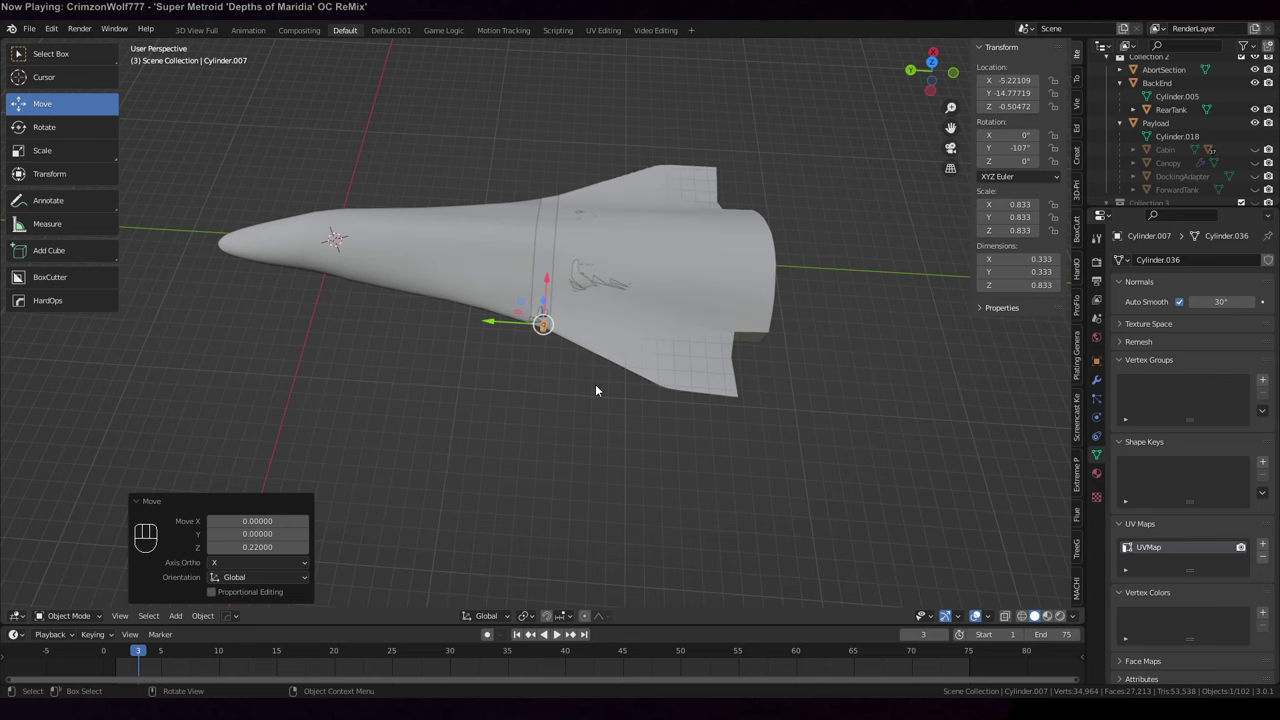
Orbit around the wing and long body to check the placed thrusters
{"action": "middle_click_drag", "start_coordinate": [595, 384], "coordinate": [609, 283]}
{"action": "scroll", "coordinate": [617, 254], "scroll_direction": "up", "scroll_amount": 6}
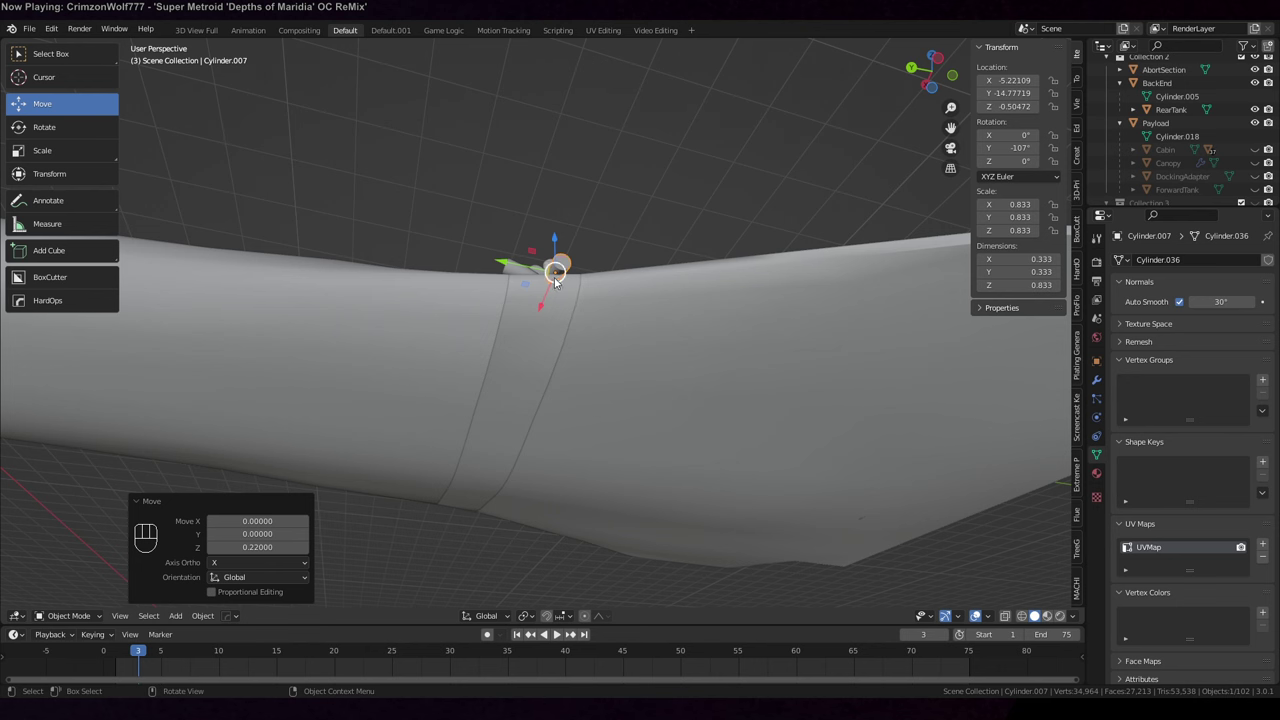
{"action": "middle_click_drag", "start_coordinate": [580, 286], "coordinate": [654, 312]}
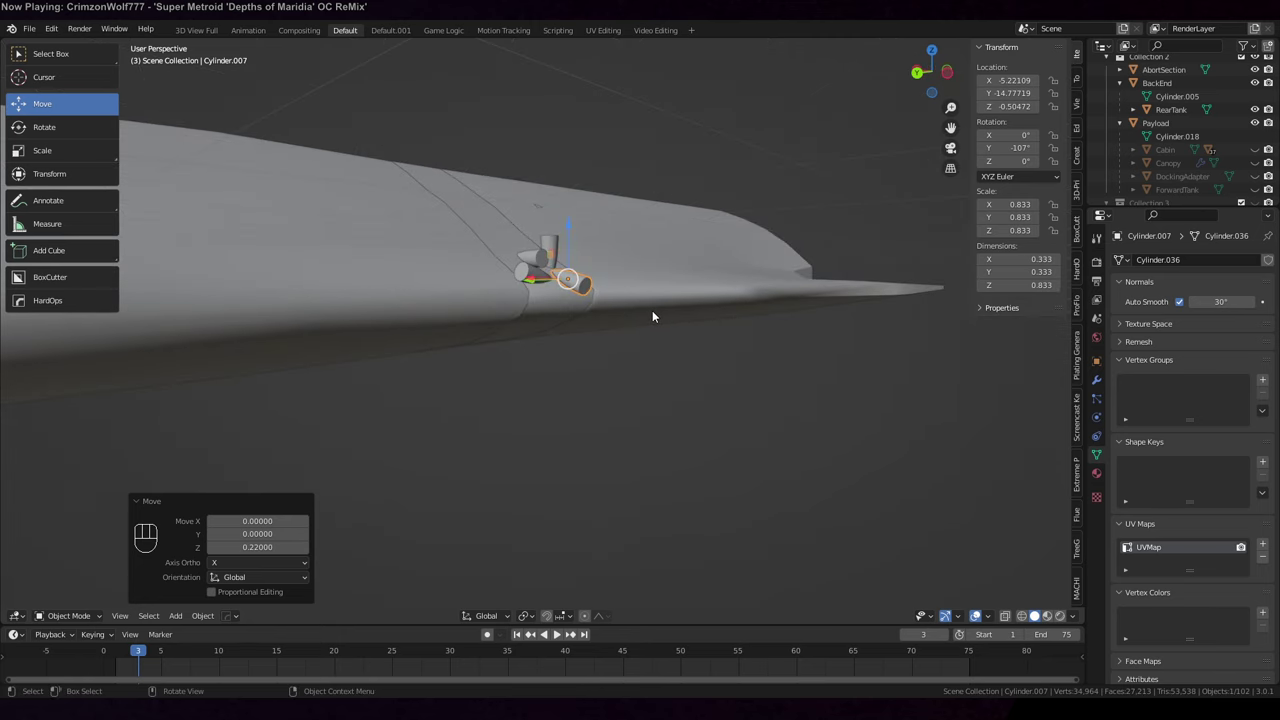
{"action": "middle_click_drag", "start_coordinate": [652, 317], "coordinate": [518, 262]}
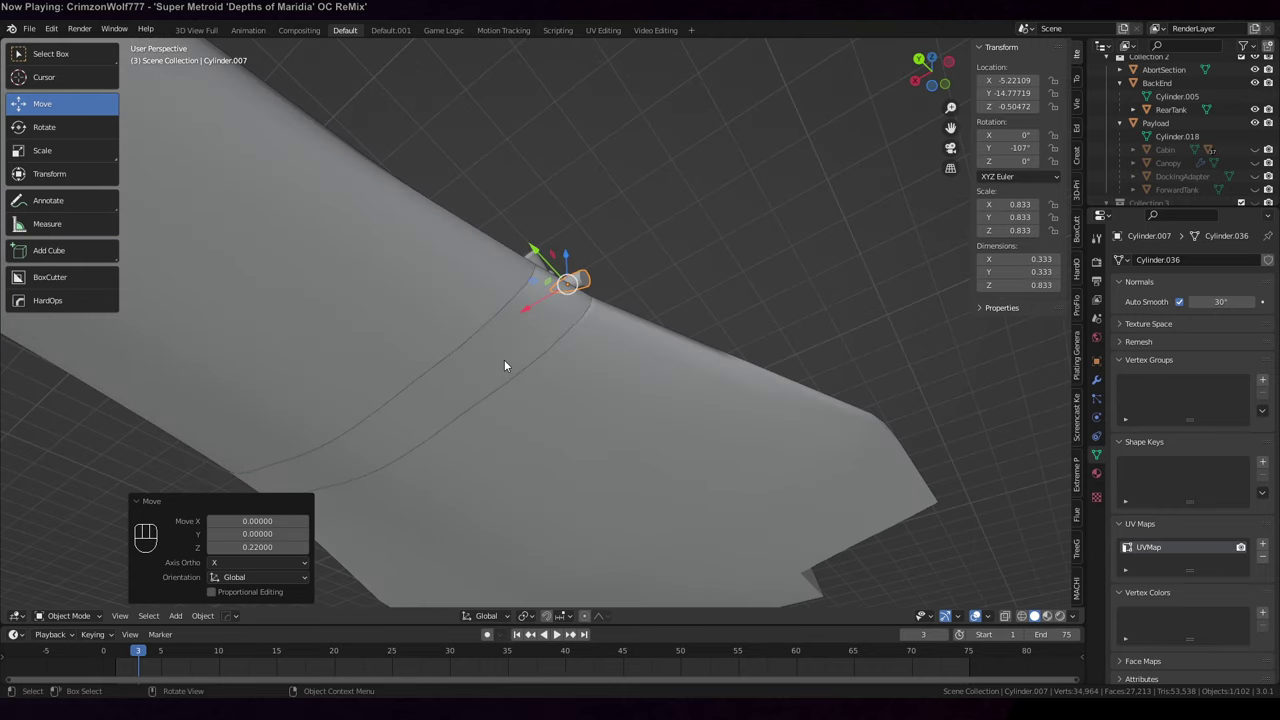
{"action": "scroll", "coordinate": [502, 366], "scroll_direction": "up", "scroll_amount": 1}
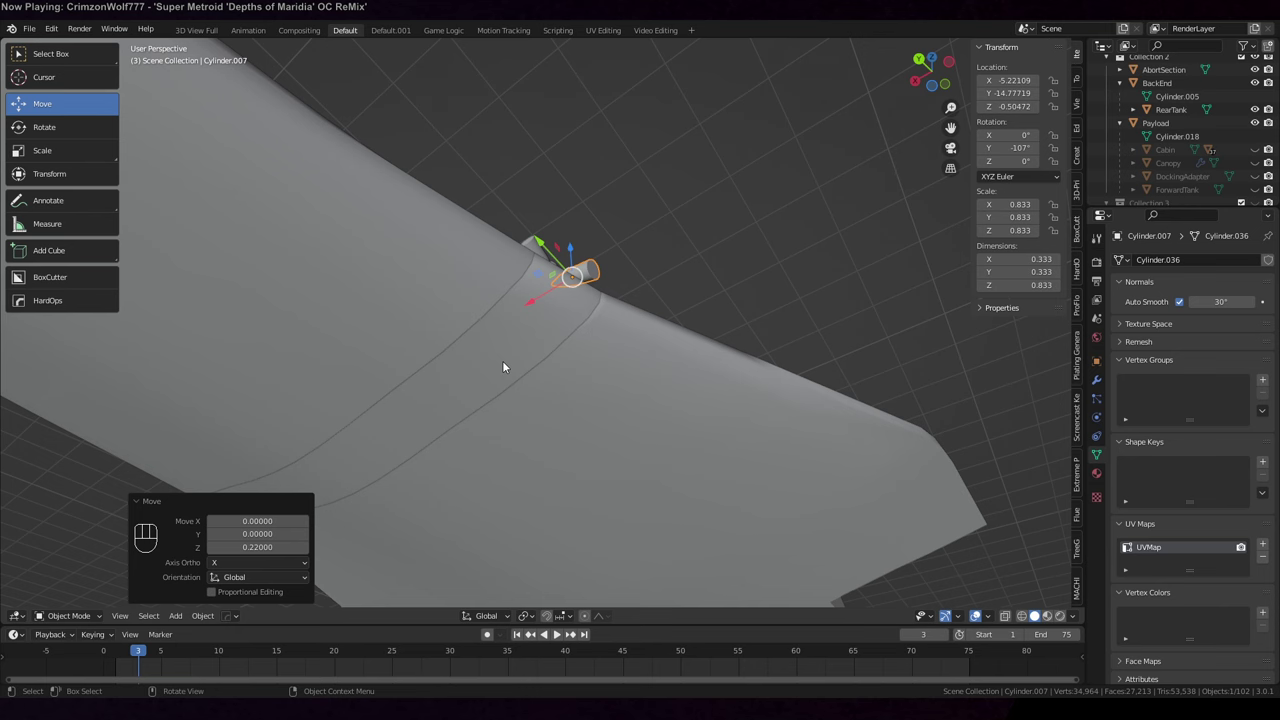
{"action": "middle_click_drag", "start_coordinate": [502, 367], "coordinate": [608, 303]}
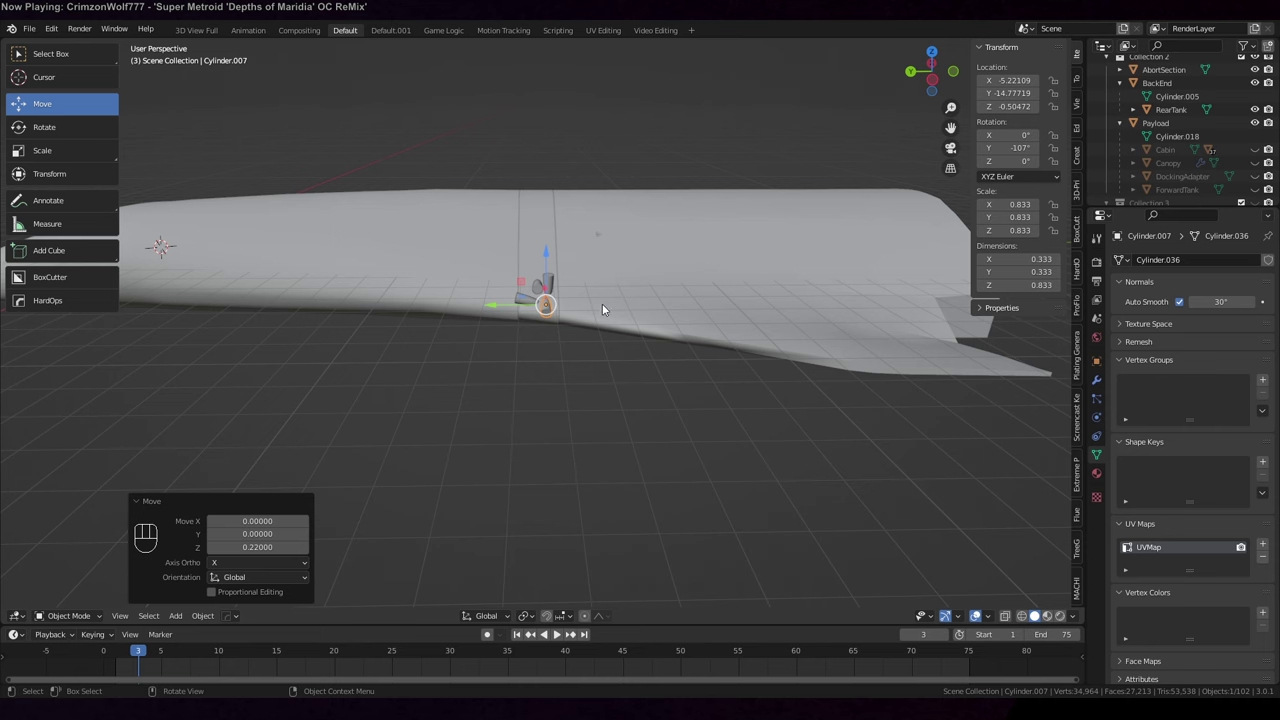
{"action": "middle_click_drag", "start_coordinate": [601, 310], "coordinate": [713, 257]}
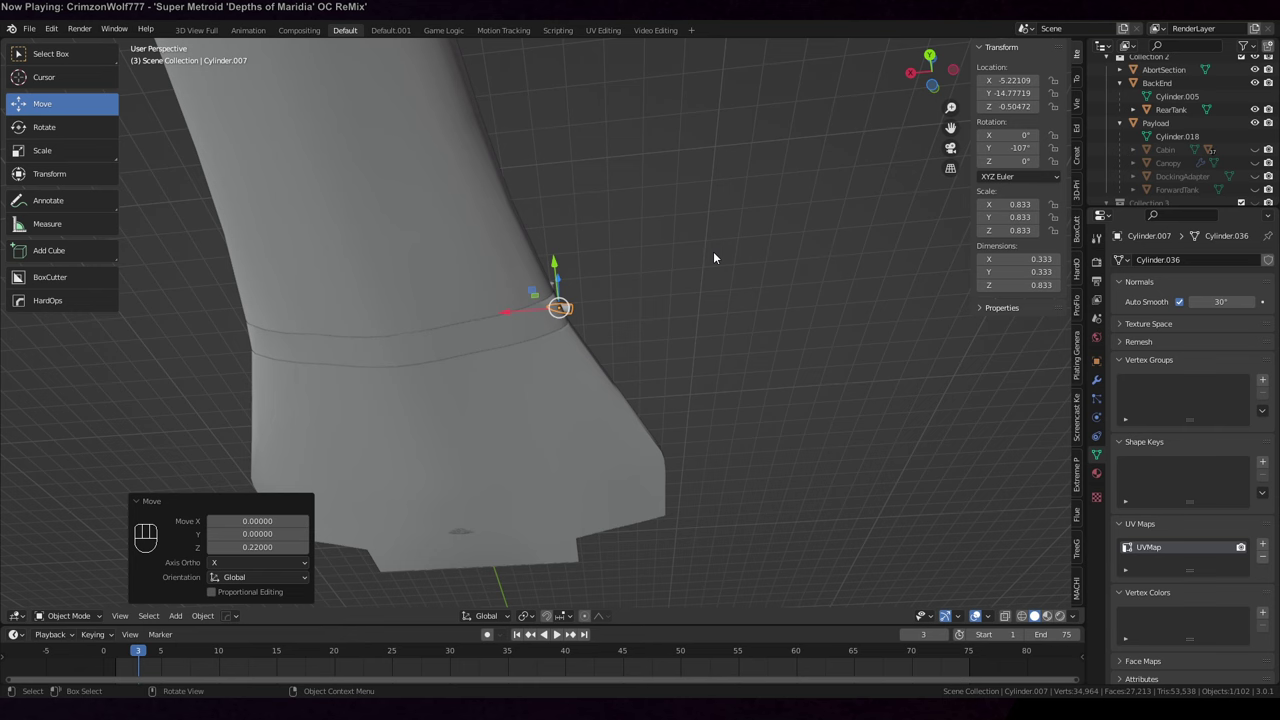
{"action": "middle_click_drag", "start_coordinate": [713, 258], "coordinate": [618, 398]}
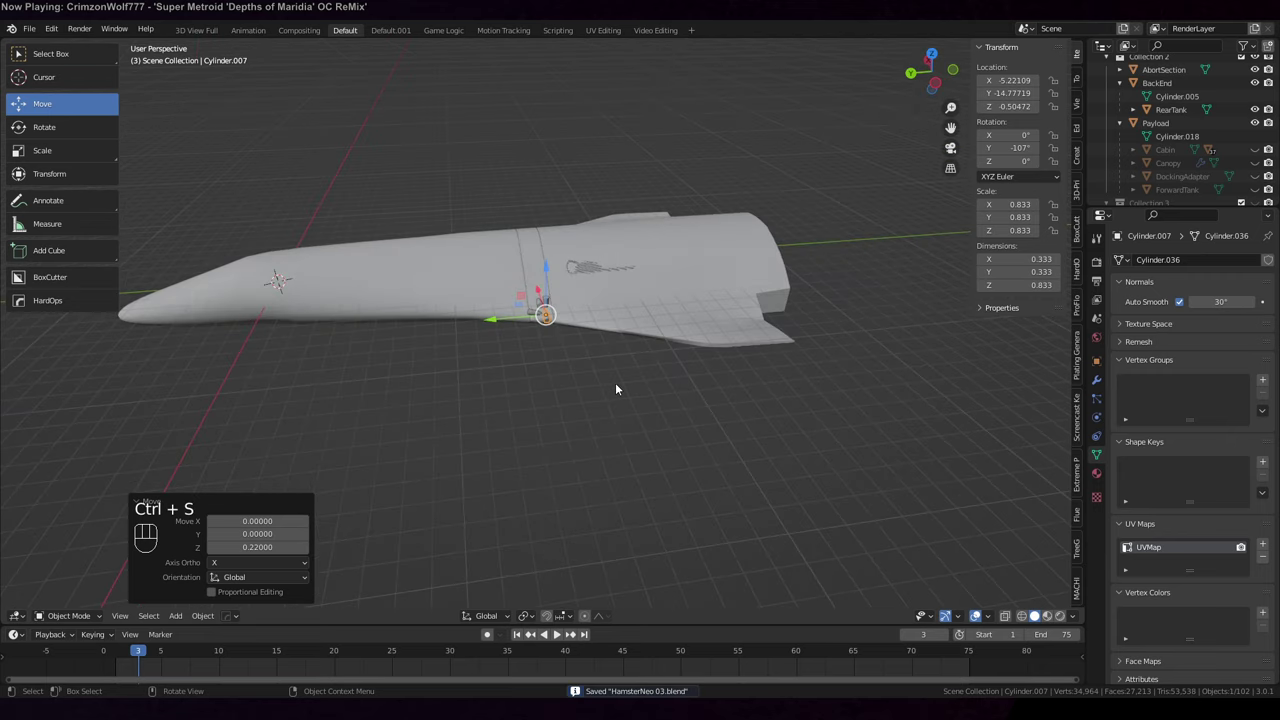